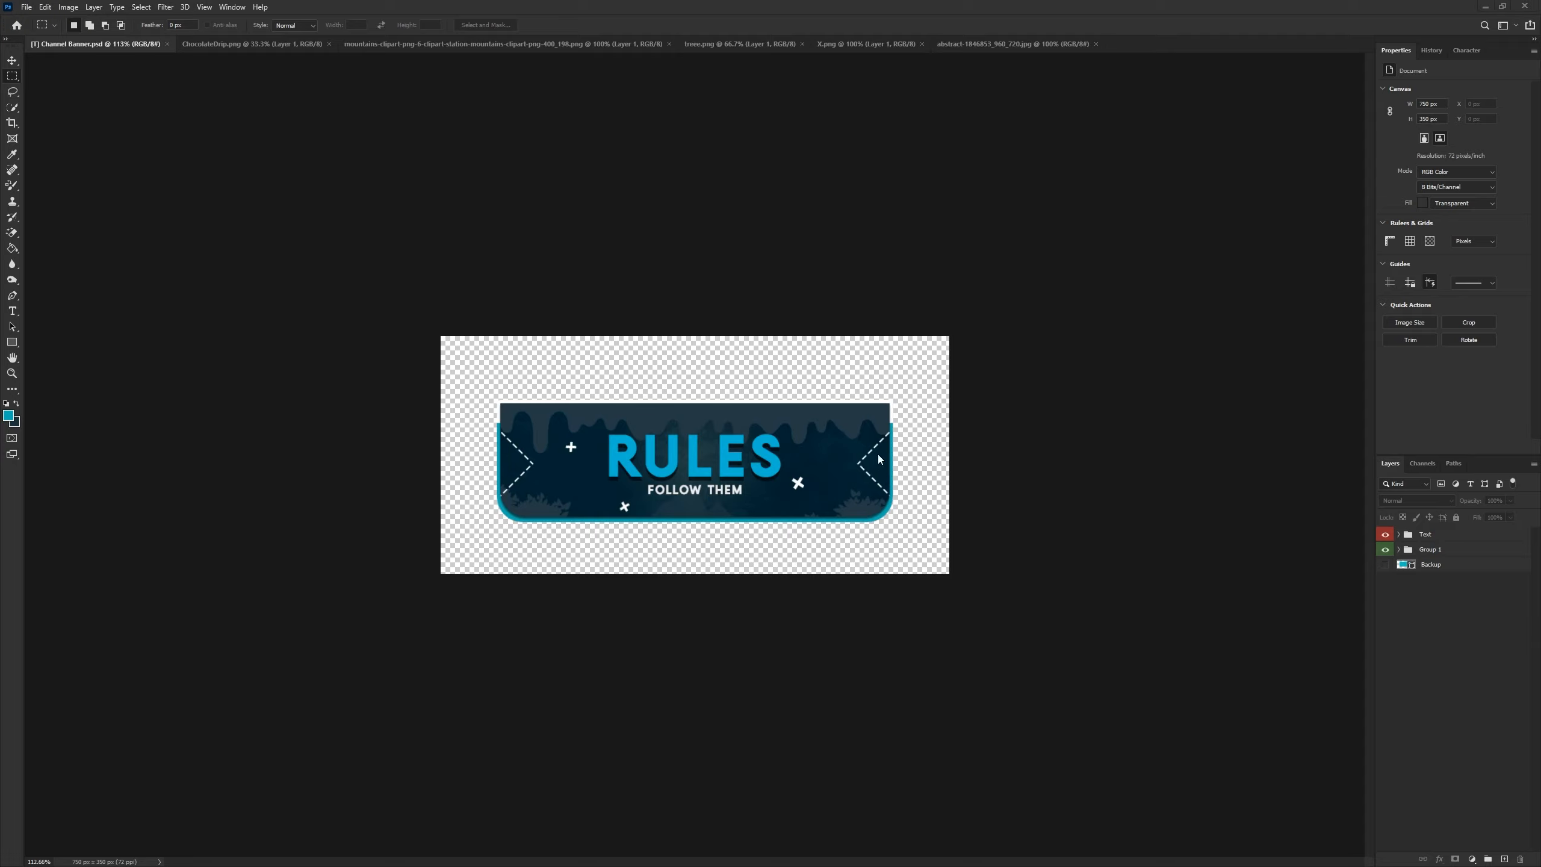
- Examine the existing Rules banner's layer groups, toggling the Stroke layer's visibility and zooming in on the design
left_click(1398, 549)
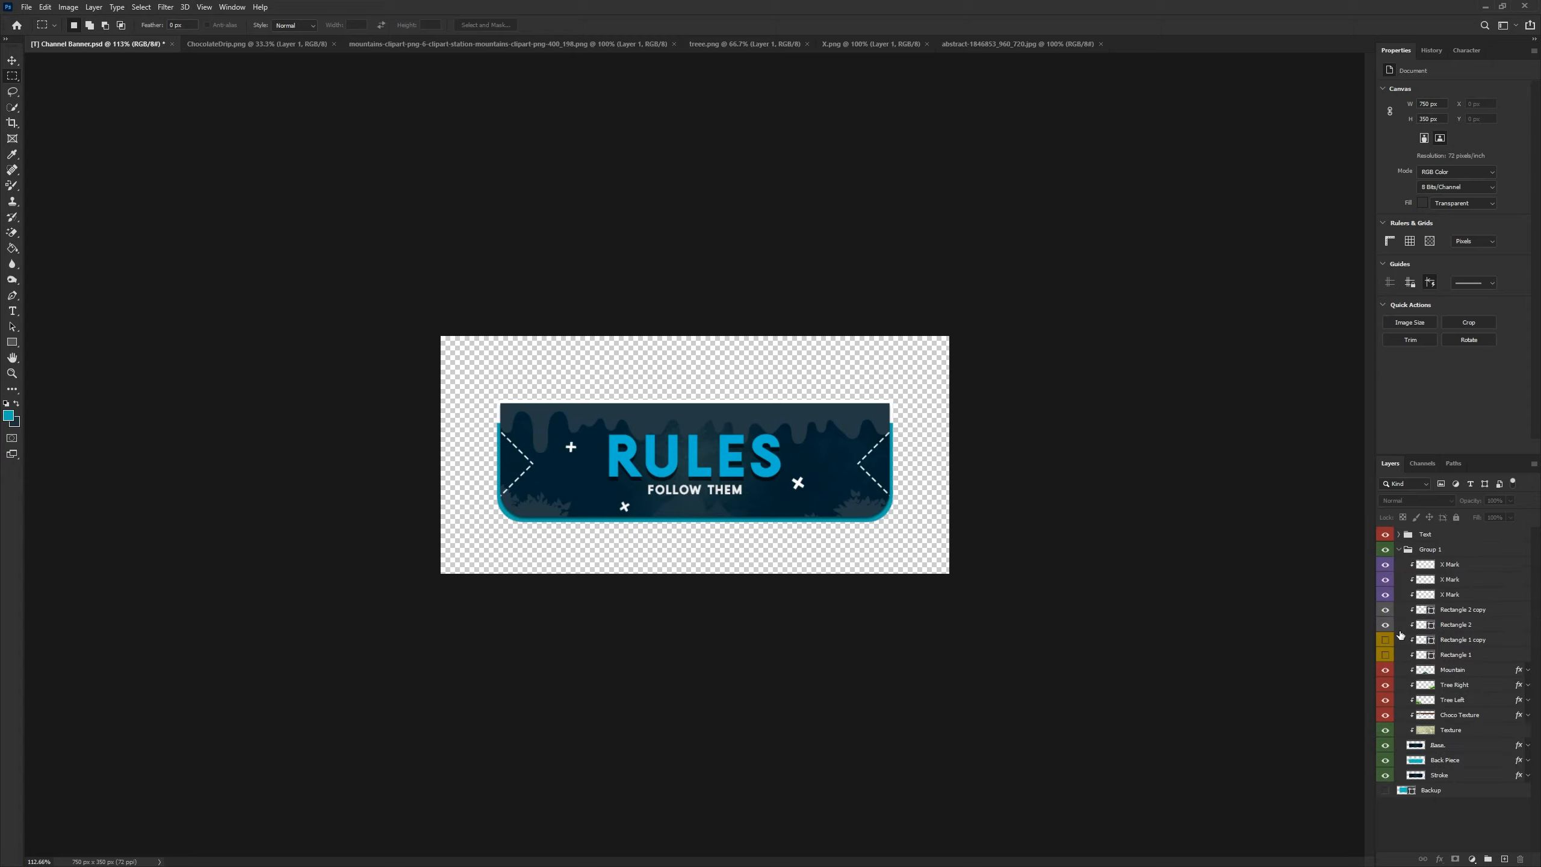
mouse_move(1385, 625)
left_mouse_down()
mouse_move(1386, 609)
mouse_move(1385, 655)
mouse_move(1385, 609)
left_mouse_up()
scroll(128, 261, "up", 18)
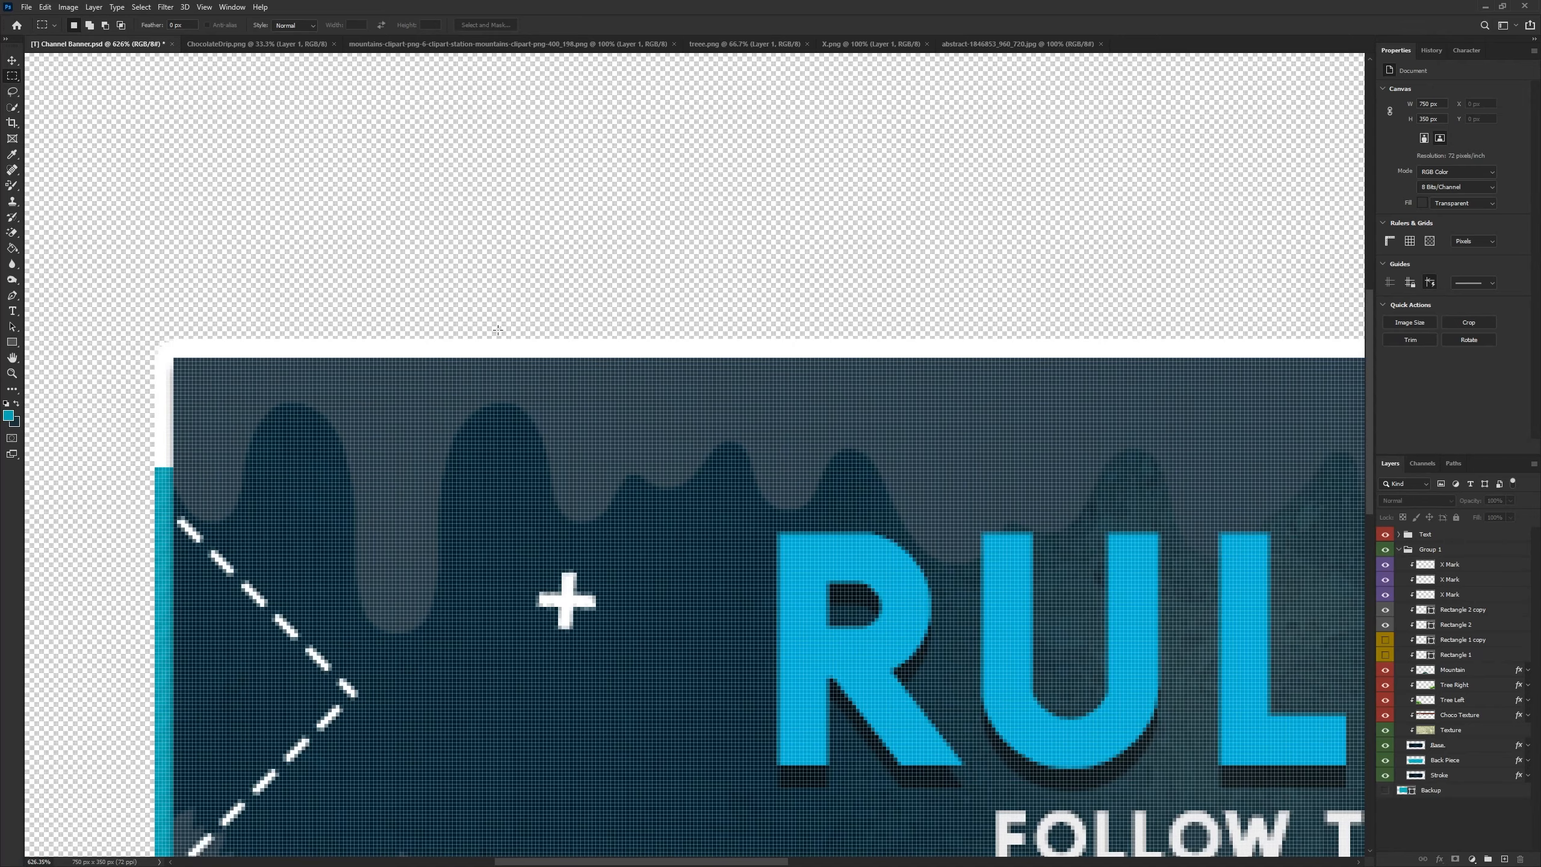
scroll(631, 325, "down", 12)
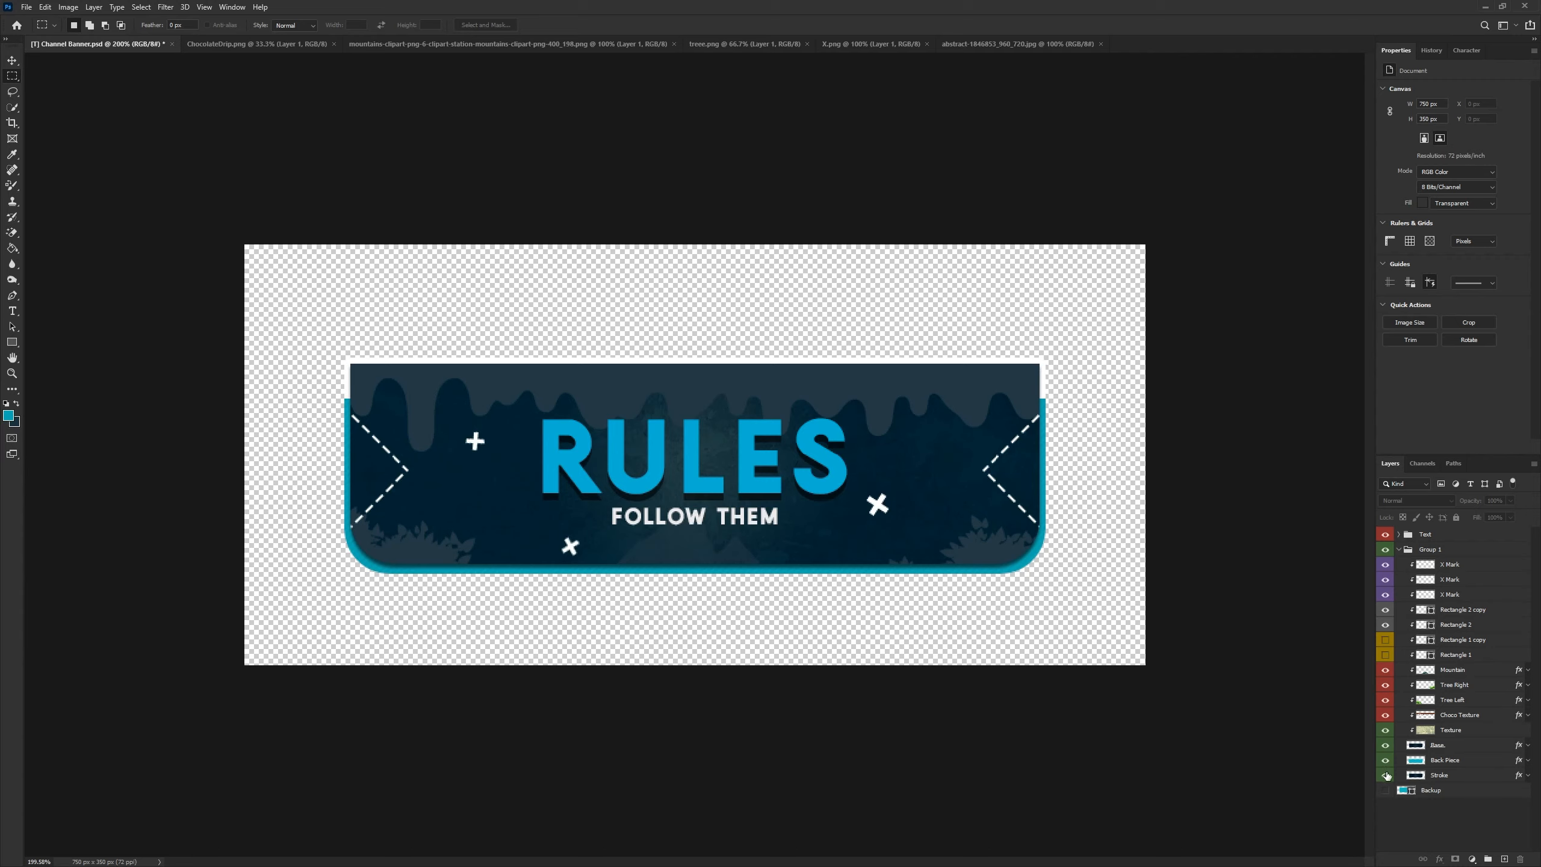
left_click(1386, 776)
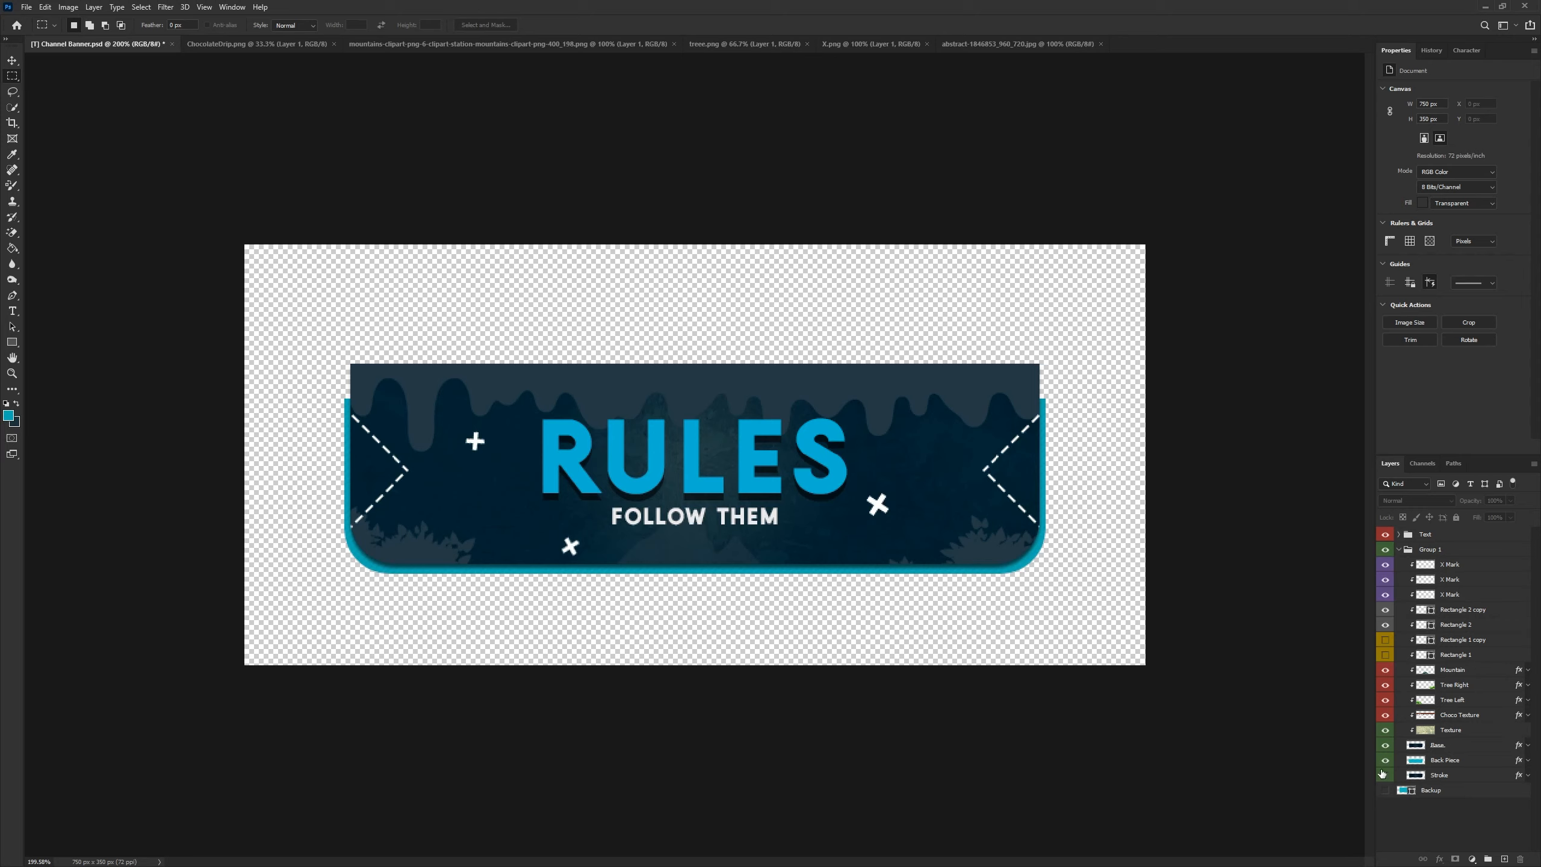
left_click(1386, 776)
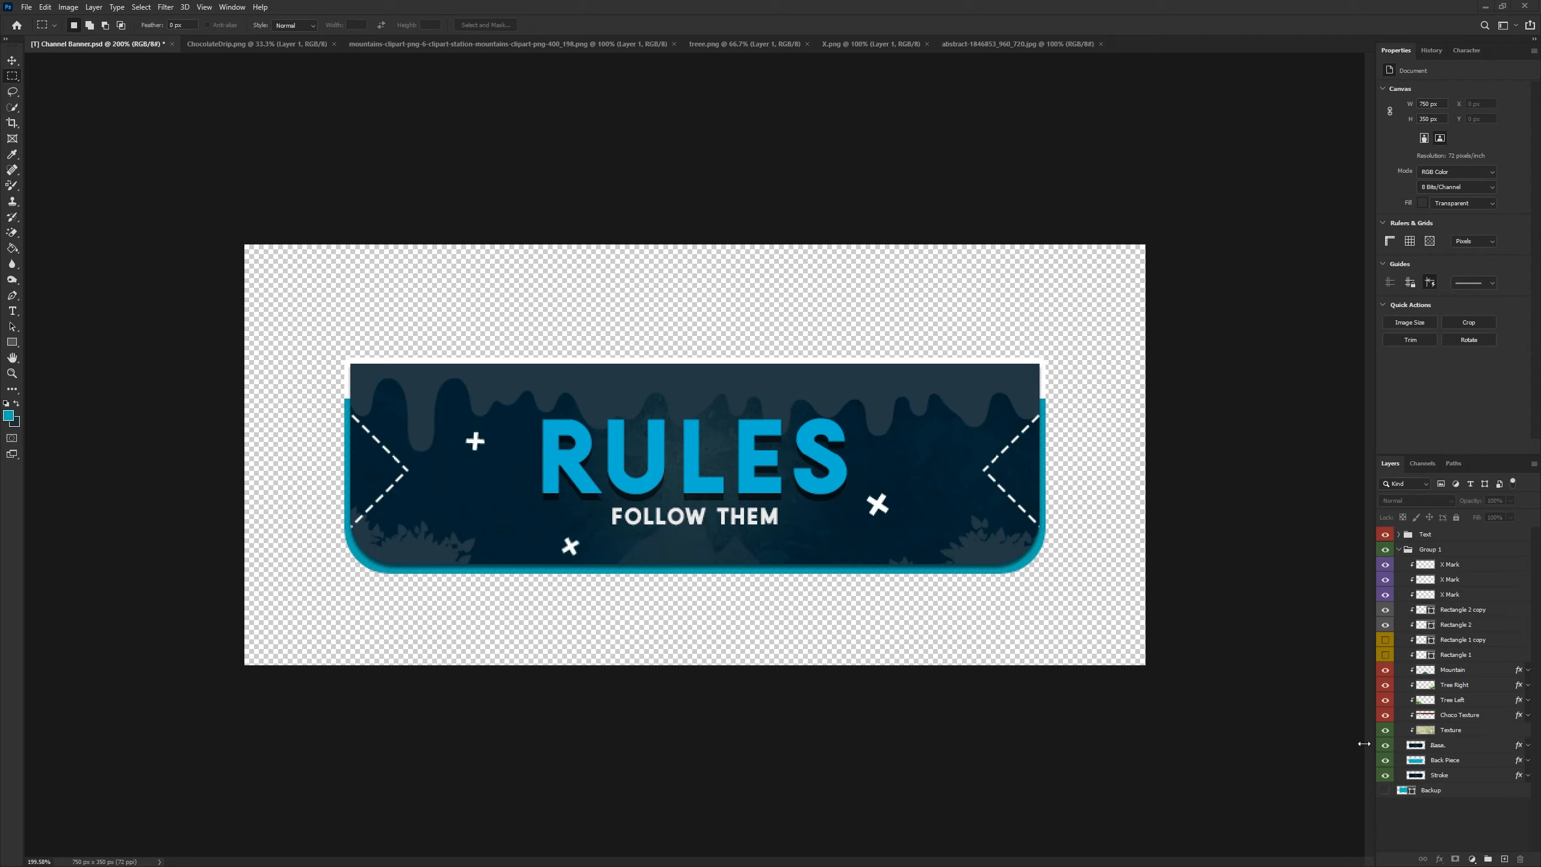
scroll(791, 712, "down", 5)
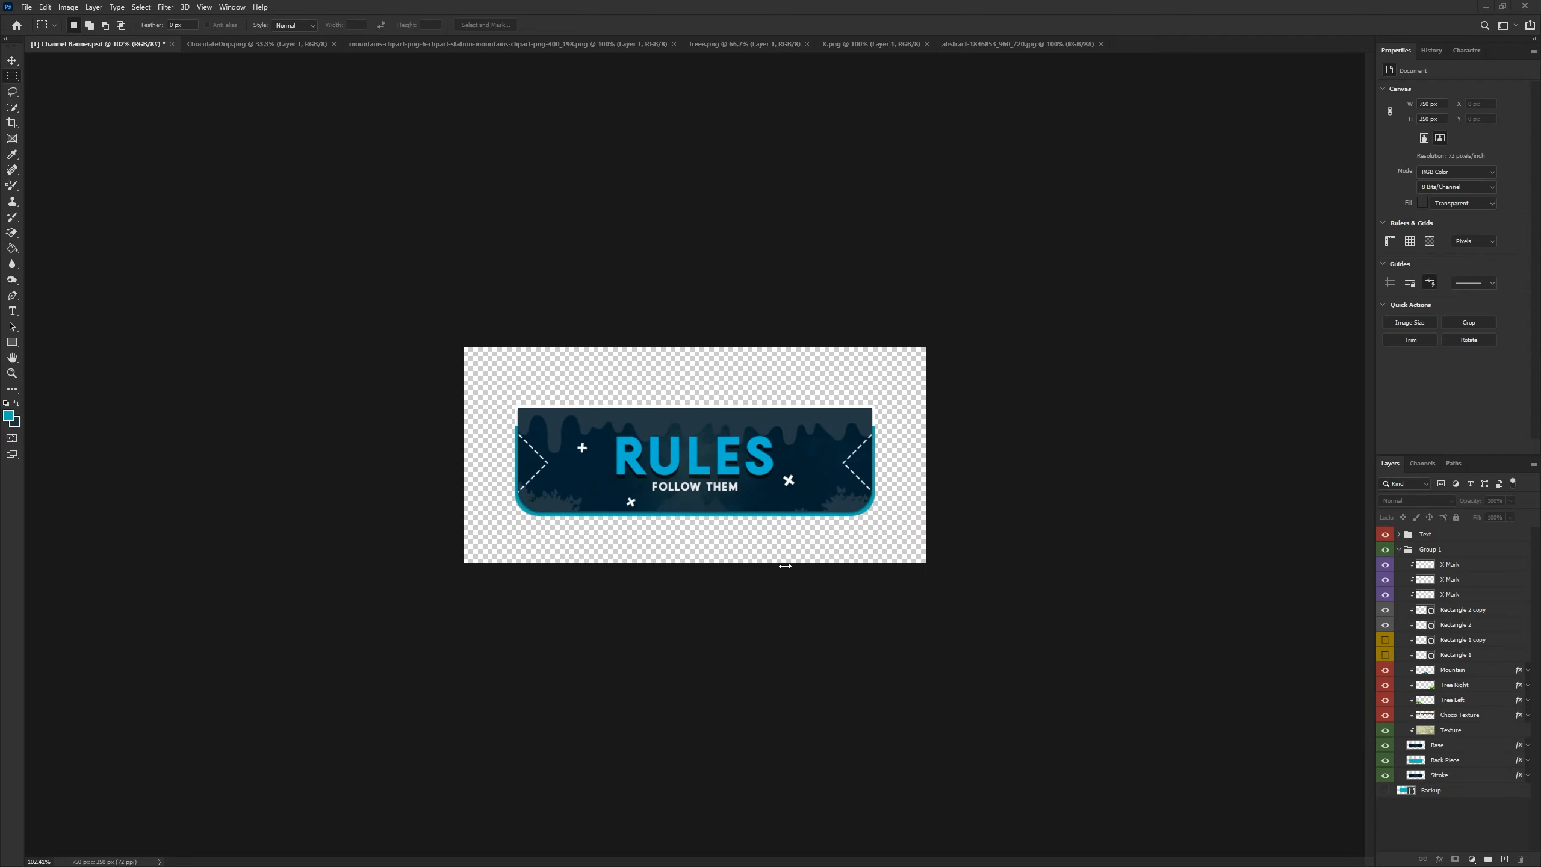
- Create a new document 750 by 350 pixels
left_click(24, 6)
left_click(37, 20)
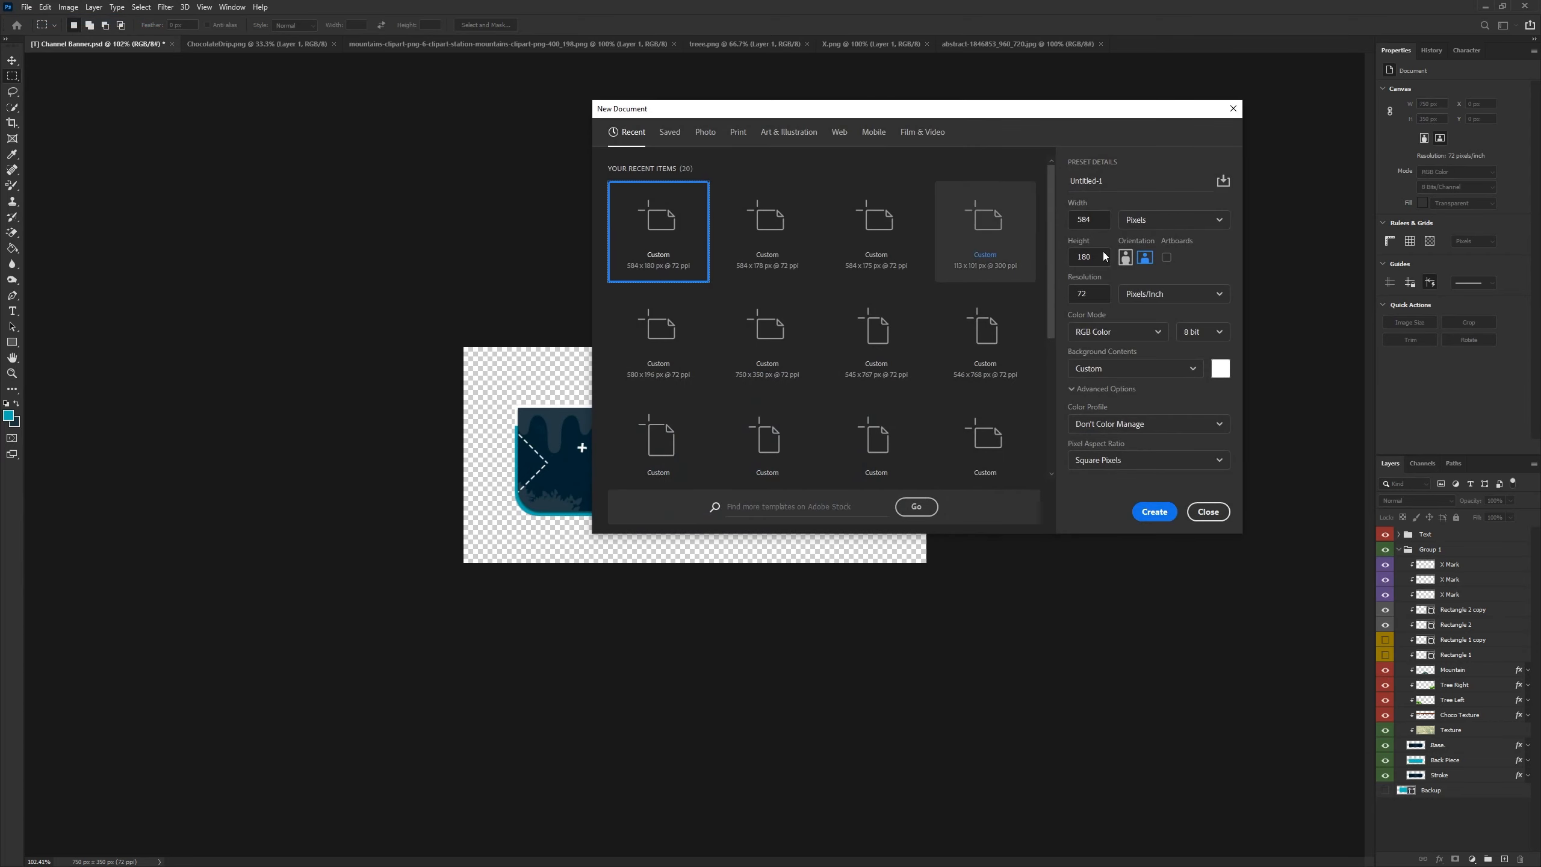
double_click(1089, 219)
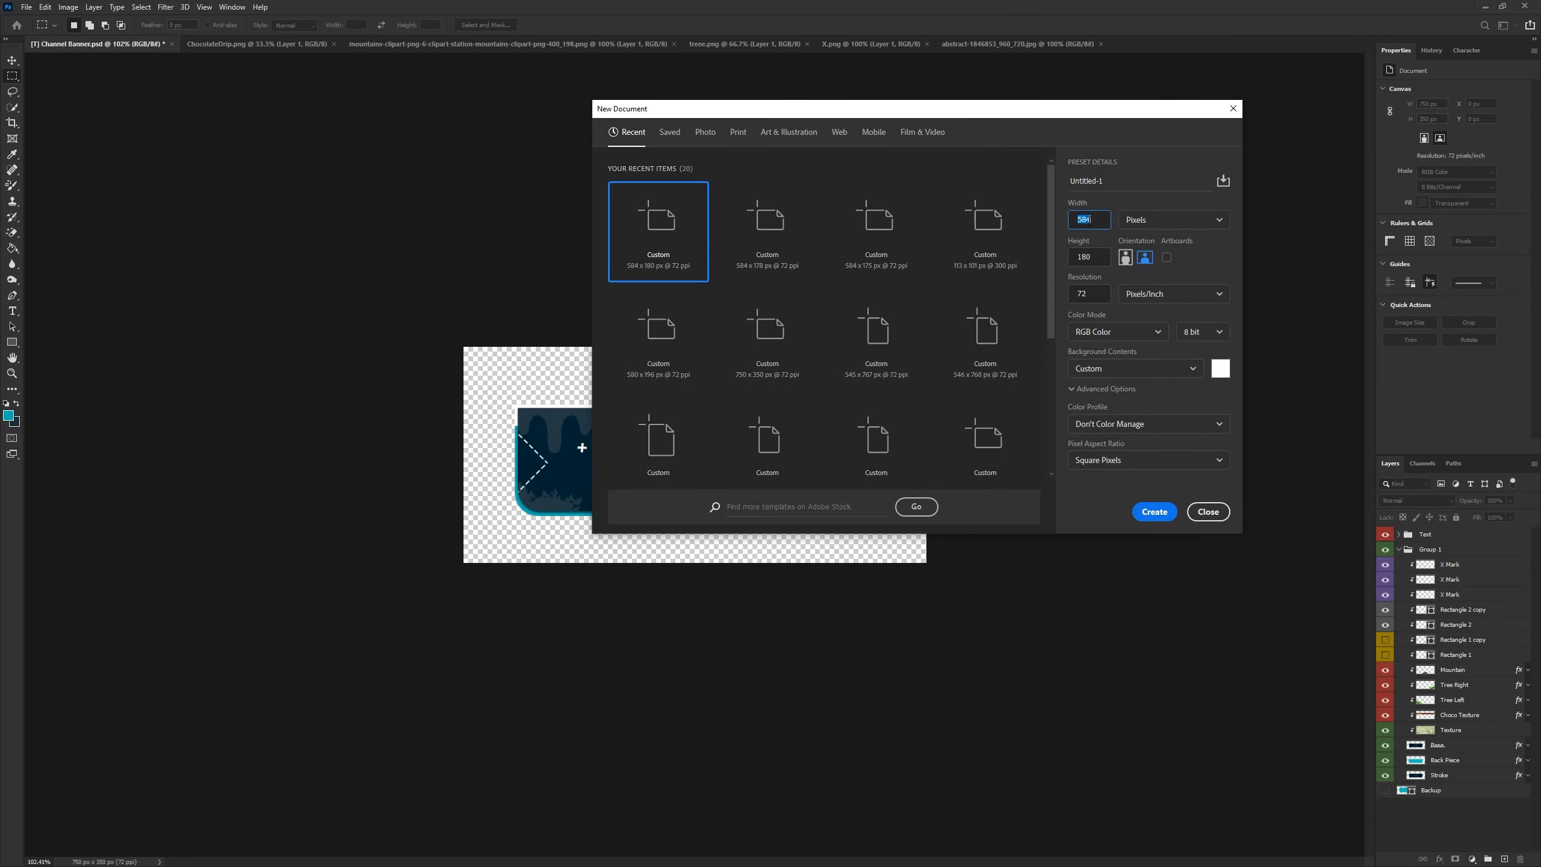
type("750")
double_click(1100, 255)
type("350")
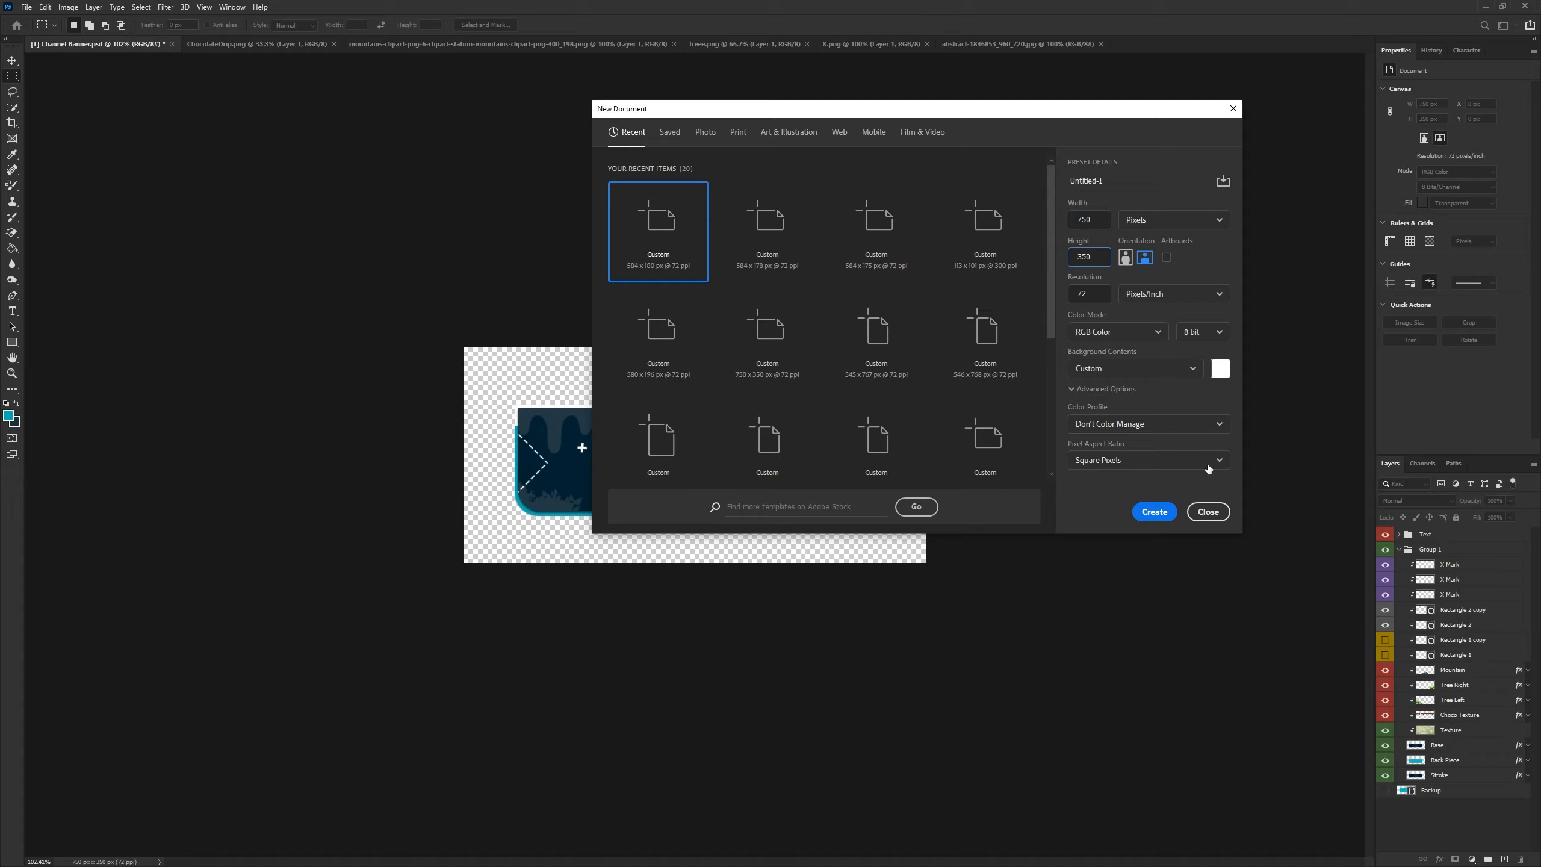
left_click(1154, 512)
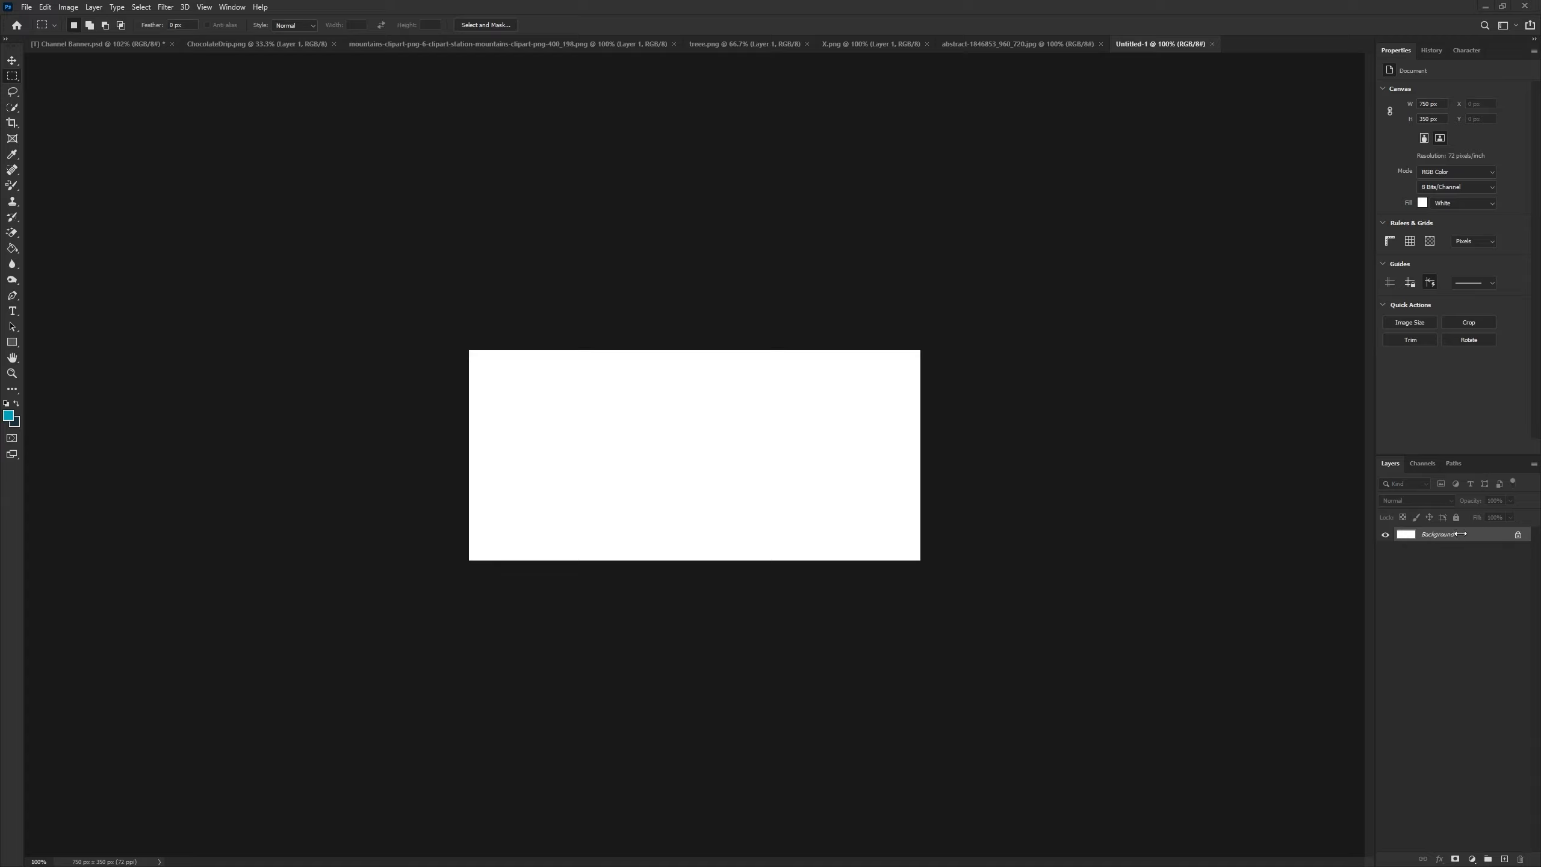
- Add a new empty layer and delete the white Background layer
left_click(1502, 858)
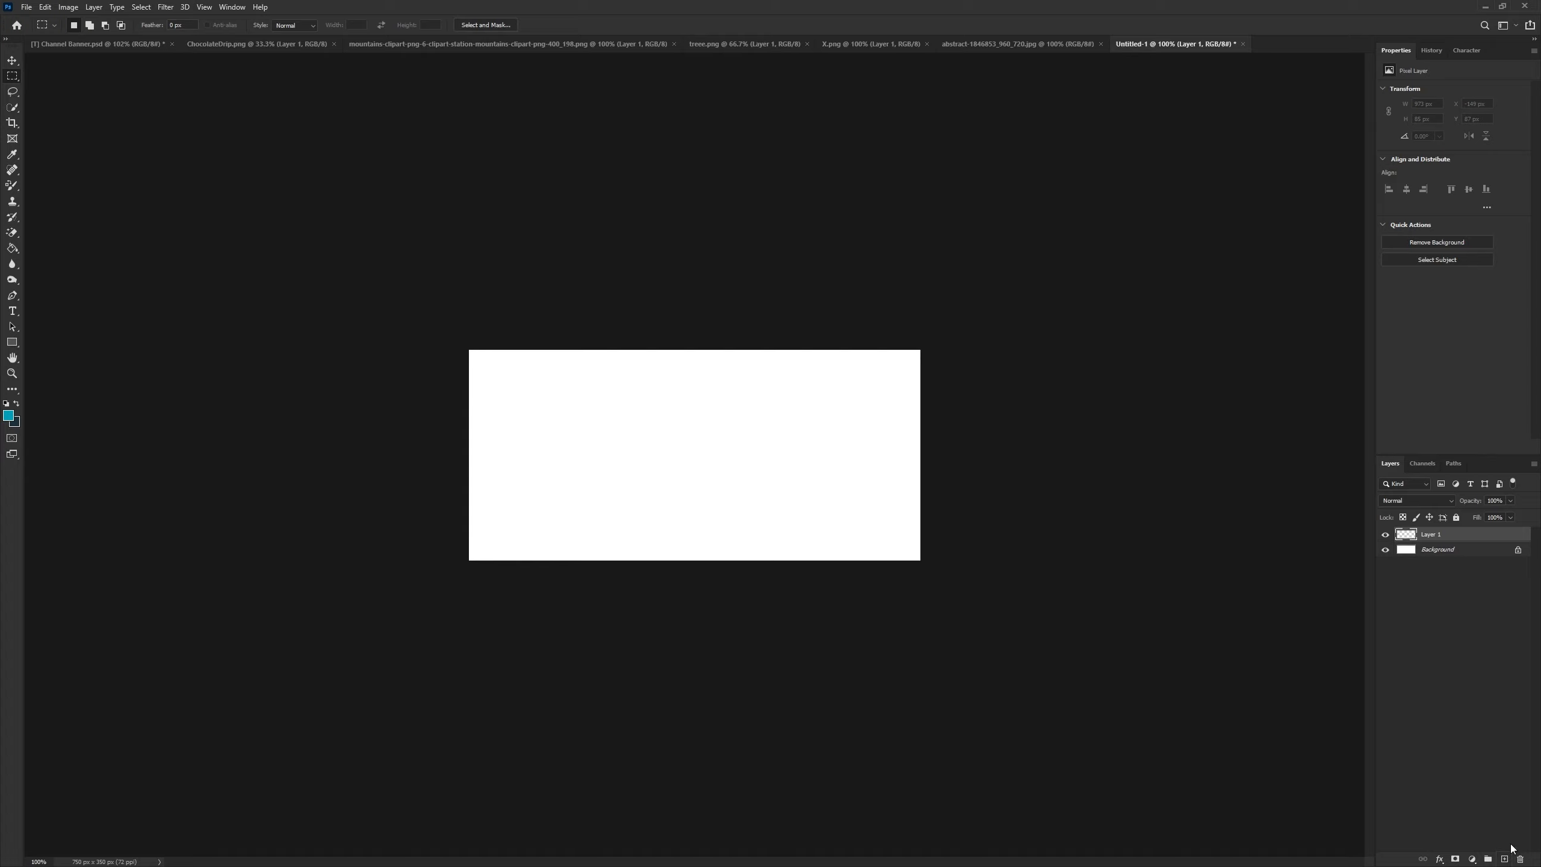
left_click(1459, 553)
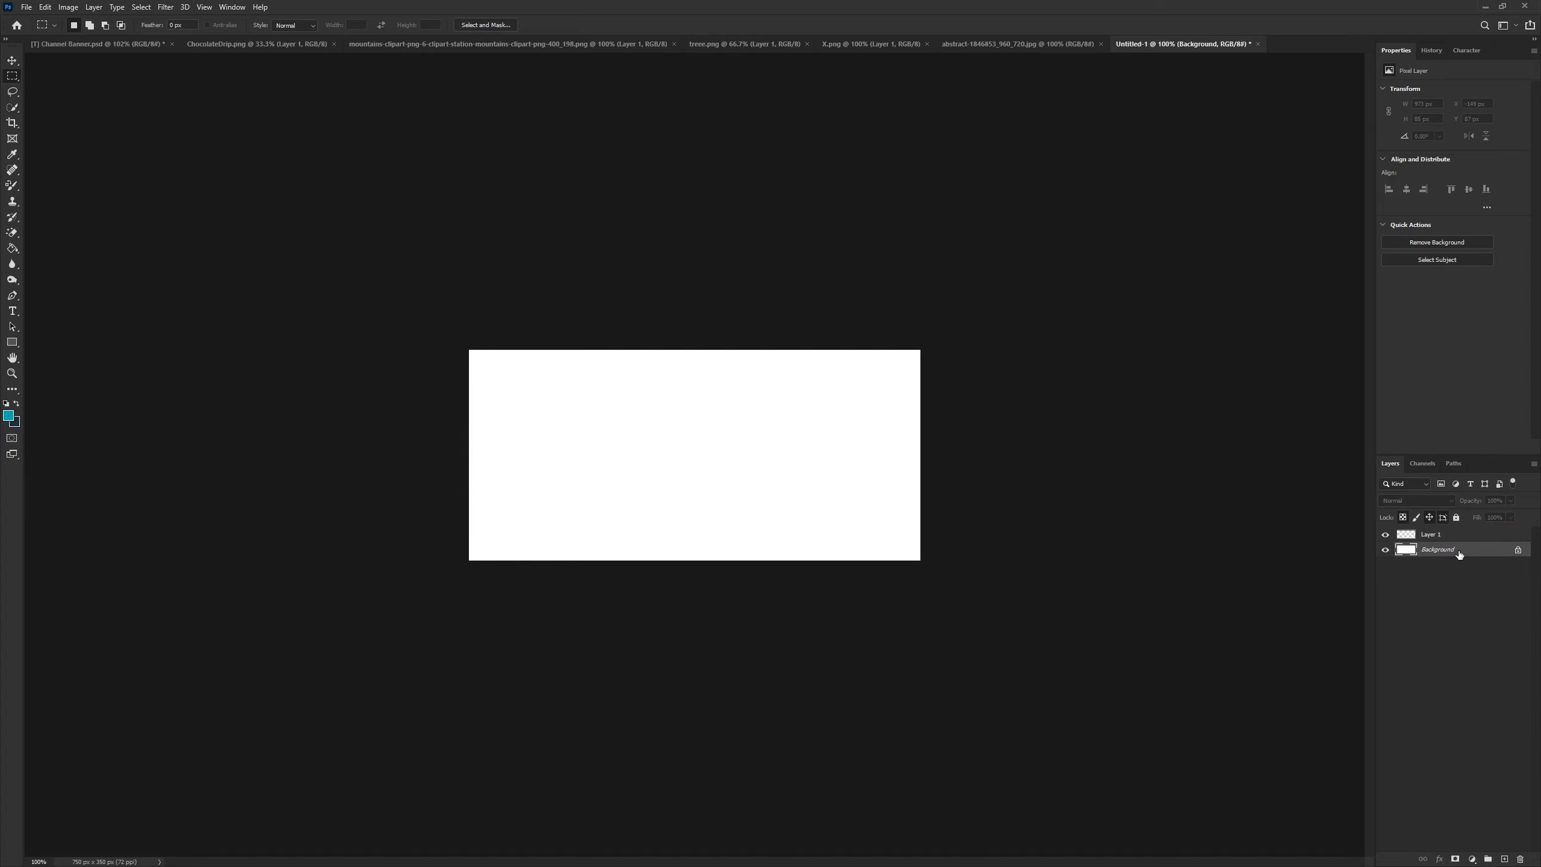
key("Delete")
- Draw a dark navy (#001c2b) filled rectangle about 483 by 246 px with the Rectangle tool
left_click(12, 342)
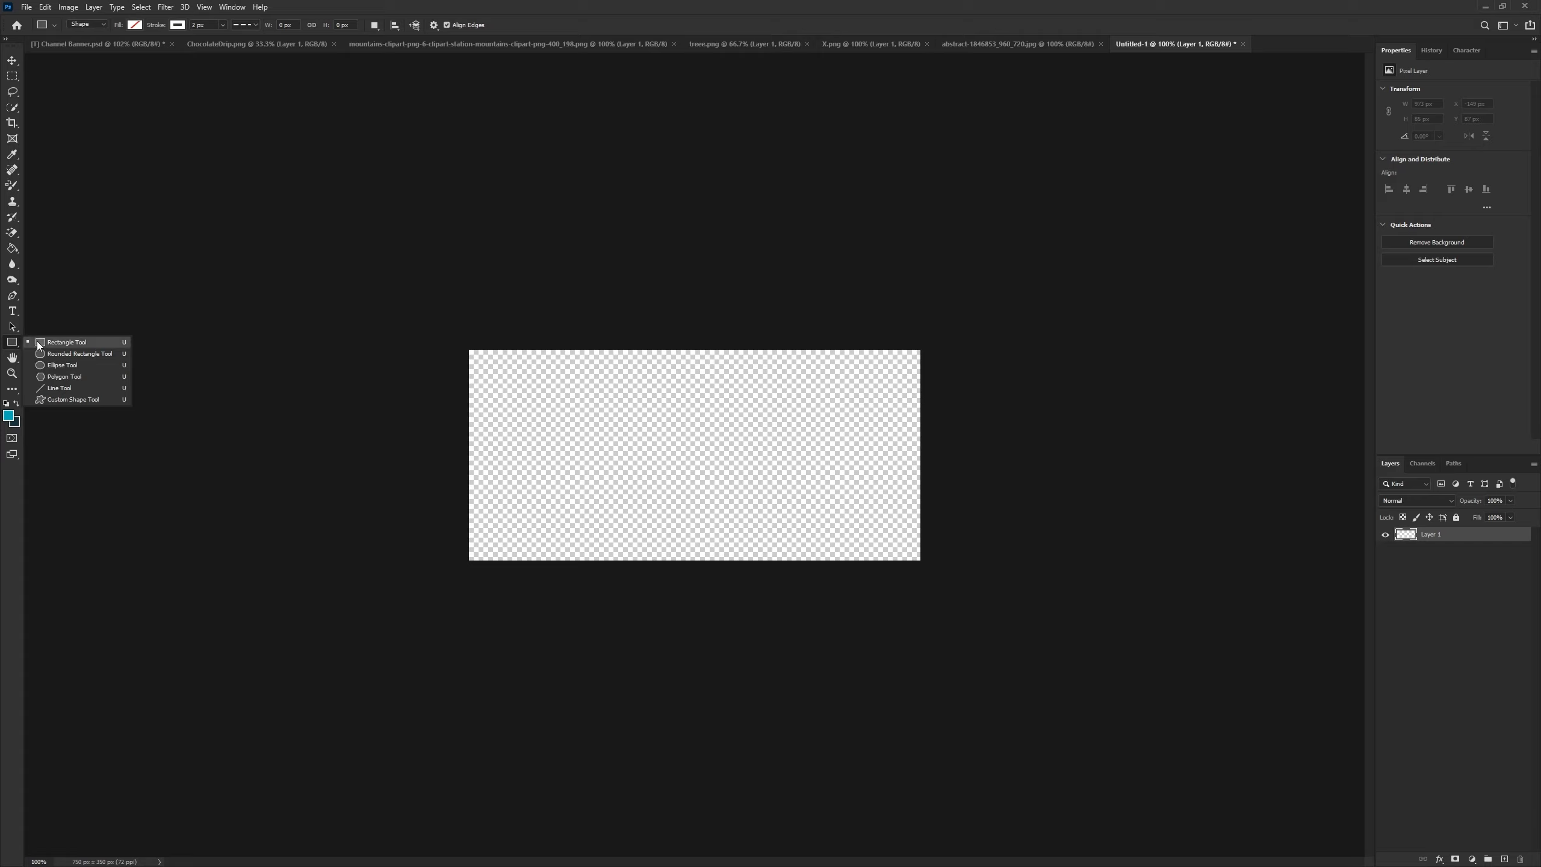
left_click(36, 342)
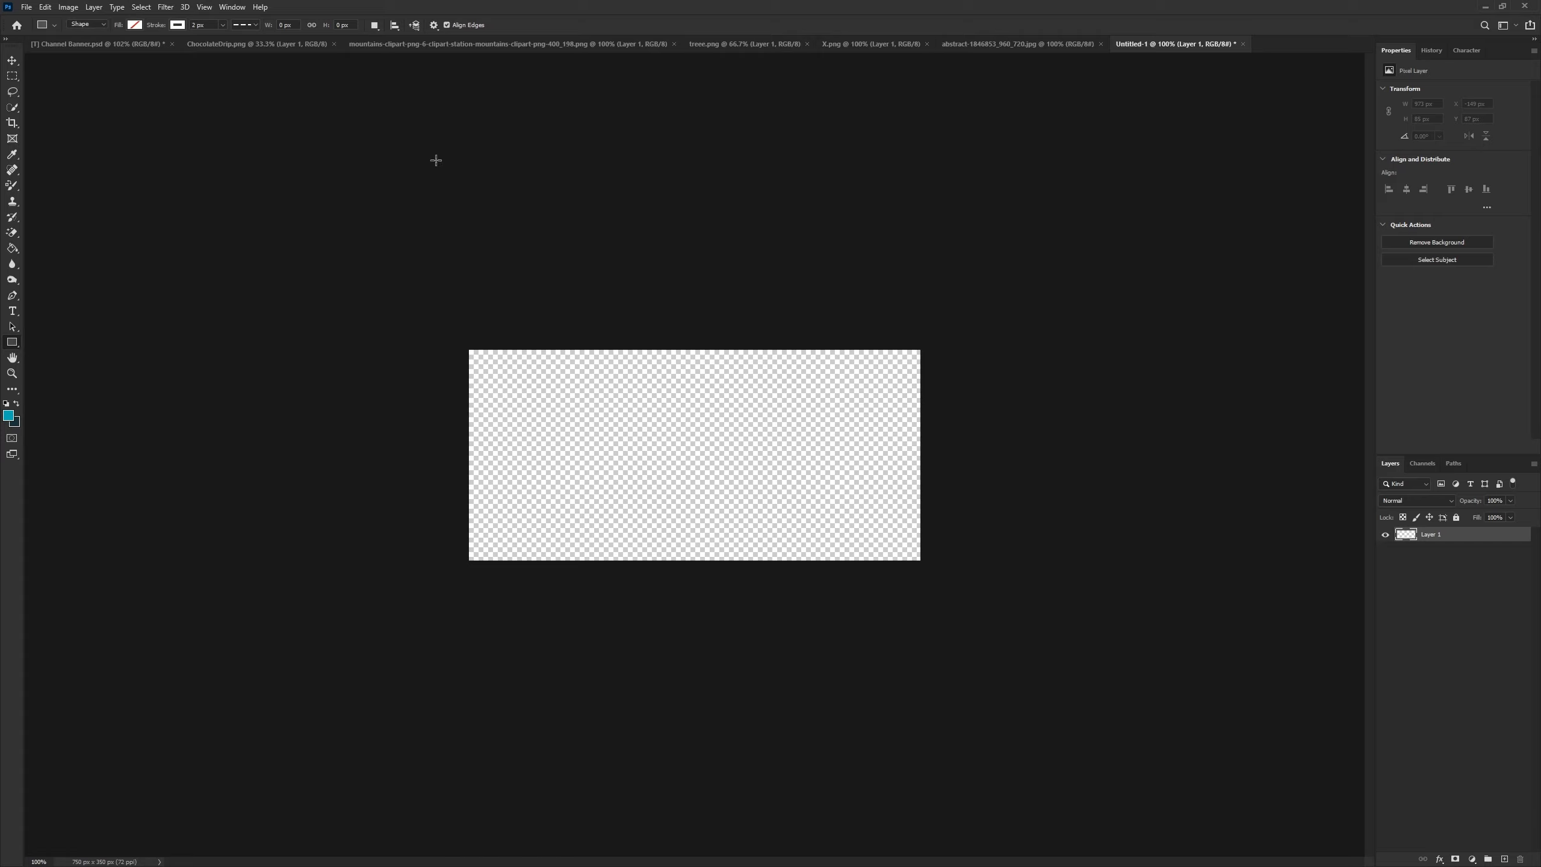
left_click(134, 24)
left_click(60, 87)
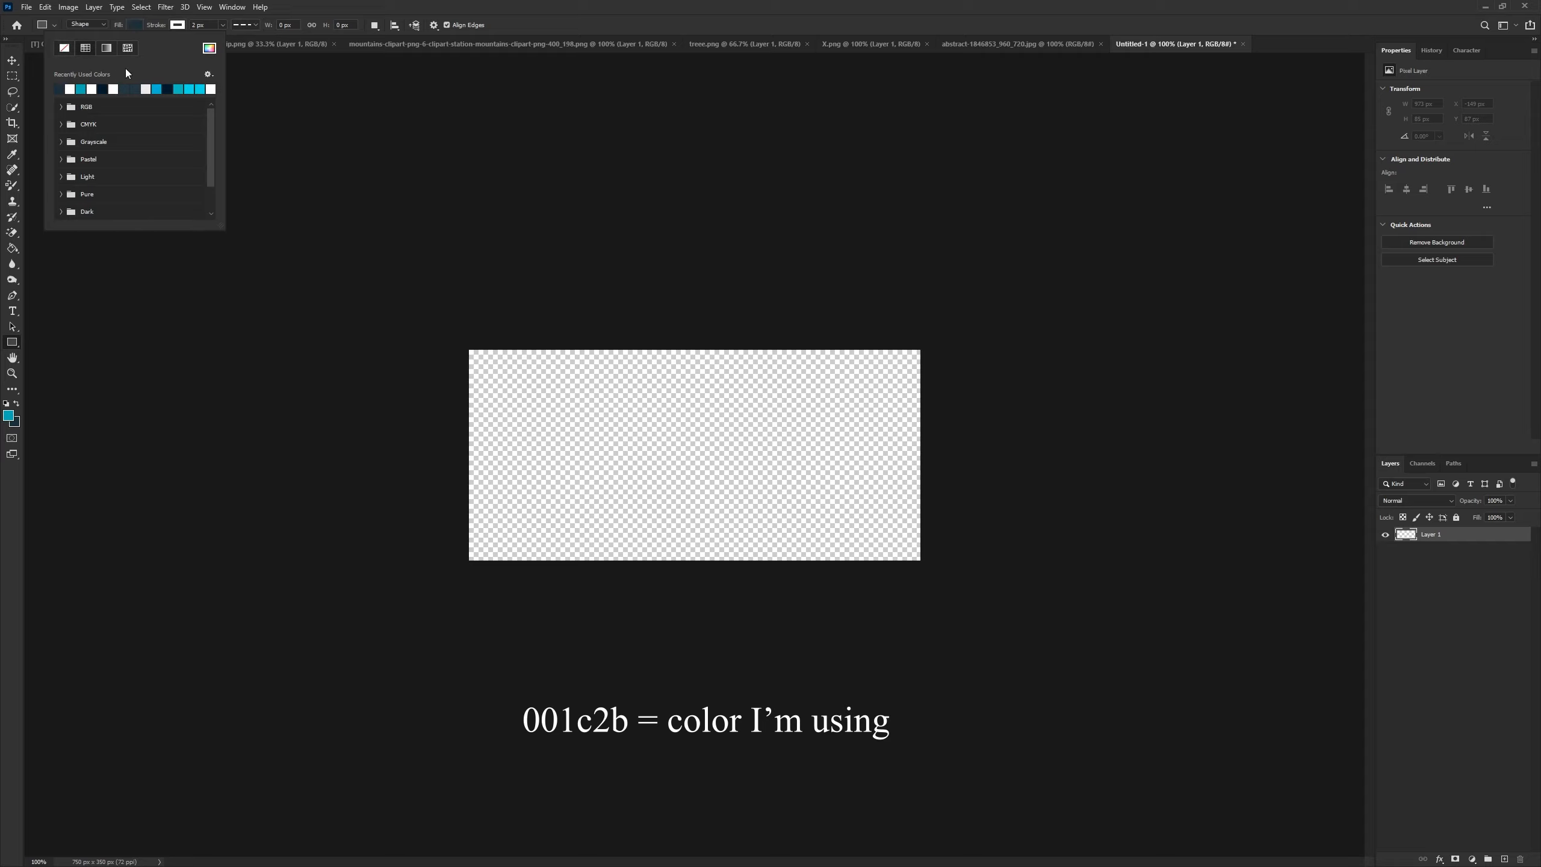
left_click(178, 25)
left_click(108, 48)
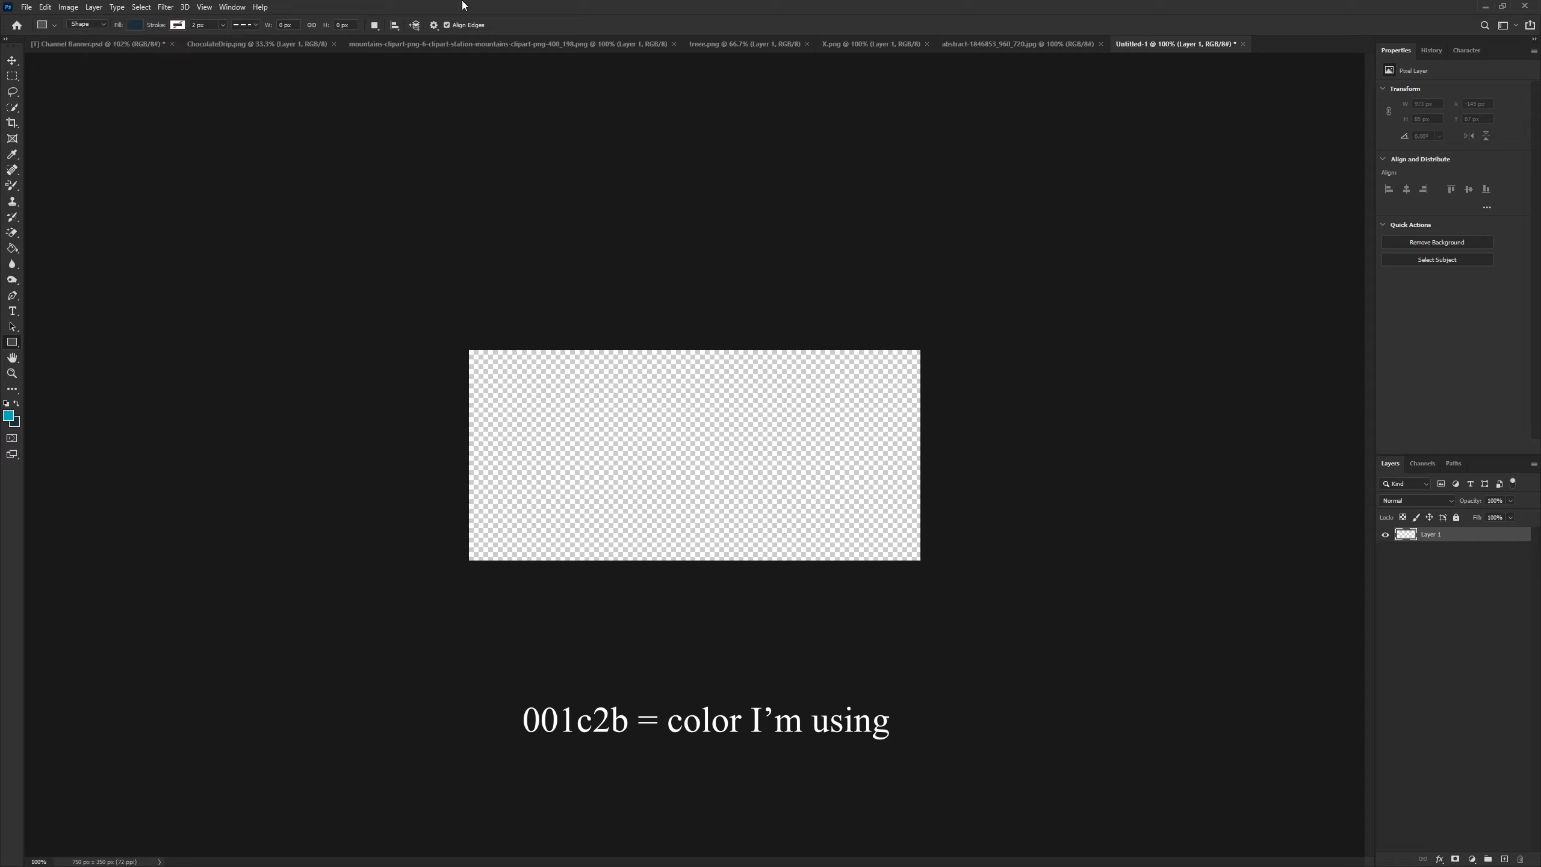
left_click(177, 25)
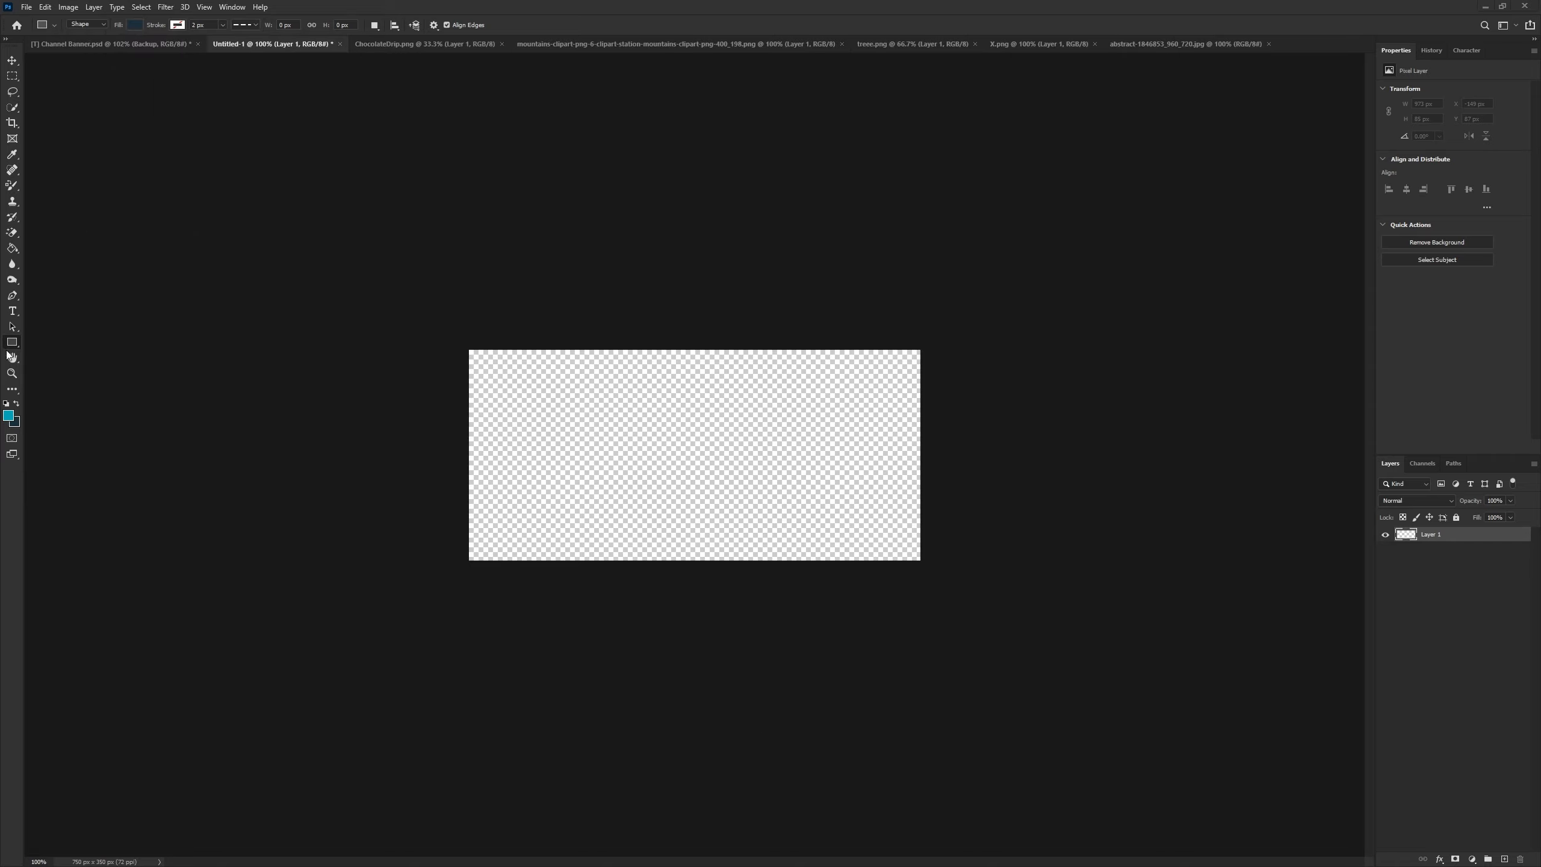
left_click_drag(518, 393, 881, 538)
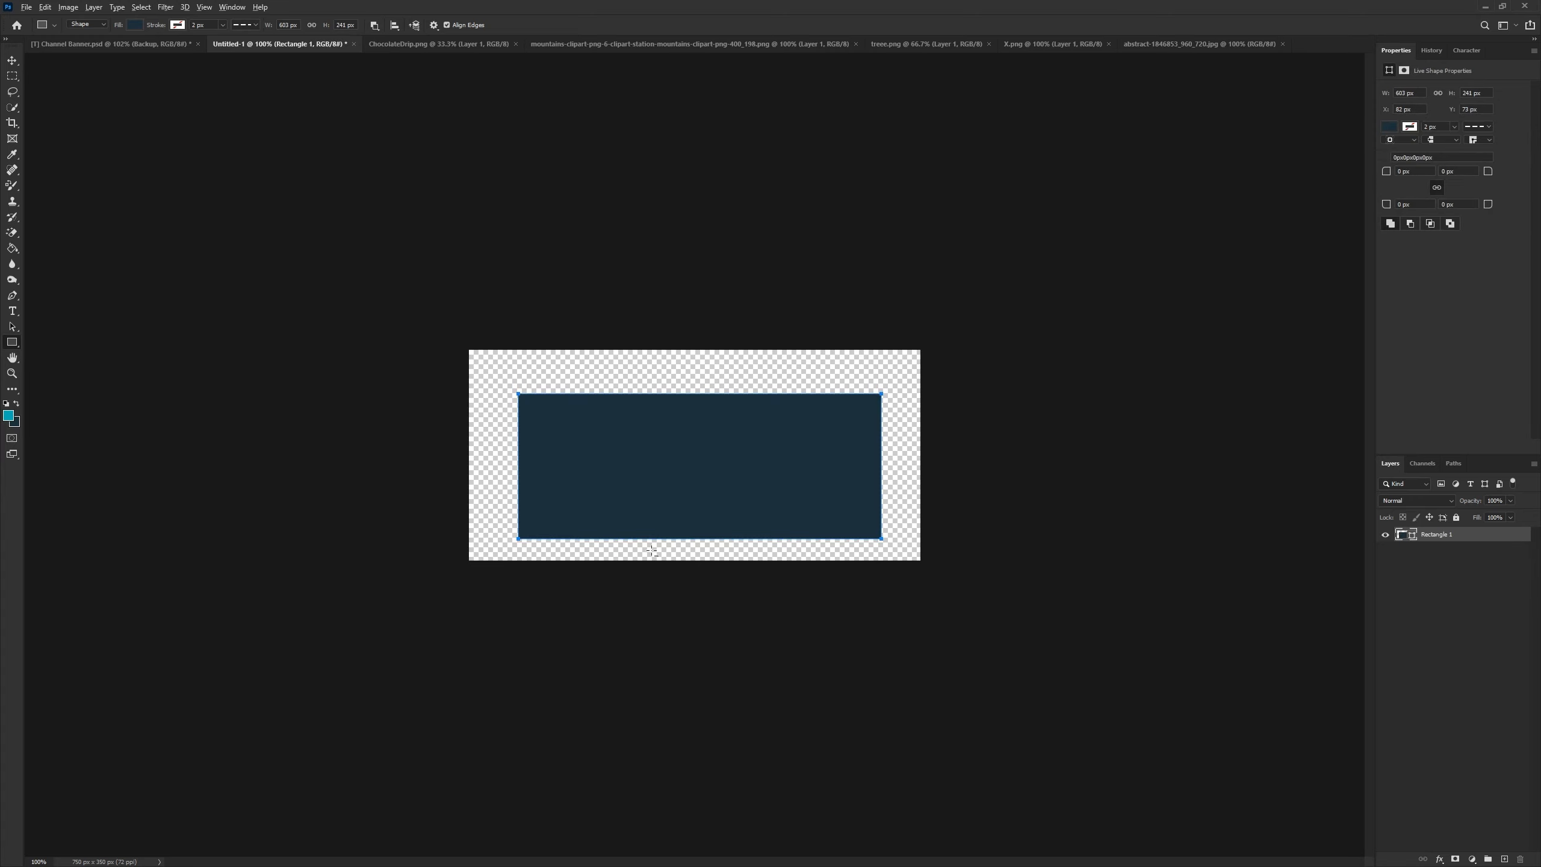
- Round all corners of the rectangle to a 37 px radius
scroll(668, 516, "up", 5)
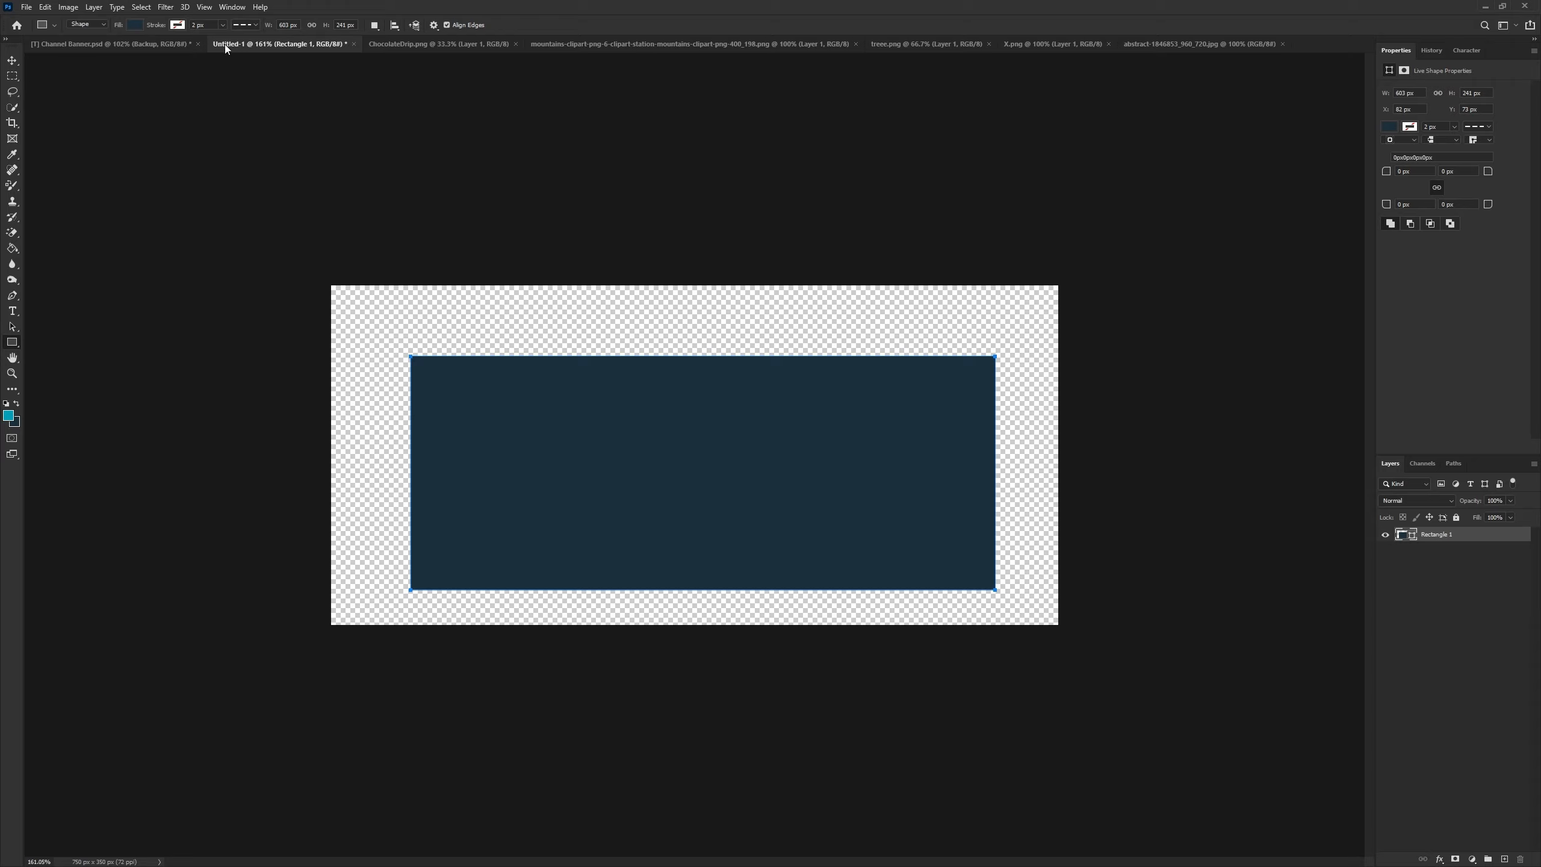
left_click(223, 7)
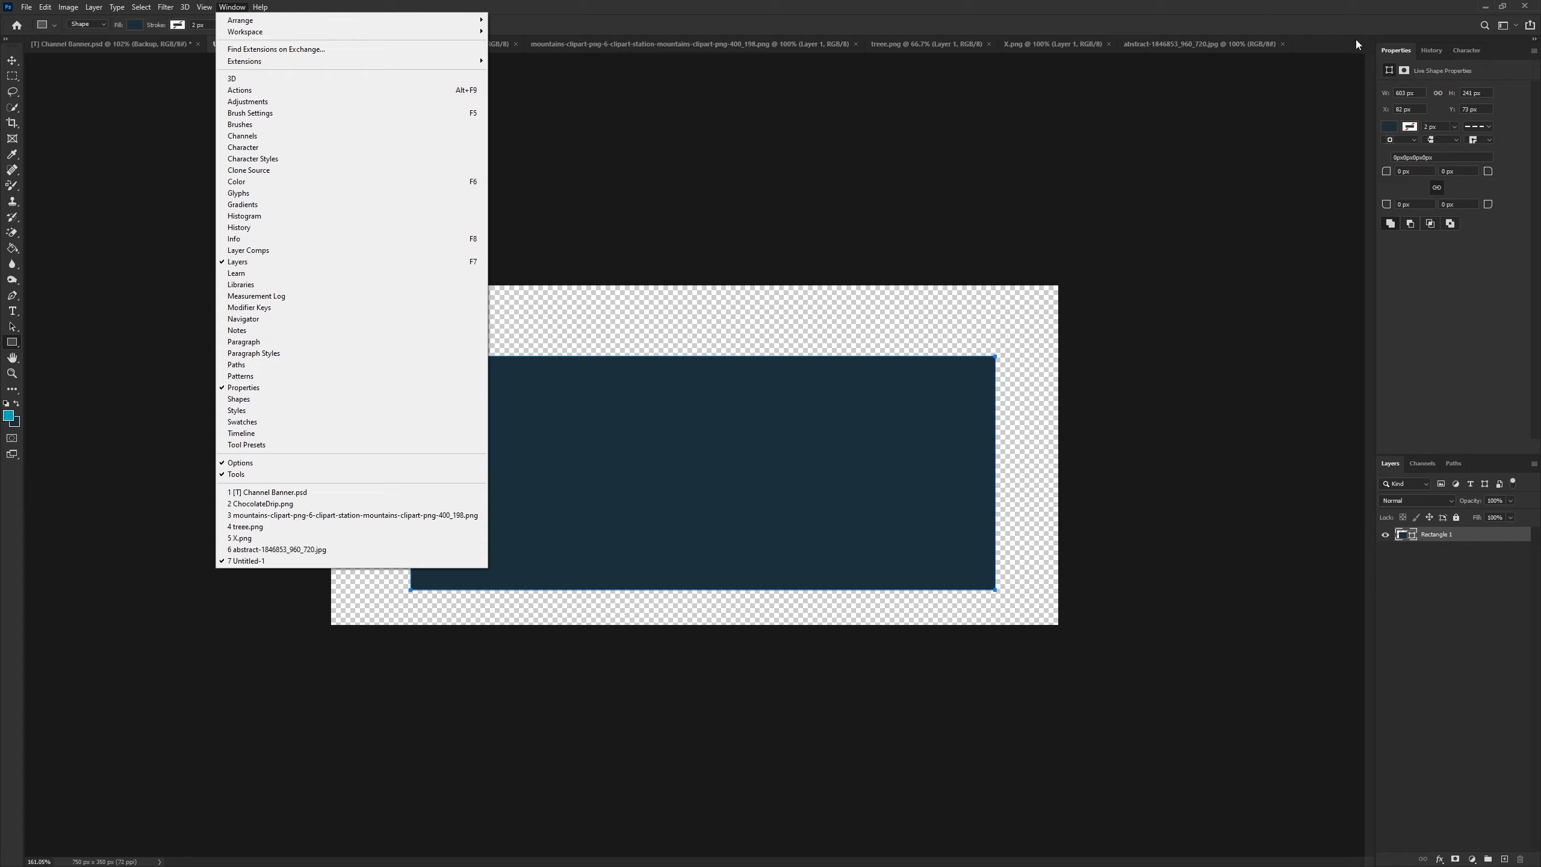
left_click(1391, 1)
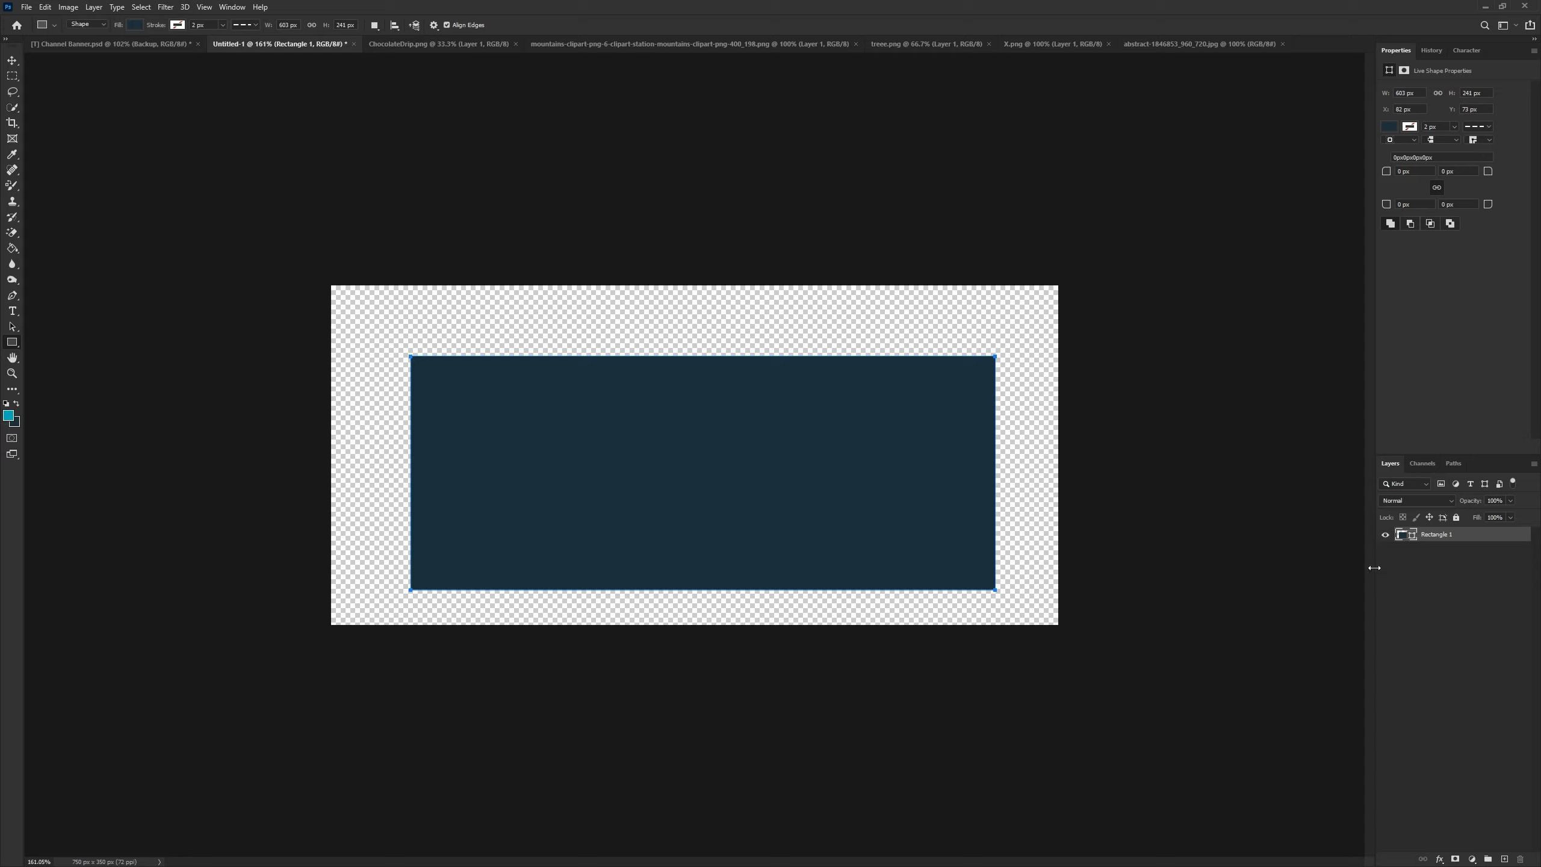
left_click(1420, 174)
type("37")
key("Return")
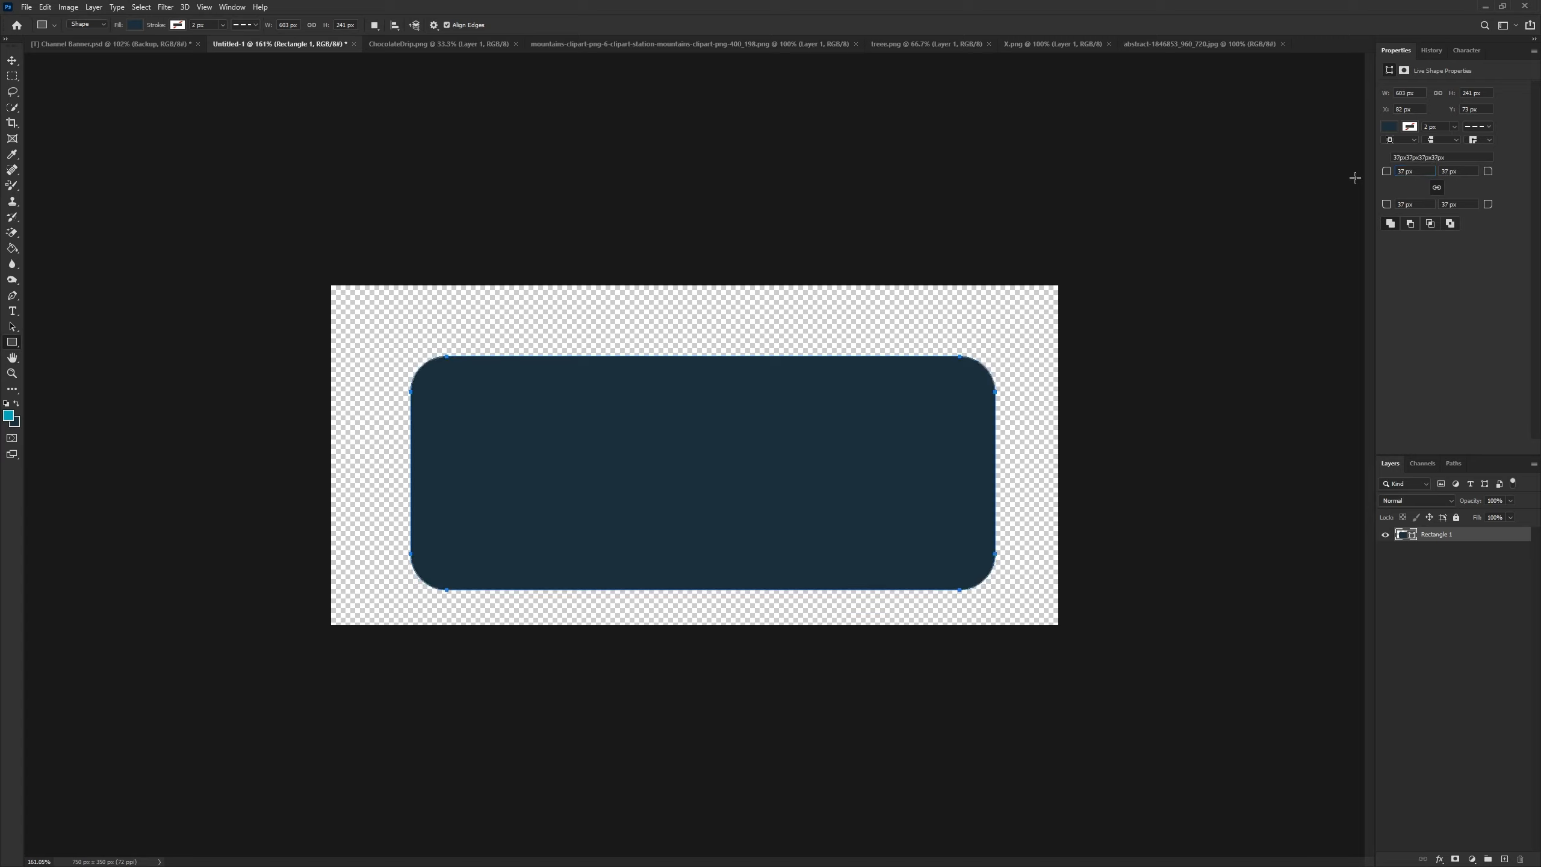
- Resize the rectangle to 575 px wide and 210 px high
left_click(1420, 93)
type("575")
key("Return")
left_click(1490, 92)
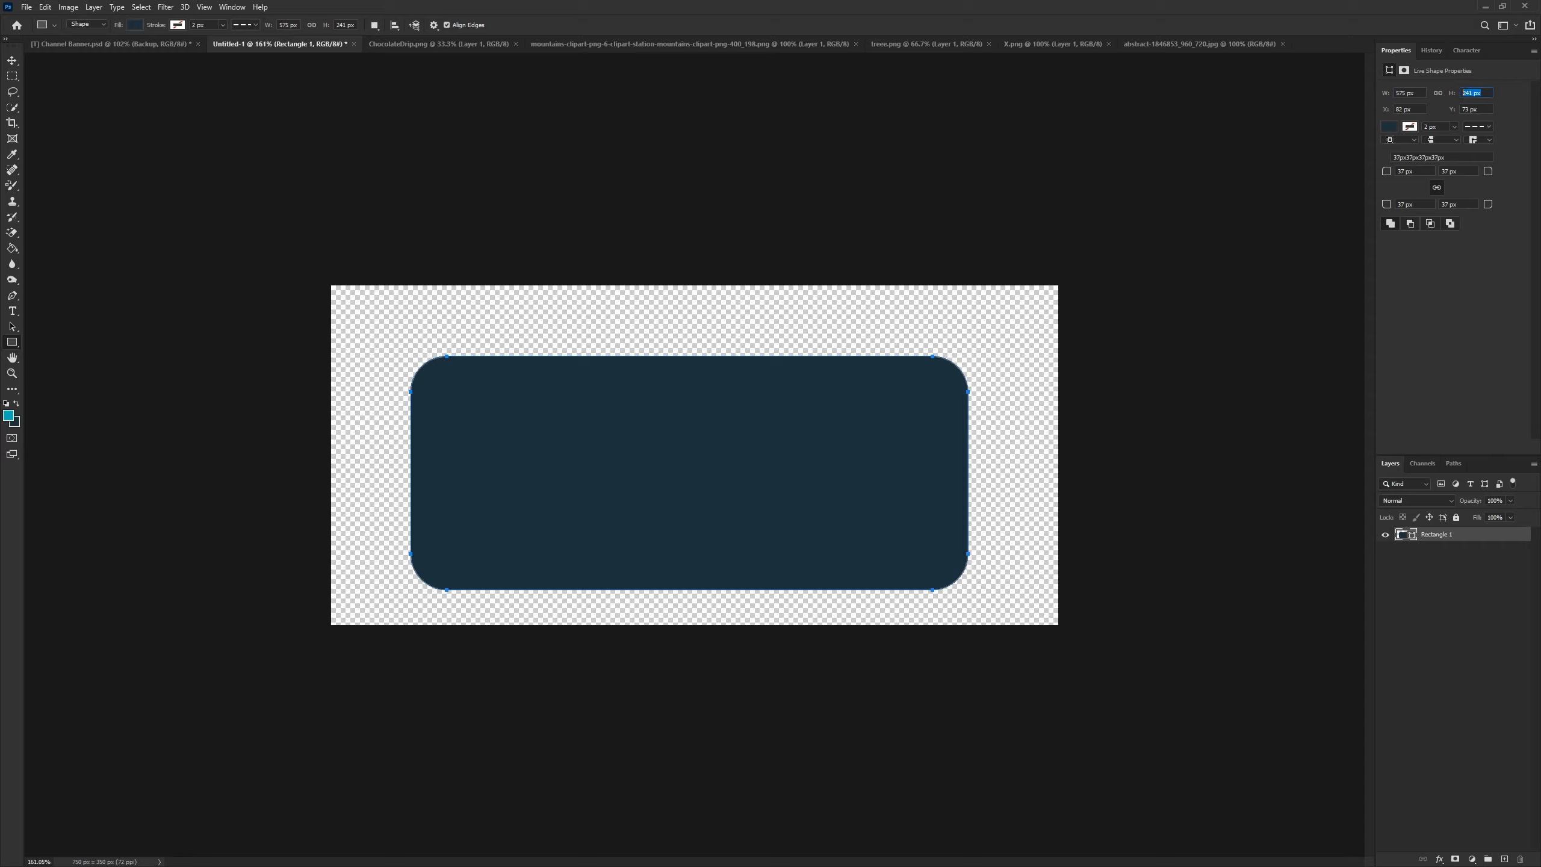
type("210")
key("Return")
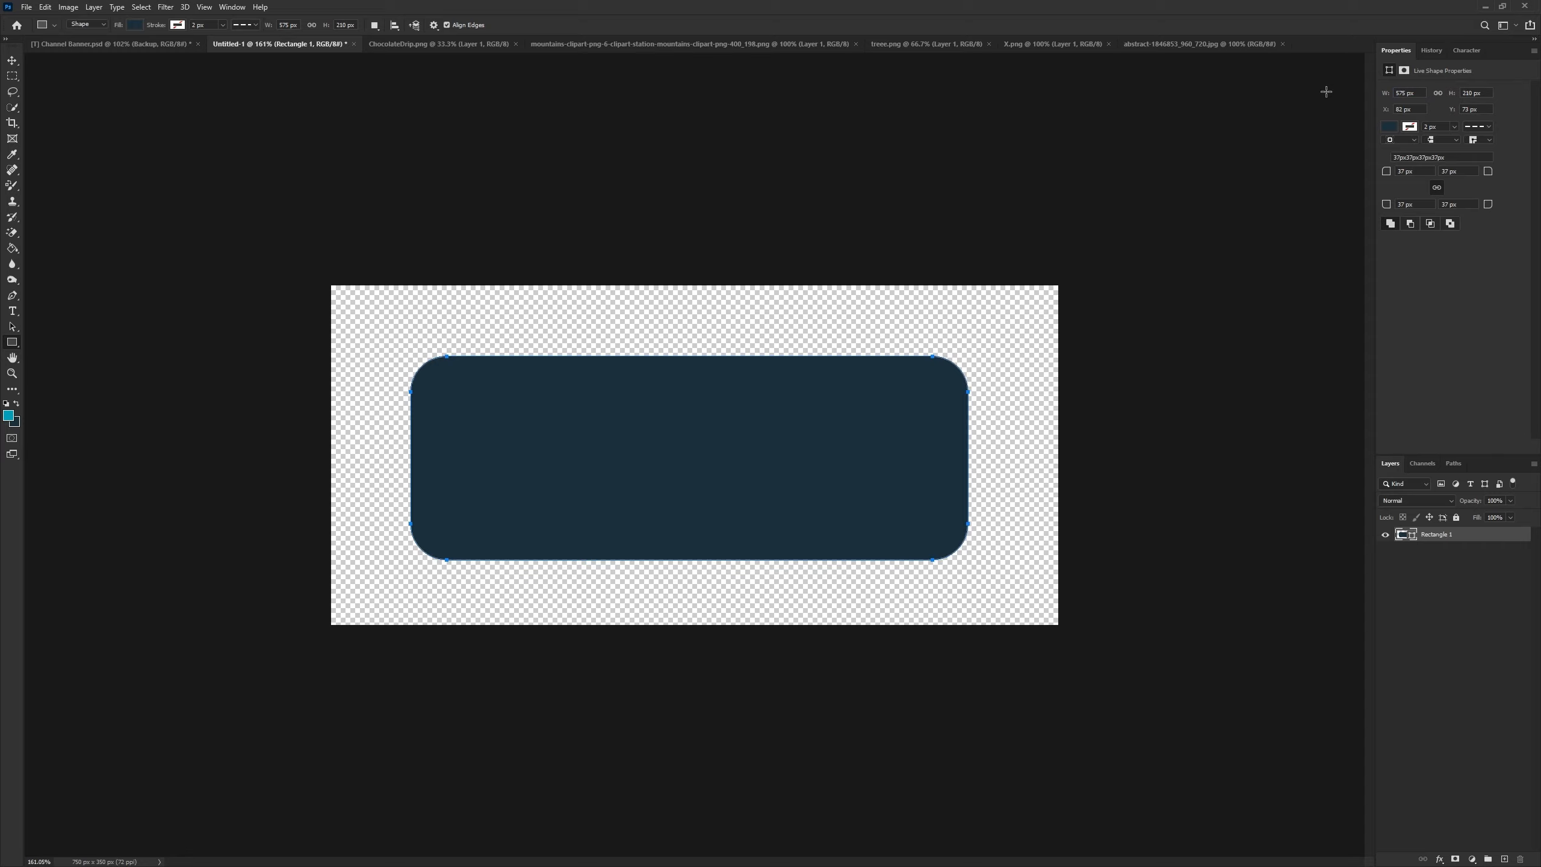
- Rename the rectangle layer to Backup
double_click(1445, 536)
type("Backup")
key("Return")
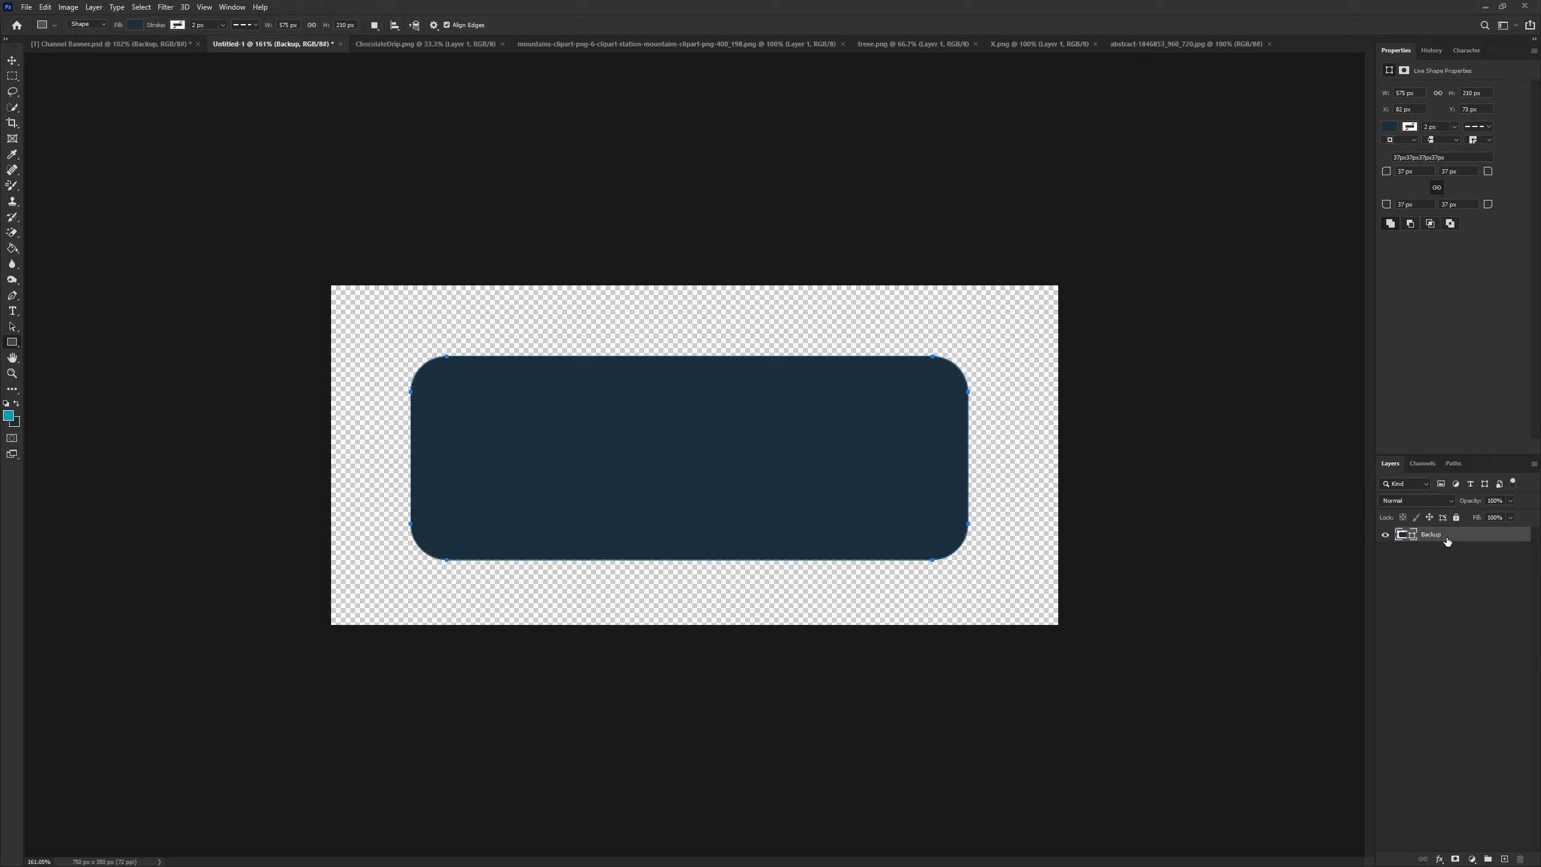
- Duplicate the Backup layer and name the copy Base
key("ctrl+j")
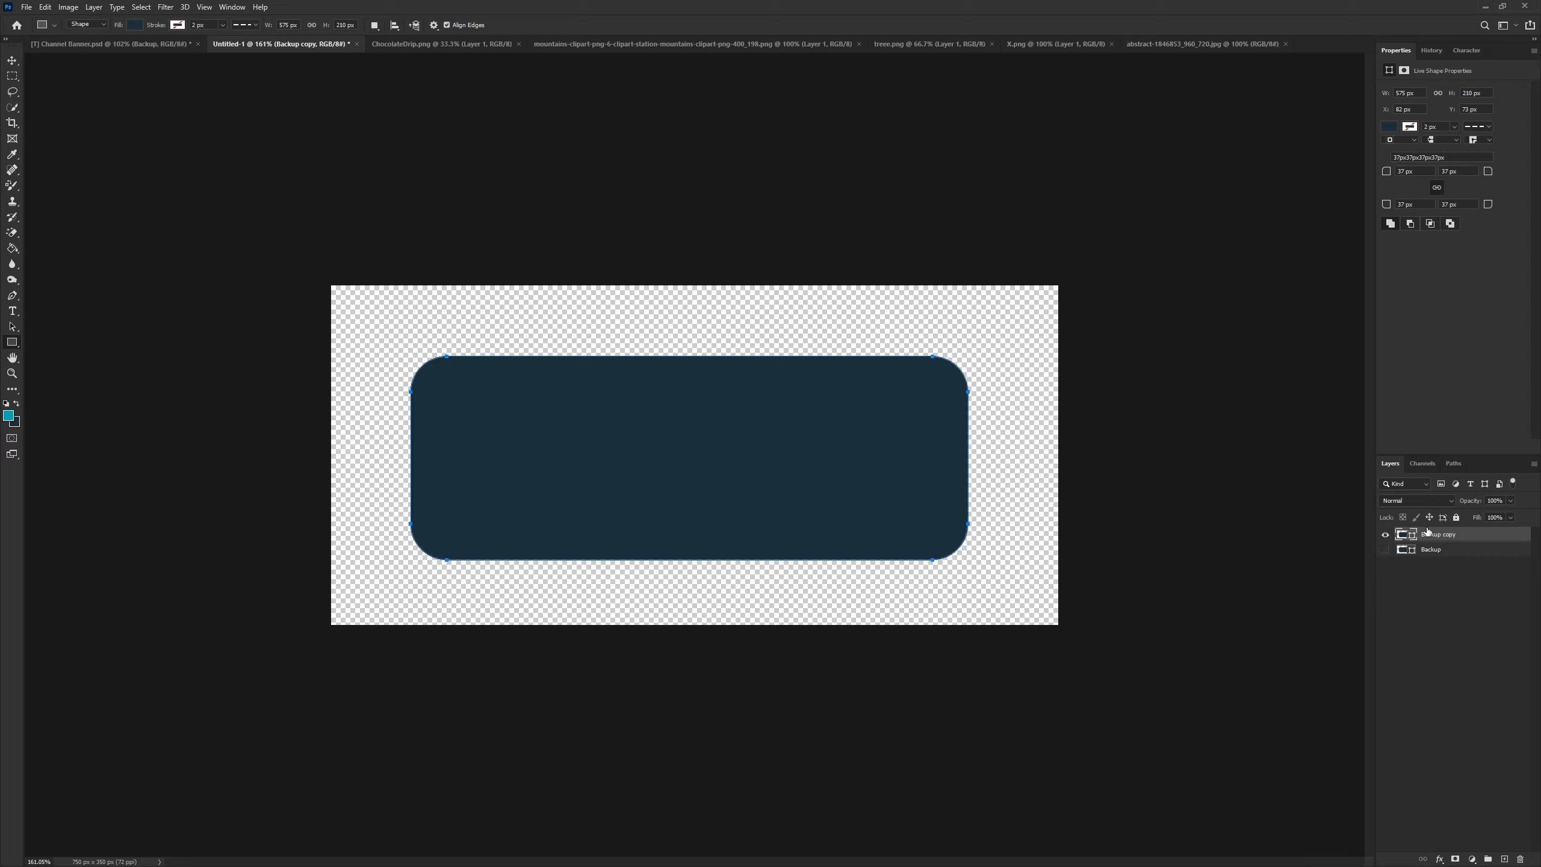
double_click(1428, 532)
type("Base")
key("Return")
- Select the Base layer and nudge its shape slightly up and right on the canvas
key("v")
left_click(1395, 548)
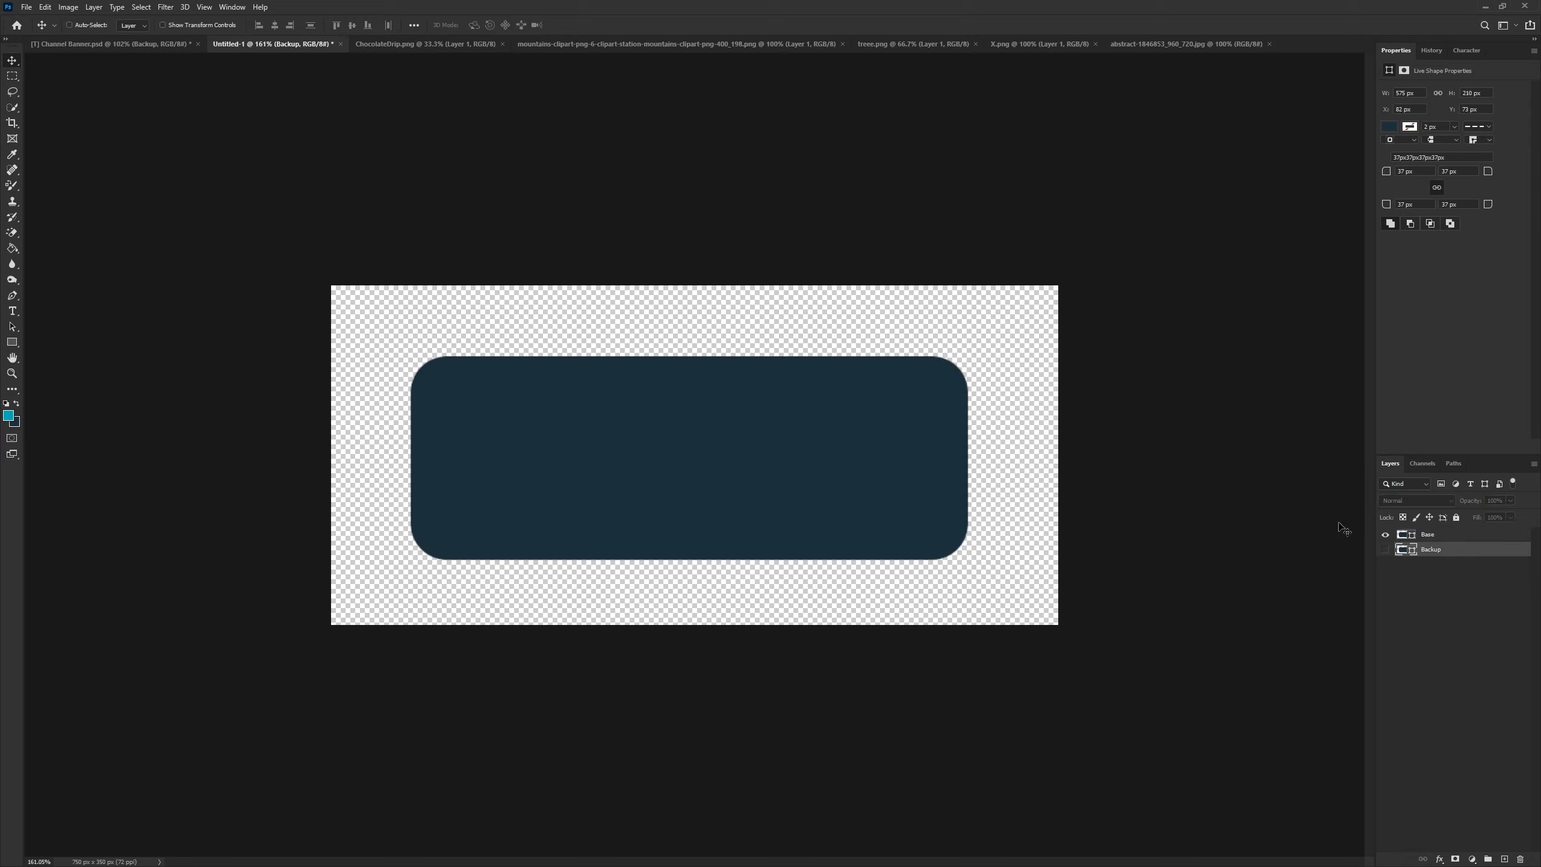
left_click(1459, 535, "ctrl")
left_click_drag(712, 454, 722, 446)
- Rasterize the Base layer
left_click(1432, 534)
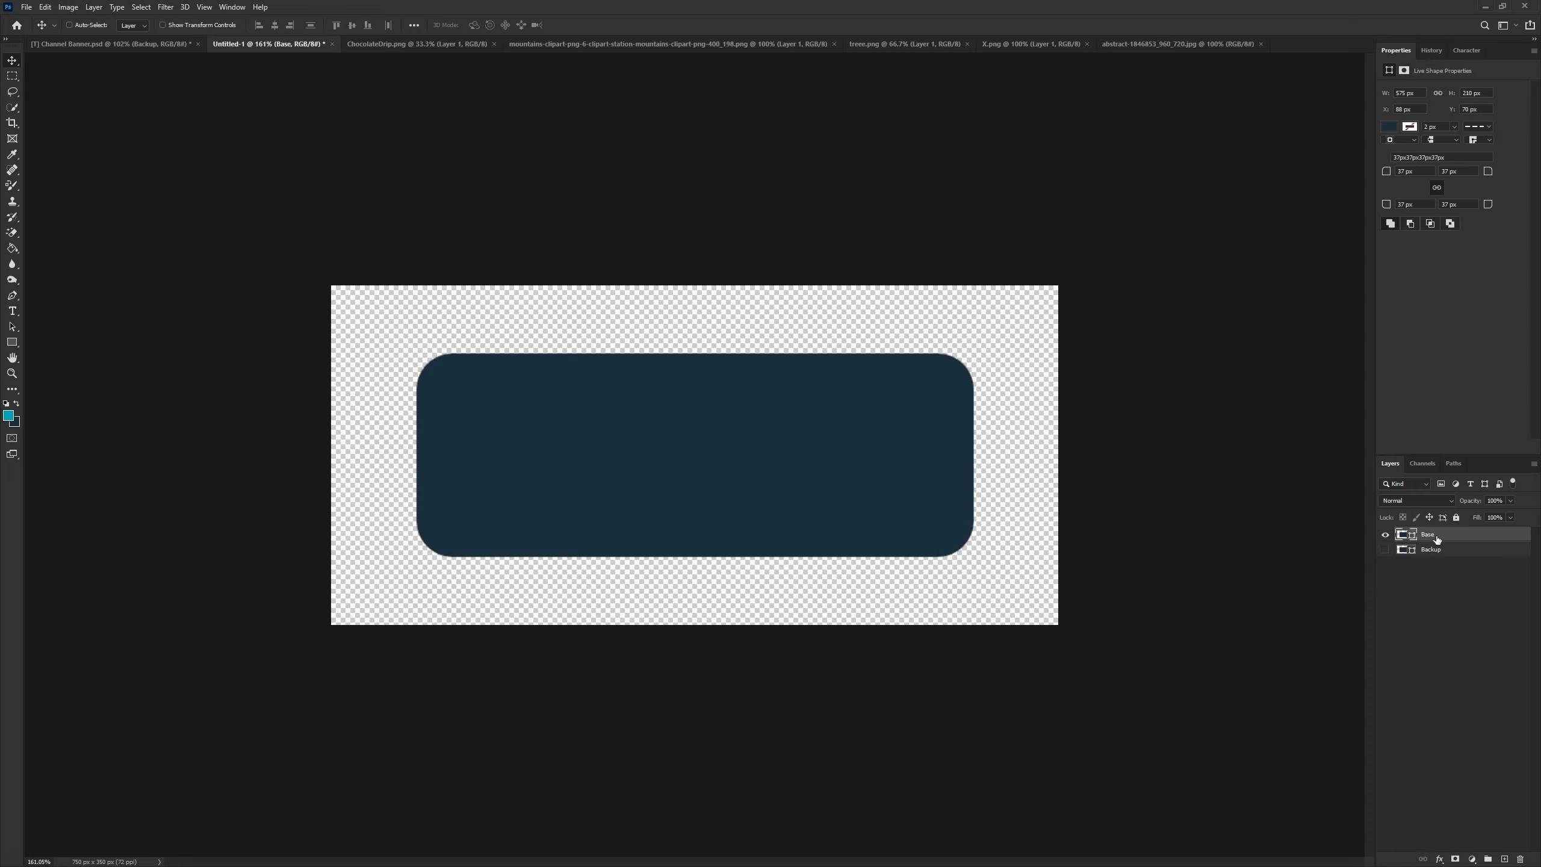
right_click(1432, 534)
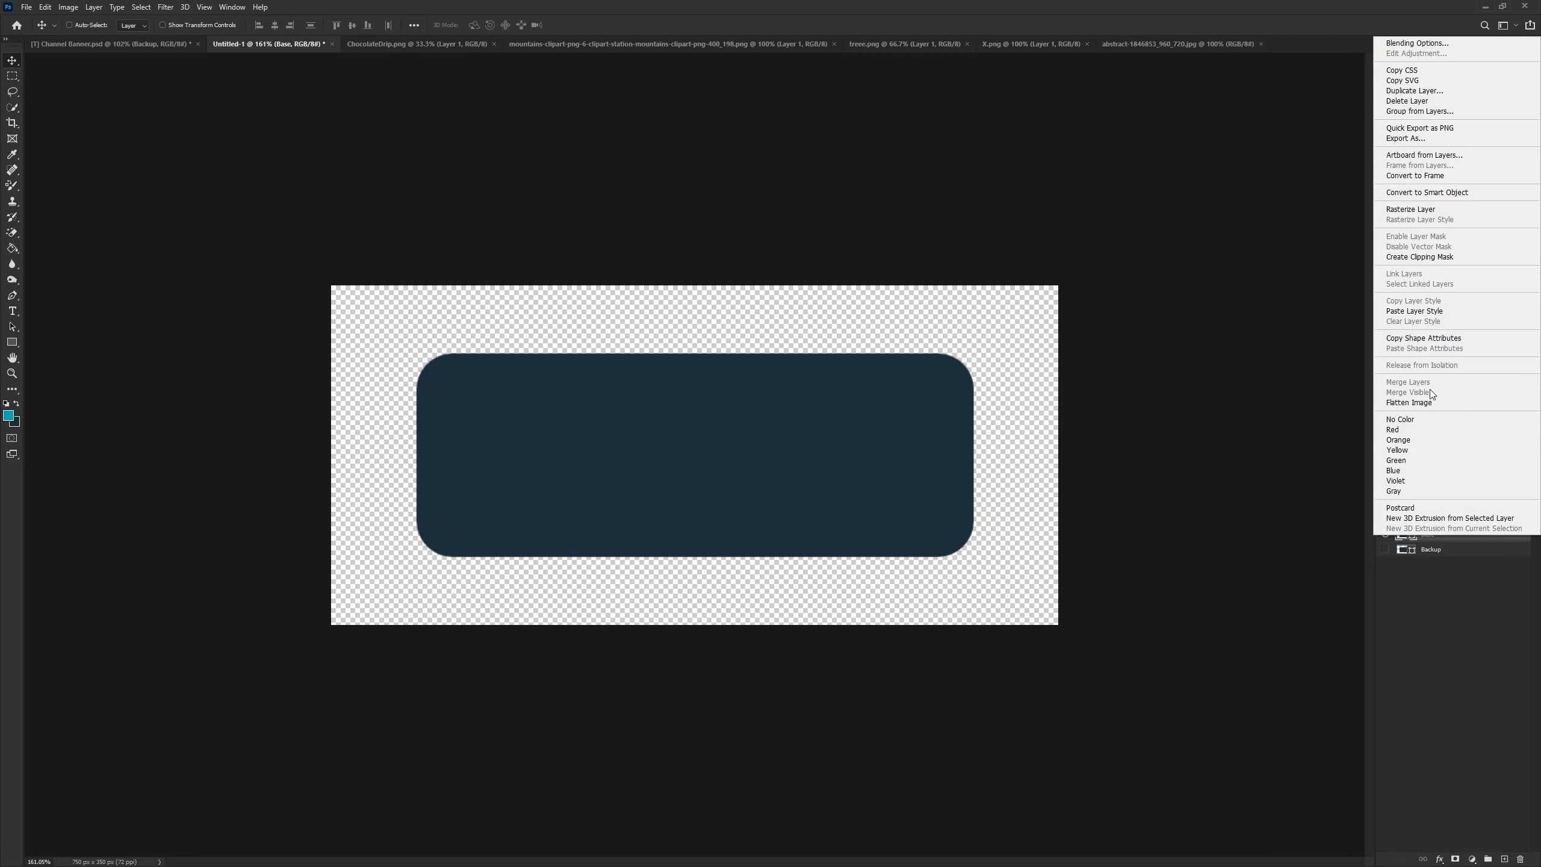
left_click(1410, 209)
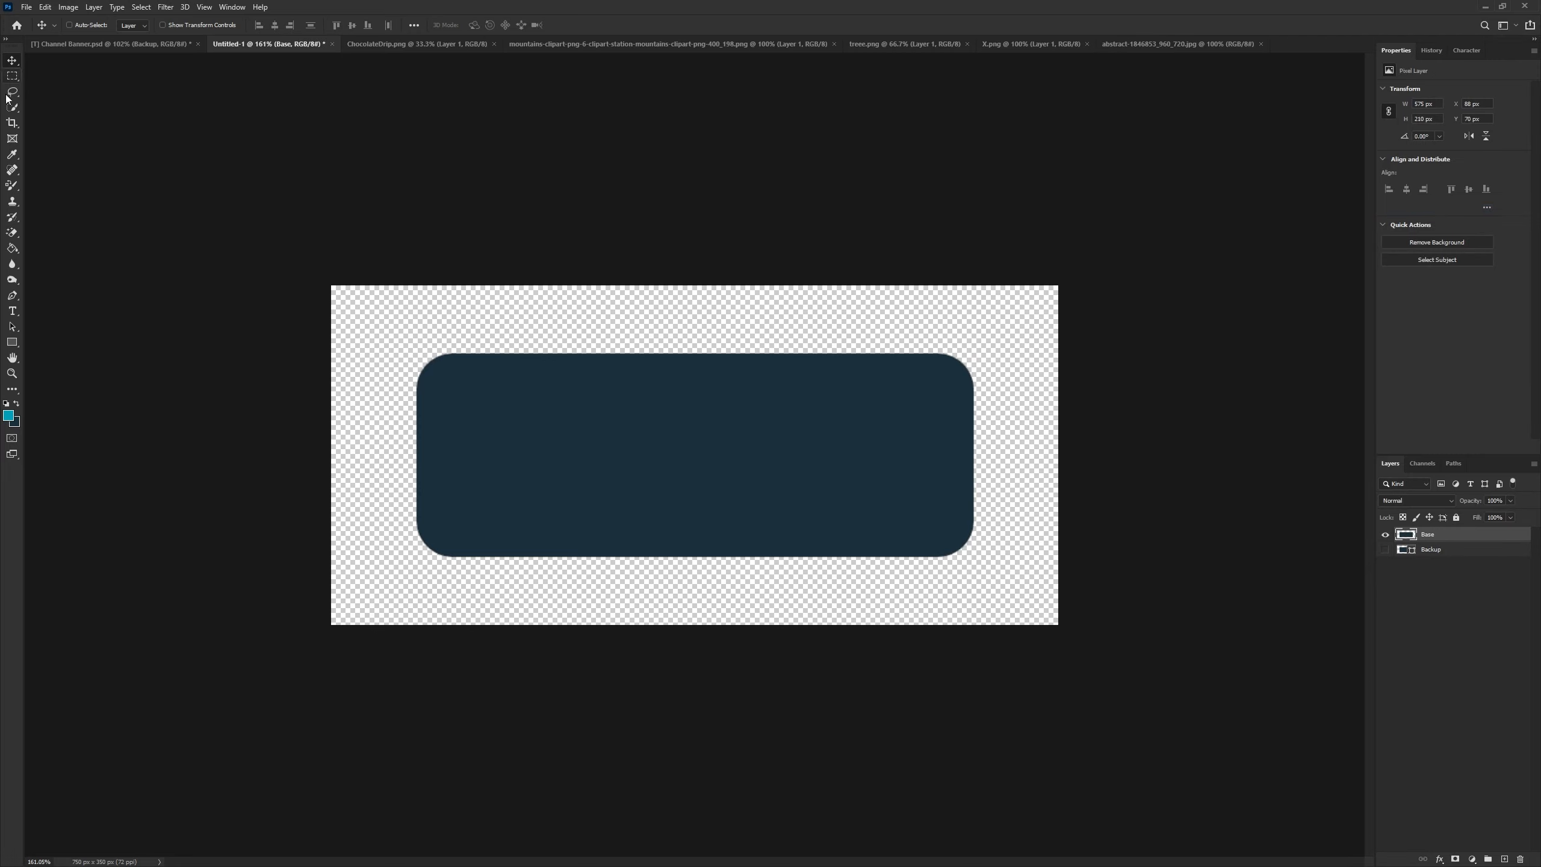
left_click(12, 76)
key("ctrl+plus")
left_click_drag(258, 229, 1007, 268)
left_click_drag(1134, 331, 1175, 354)
left_click_drag(280, 229, 1300, 382)
key("Delete")
key("ctrl+d")
scroll(916, 543, "down", 3)
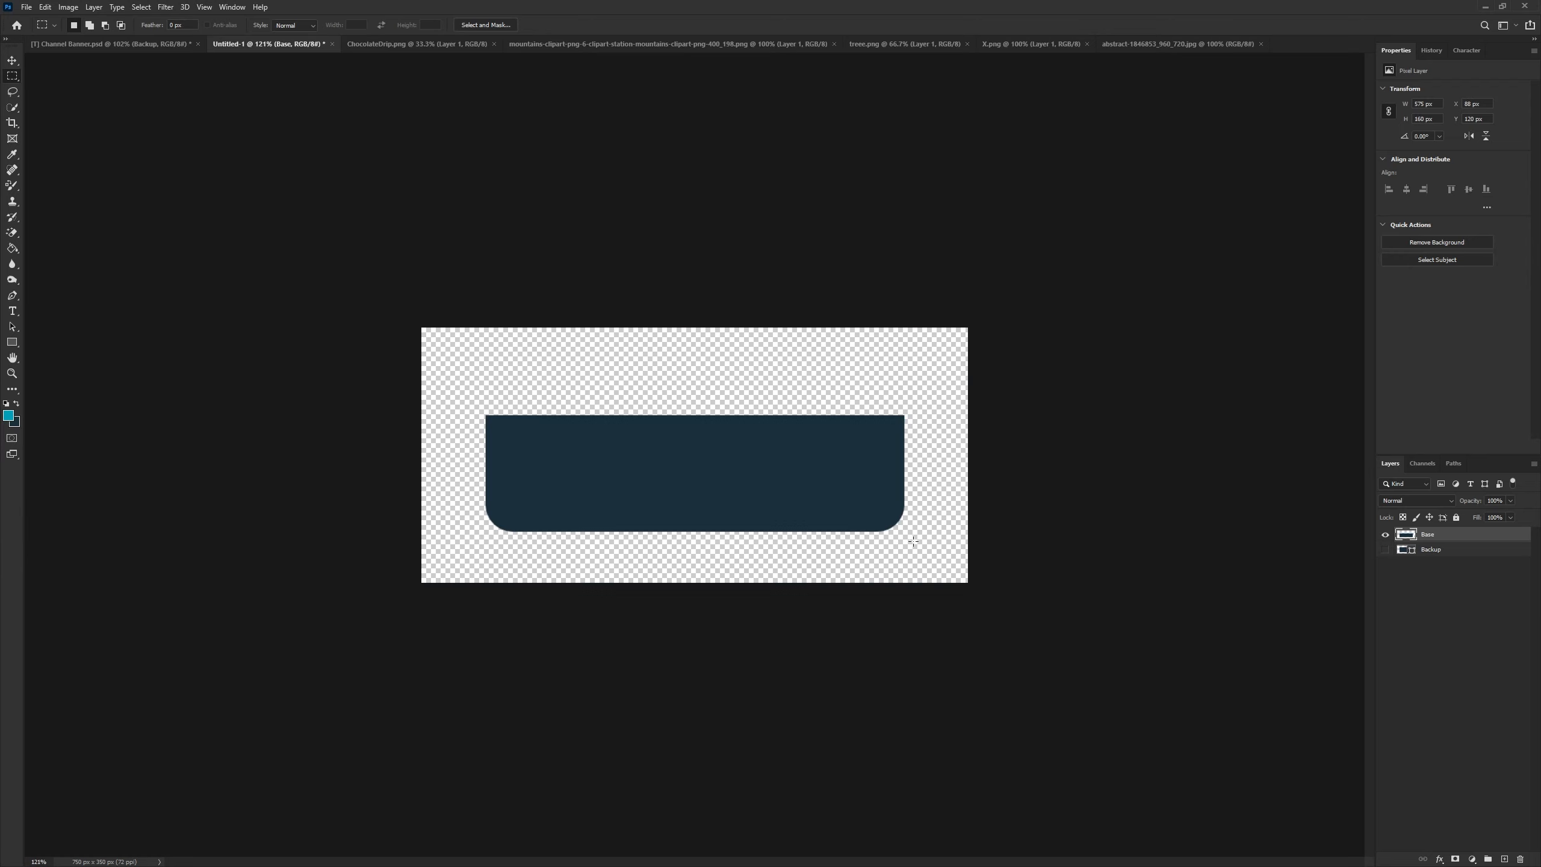
scroll(916, 544, "up", 3)
key("ctrl+z")
key("ctrl+z")
- Delete the top part of the Base shape with a rectangular marquee selection, leaving a flat upper edge, then deselect
left_click_drag(270, 230, 1220, 373)
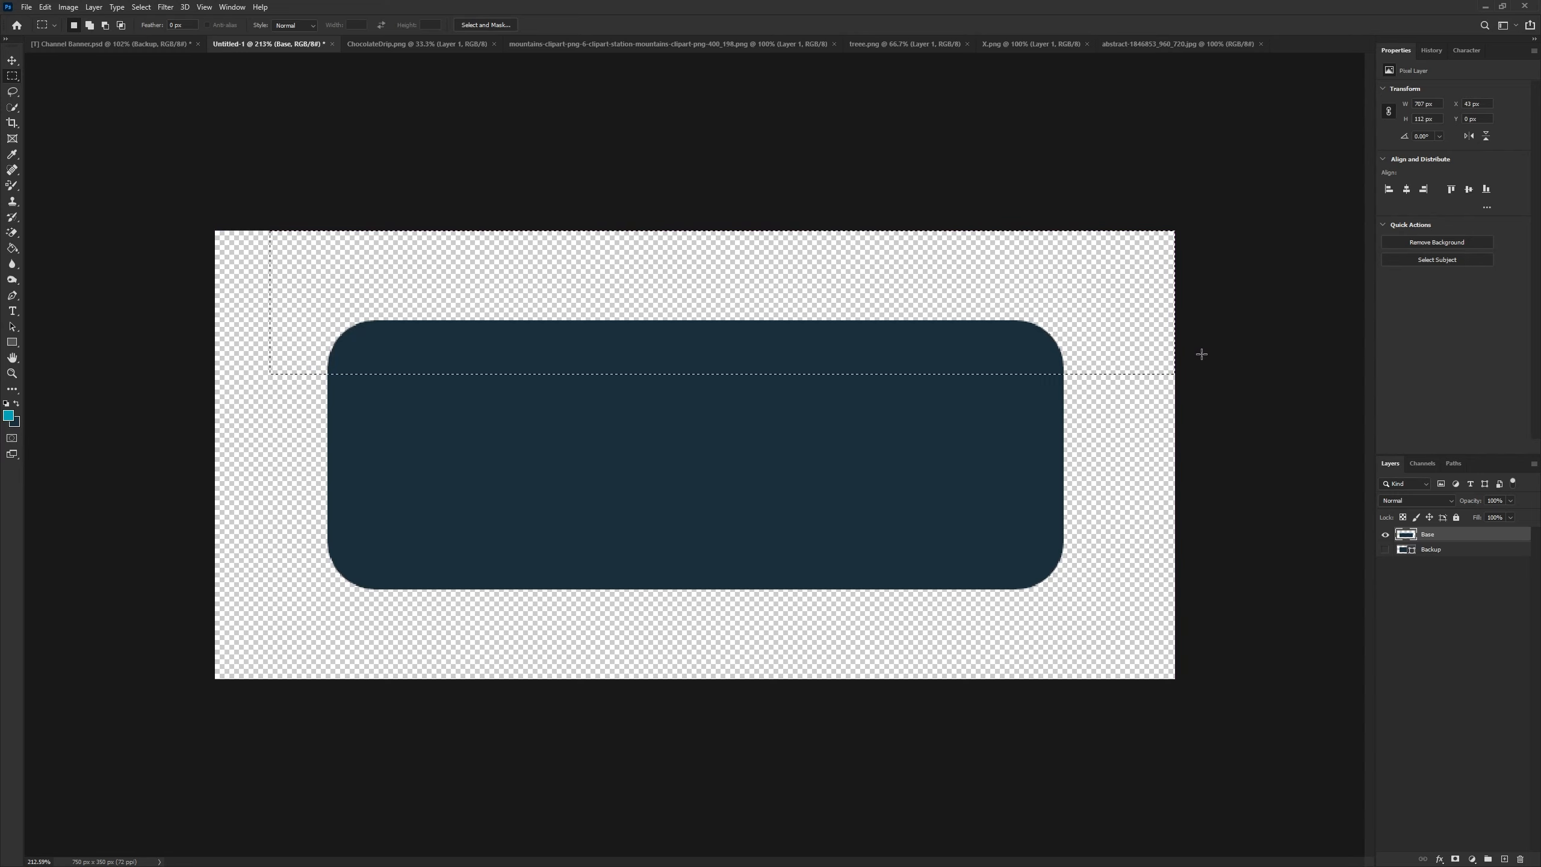
key("Delete")
key("ctrl+d")
key("v")
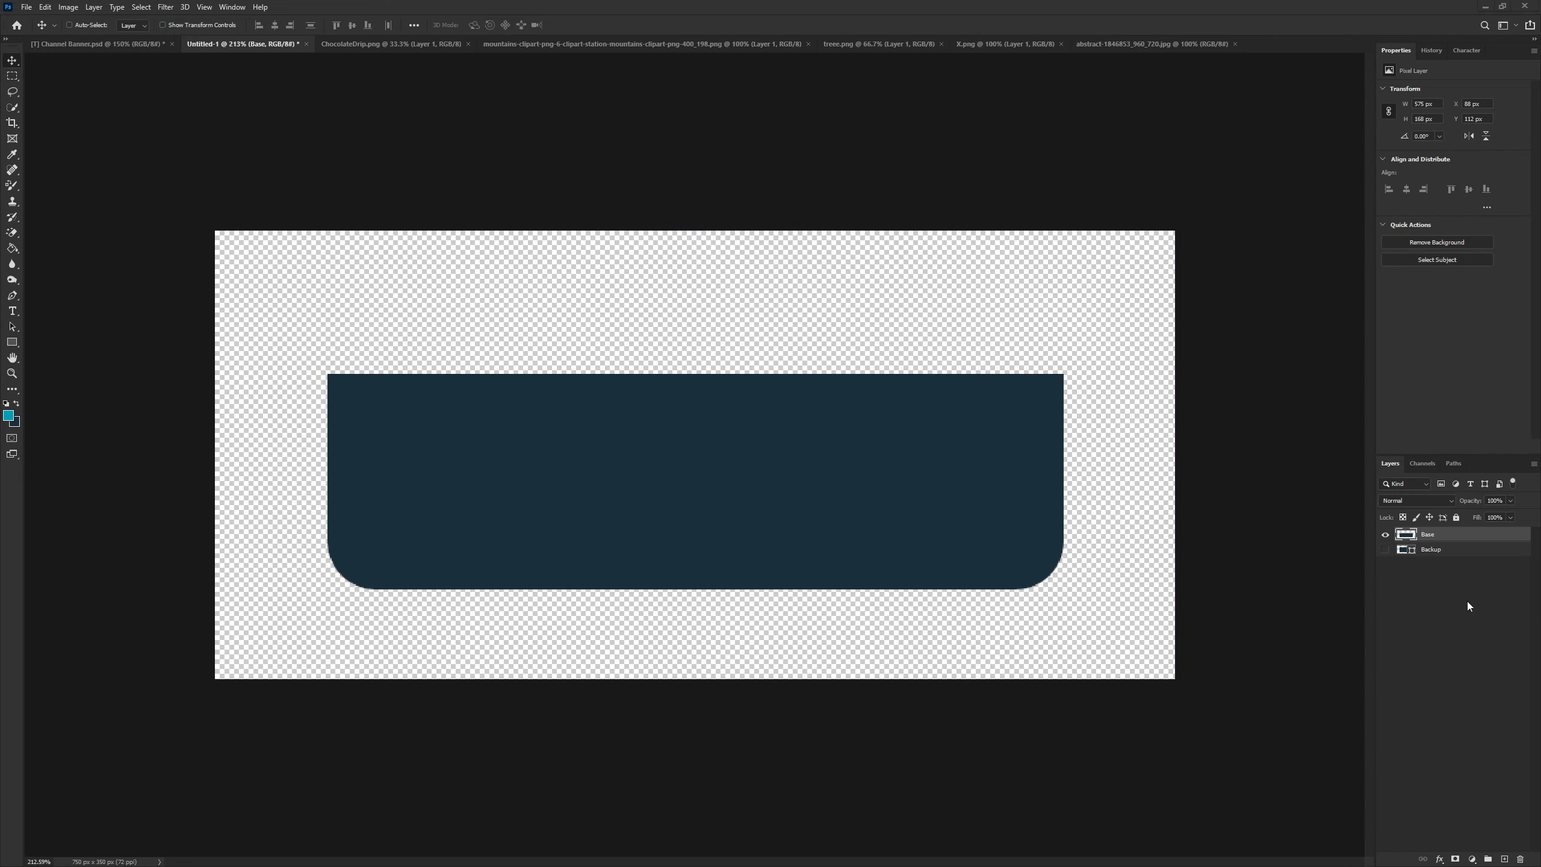
- Duplicate the Backup layer and make the copy visible
left_click(1444, 551)
key("ctrl+j")
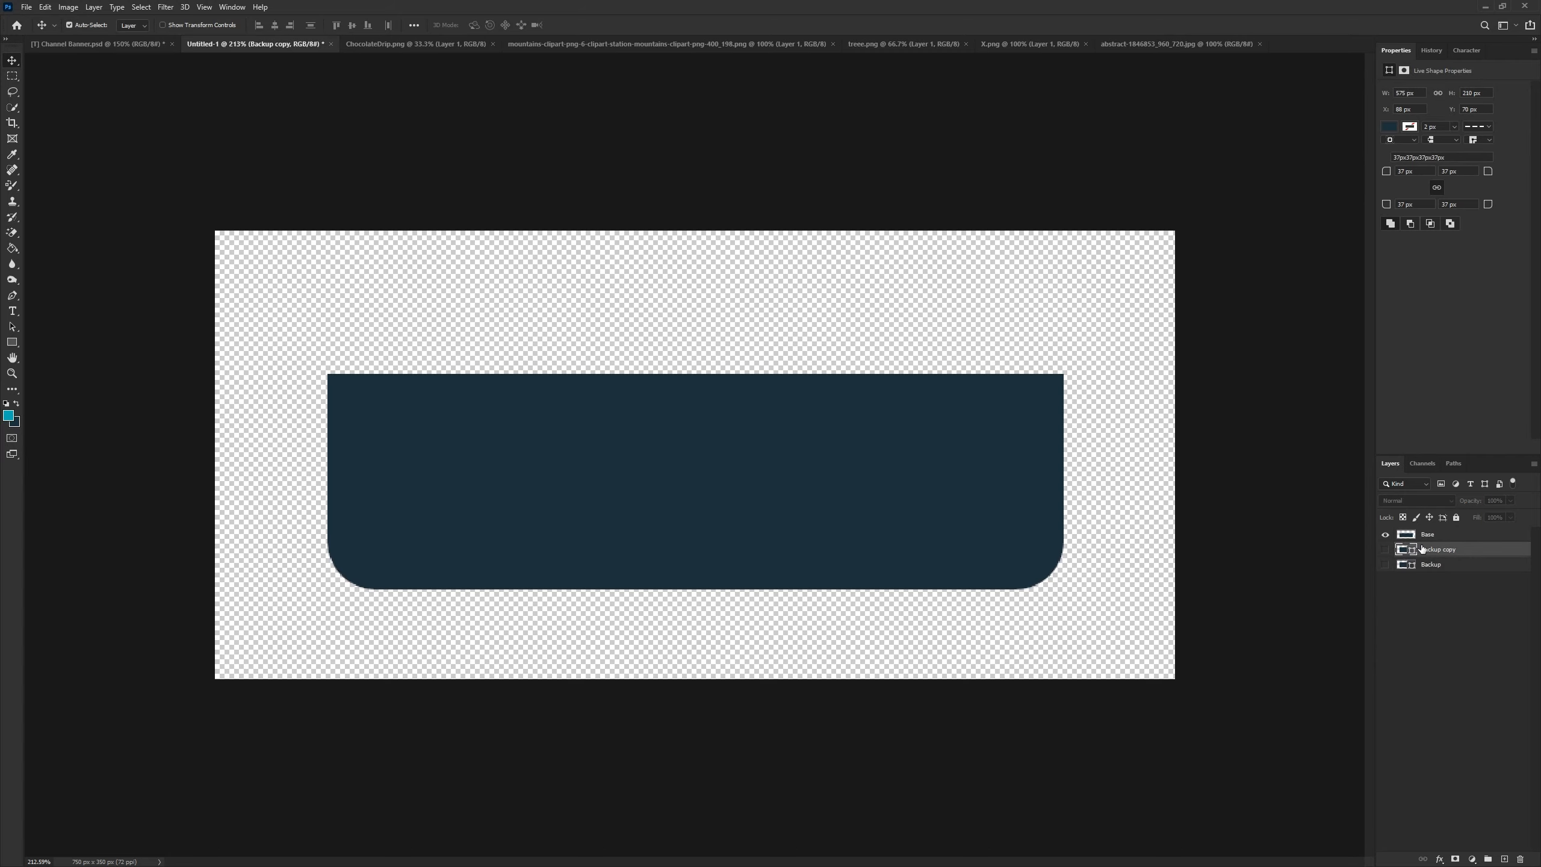
left_click(1385, 550)
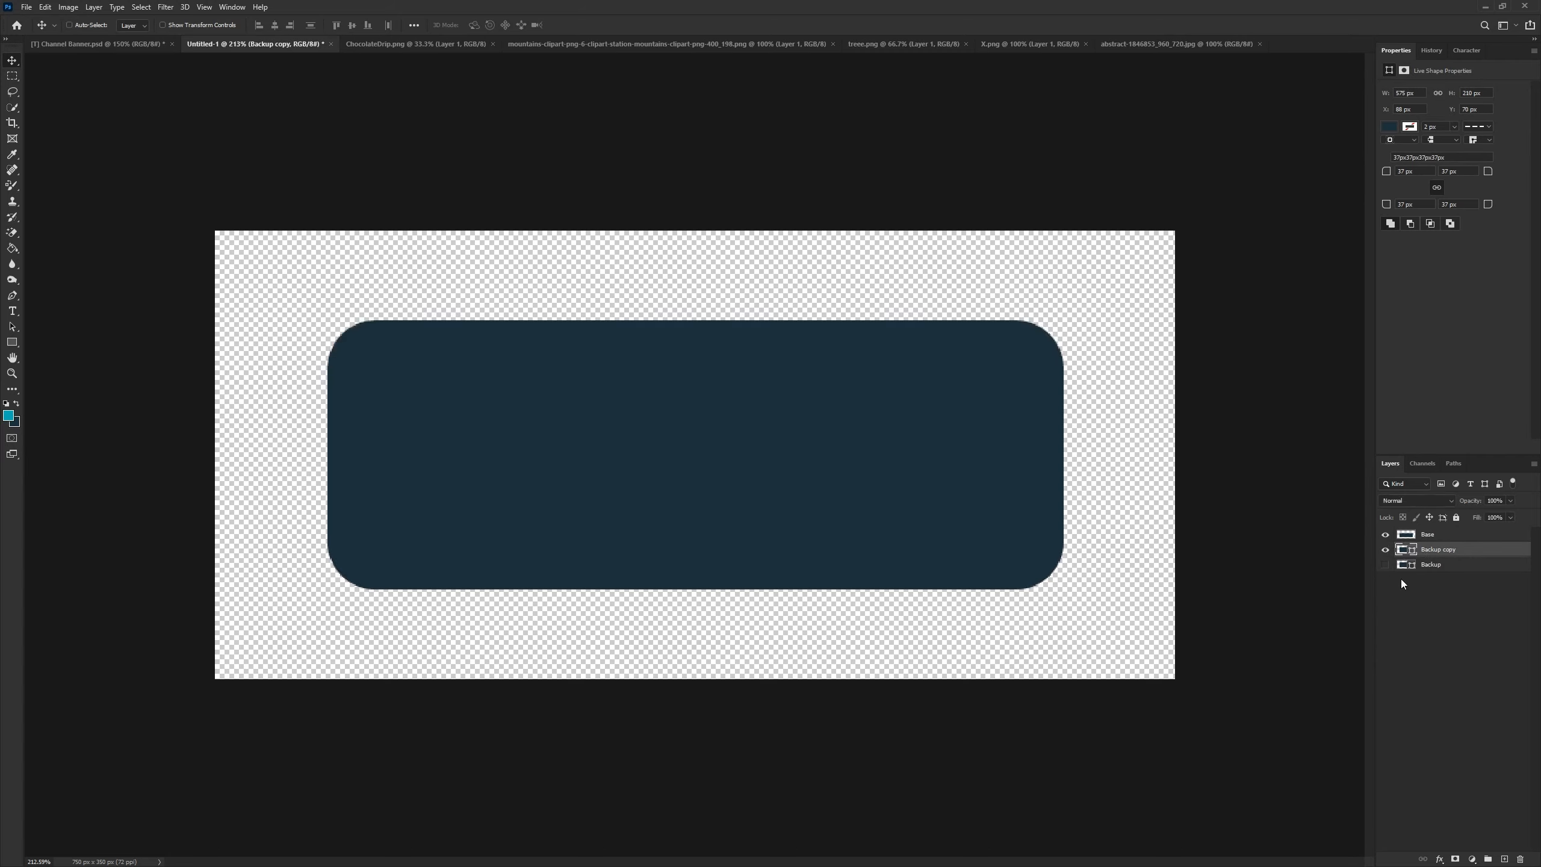
- Group the Base and Backup copy layers and name the group "Main Area"
left_click(1433, 537, "ctrl")
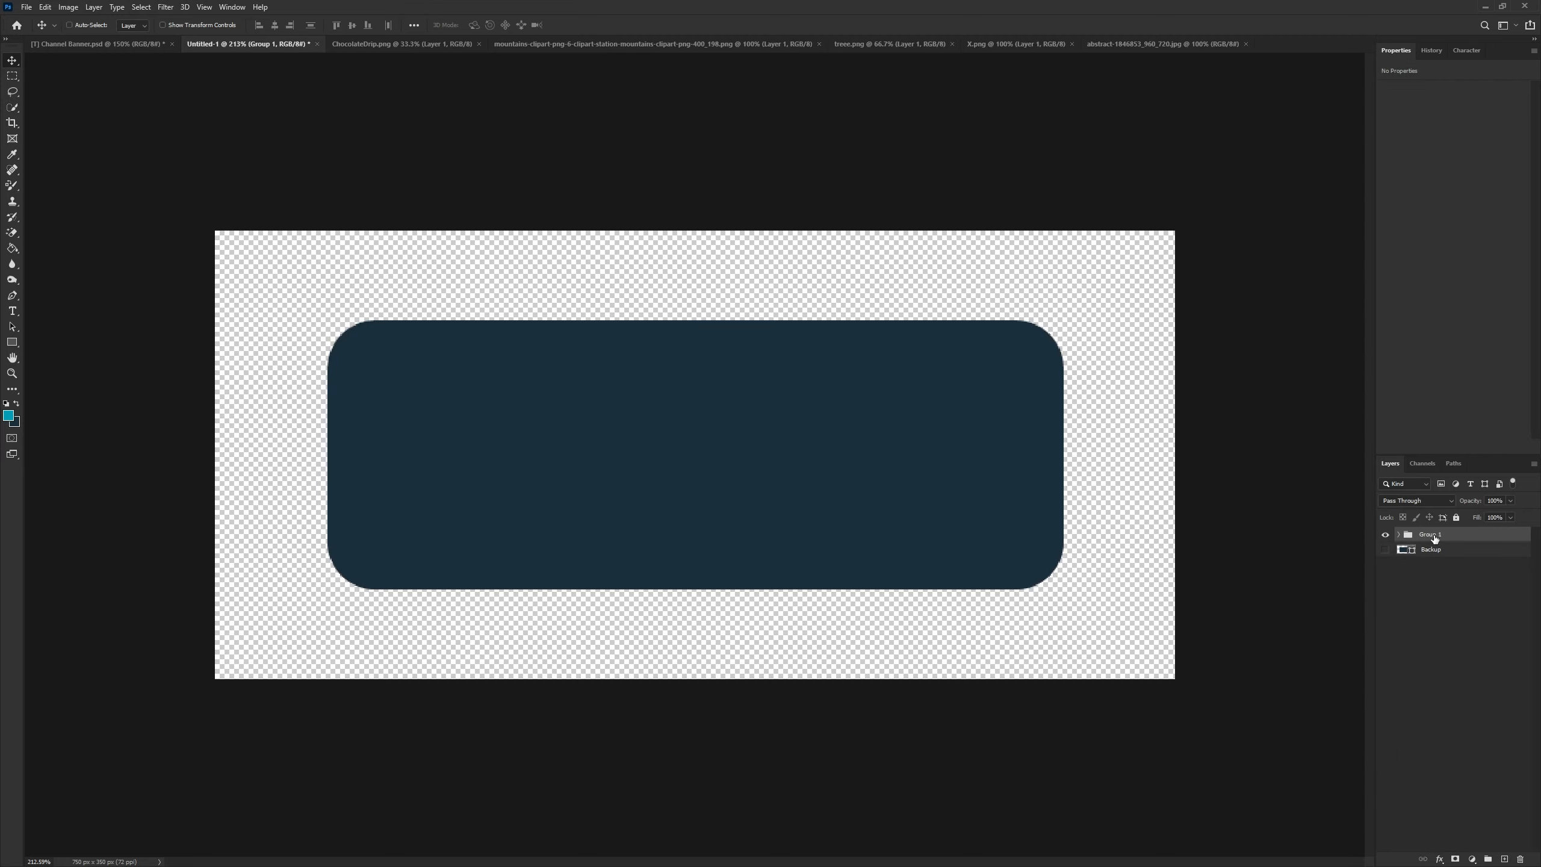
double_click(1433, 534)
type("Main Area")
key("Return")
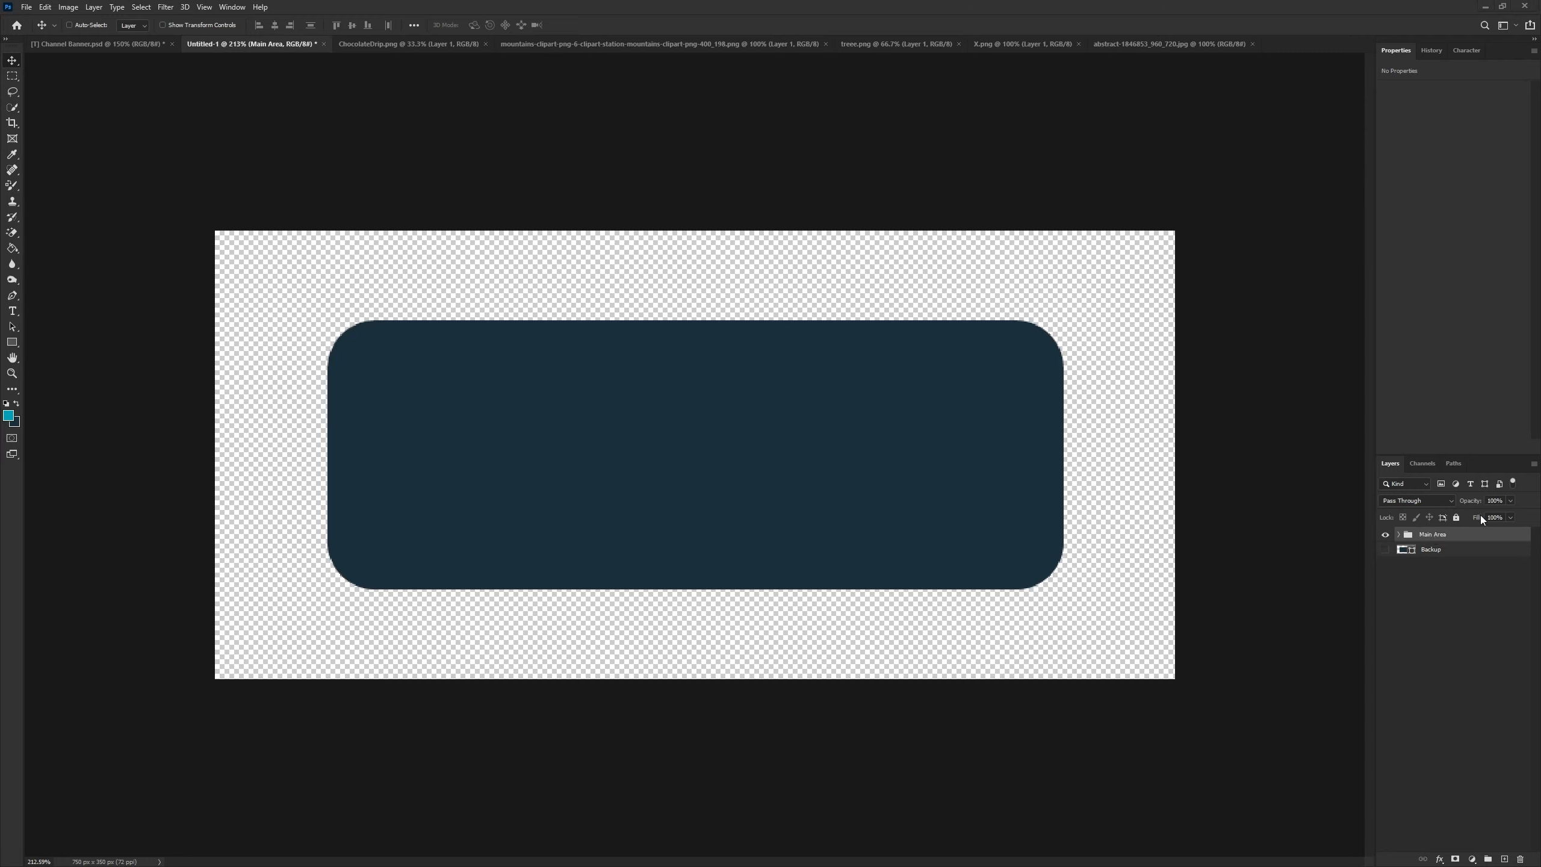
- Give the Main Area group an orange colour label and expand it
right_click(1387, 537)
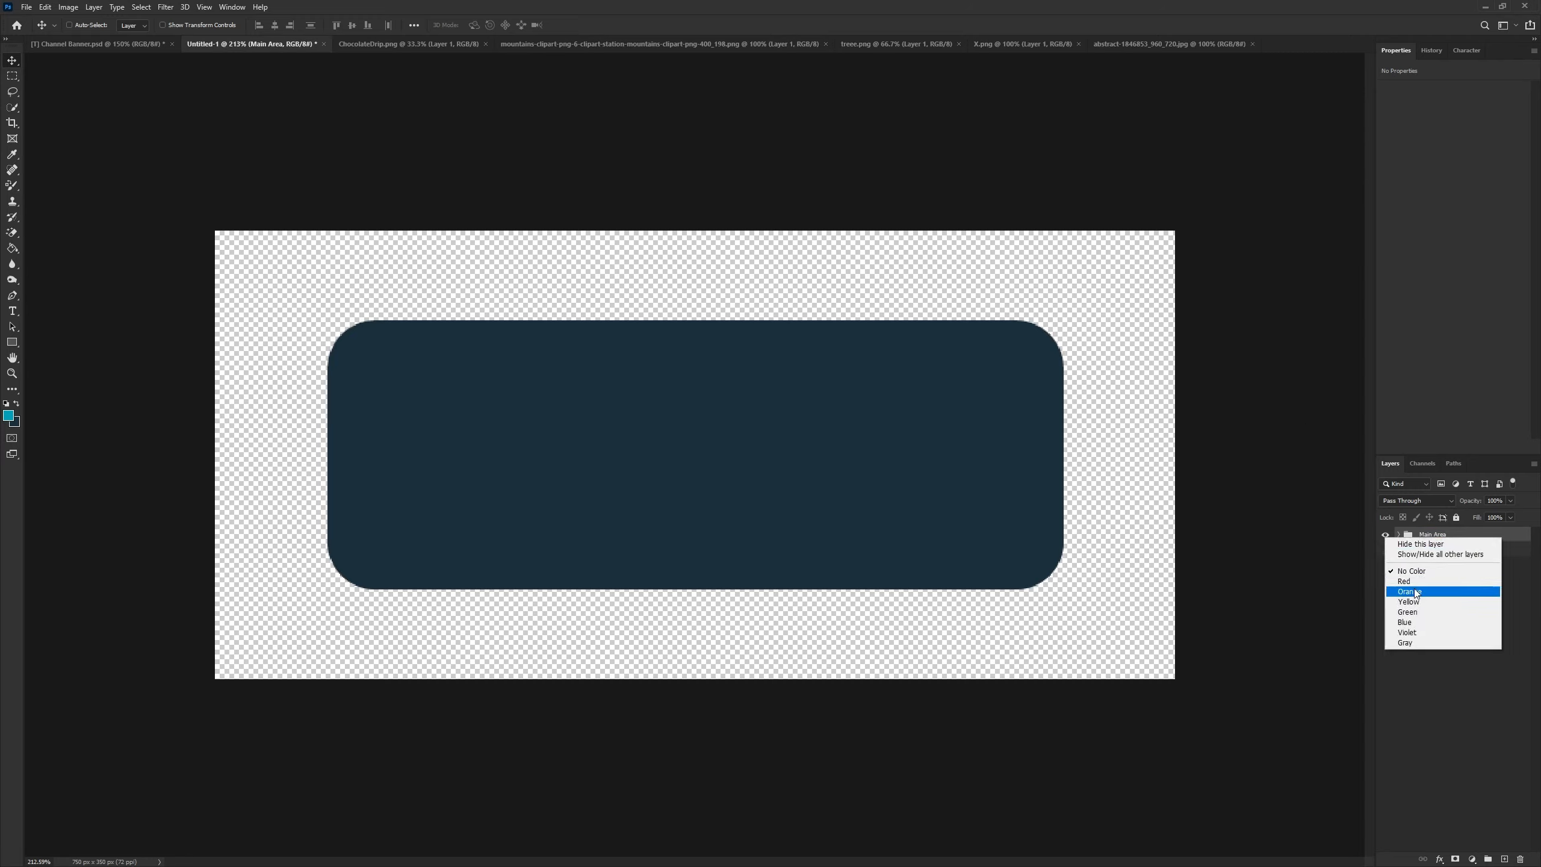
left_click(1416, 592)
left_click(1398, 534)
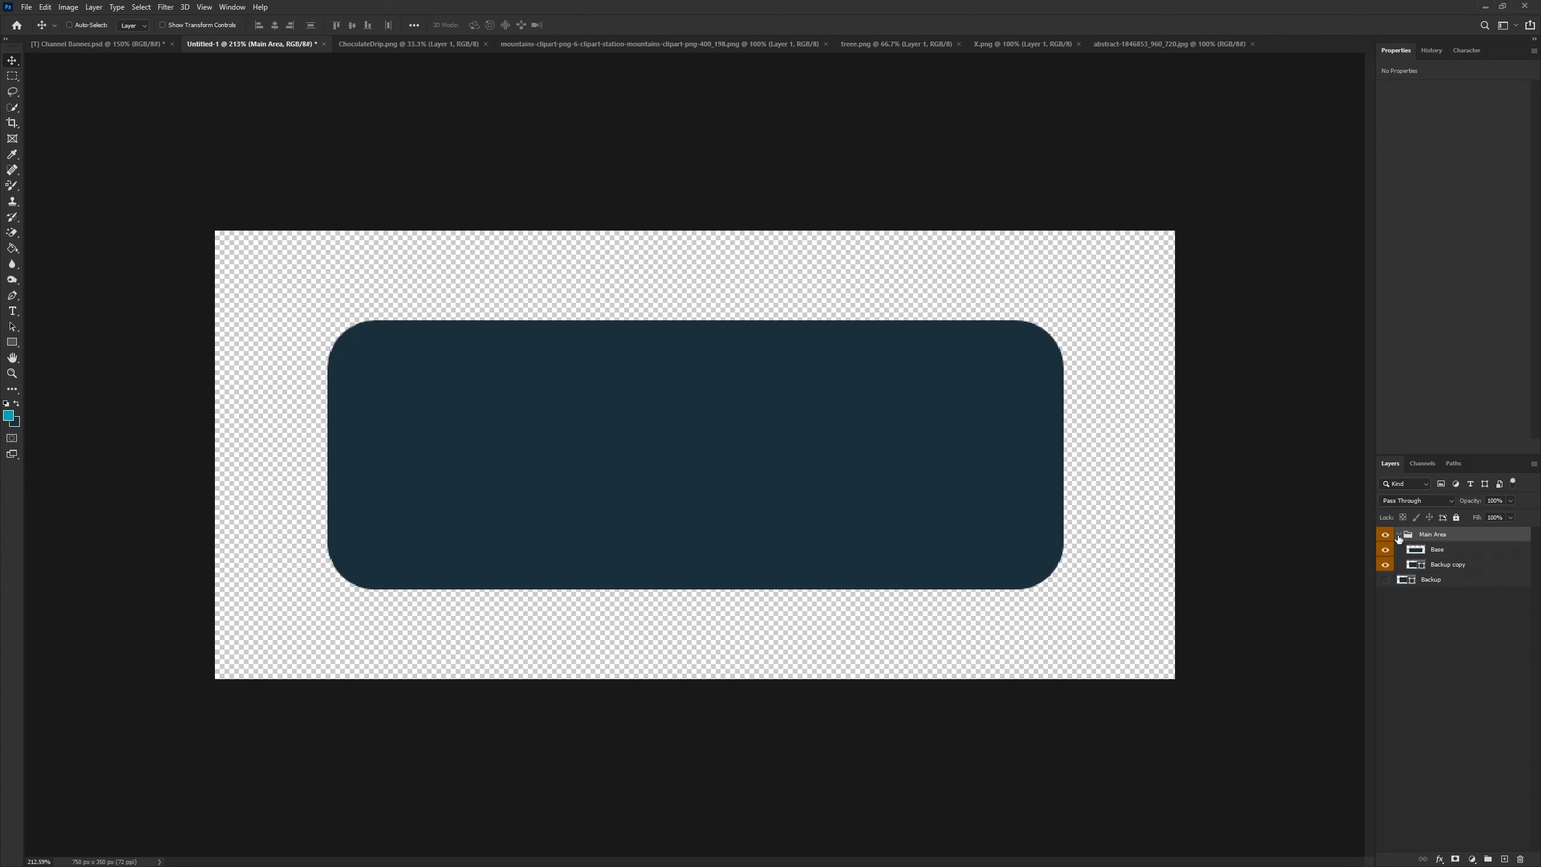
- Set the Backup copy shape's fill colour to #0dadb4
left_click(1442, 567)
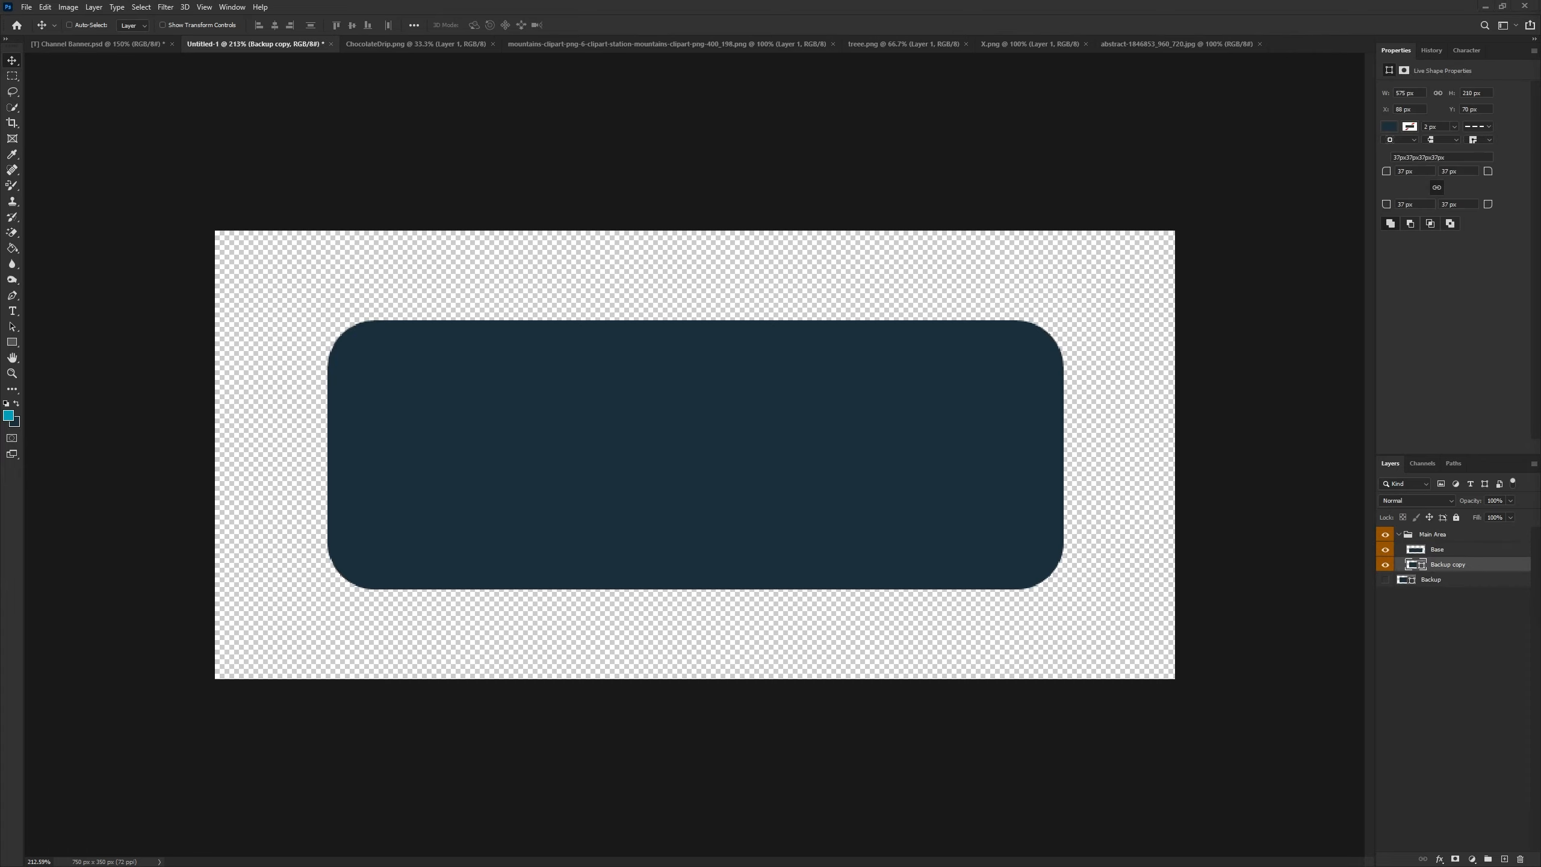
left_click(1390, 126)
left_click(1522, 151)
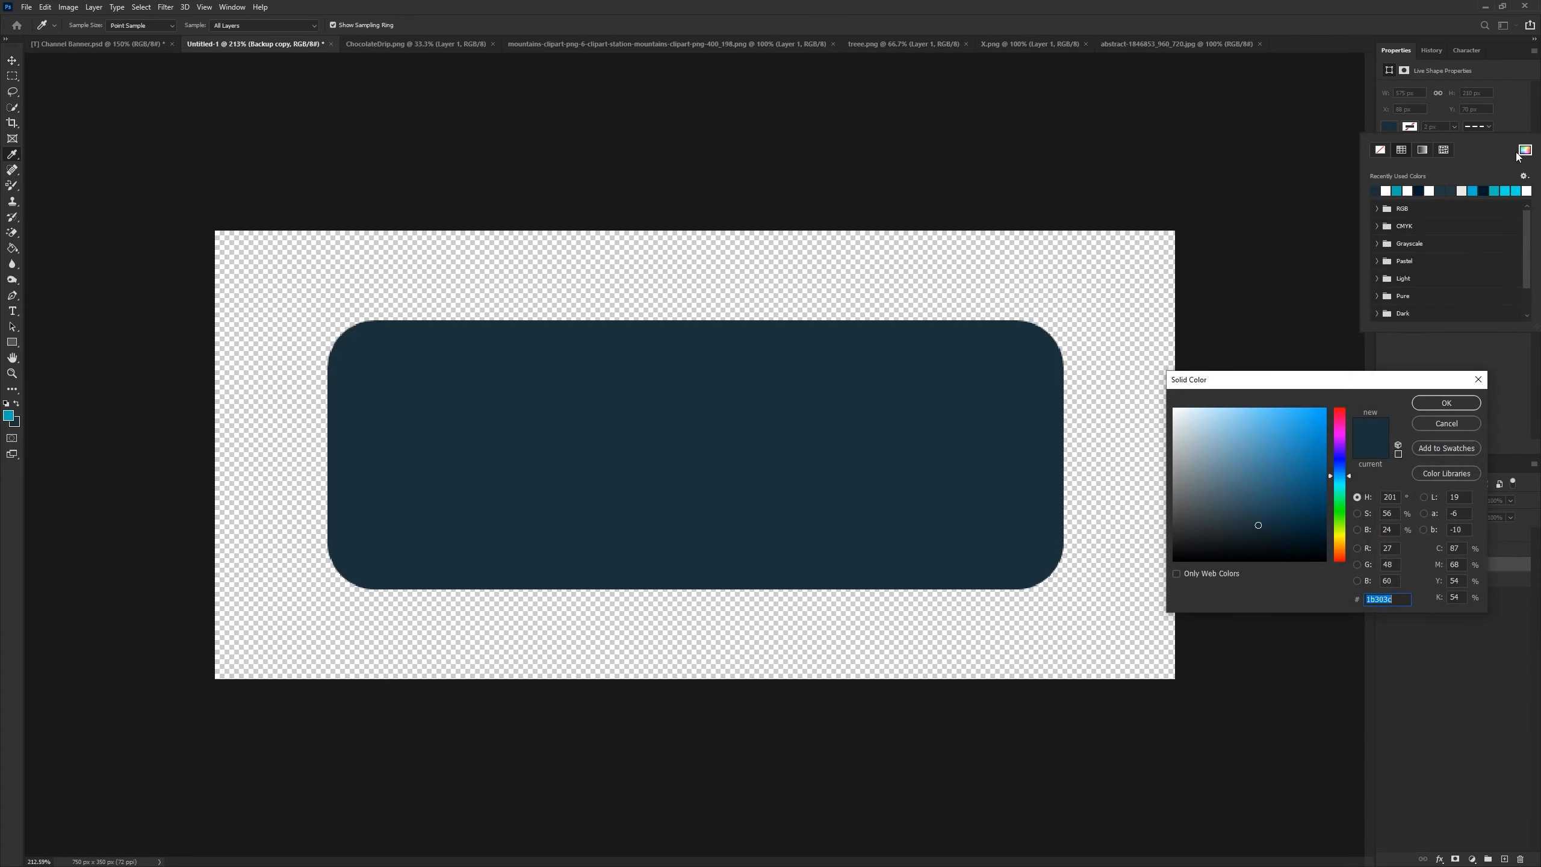
type("0dadb4")
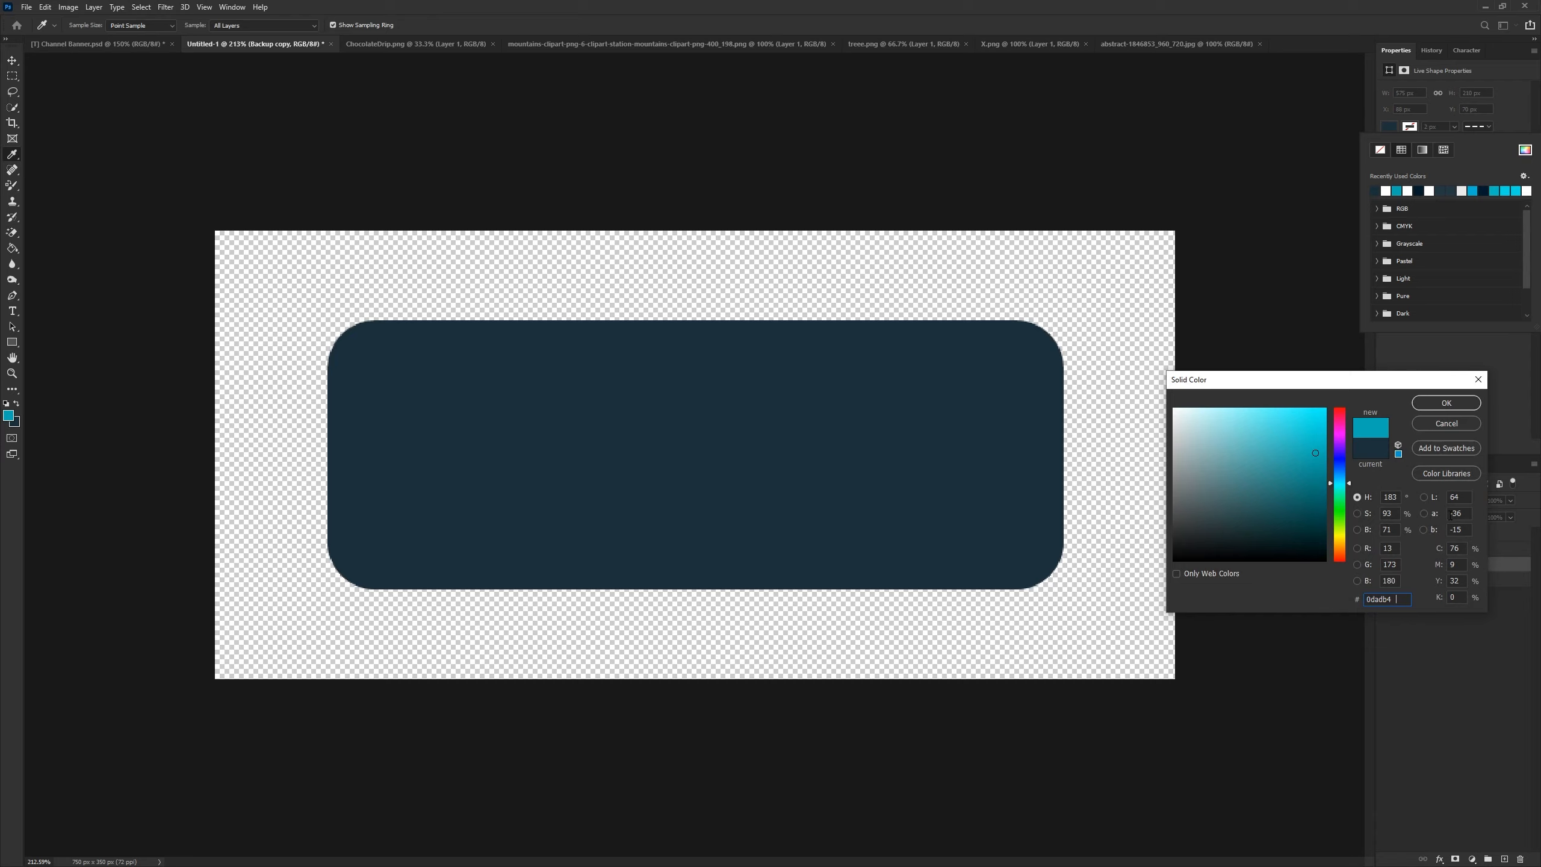
left_click(1446, 403)
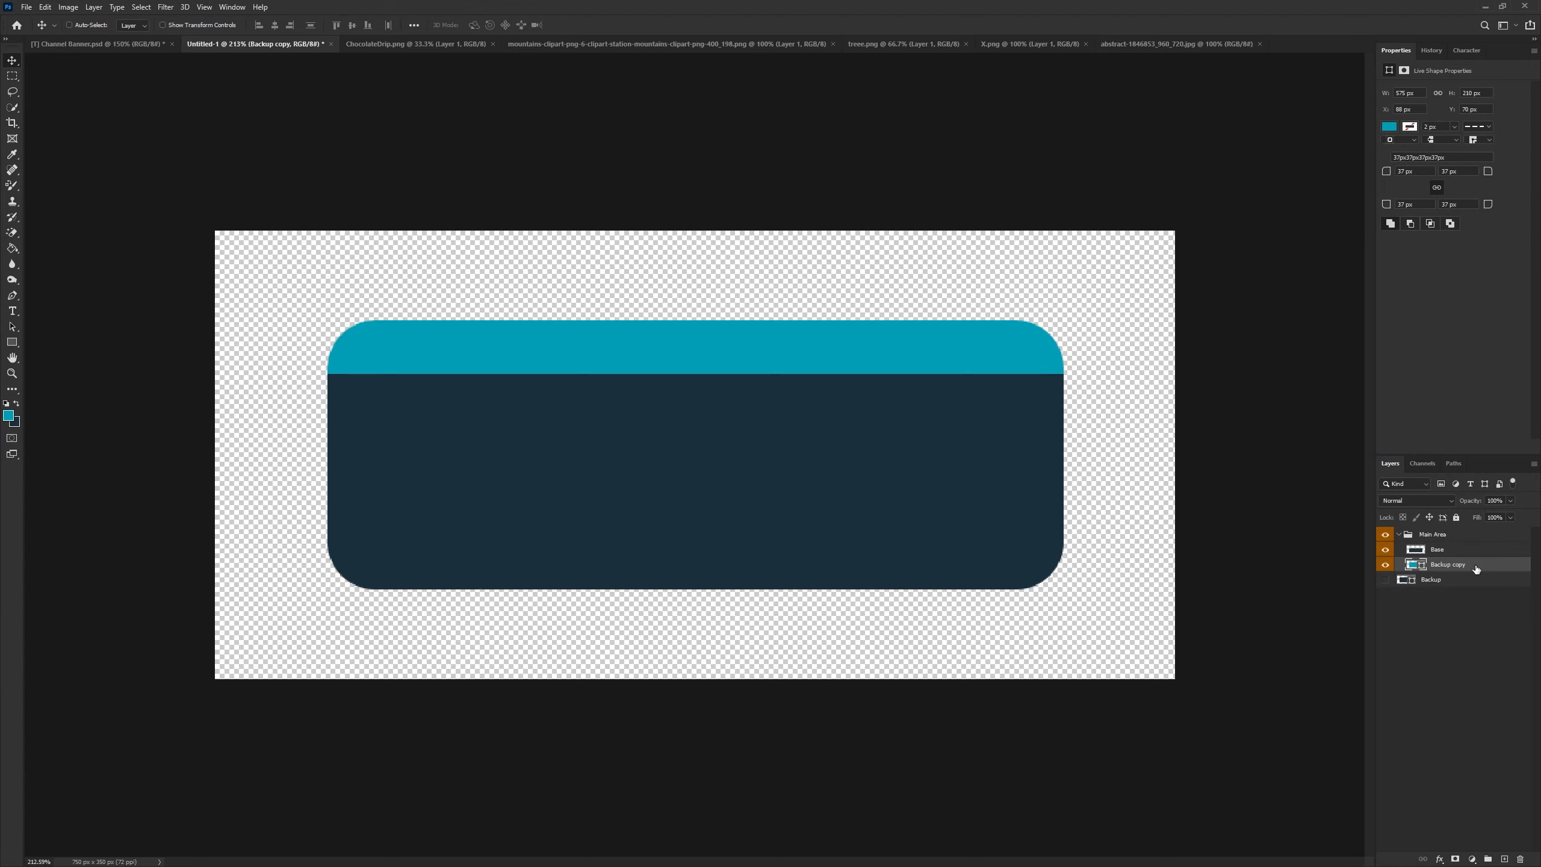
- Scale the Backup copy shape slightly larger toward the lower right so it peeks out behind Base
key("ctrl+t")
left_click_drag(1059, 590, 1078, 597)
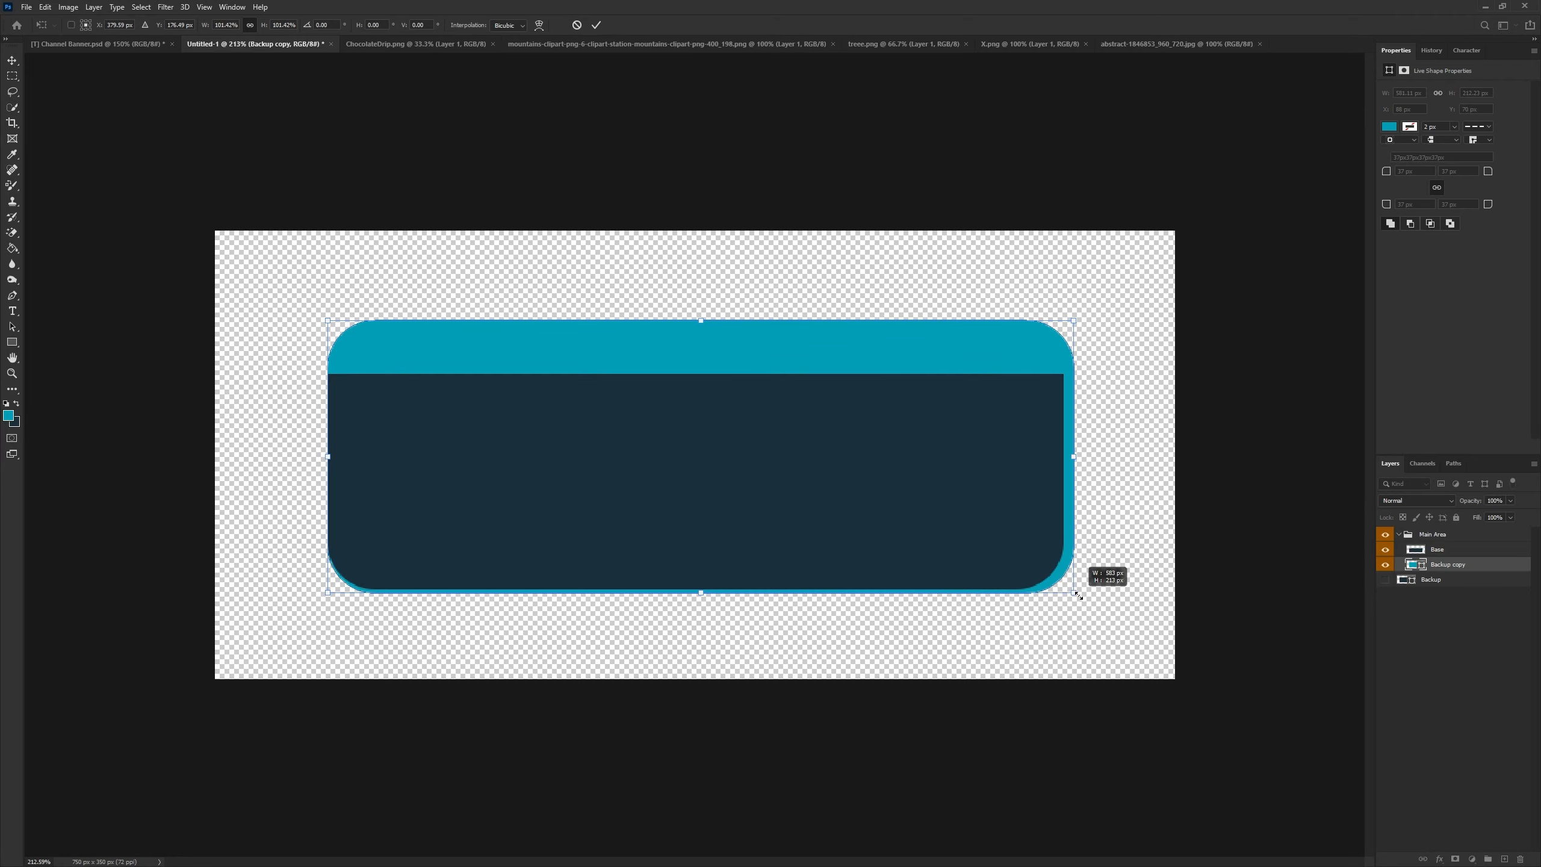
left_click(595, 27)
- Rasterize the Backup copy layer
left_click_drag(691, 479, 679, 467)
scroll(773, 532, "up", 3)
scroll(773, 533, "down", 3)
right_click(1410, 567)
left_click(1427, 250)
- Delete the top part of the Backup copy shape with a rectangular marquee selection, then deselect
left_click(9, 80)
right_click(11, 79)
left_click(26, 80)
scroll(647, 340, "up", 4)
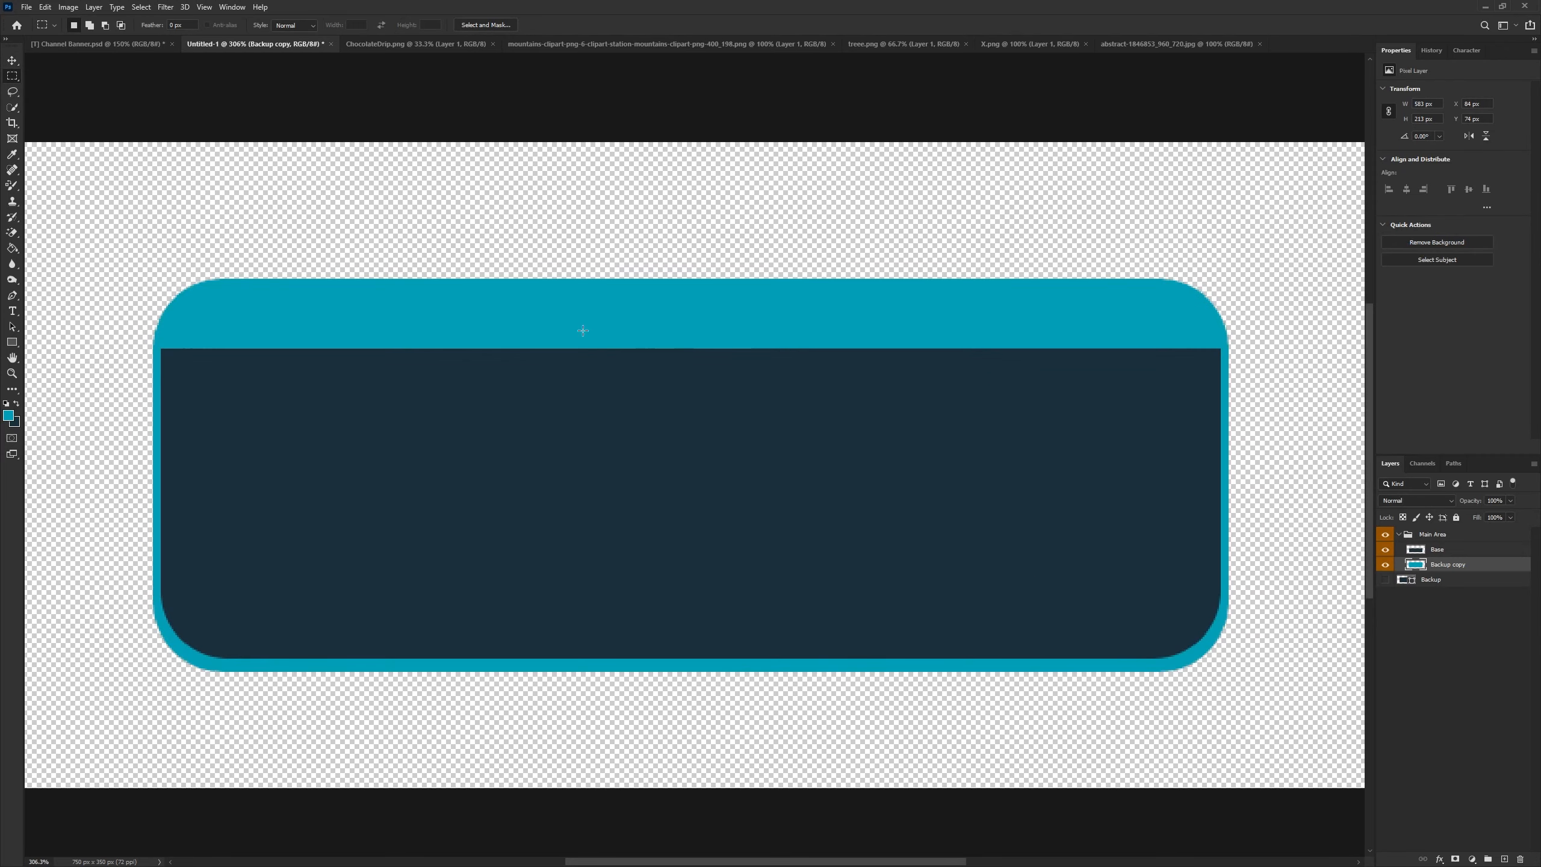
left_click_drag(109, 197, 1313, 400)
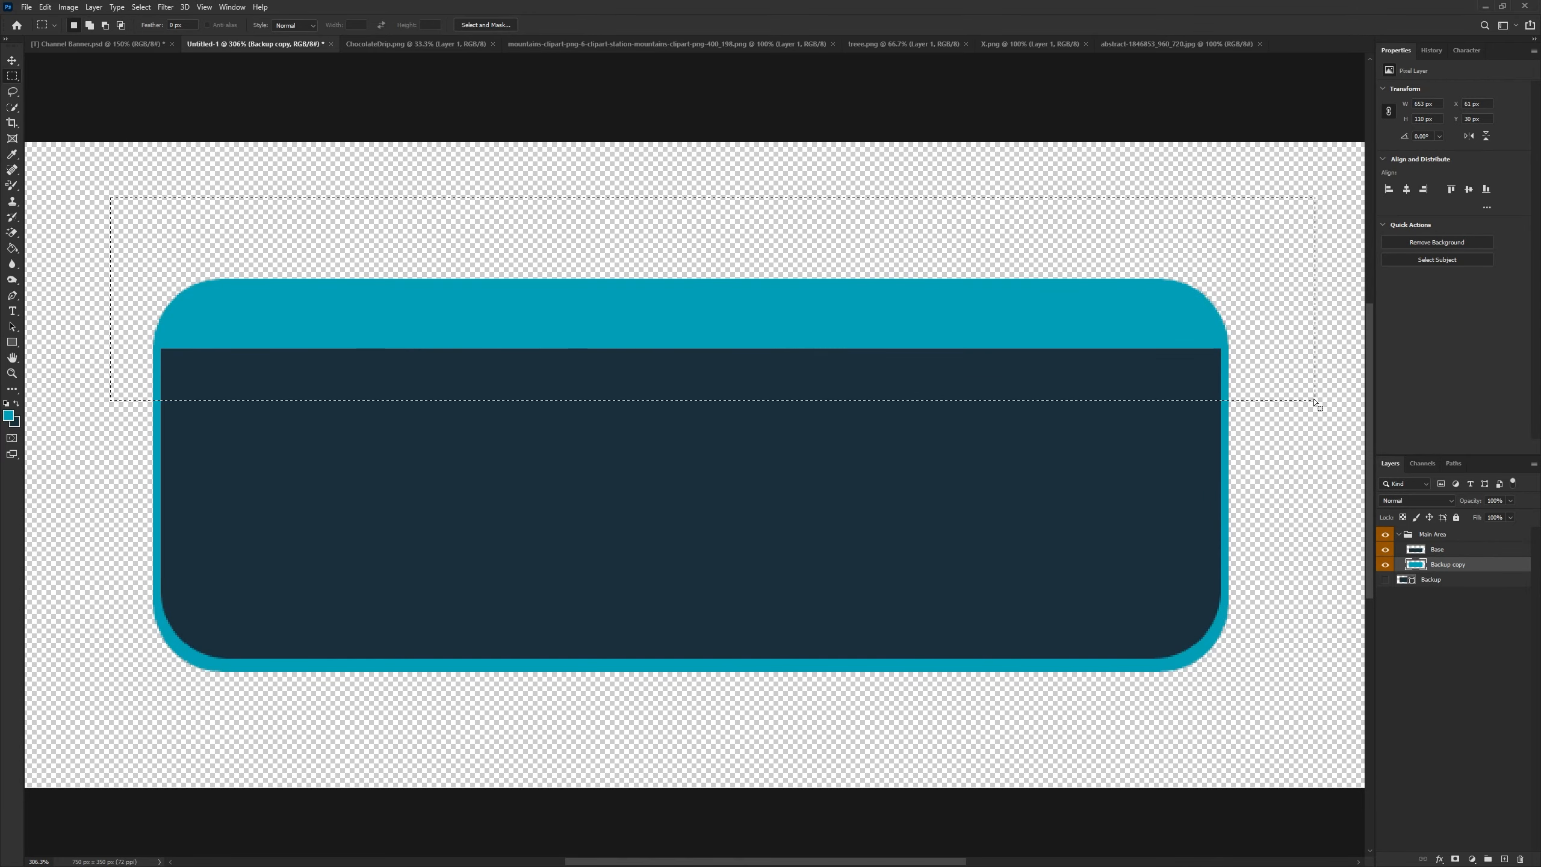
key("Delete")
key("ctrl+d")
- Rename the Backup copy layer to "Backdrop"
scroll(1098, 513, "down", 3)
scroll(991, 513, "up", 4)
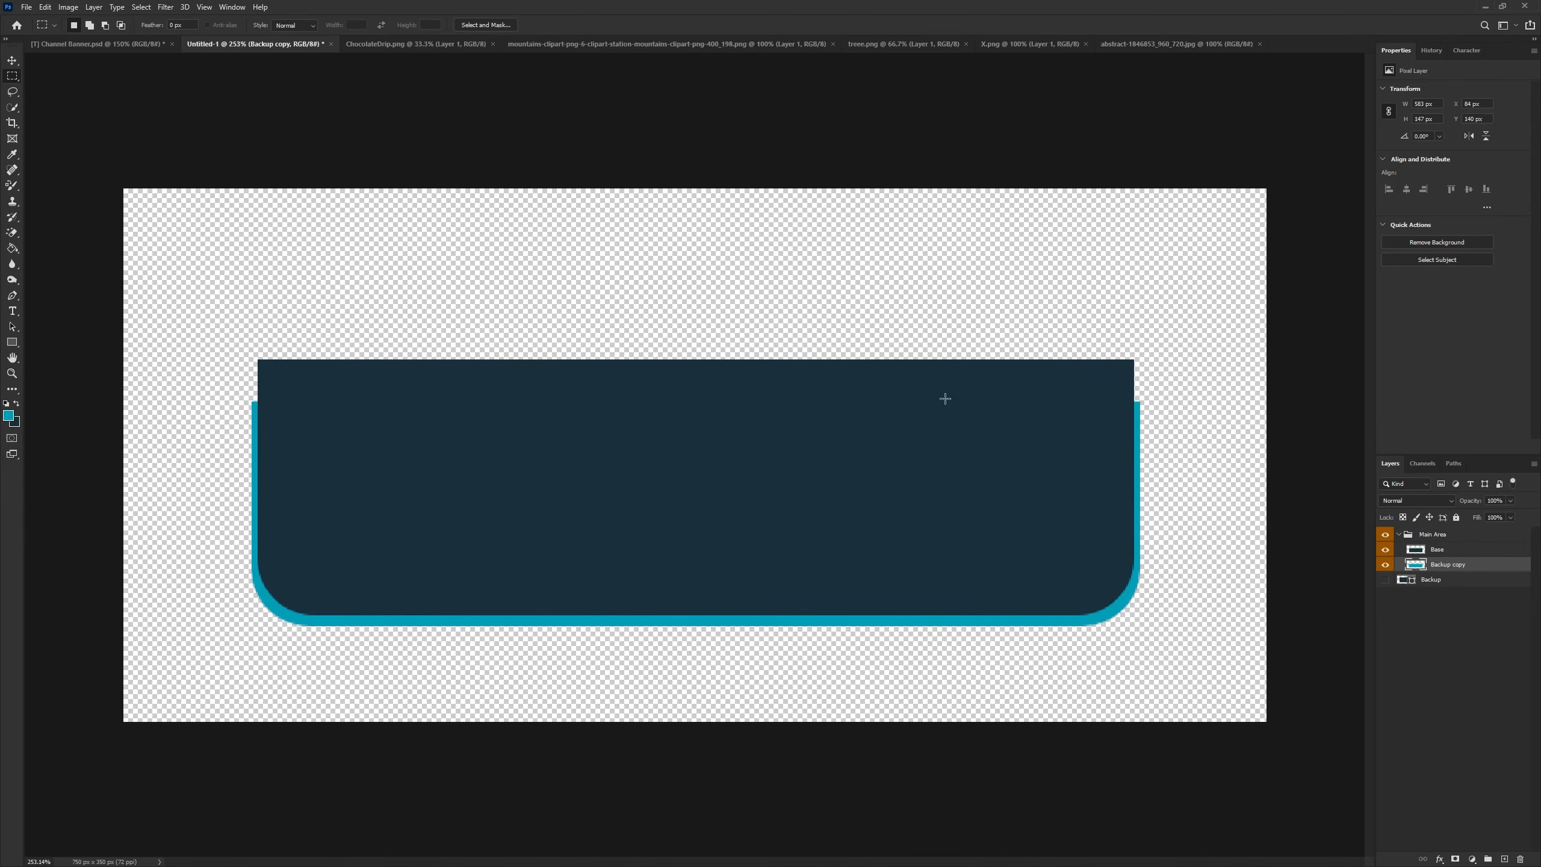
key("Return")
double_click(1450, 565)
type("Teal base")
key("ctrl+a")
type("Ba")
key("Return")
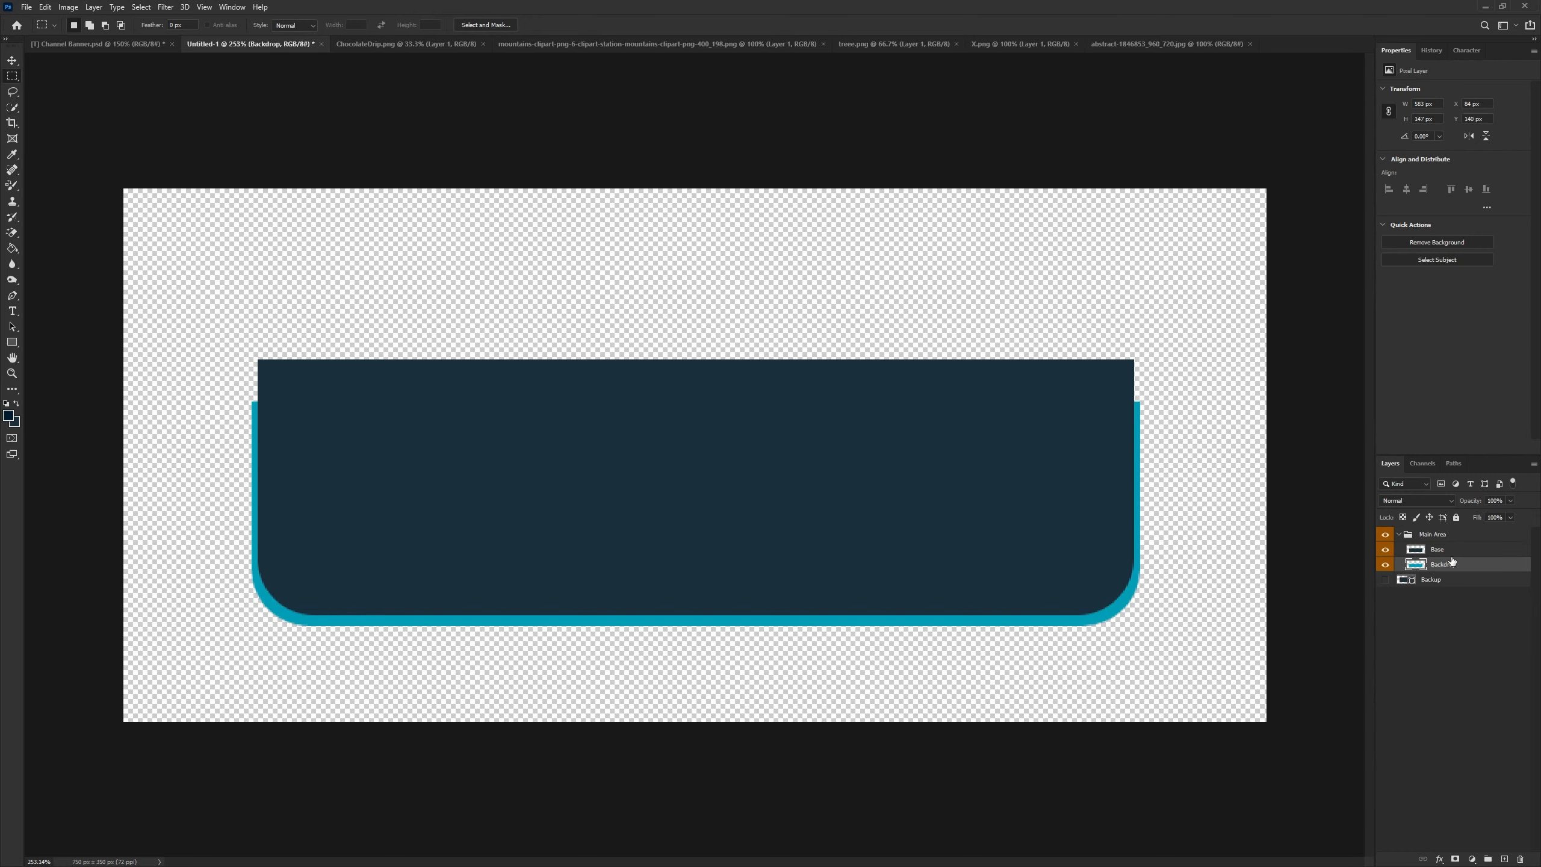
- Add a radial Gradient Overlay to the Base layer from the Foreground to Background preset, setting the first stop to #001c2b
right_click(1452, 552)
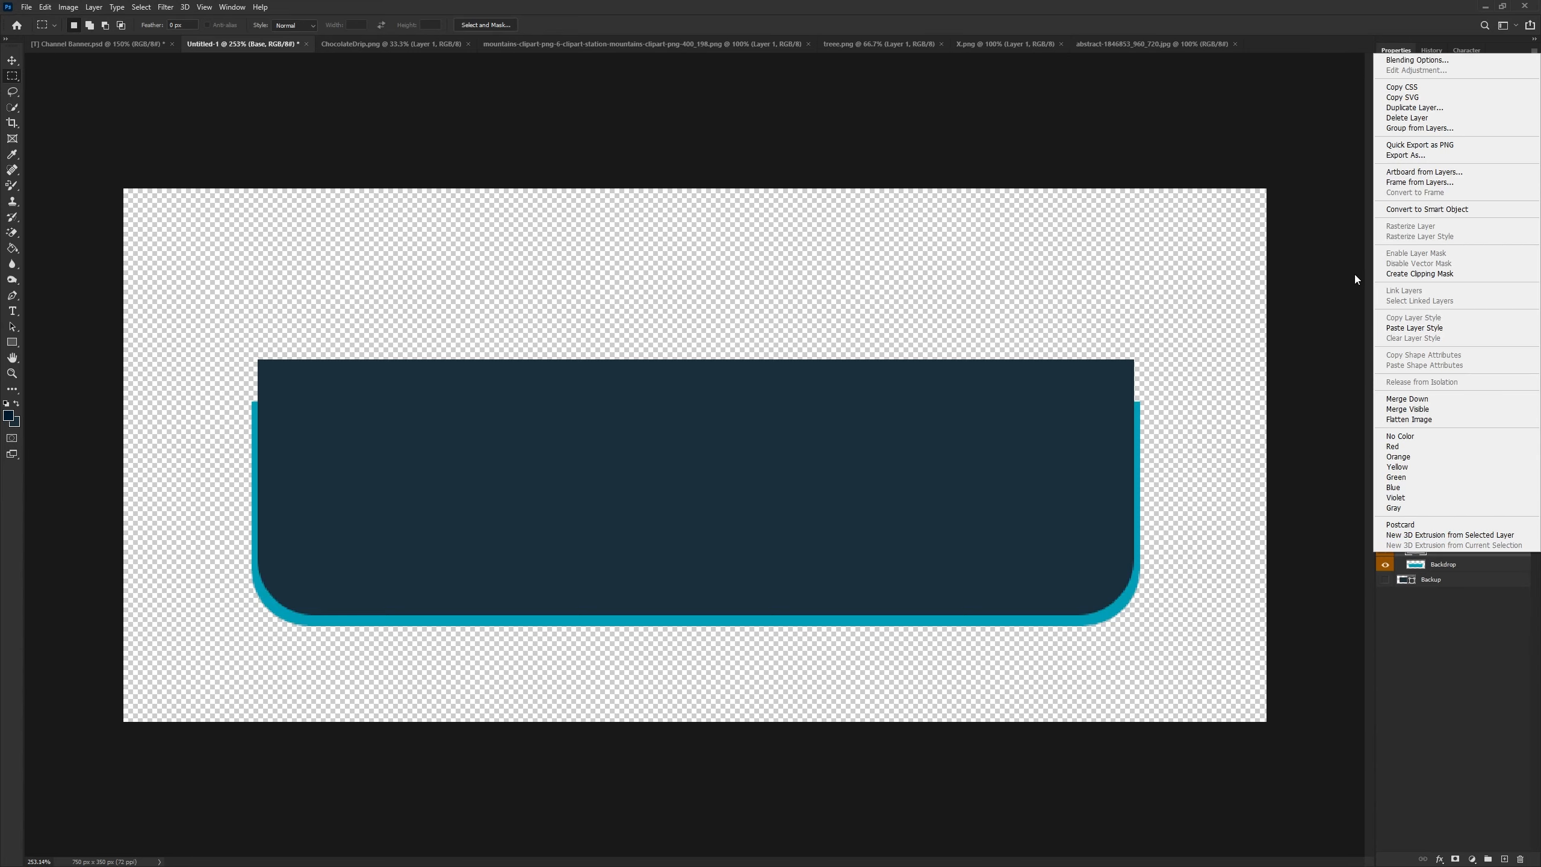
left_click(1399, 62)
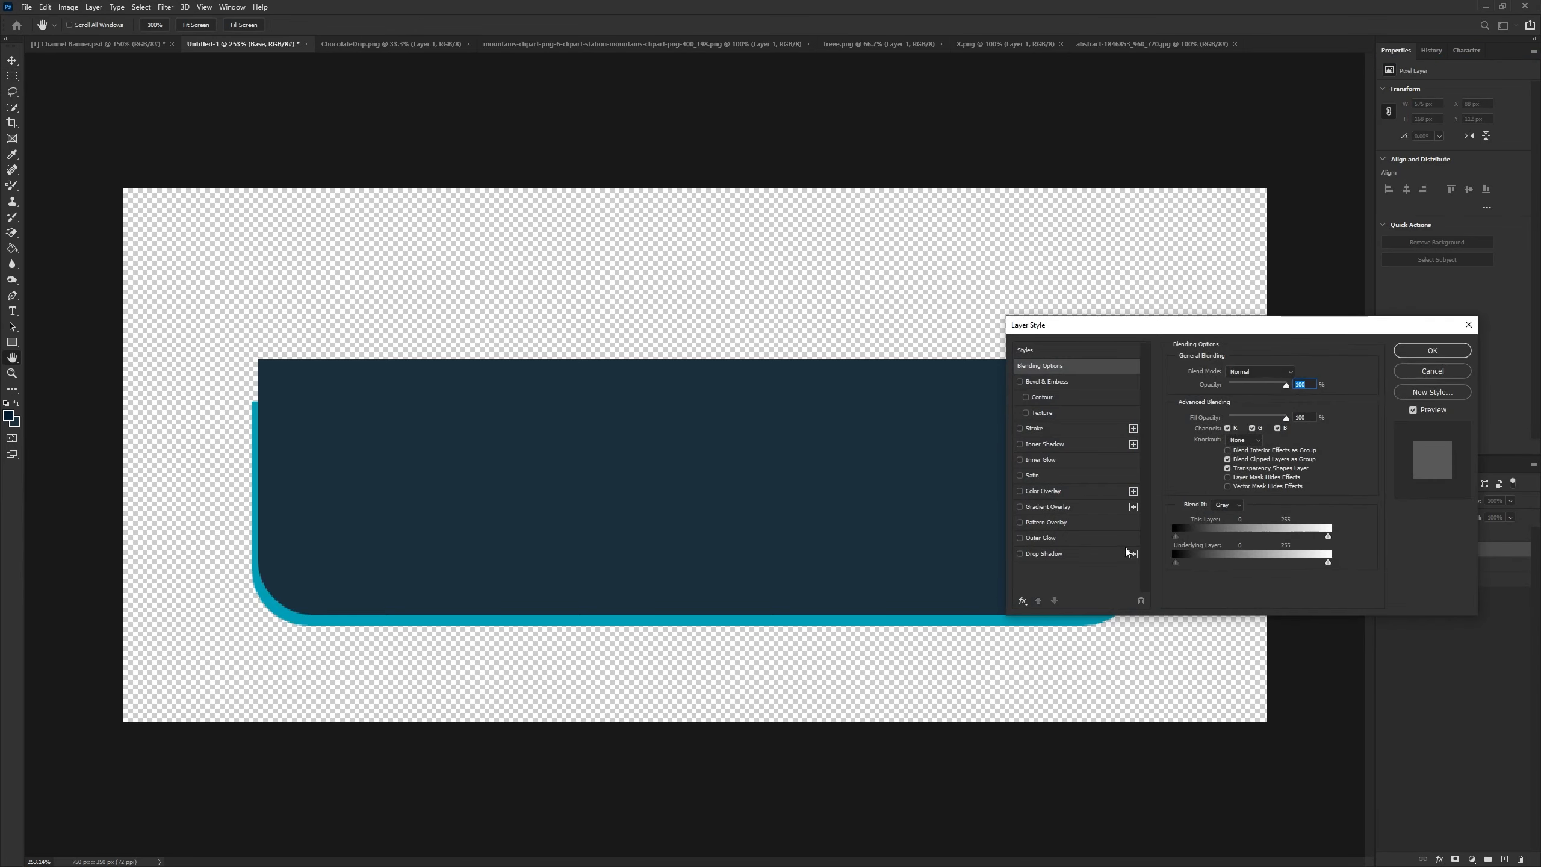
left_click(1053, 511)
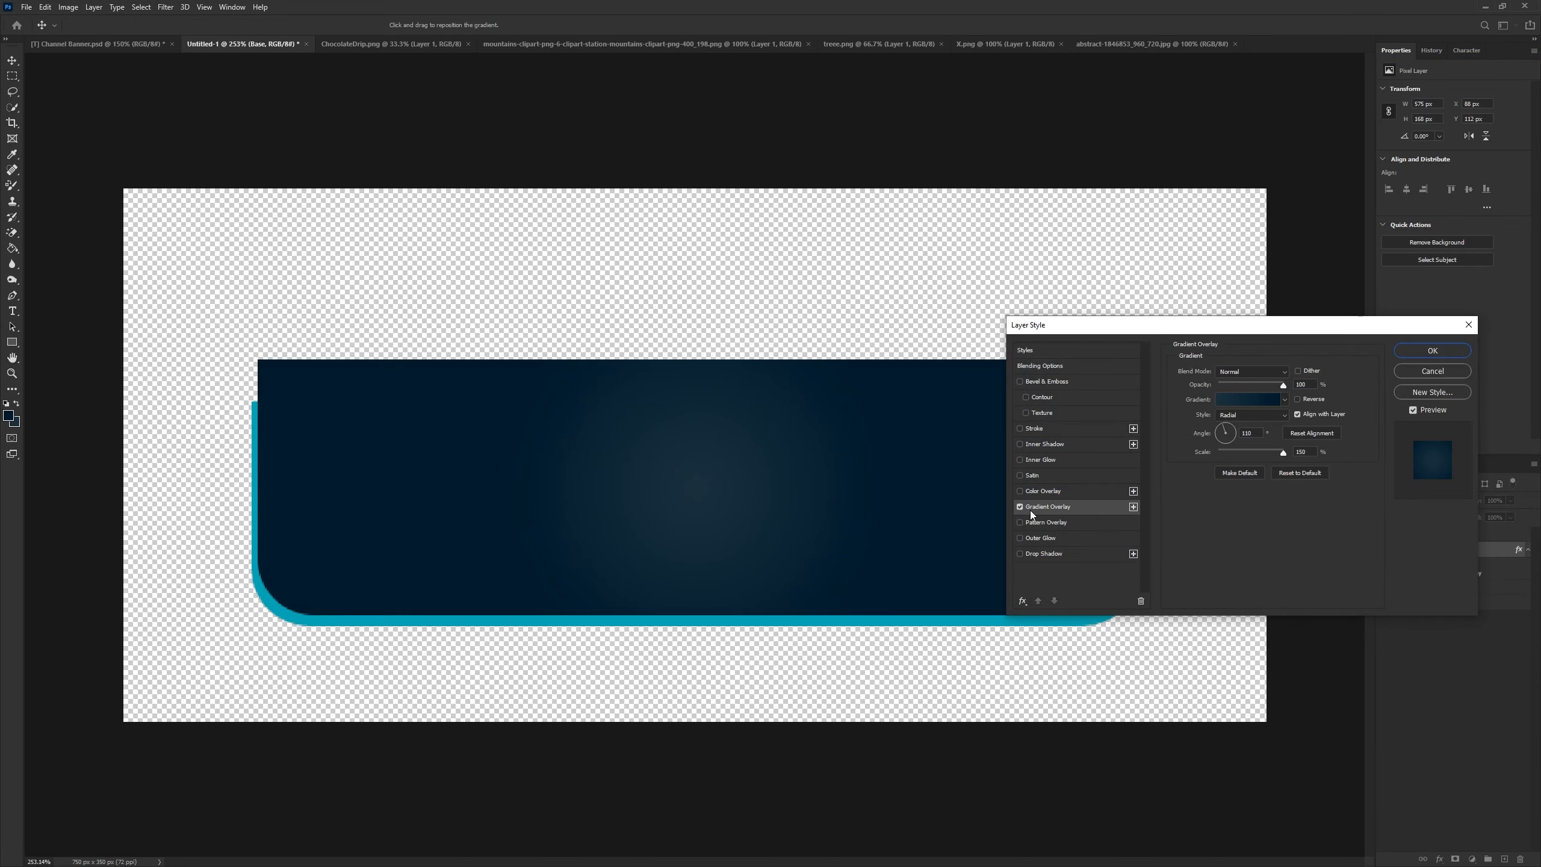
left_click(1232, 400)
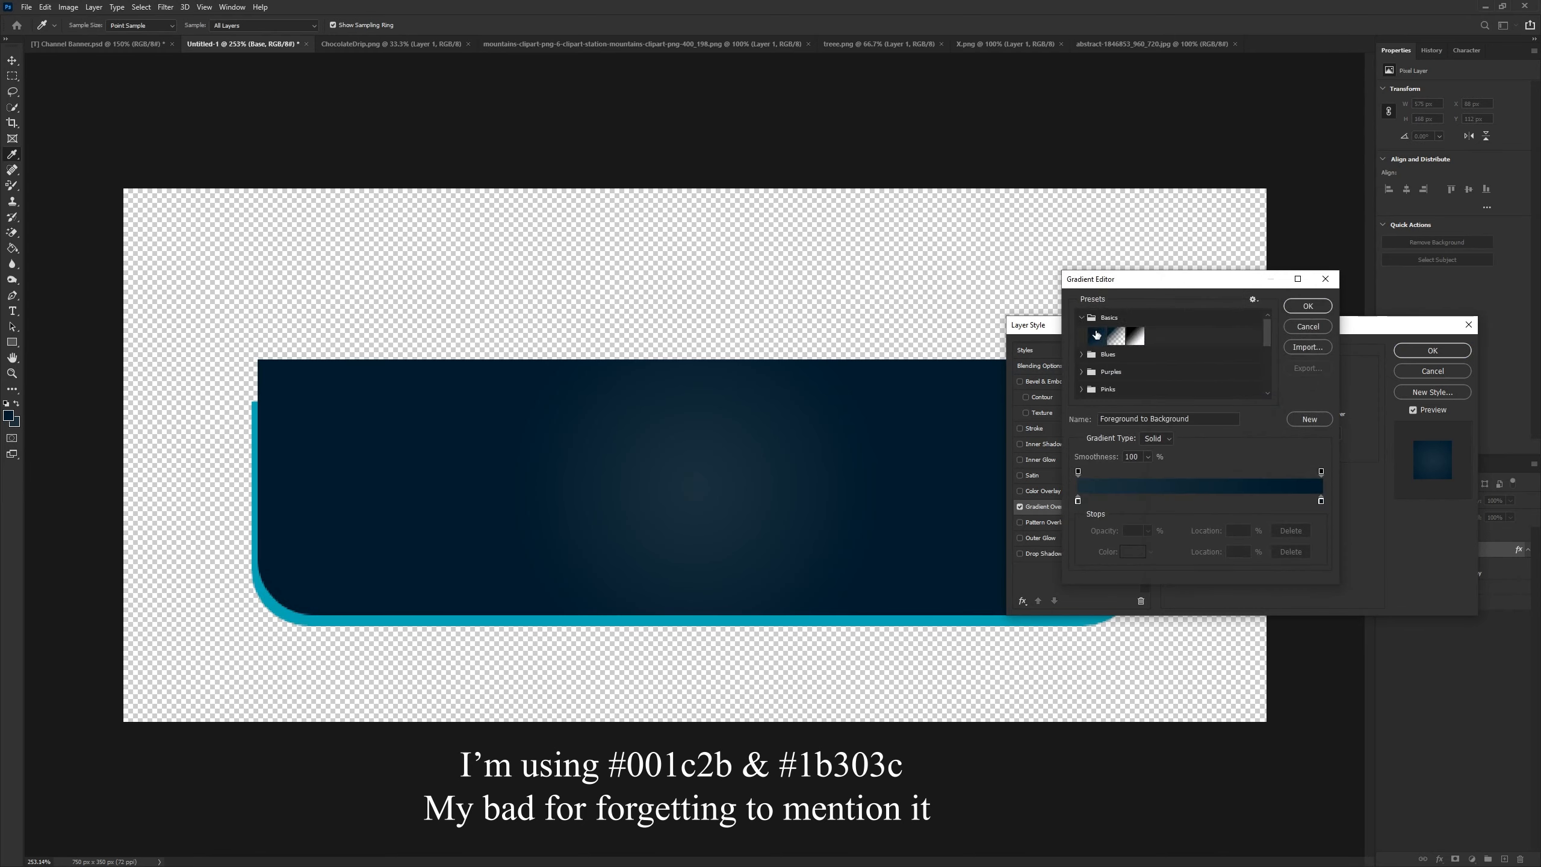
left_click(1096, 335)
left_click(1077, 500)
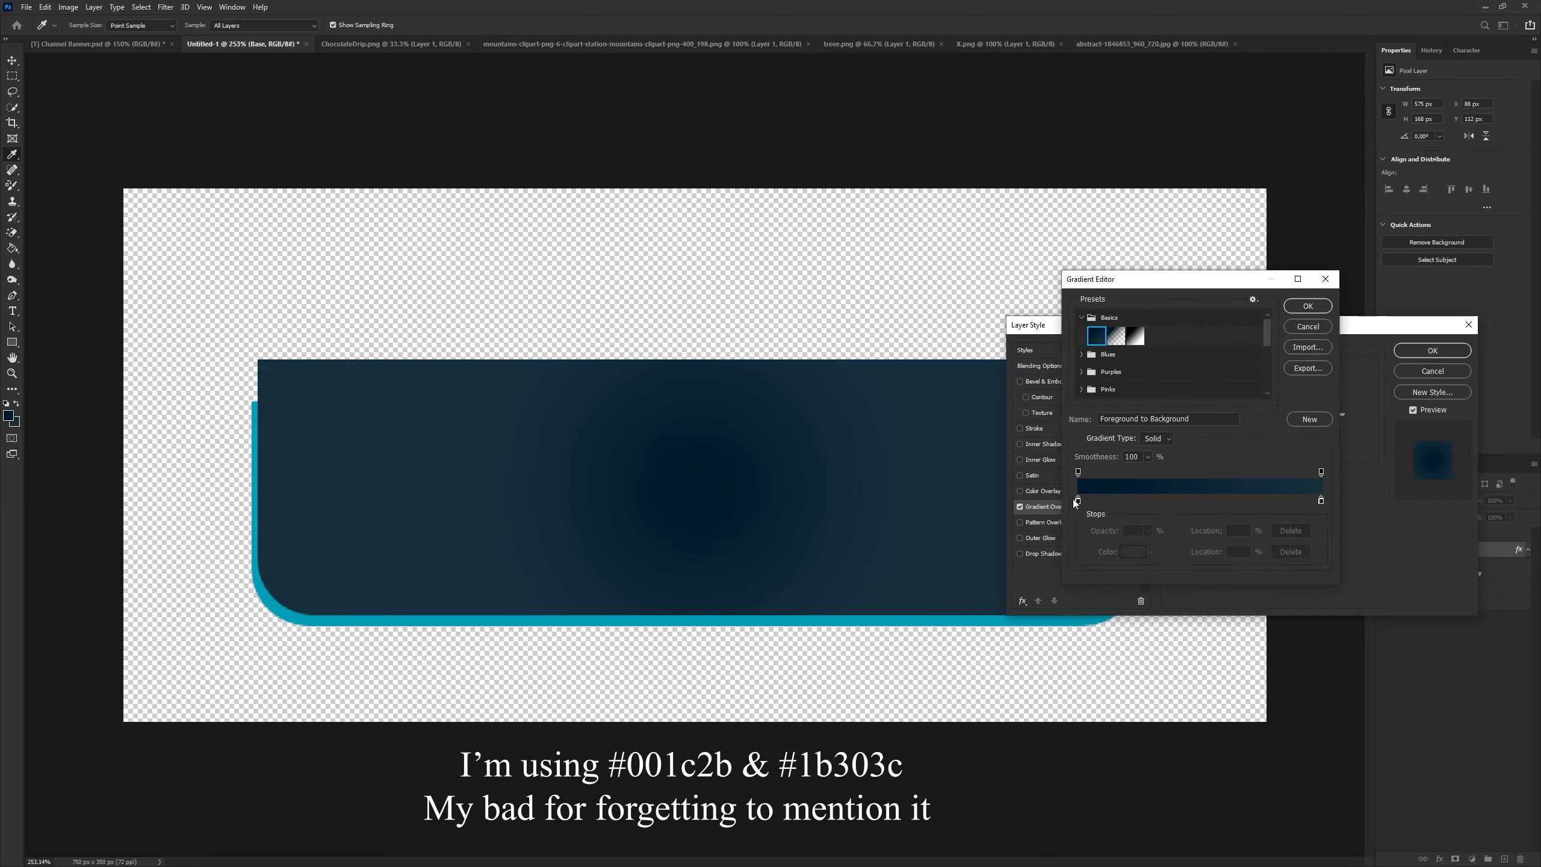
left_click(1133, 551)
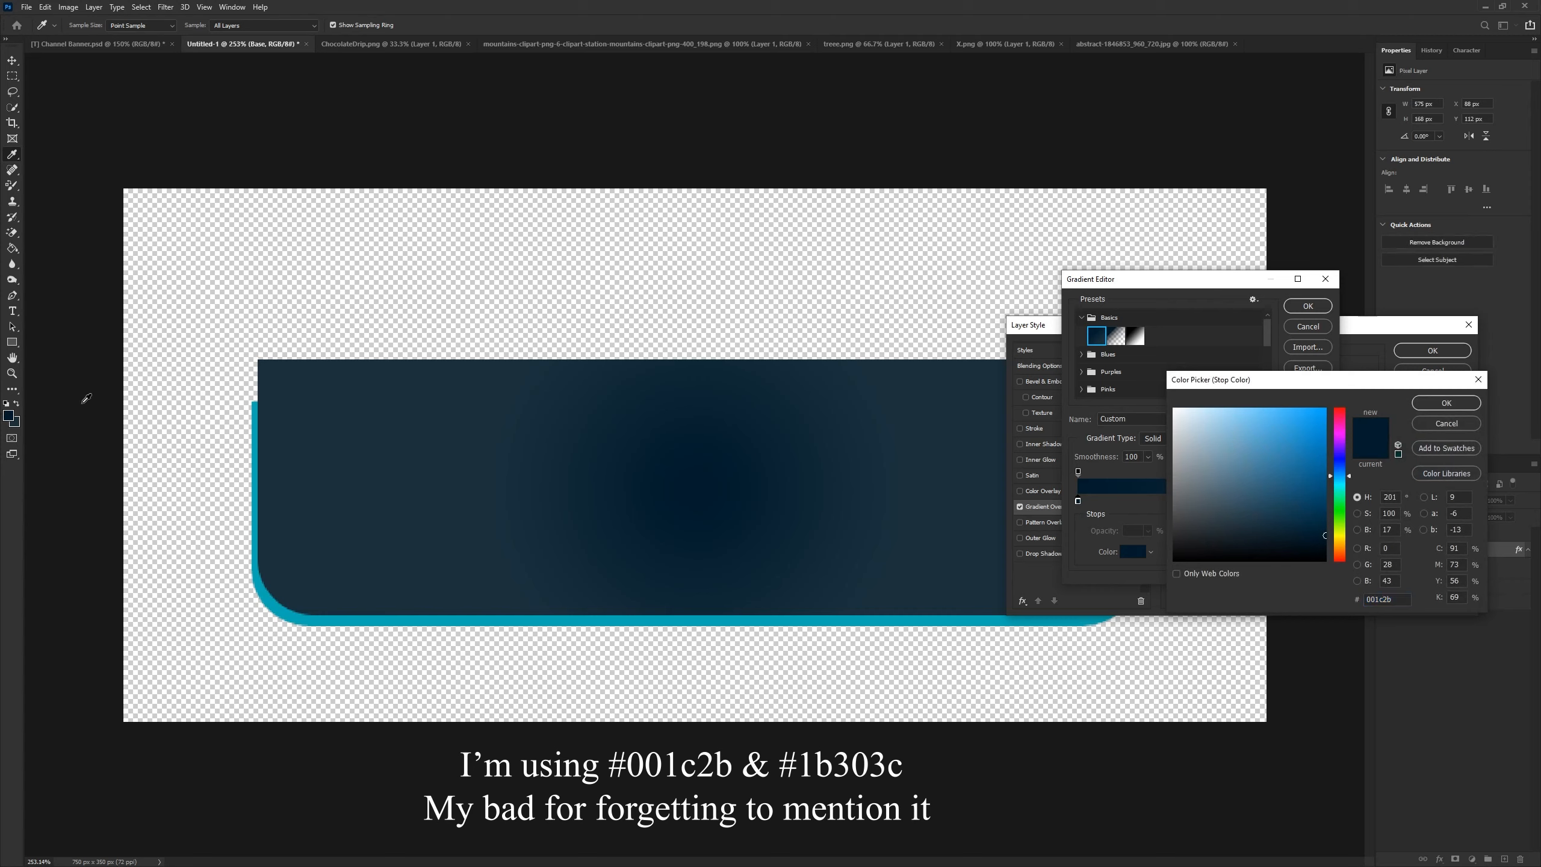
left_click(1446, 403)
left_click(1296, 308)
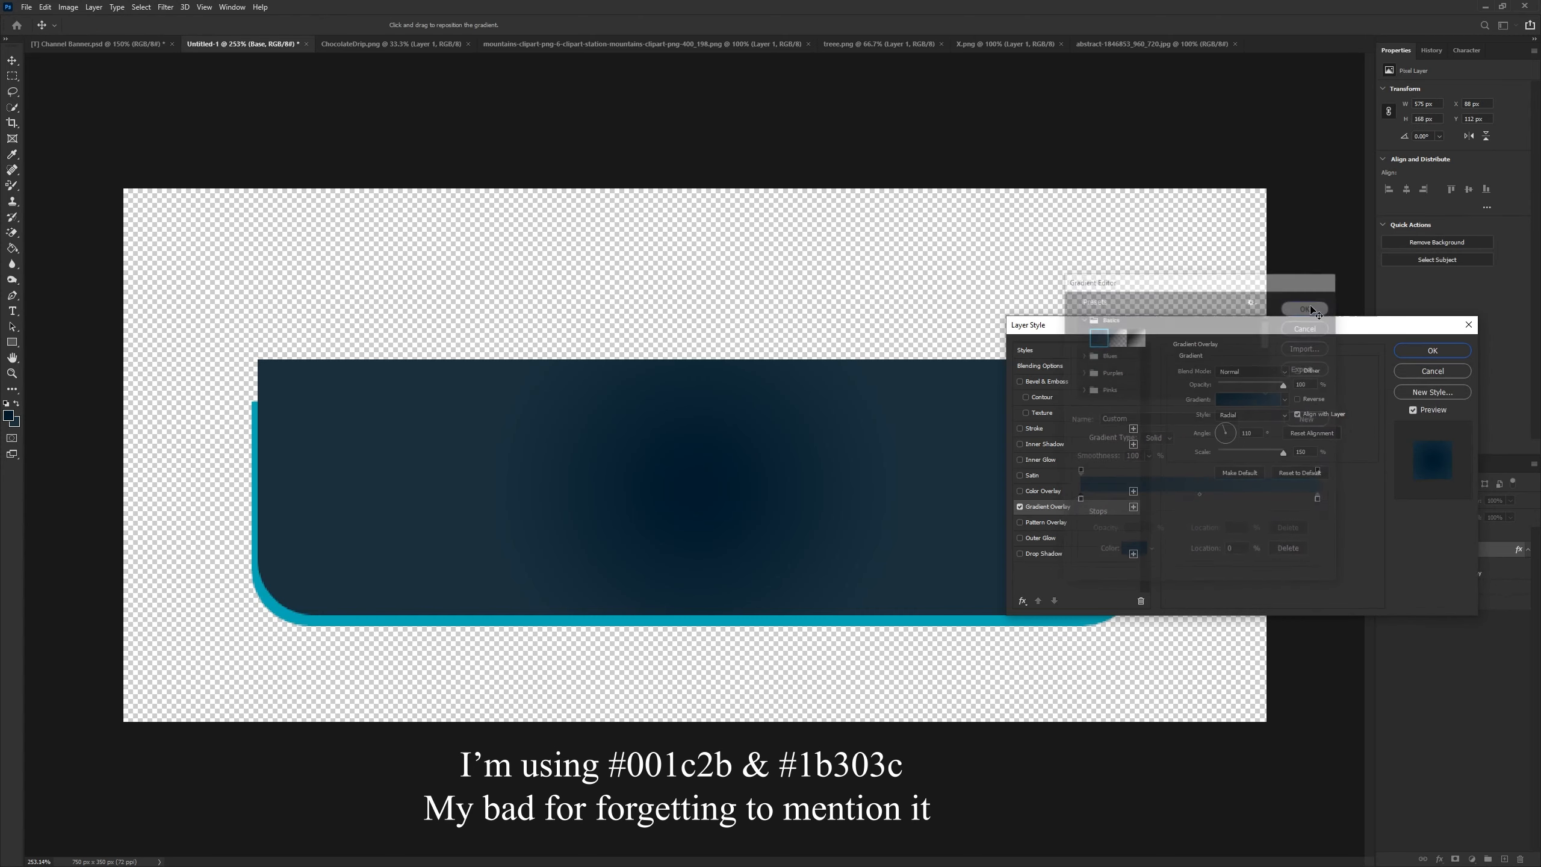
- Reverse the gradient overlay, adjust its scale and opacity sliders, and apply the layer style
left_click(1297, 402)
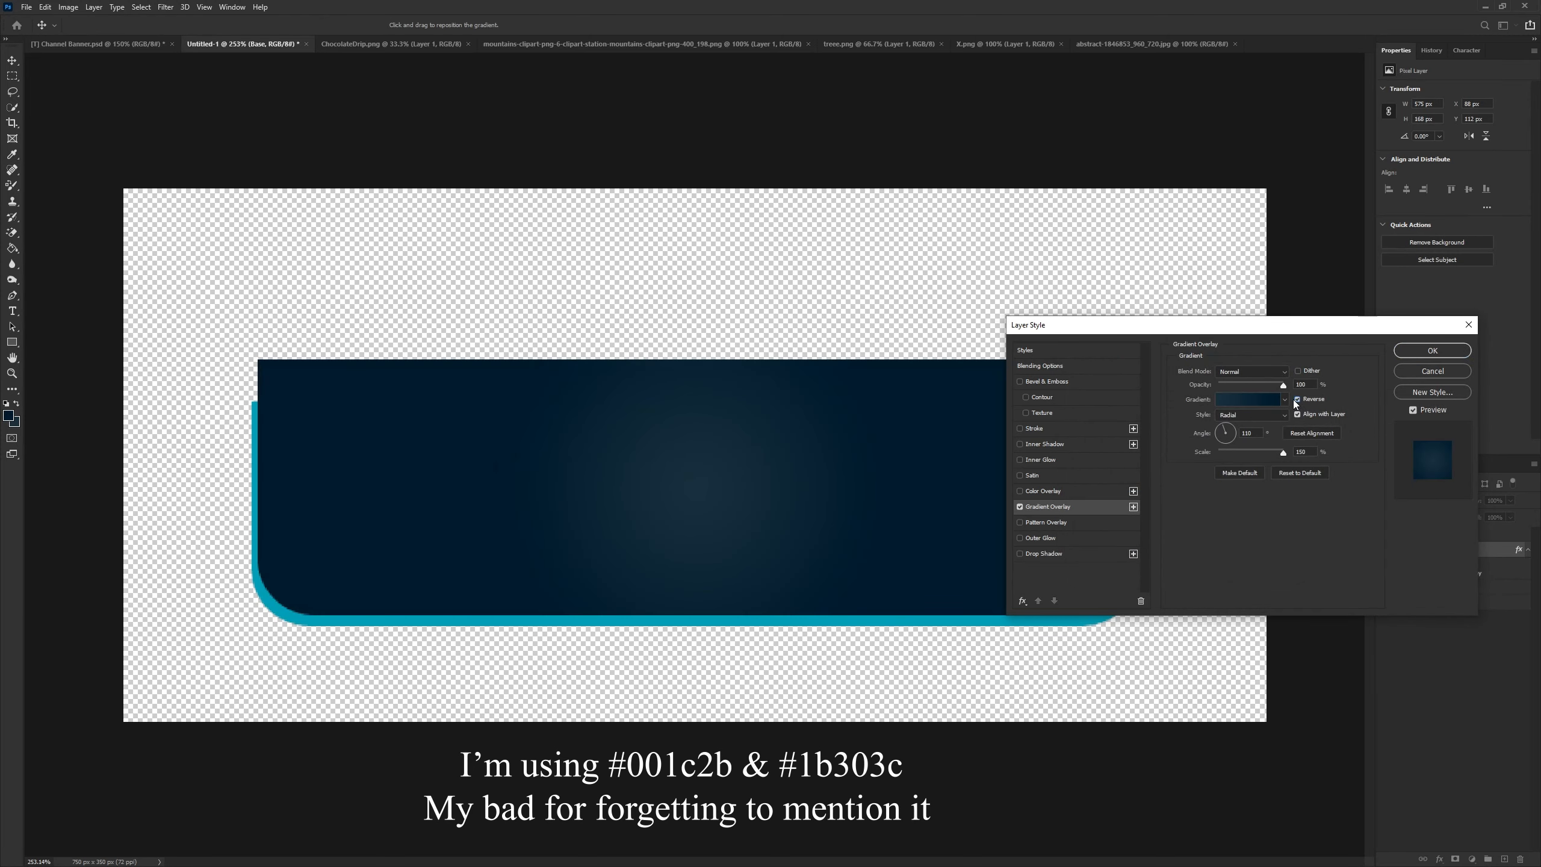
mouse_move(1282, 454)
left_mouse_down()
mouse_move(1256, 456)
mouse_move(1288, 454)
left_mouse_up()
mouse_move(1282, 386)
left_mouse_down()
mouse_move(1208, 386)
mouse_move(1289, 386)
left_mouse_up()
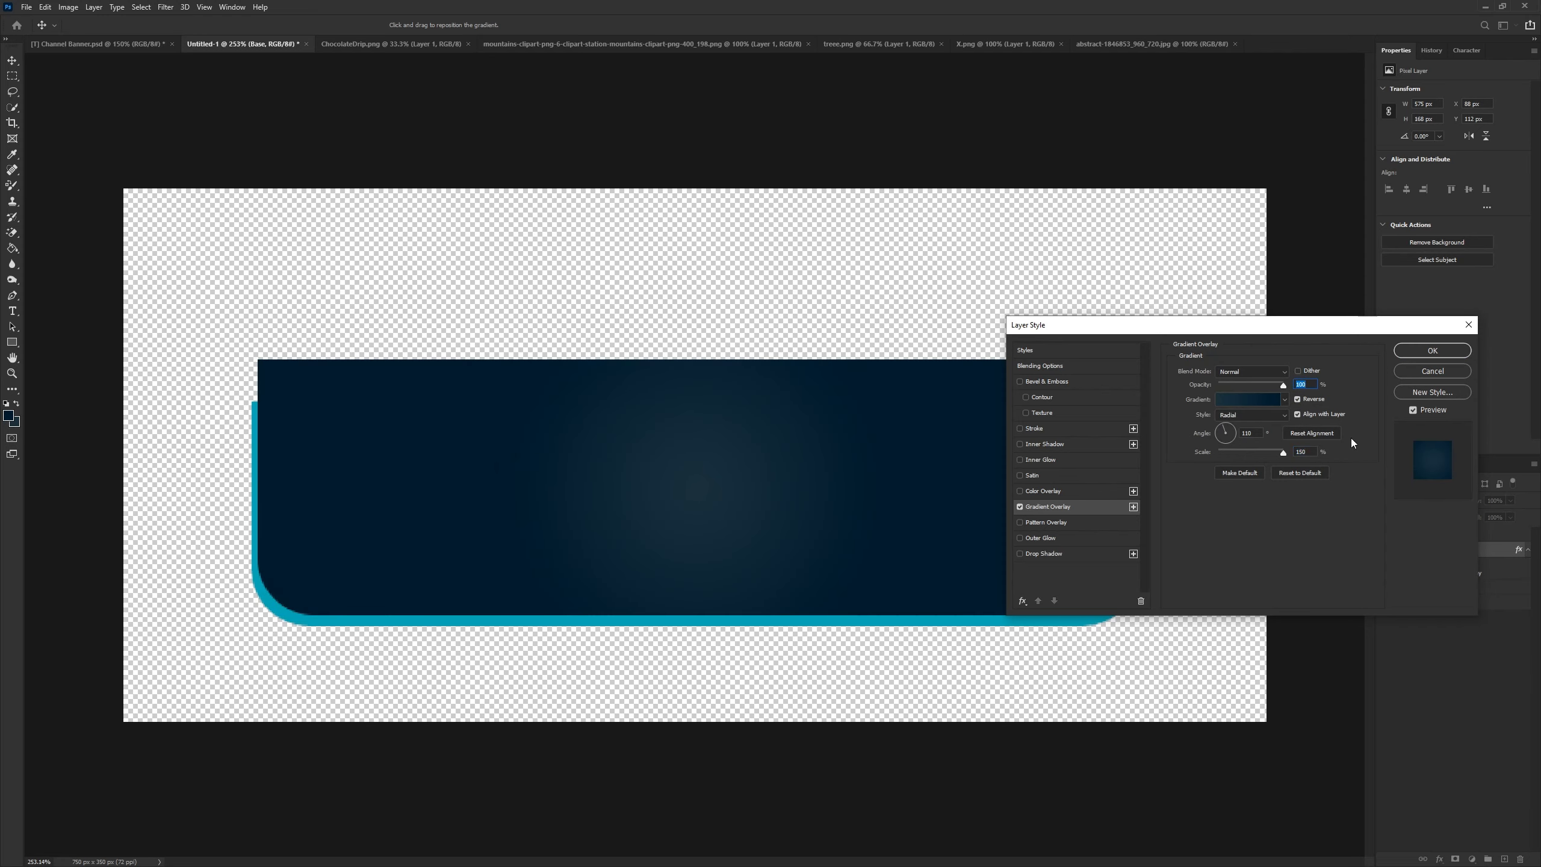
left_click(1423, 354)
- Rasterize the Base layer's layer style
scroll(715, 504, "down", 5)
scroll(686, 464, "up", 4)
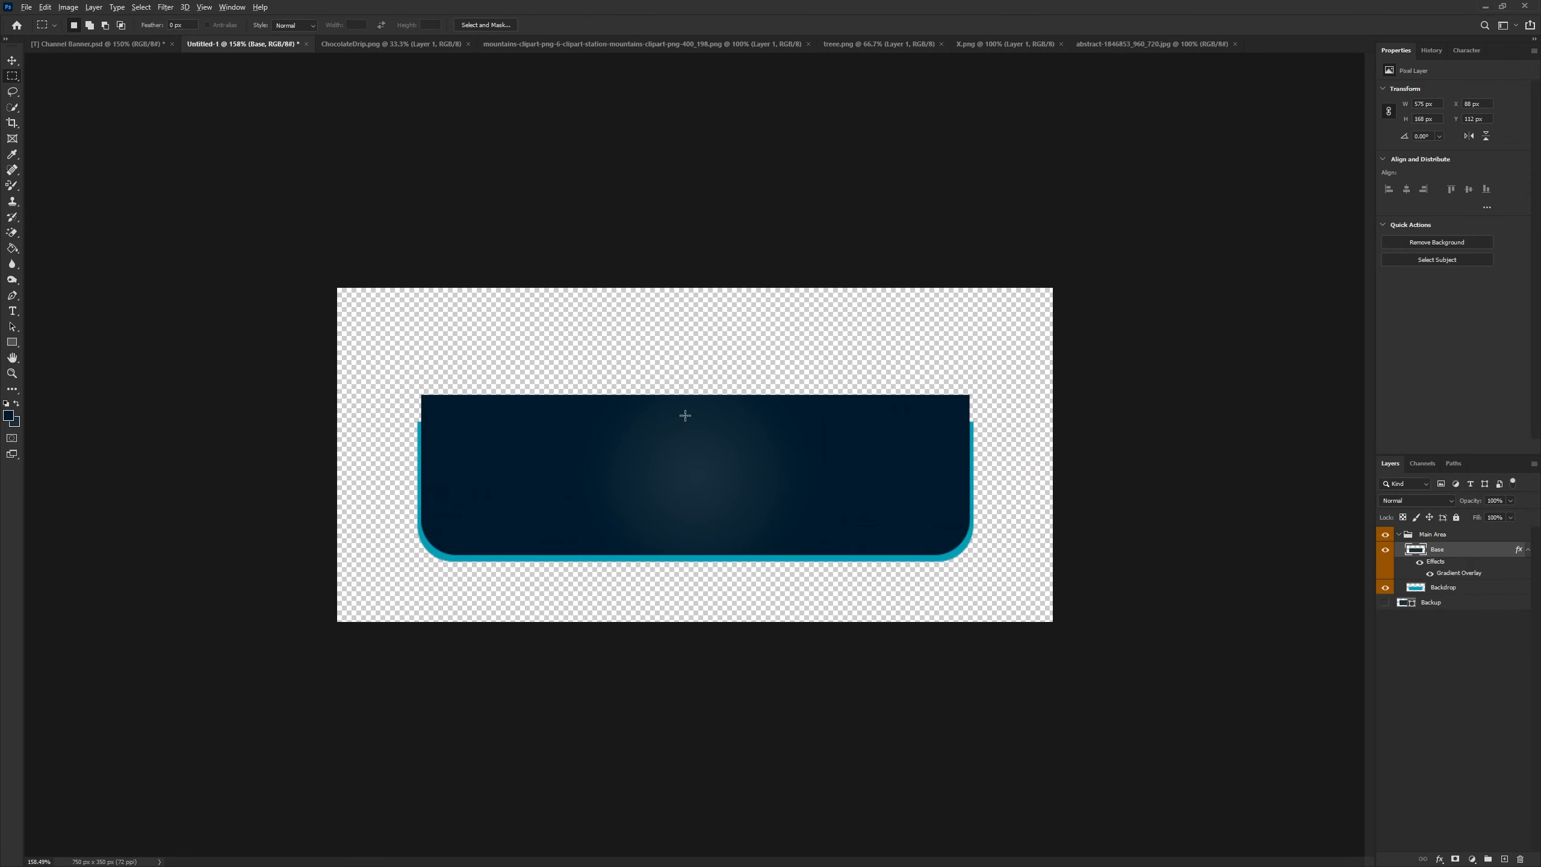
scroll(692, 418, "up", 2)
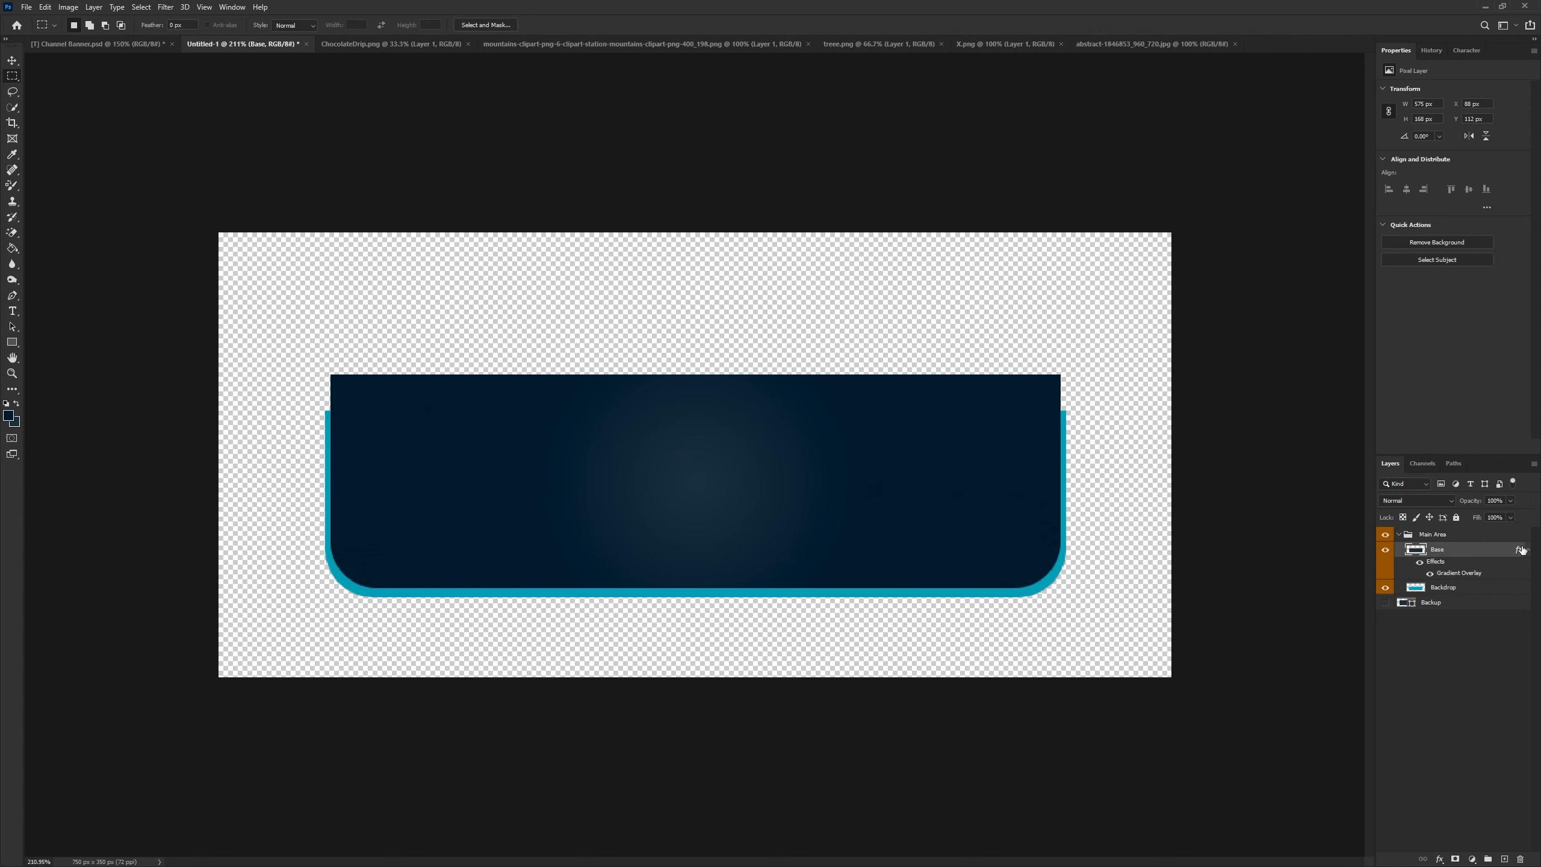
right_click(1472, 559)
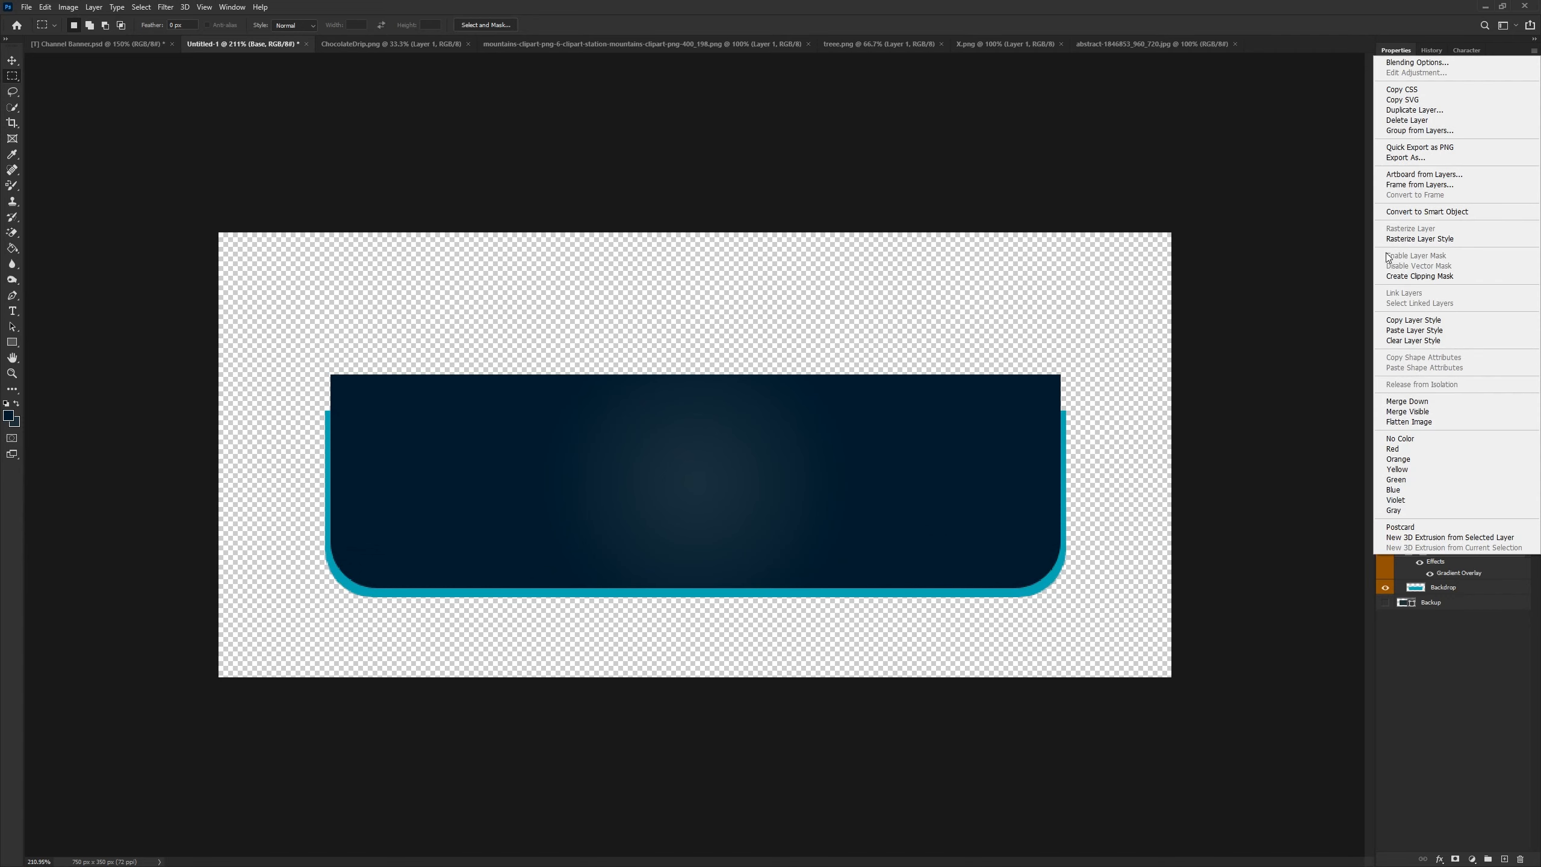
left_click(1434, 239)
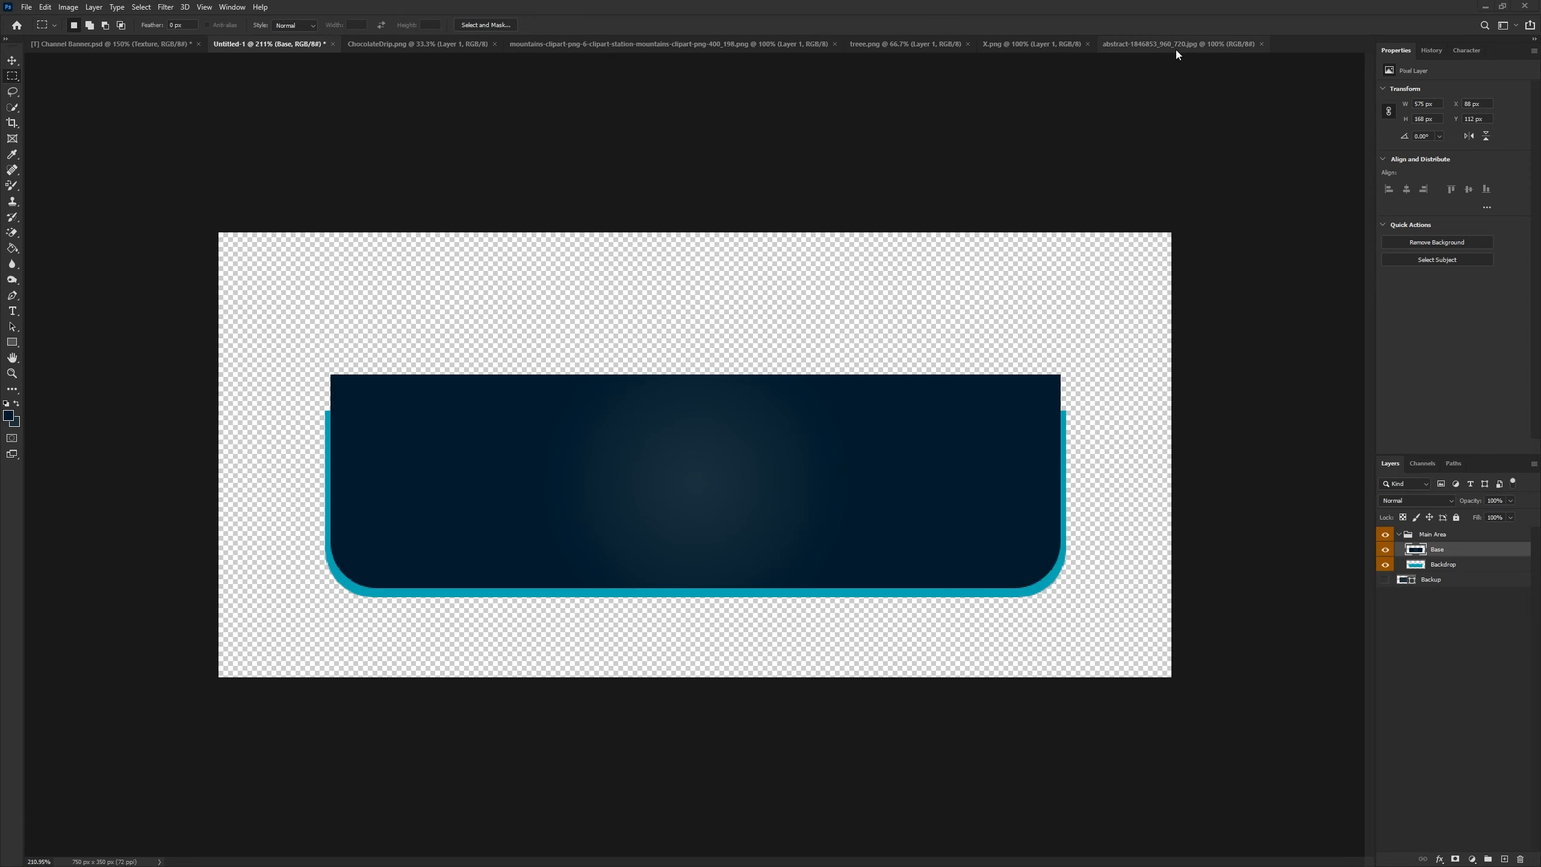
- Drag the abstract texture image from its own document into the banner document
left_click(1175, 49)
key("v")
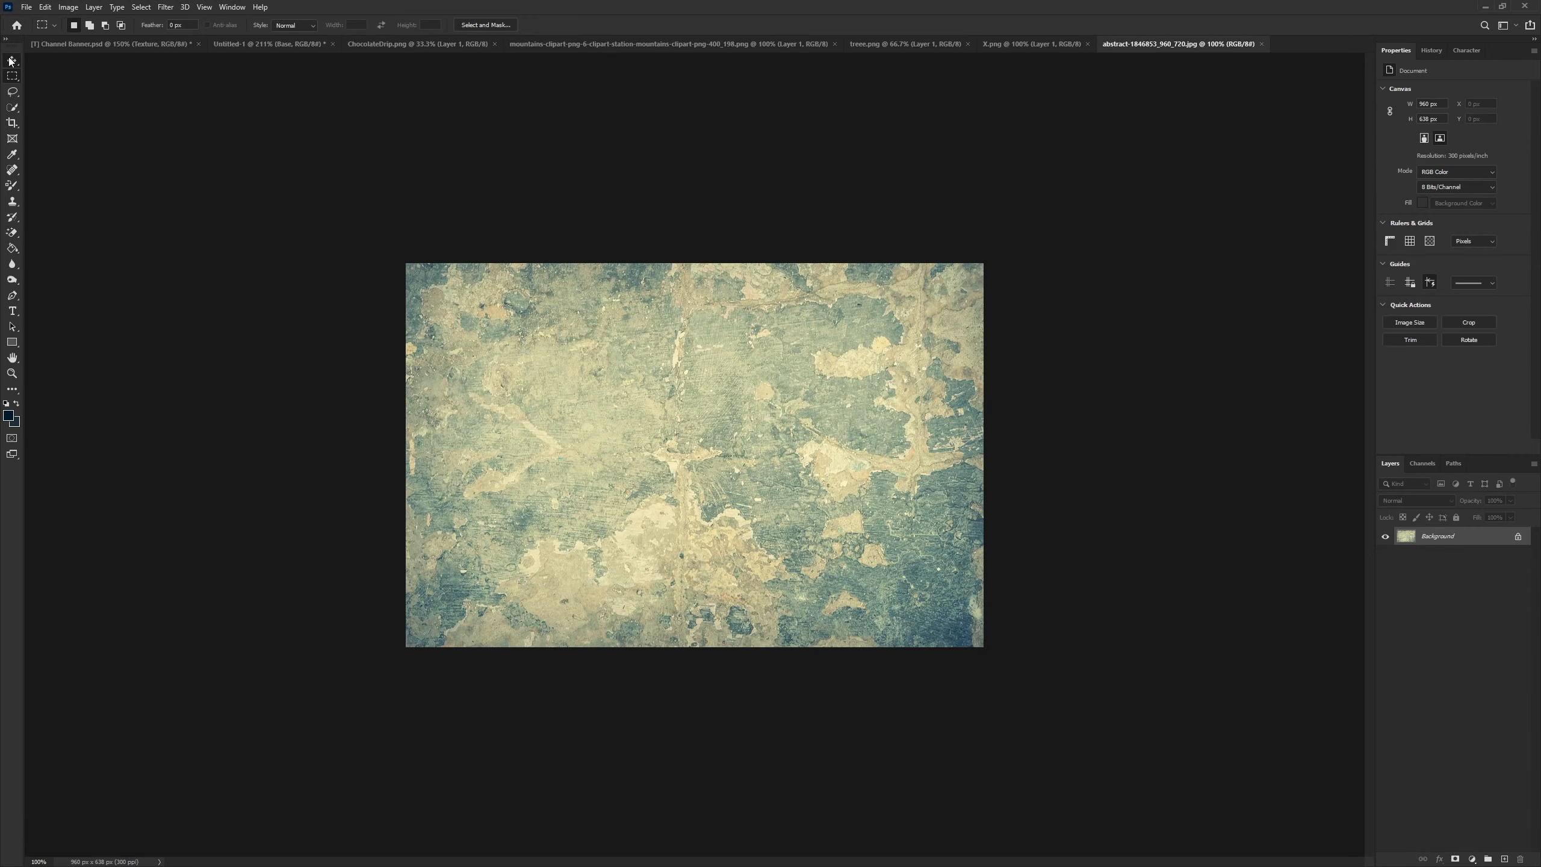
left_click_drag(253, 34, 739, 537)
- Set the texture layer's blend mode to Overlay and its opacity to 43%
left_click(1428, 499)
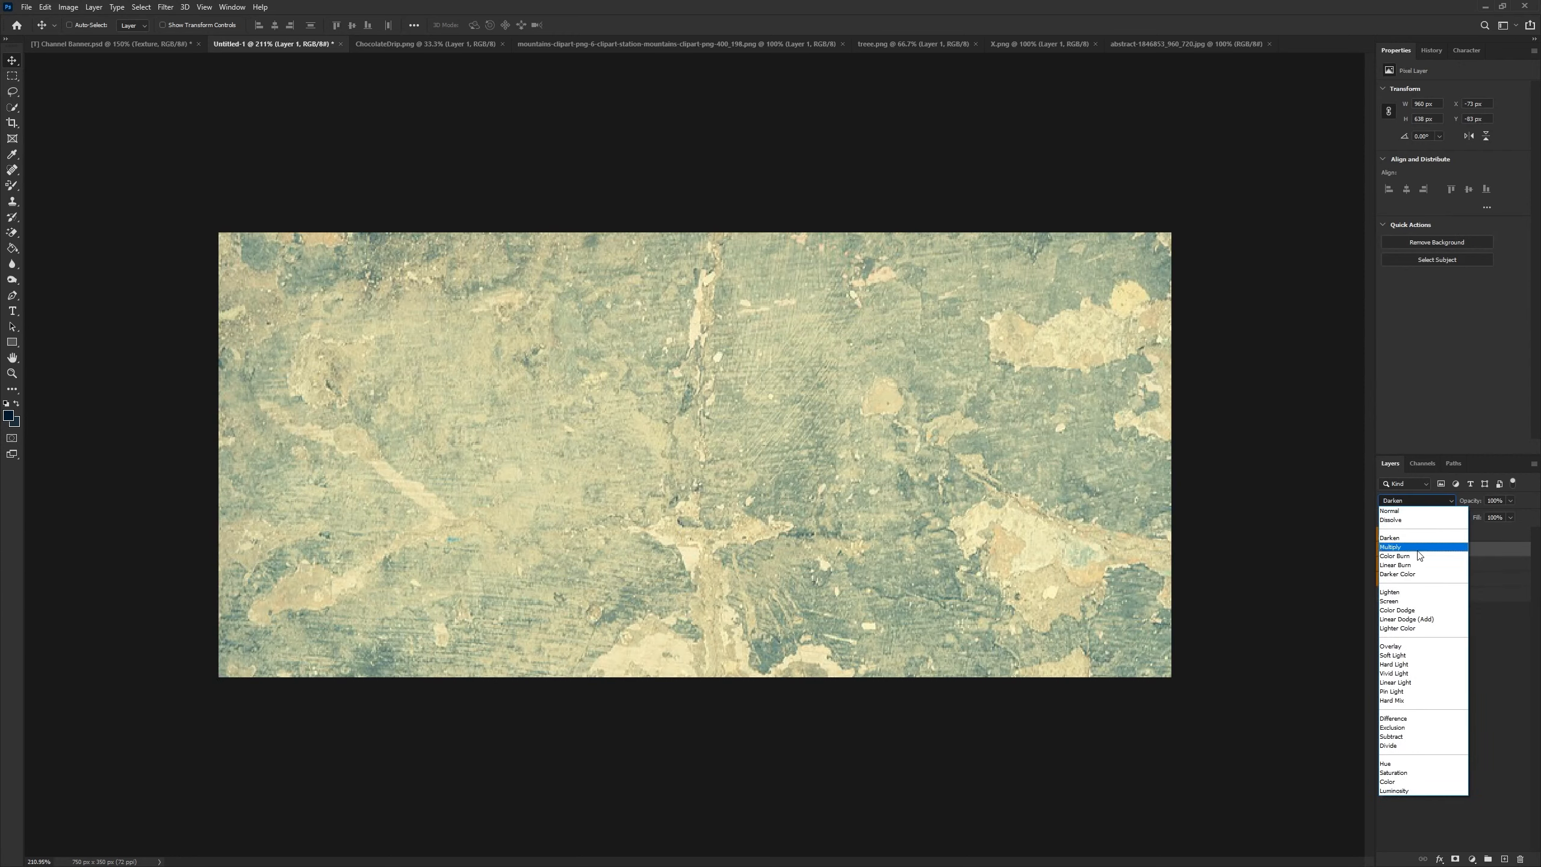
left_click(1431, 624)
left_click(1505, 501)
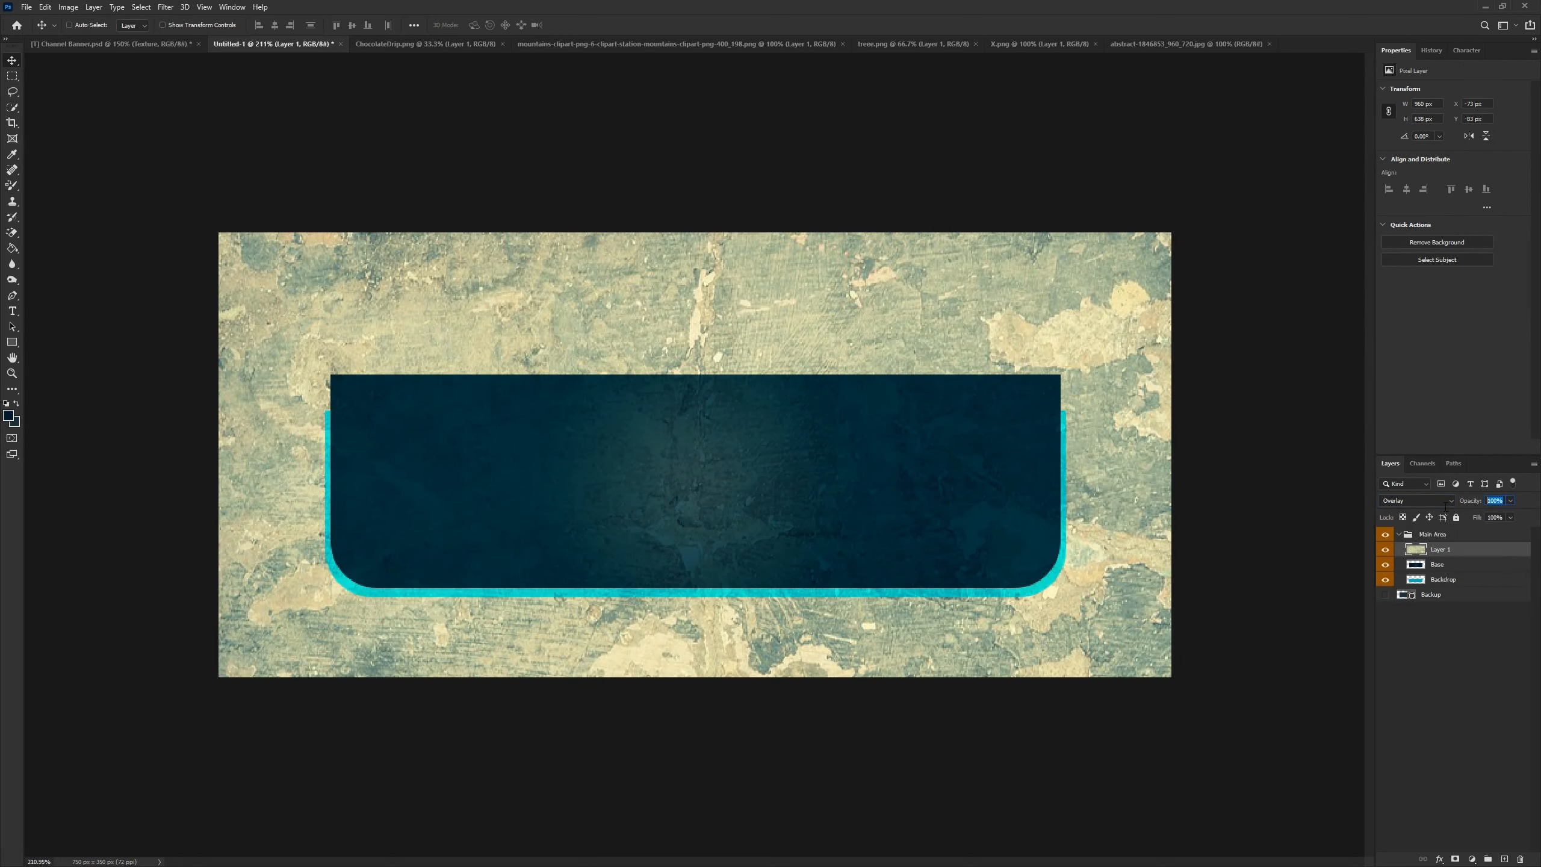
type("43")
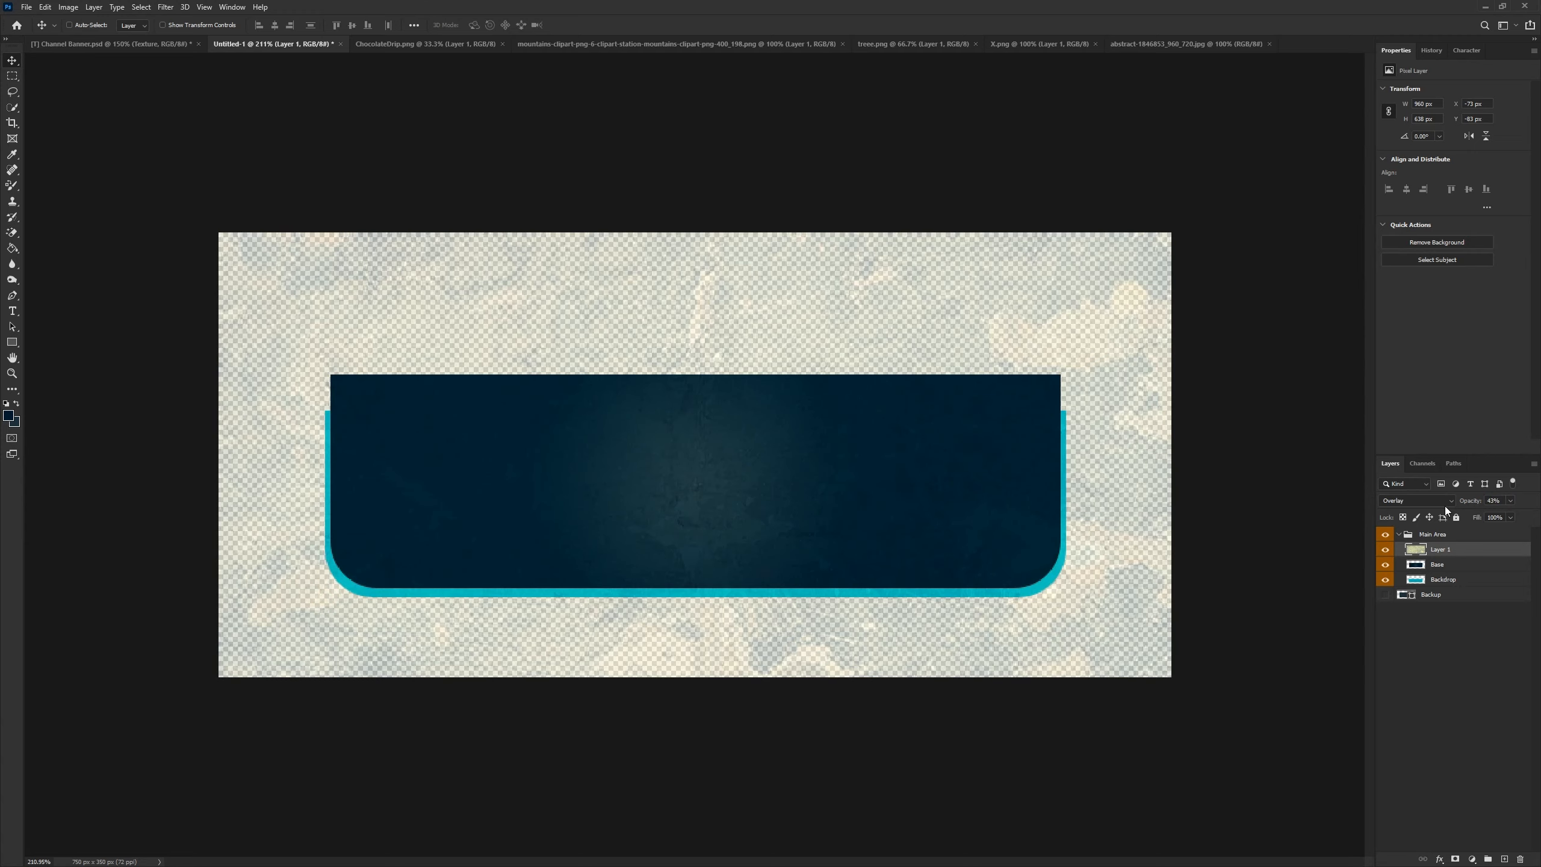
- Clip the texture layer to the Base layer and rename it "Texture"
left_click(1446, 557, "alt")
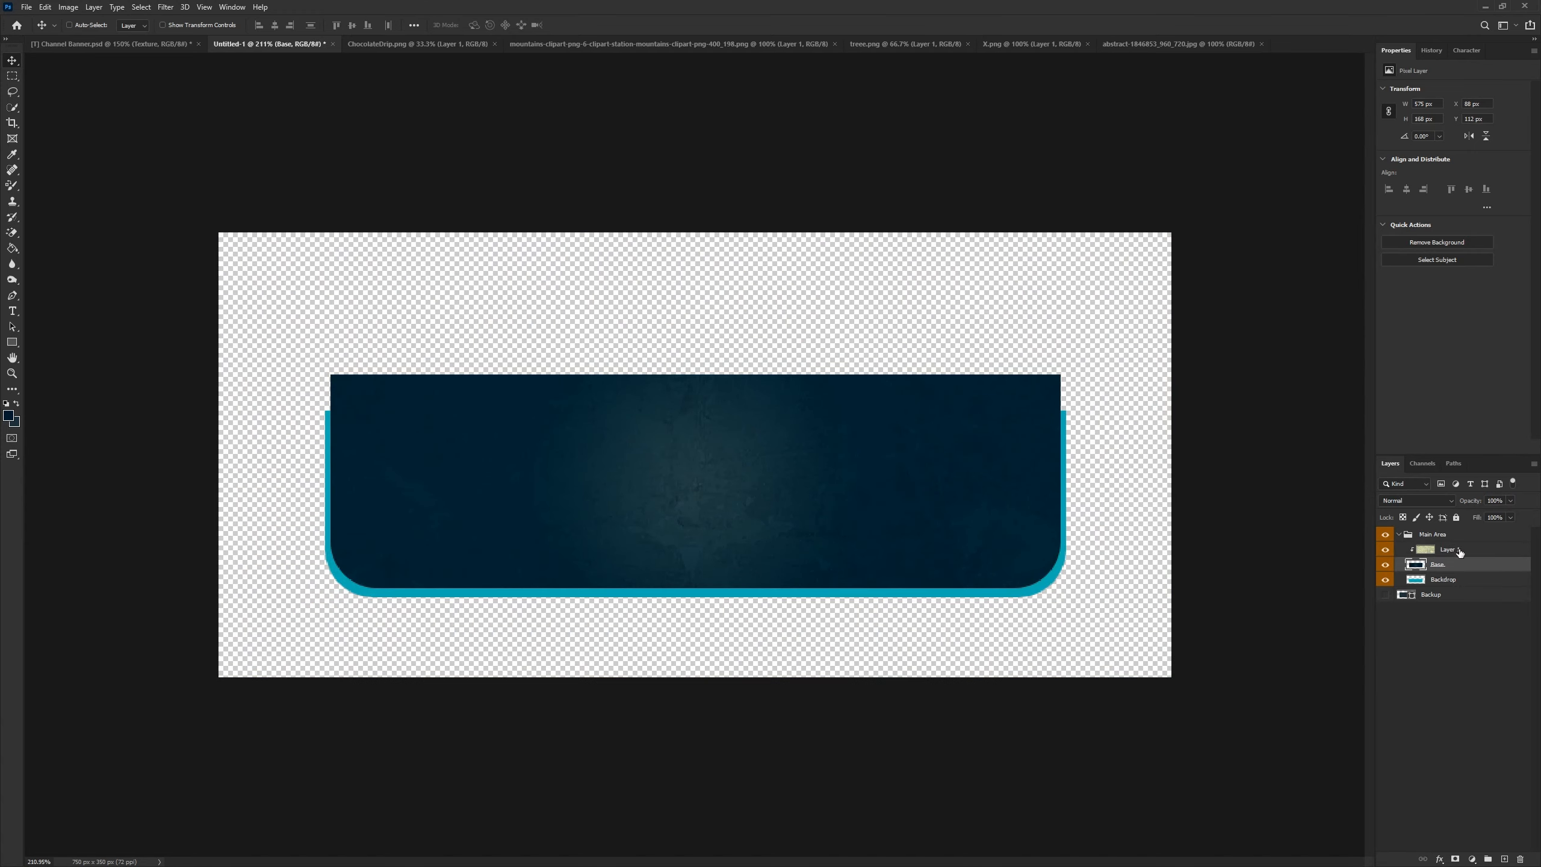
double_click(1460, 551)
type("Te")
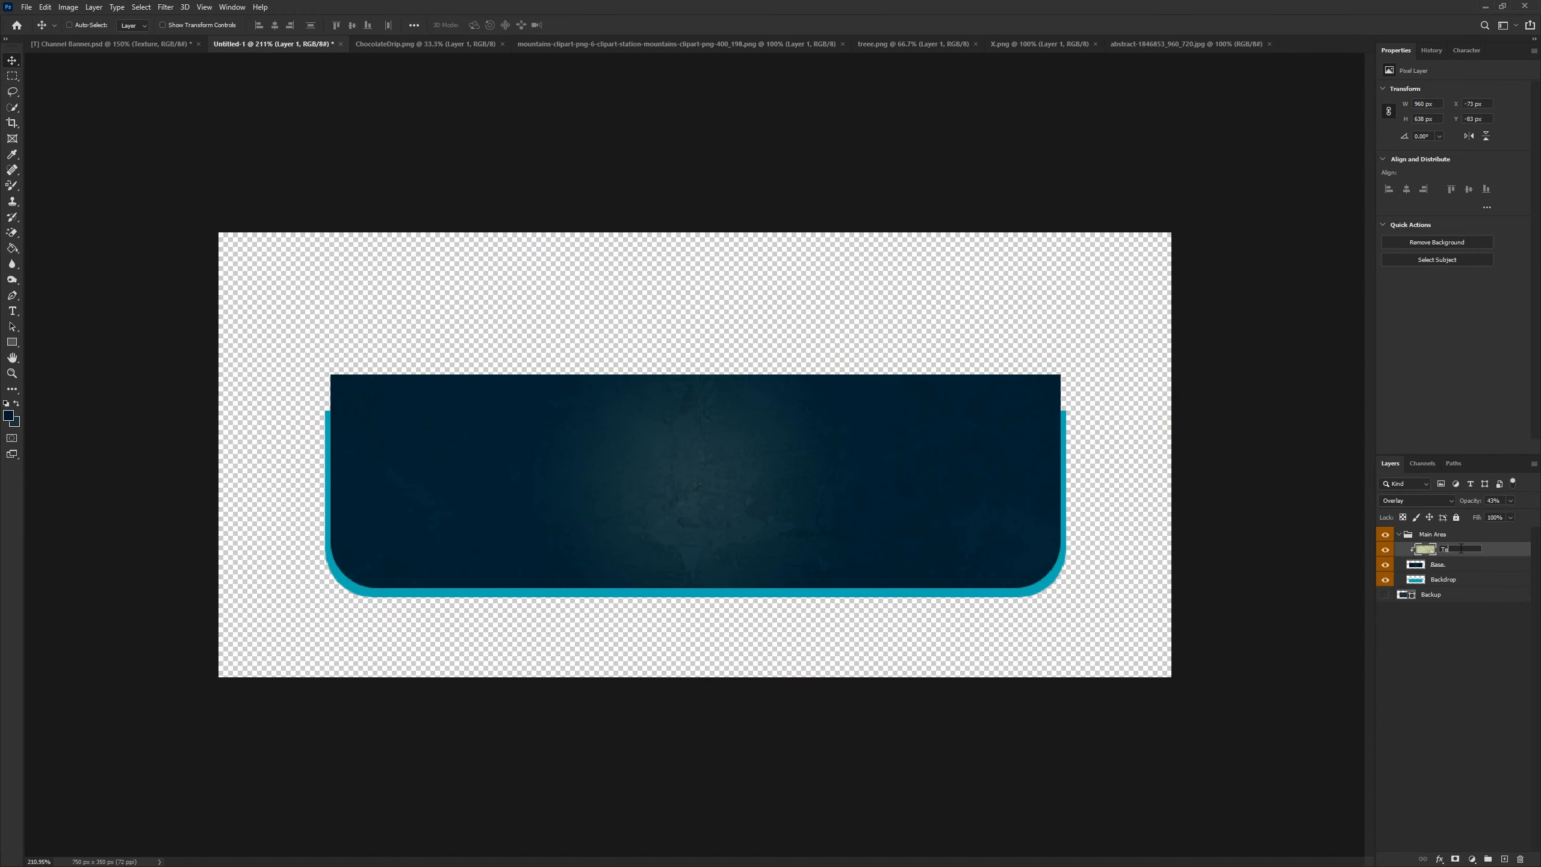
type("xture")
key("Return")
- Scale down the Texture layer to about 92% and reposition it over the banner
key("ctrl+t")
scroll(1002, 585, "down", 6)
left_click_drag(801, 577, 803, 502)
left_click_drag(1005, 222, 969, 263)
left_click_drag(802, 448, 795, 505)
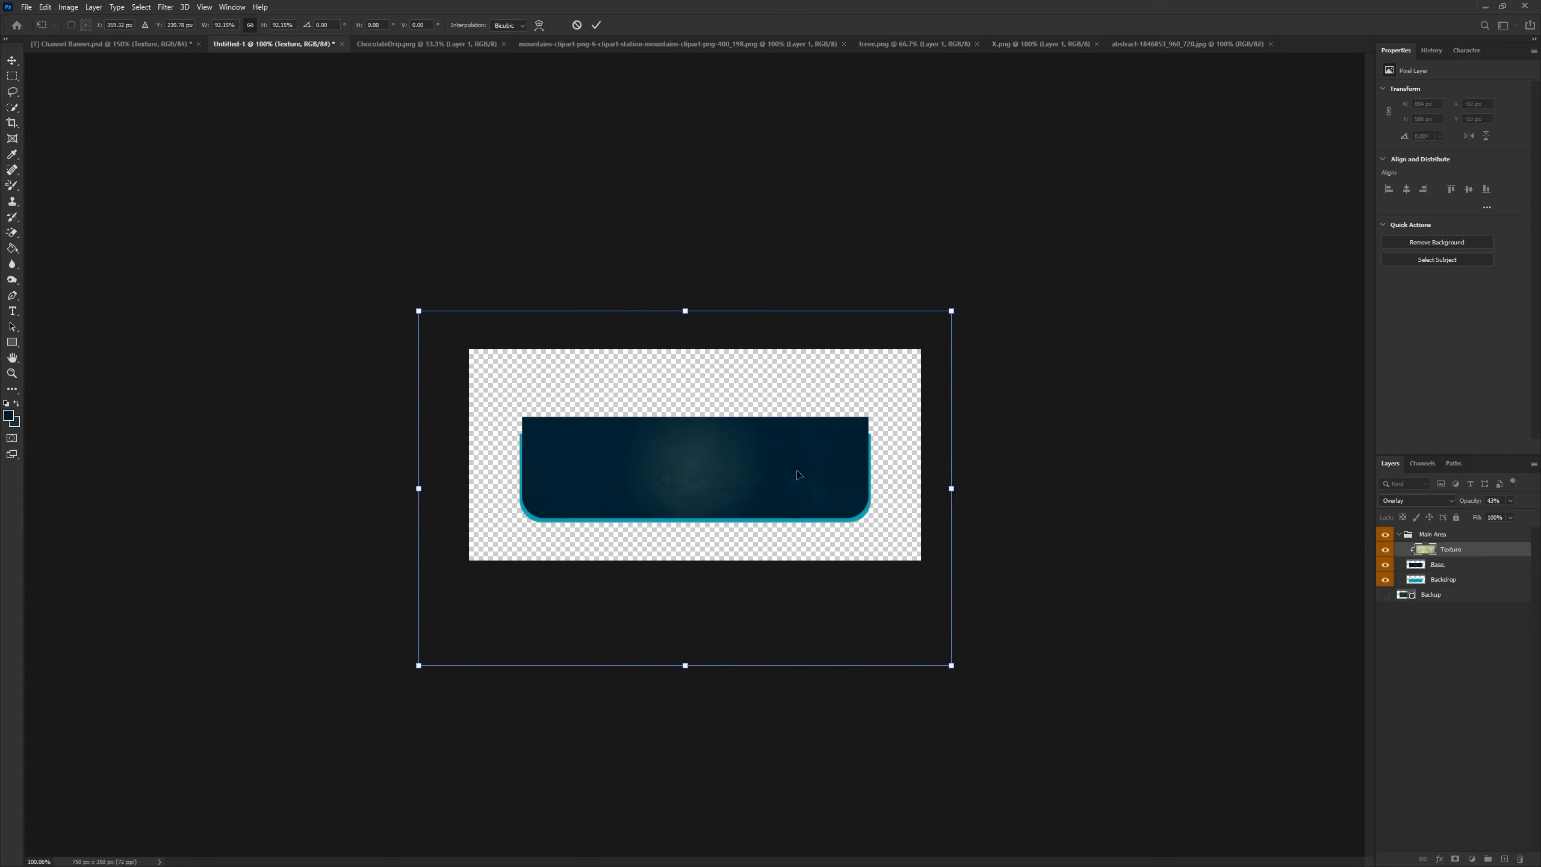
left_click(596, 24)
- Select the Base layer and duplicate it
scroll(810, 393, "up", 3)
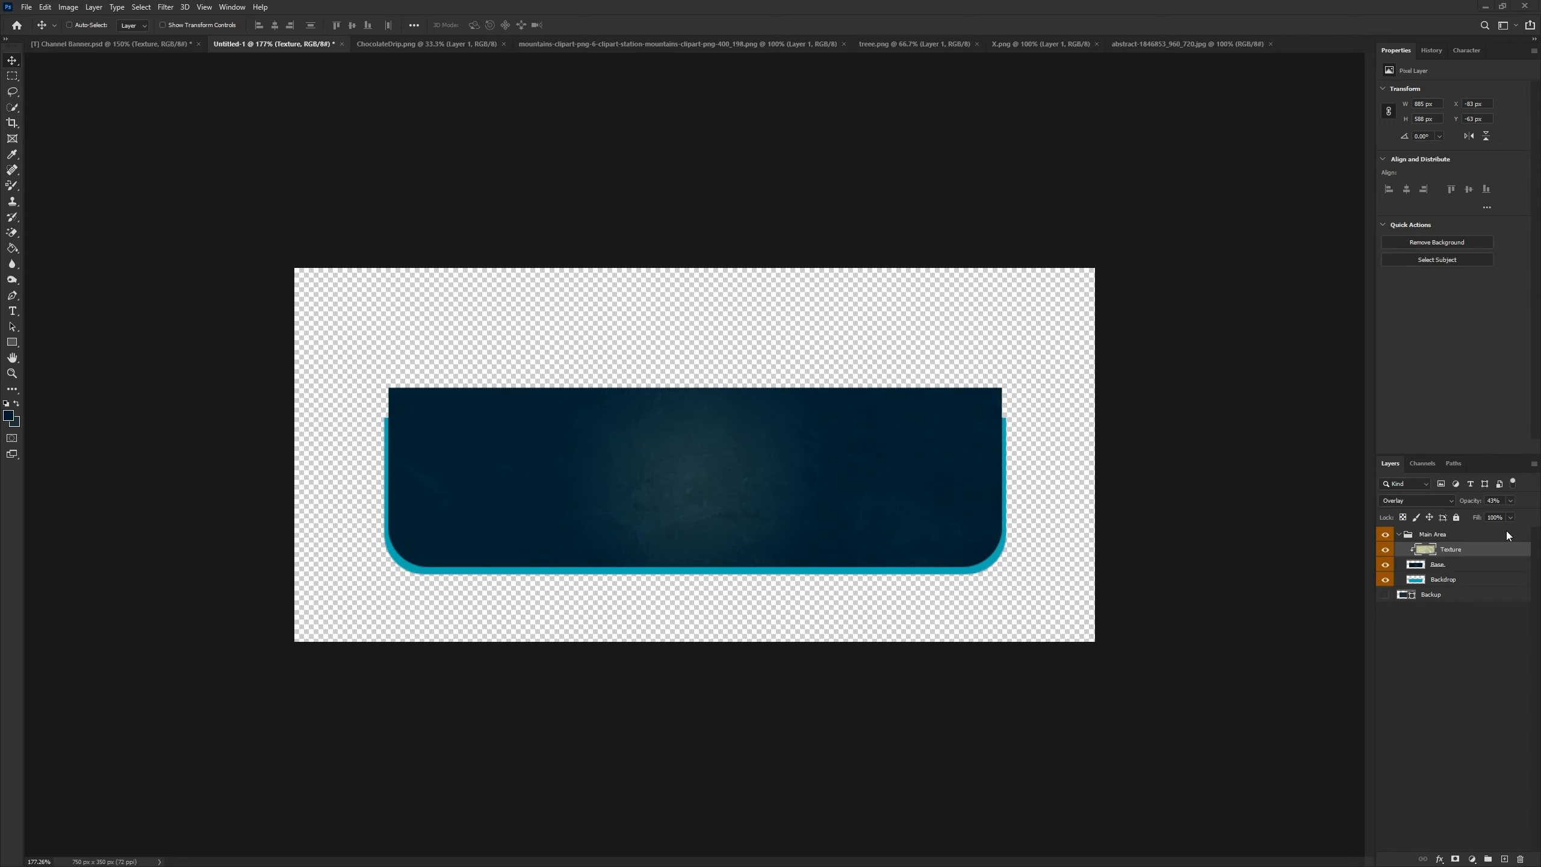
left_click(1444, 571)
key("ctrl+j")
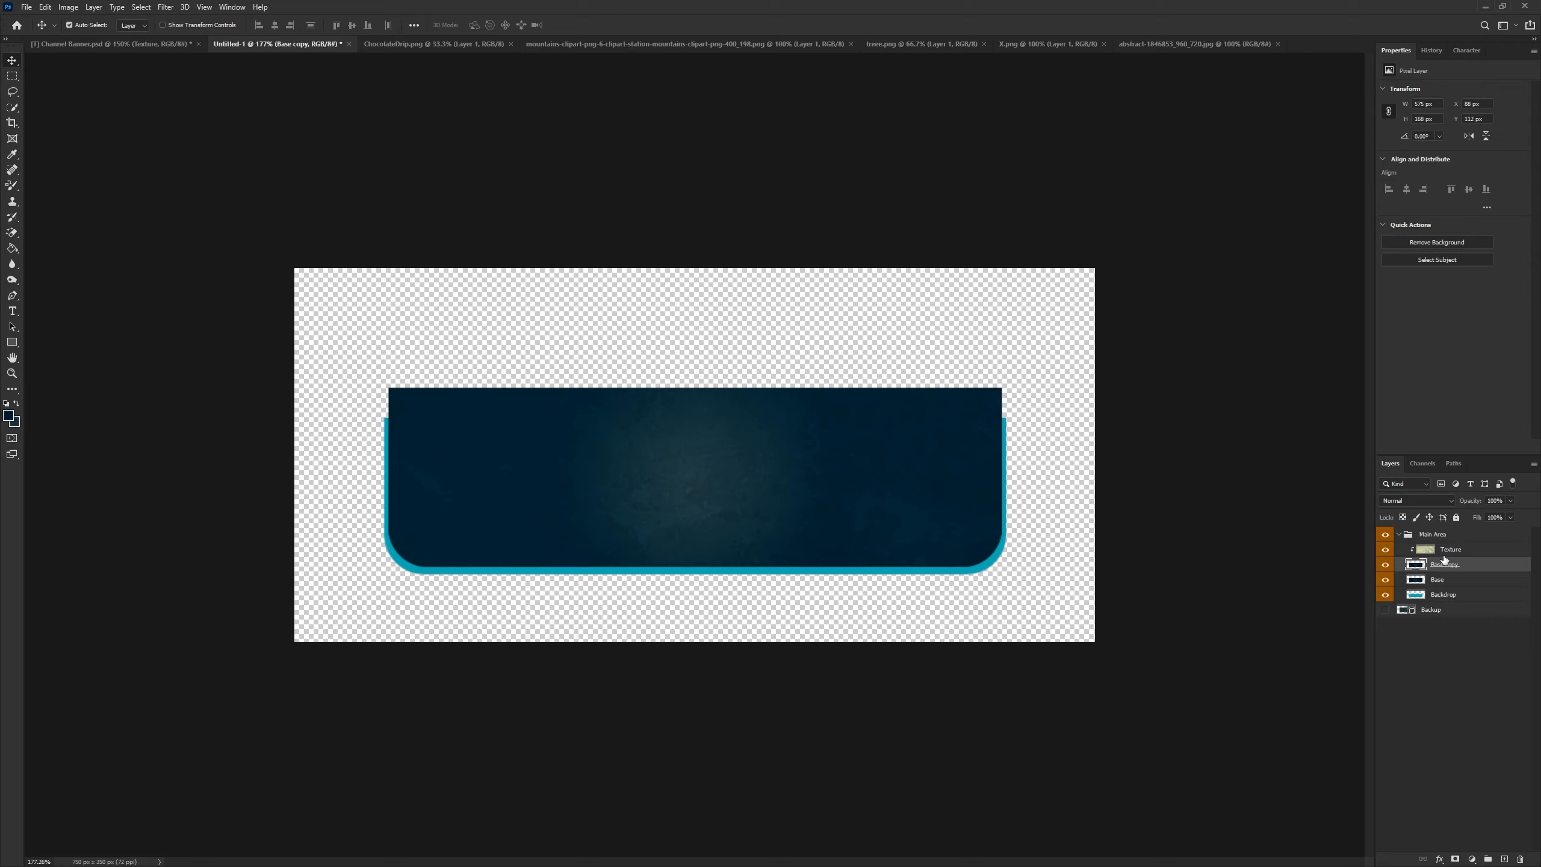
- Rename the duplicated layer "Base" and move the original Base layer below the Backdrop layer
double_click(1443, 564)
type("Base")
key("Return")
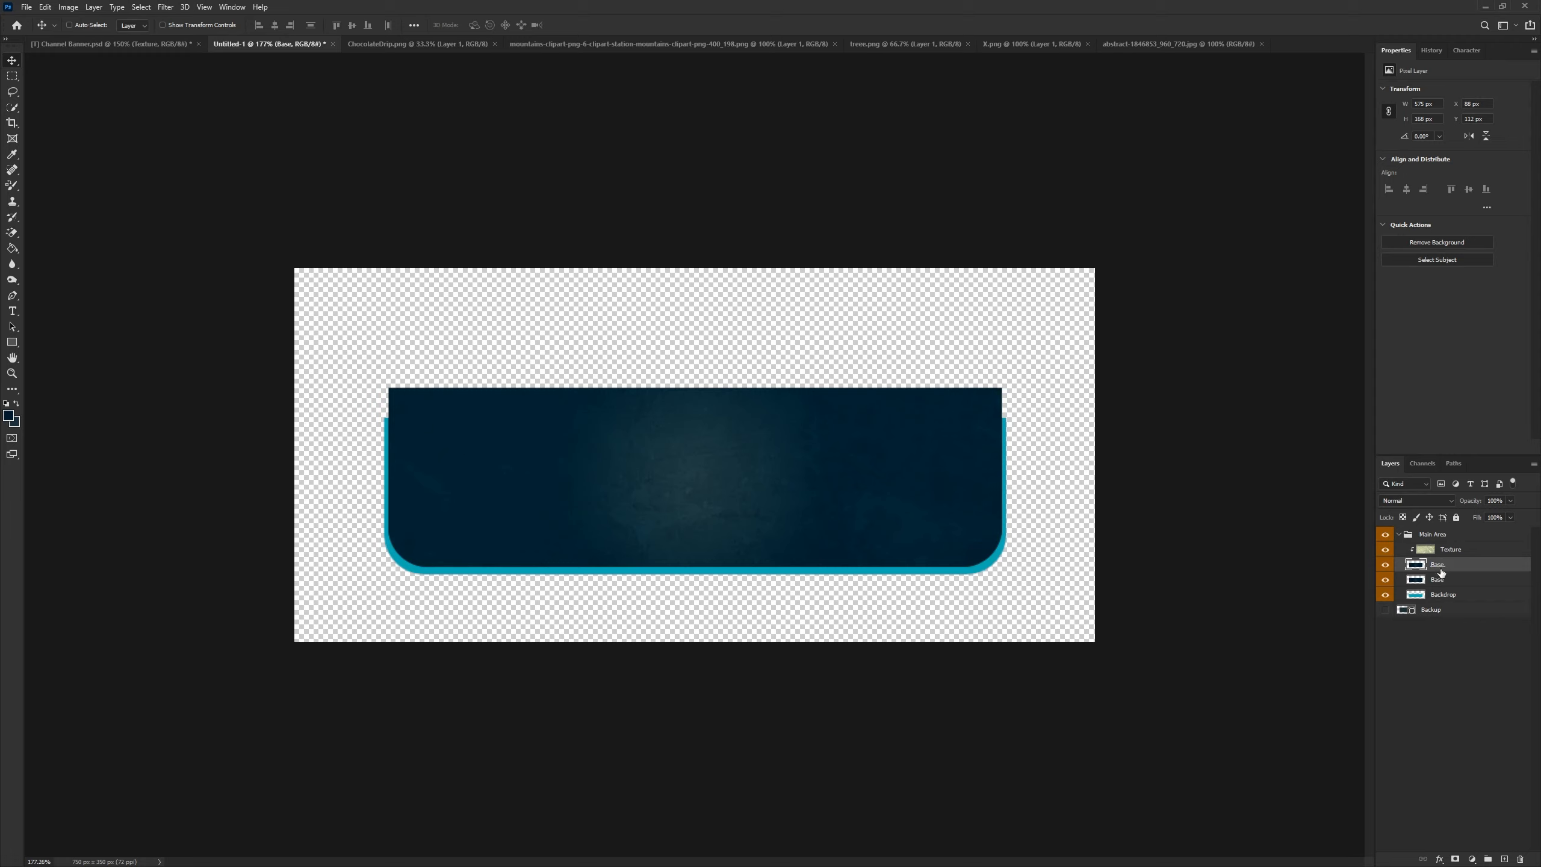
left_click(1437, 581)
left_click_drag(1438, 582, 1440, 603)
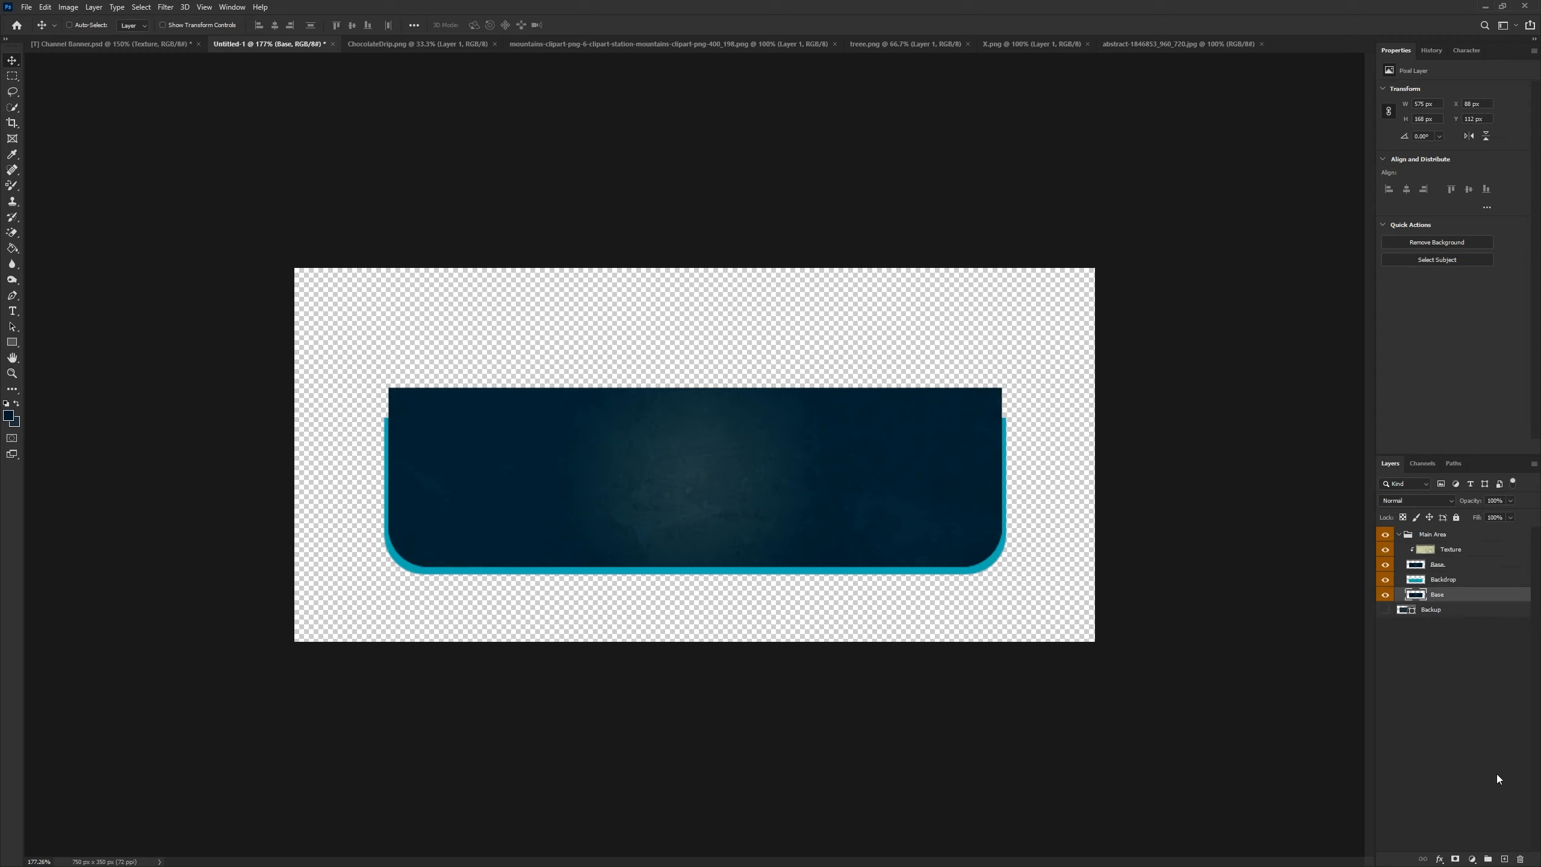
- Add a 4 px Stroke layer style to the bottom Base layer
right_click(1445, 594)
left_click(1416, 104)
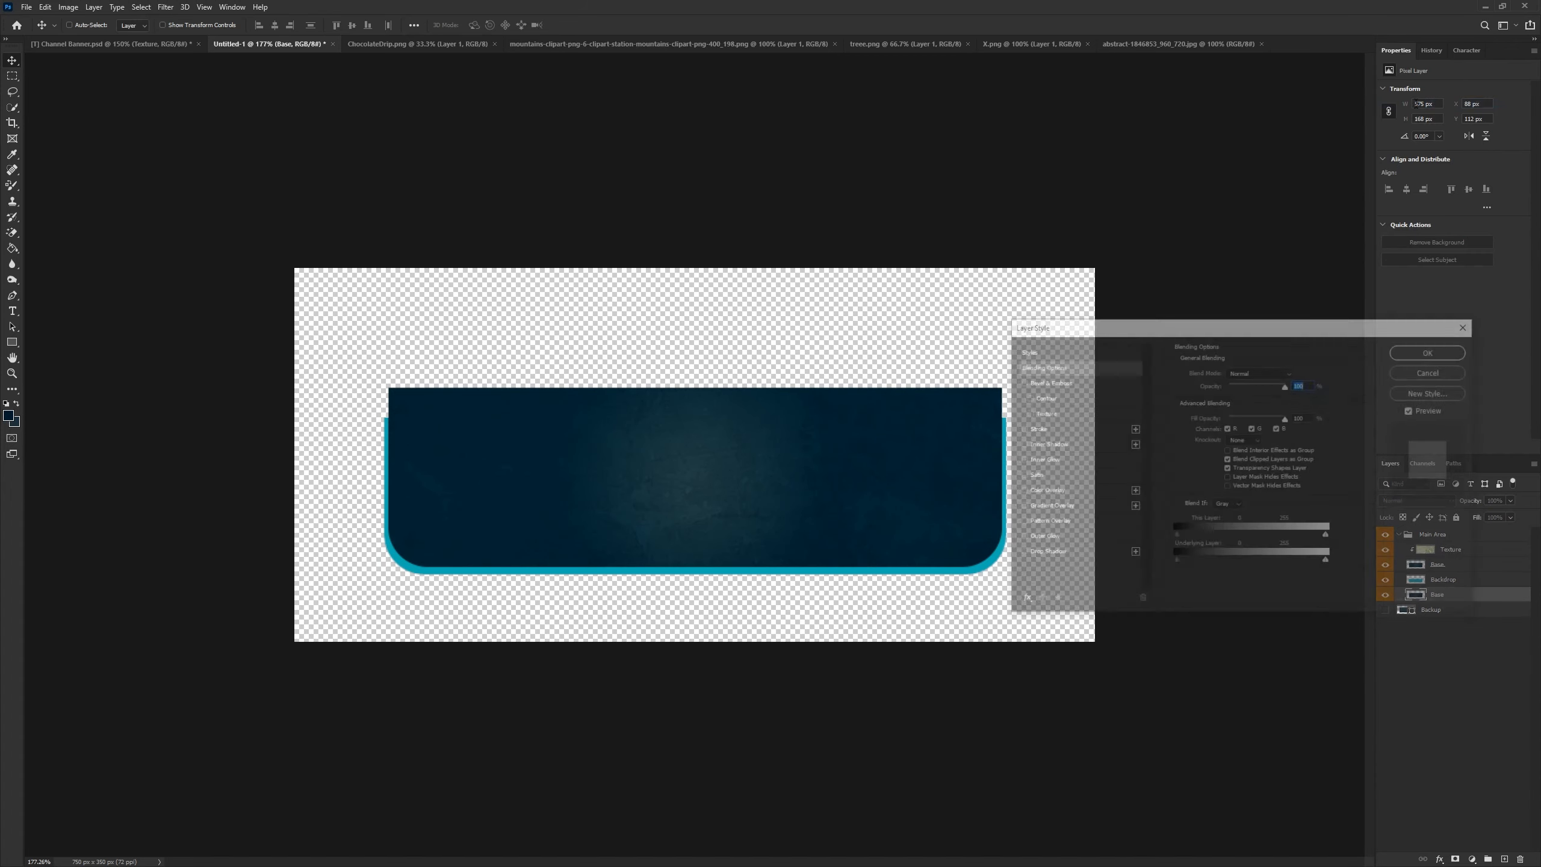
left_click(1039, 430)
left_click(1042, 430)
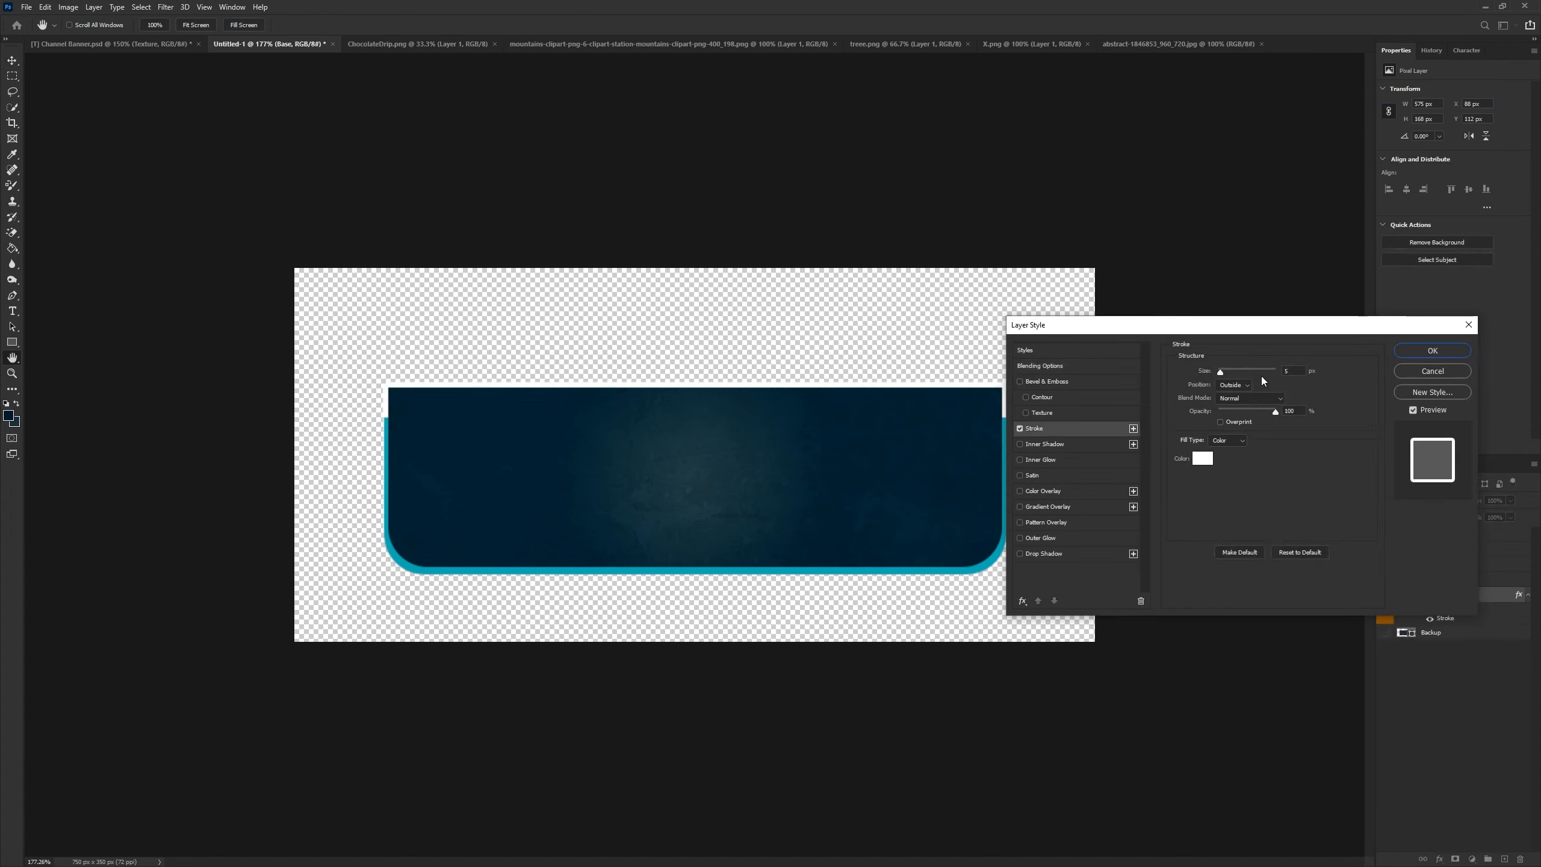
type("4")
left_click(1432, 351)
- Rename the stroked layer "Stroke Layer" and collapse its effects list
double_click(1438, 593)
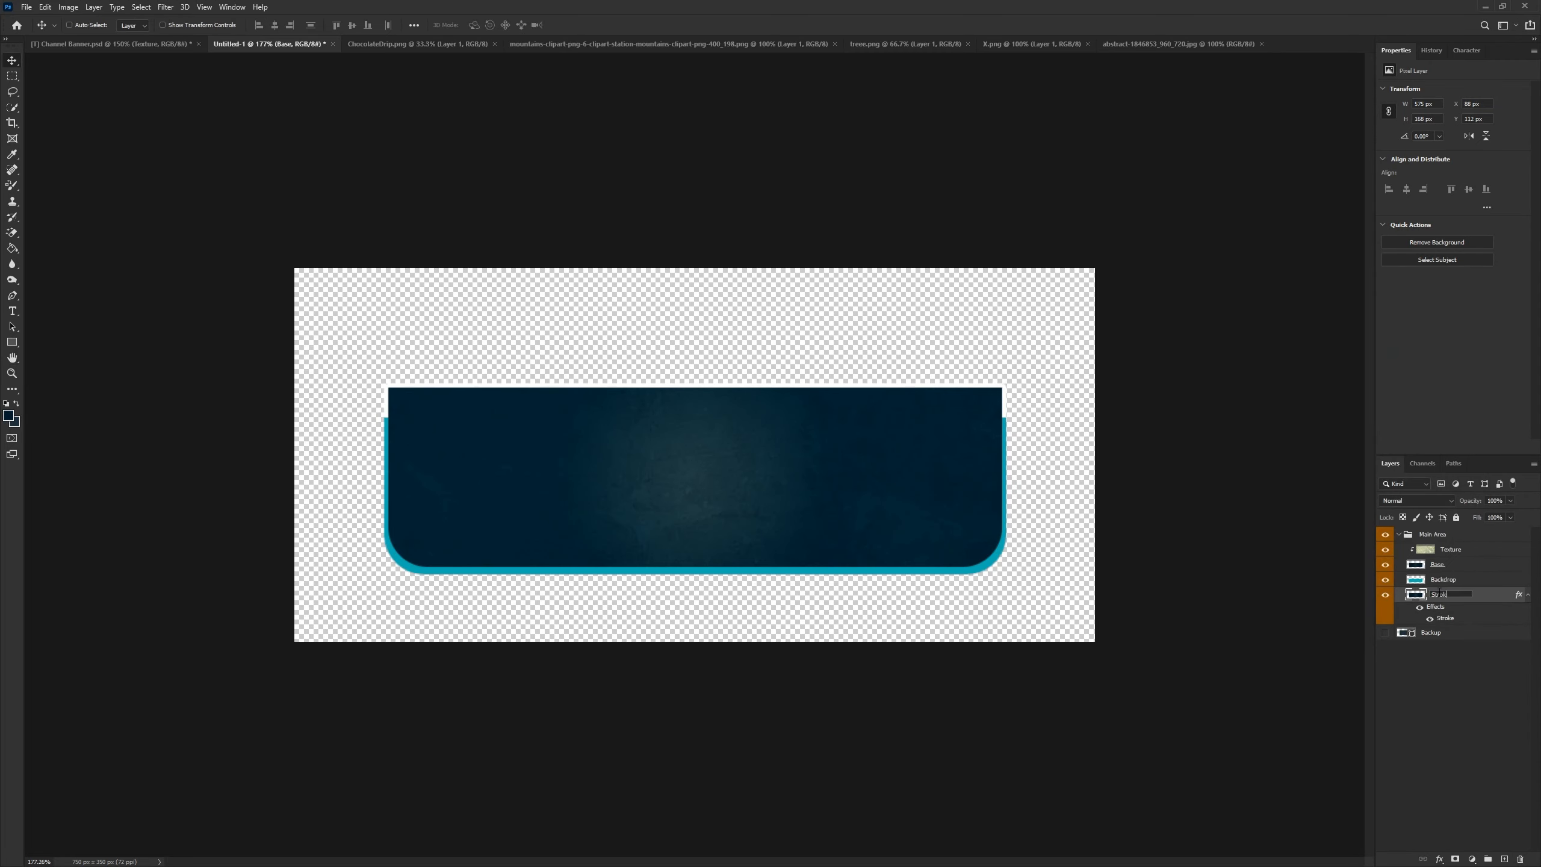
type("Stroke Layer")
key("Return")
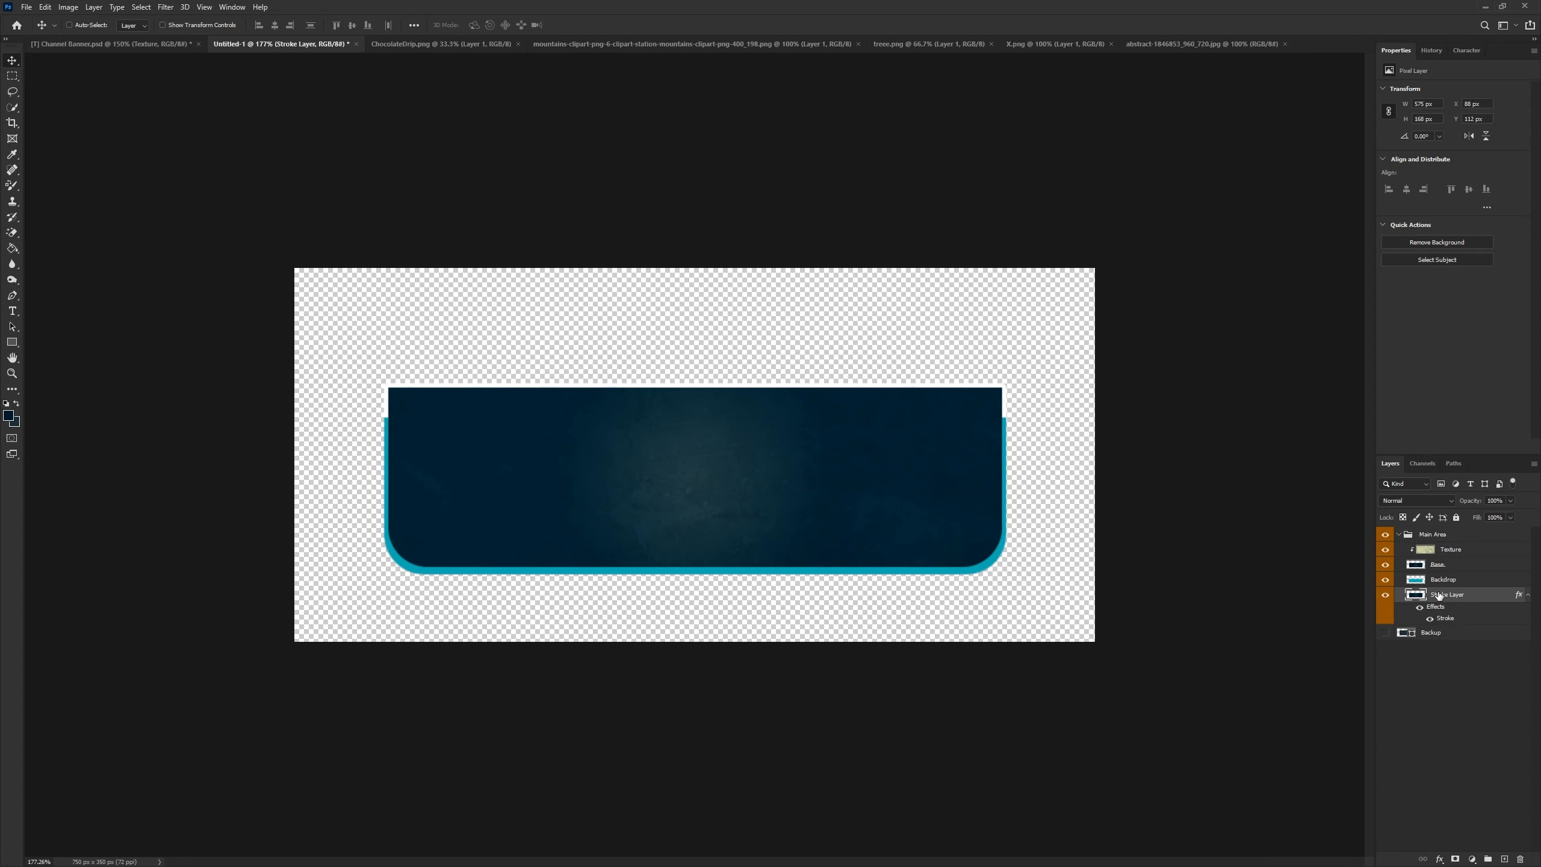
left_click(1528, 595)
left_click(1468, 649)
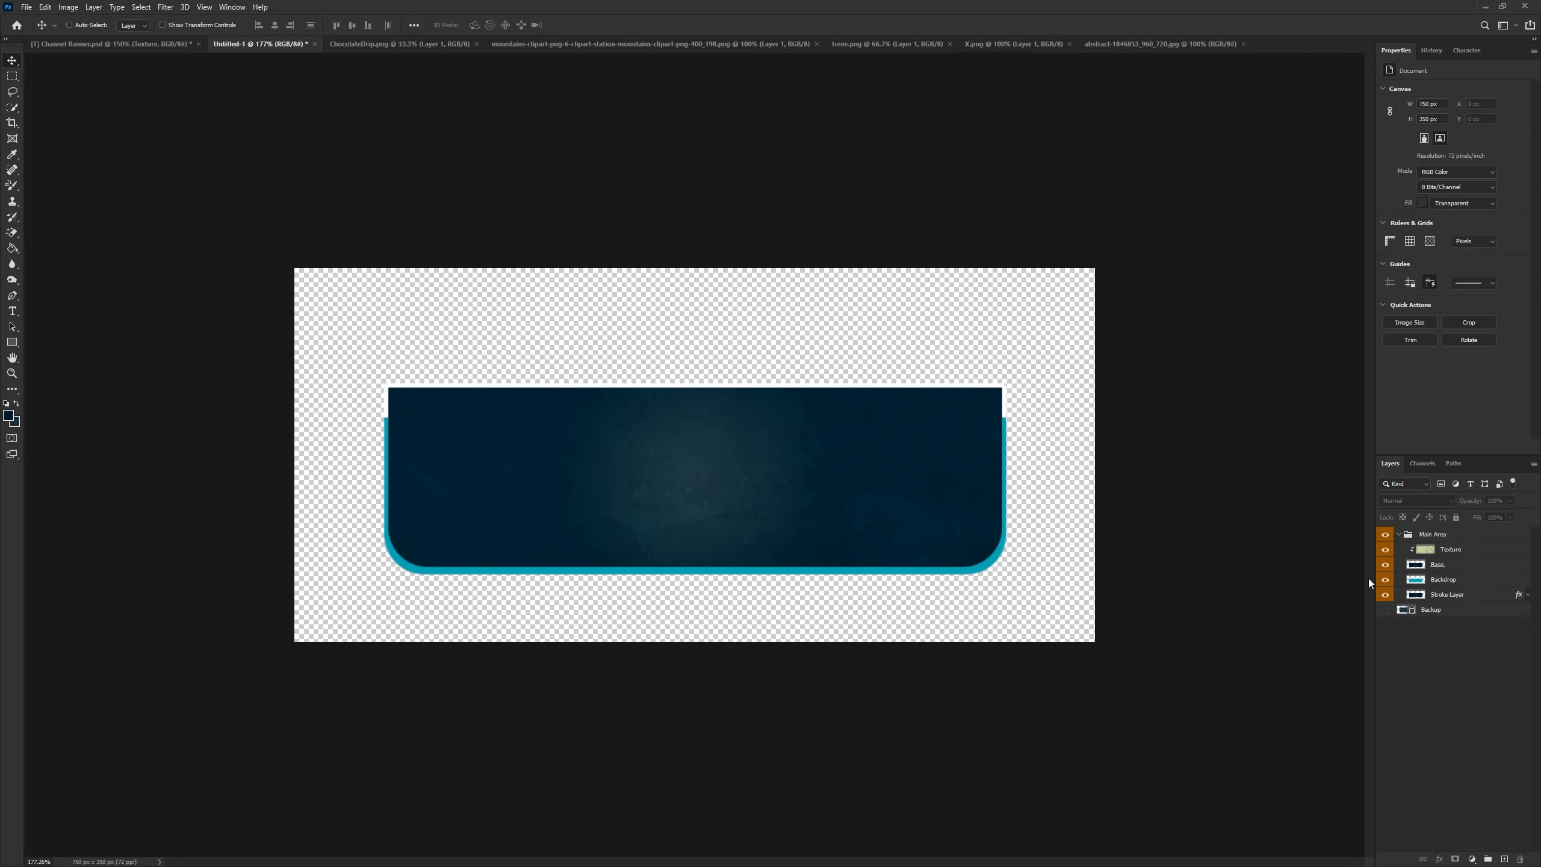
- Zoom in to examine the stroke along the banner's edges, toggling the Stroke Layer's visibility
scroll(1325, 371, "up", 5)
left_click(1385, 595)
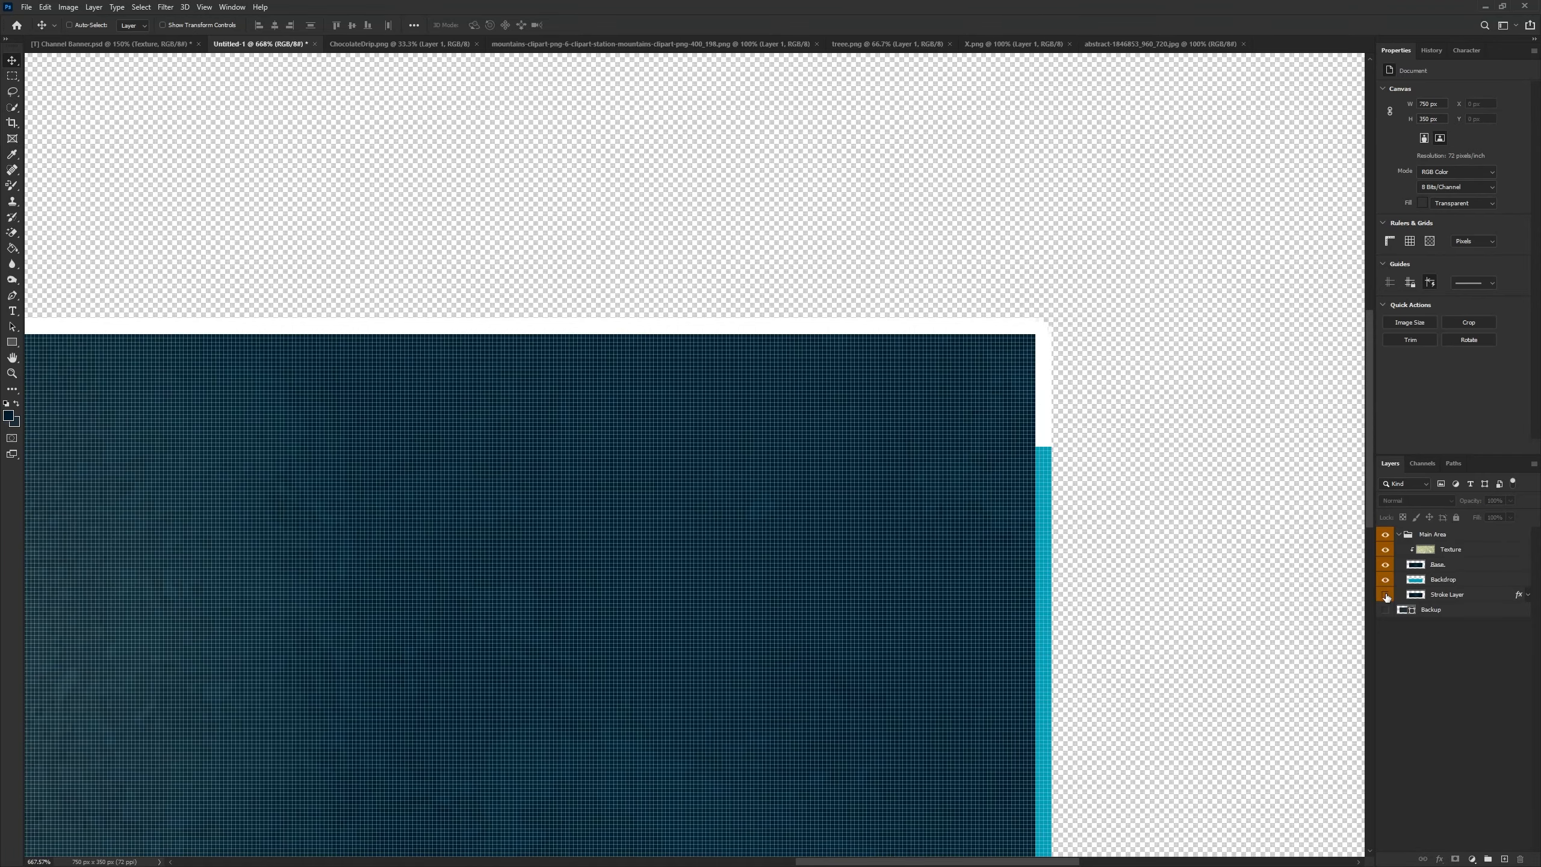
left_click(1386, 596)
scroll(1093, 658, "down", 8)
scroll(337, 331, "up", 8)
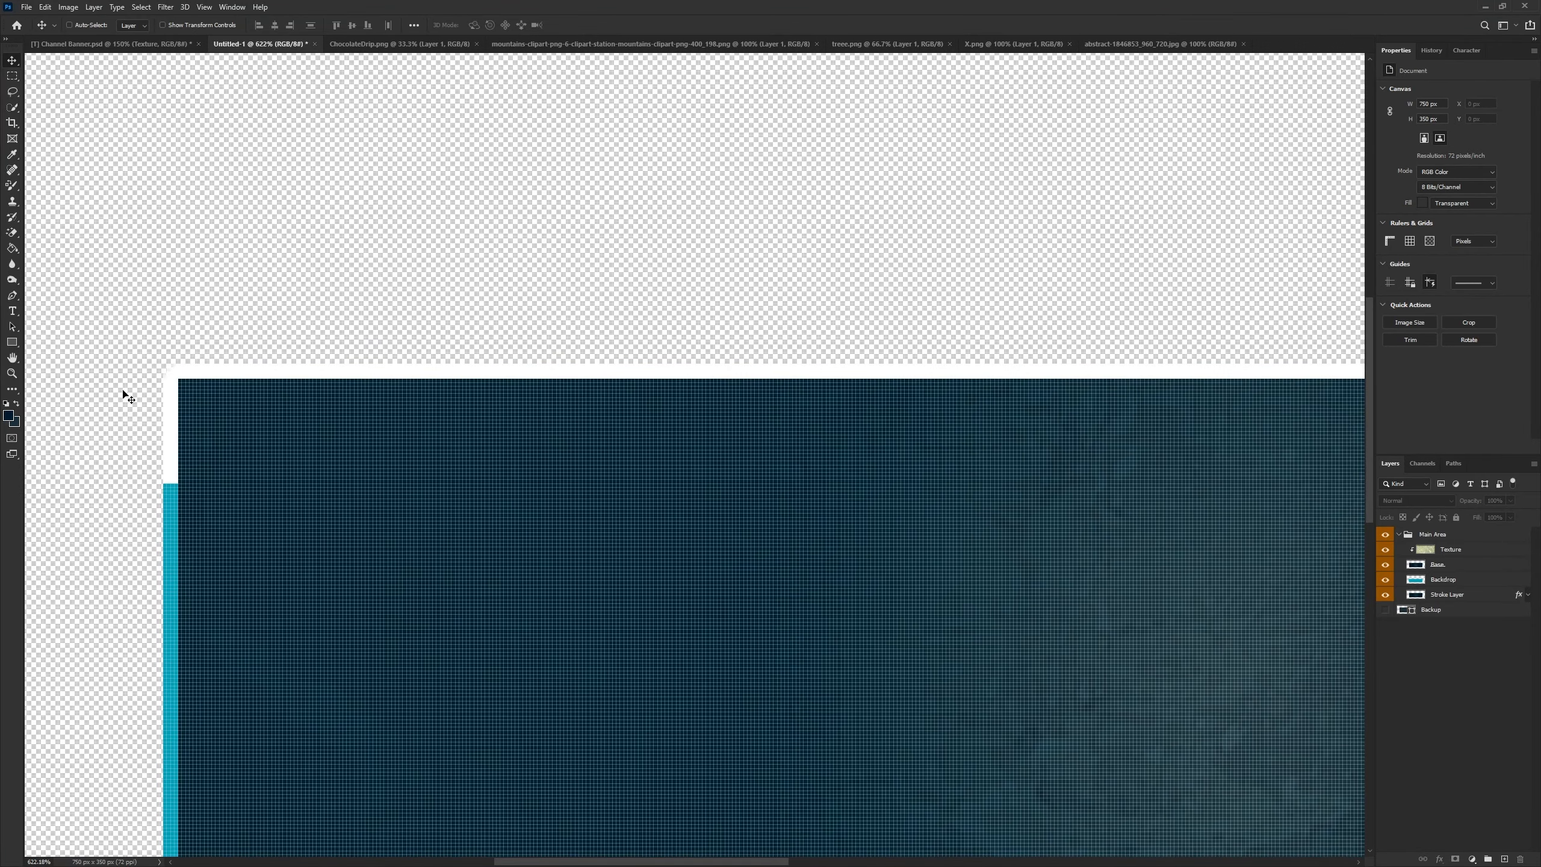
scroll(309, 465, "down", 3)
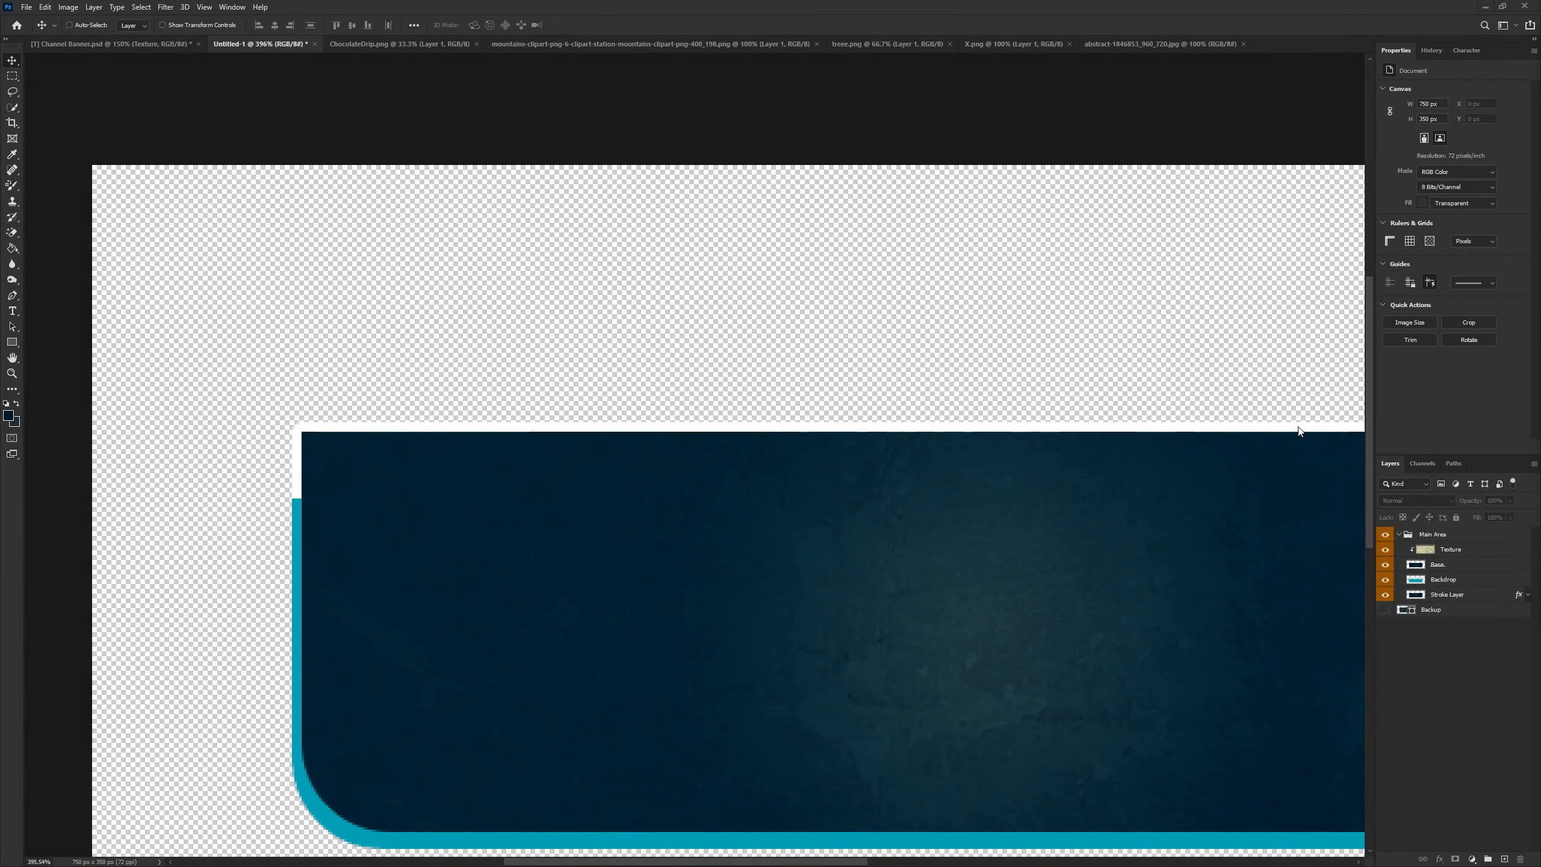
scroll(1014, 437, "down", 5)
scroll(612, 425, "up", 1)
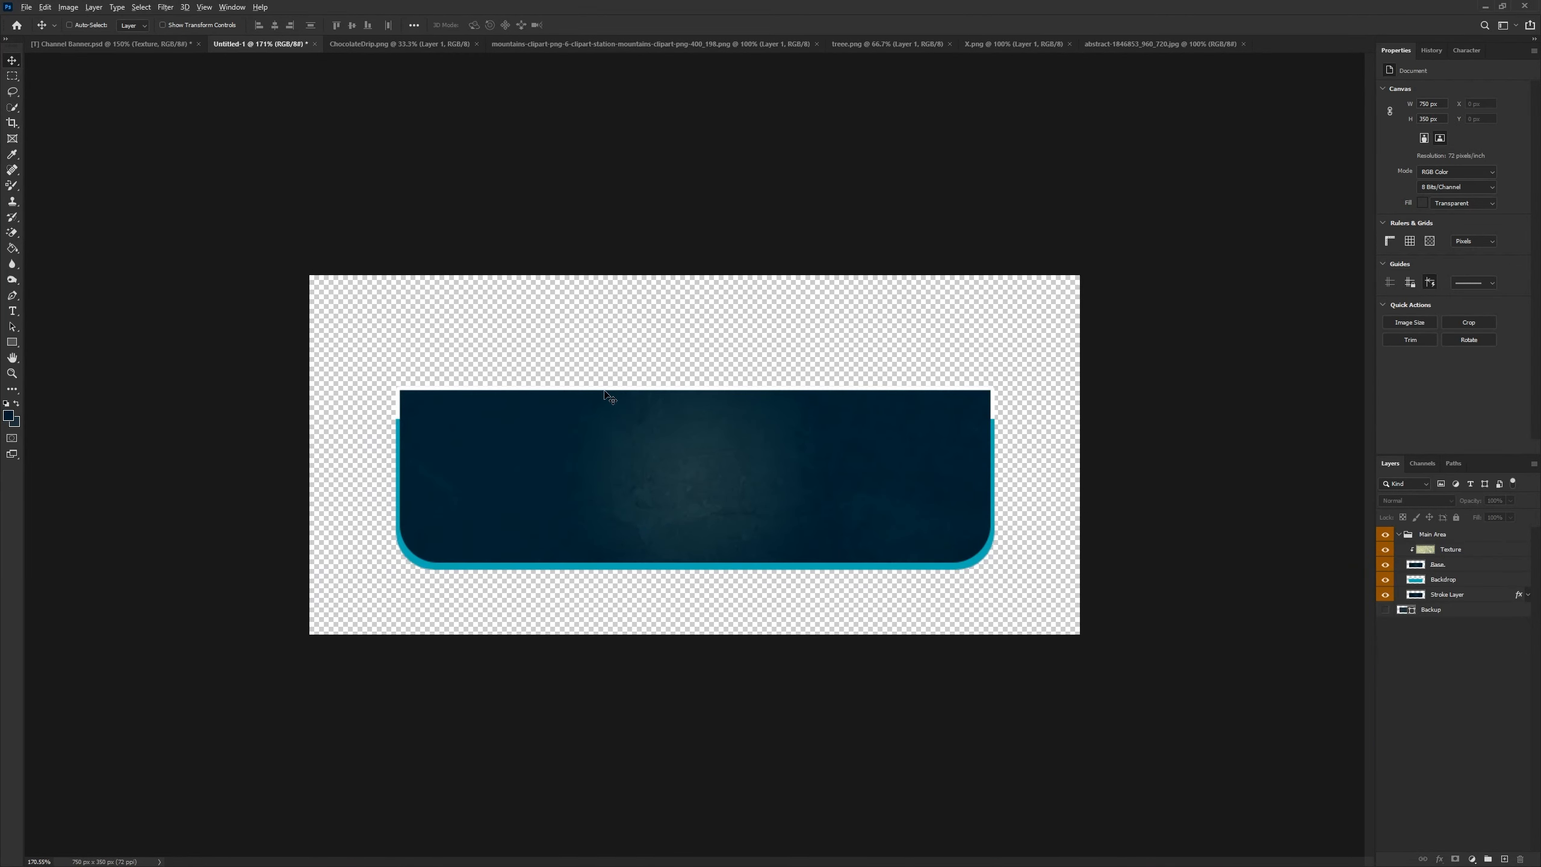
scroll(607, 395, "up", 1)
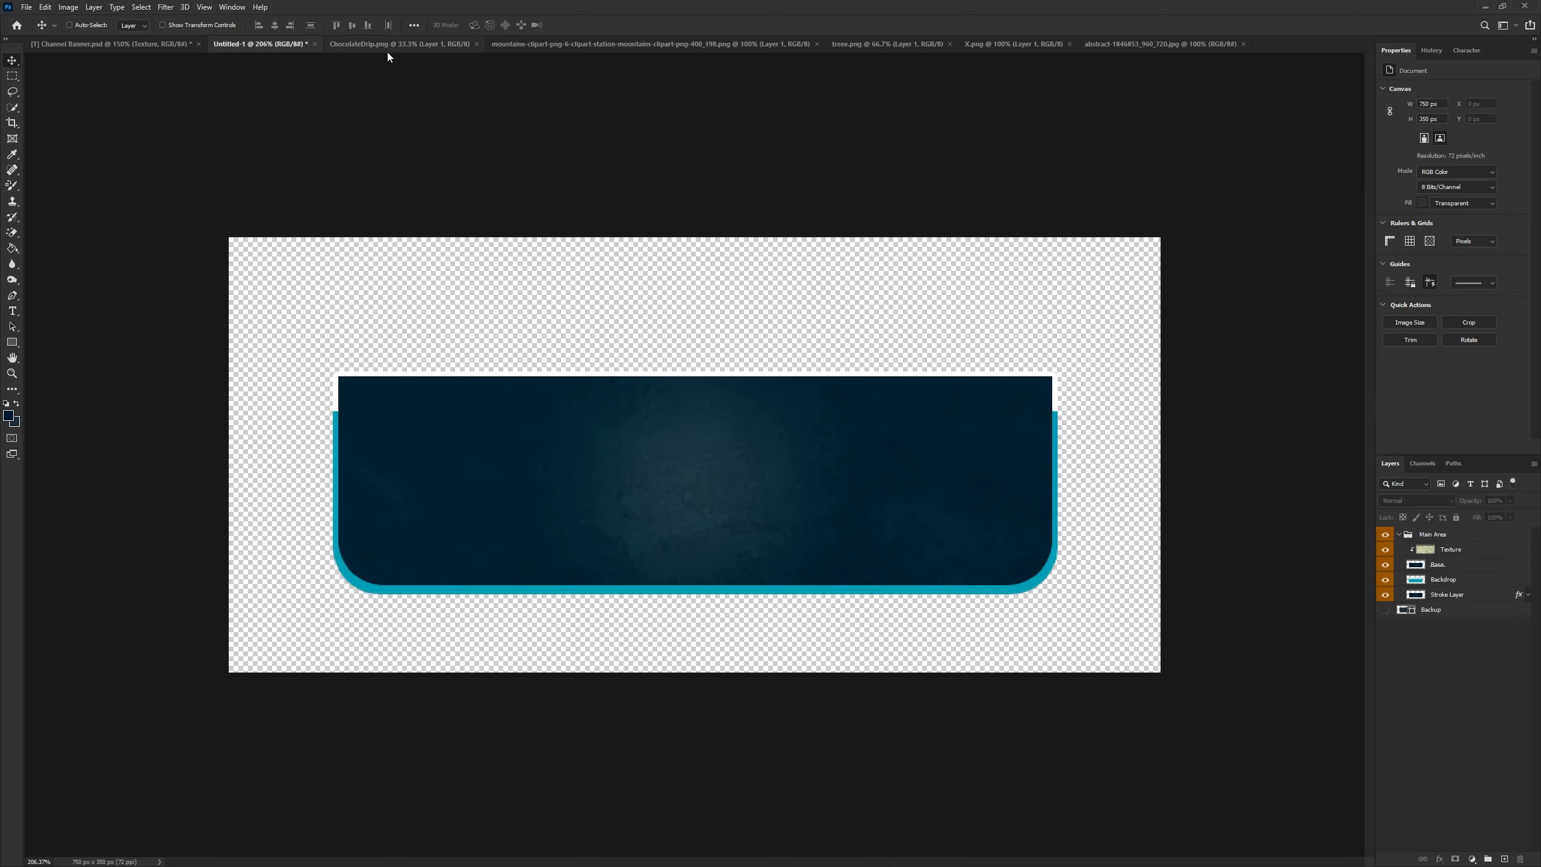
- Bring the chocolate drip image into the banner document from its open tab
left_click(360, 46)
left_click_drag(573, 439, 717, 405)
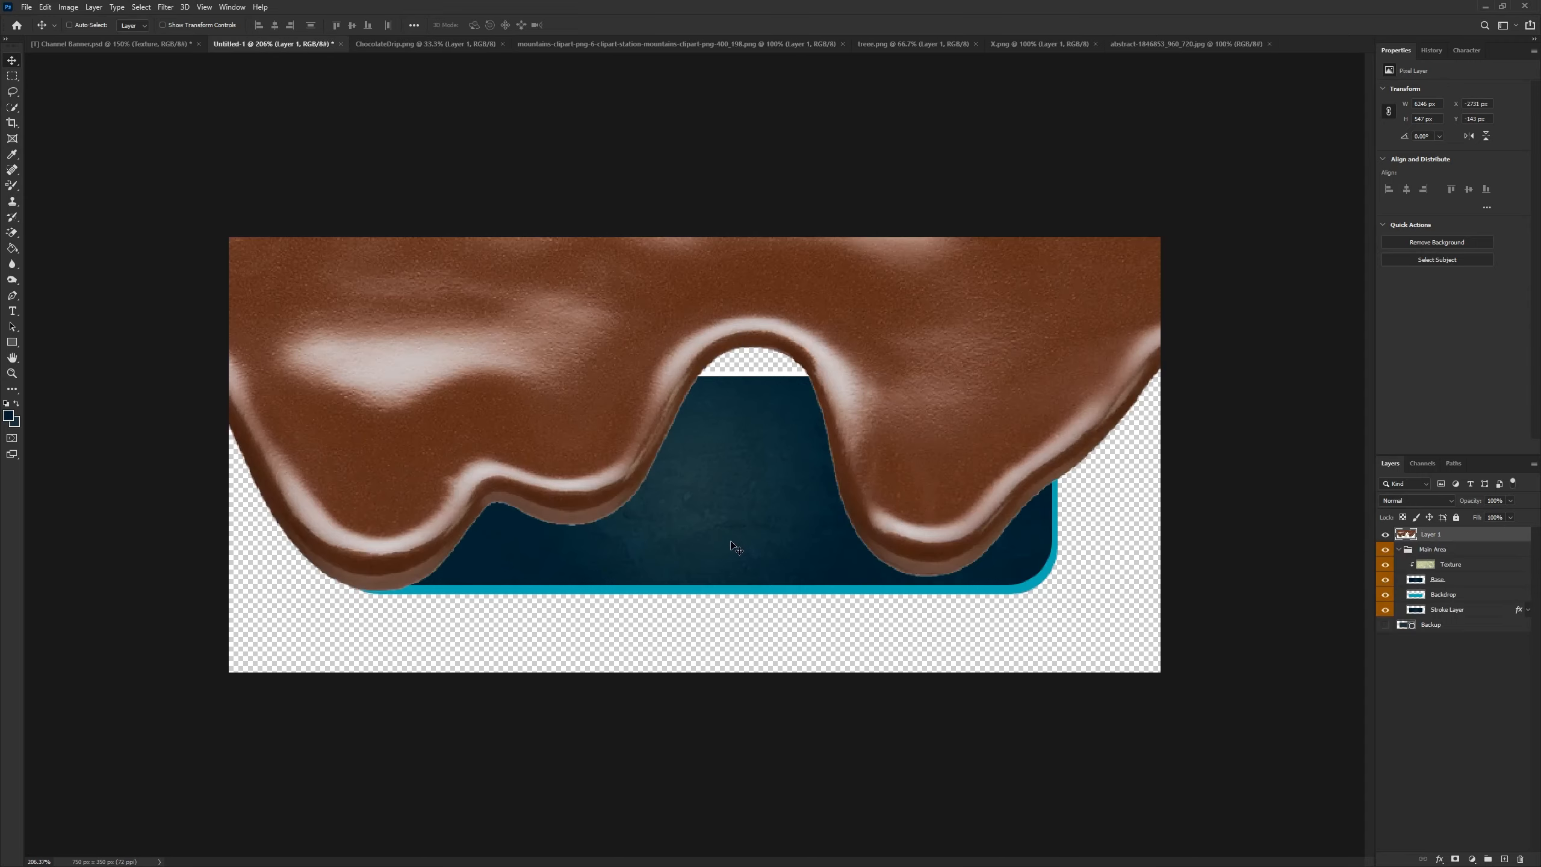
- Scale down the chocolate drip layer and position it across the banner's top edge
key("ctrl+t")
key("ctrl+0")
left_click_drag(1256, 399, 821, 464)
key("ctrl+1")
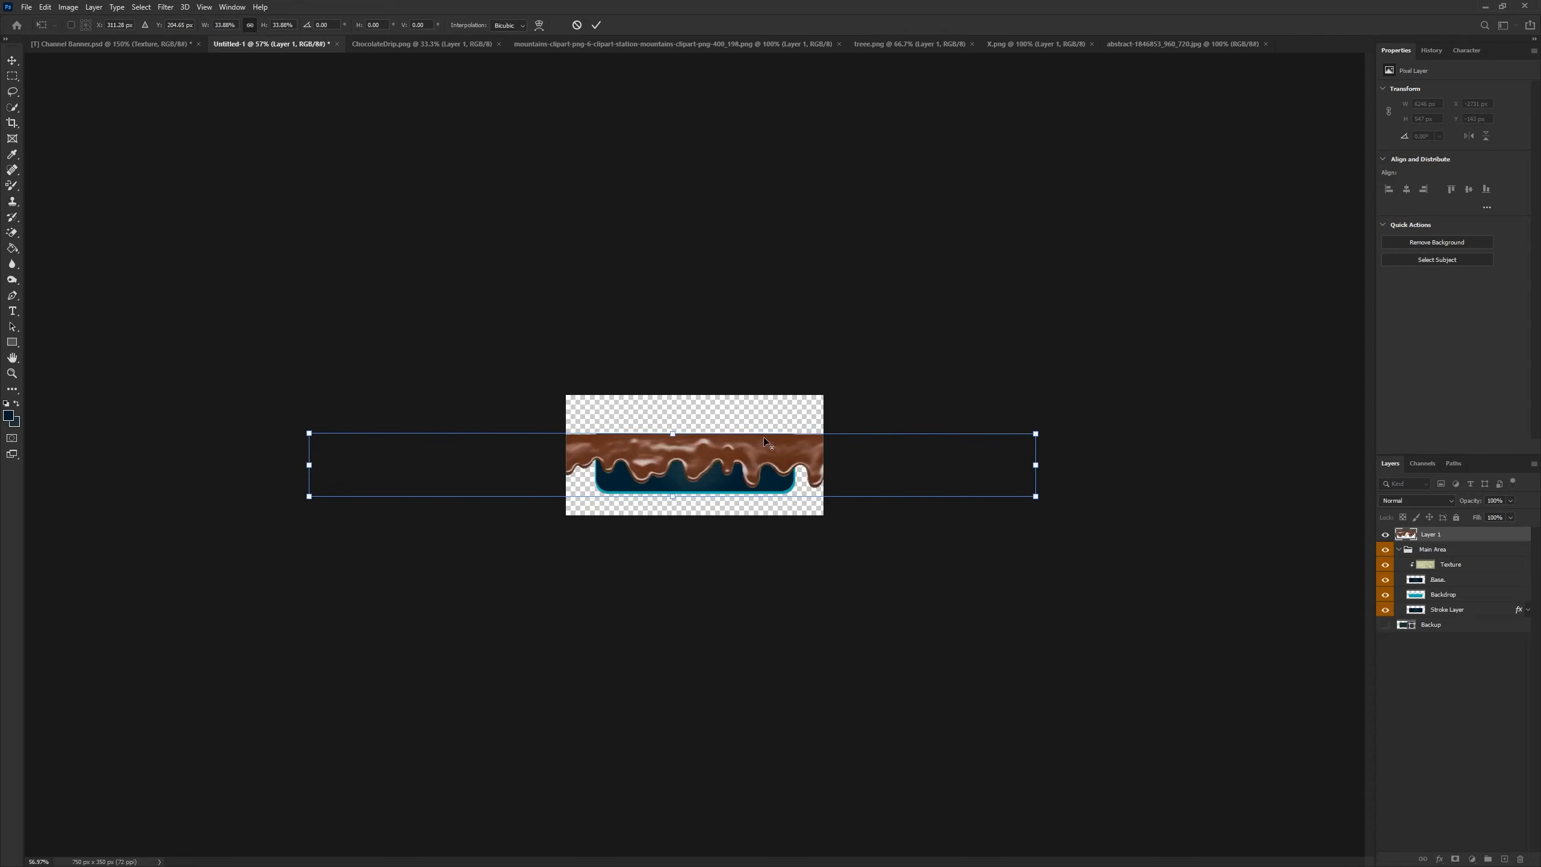
left_click_drag(1303, 423, 1120, 468)
left_click_drag(829, 494, 775, 445)
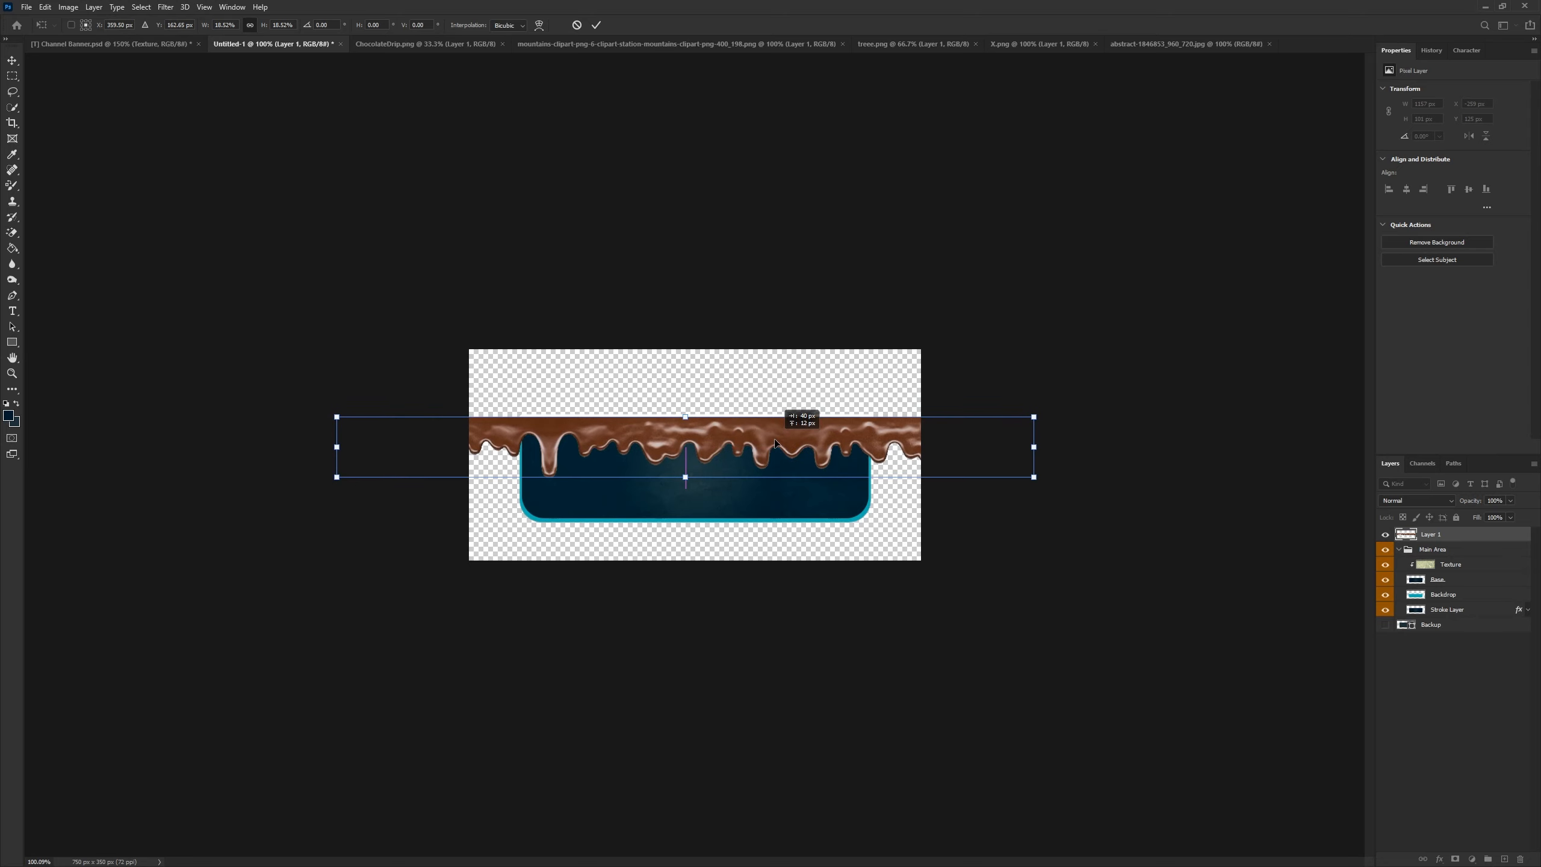
left_click(597, 25)
scroll(1128, 435, "up", 3)
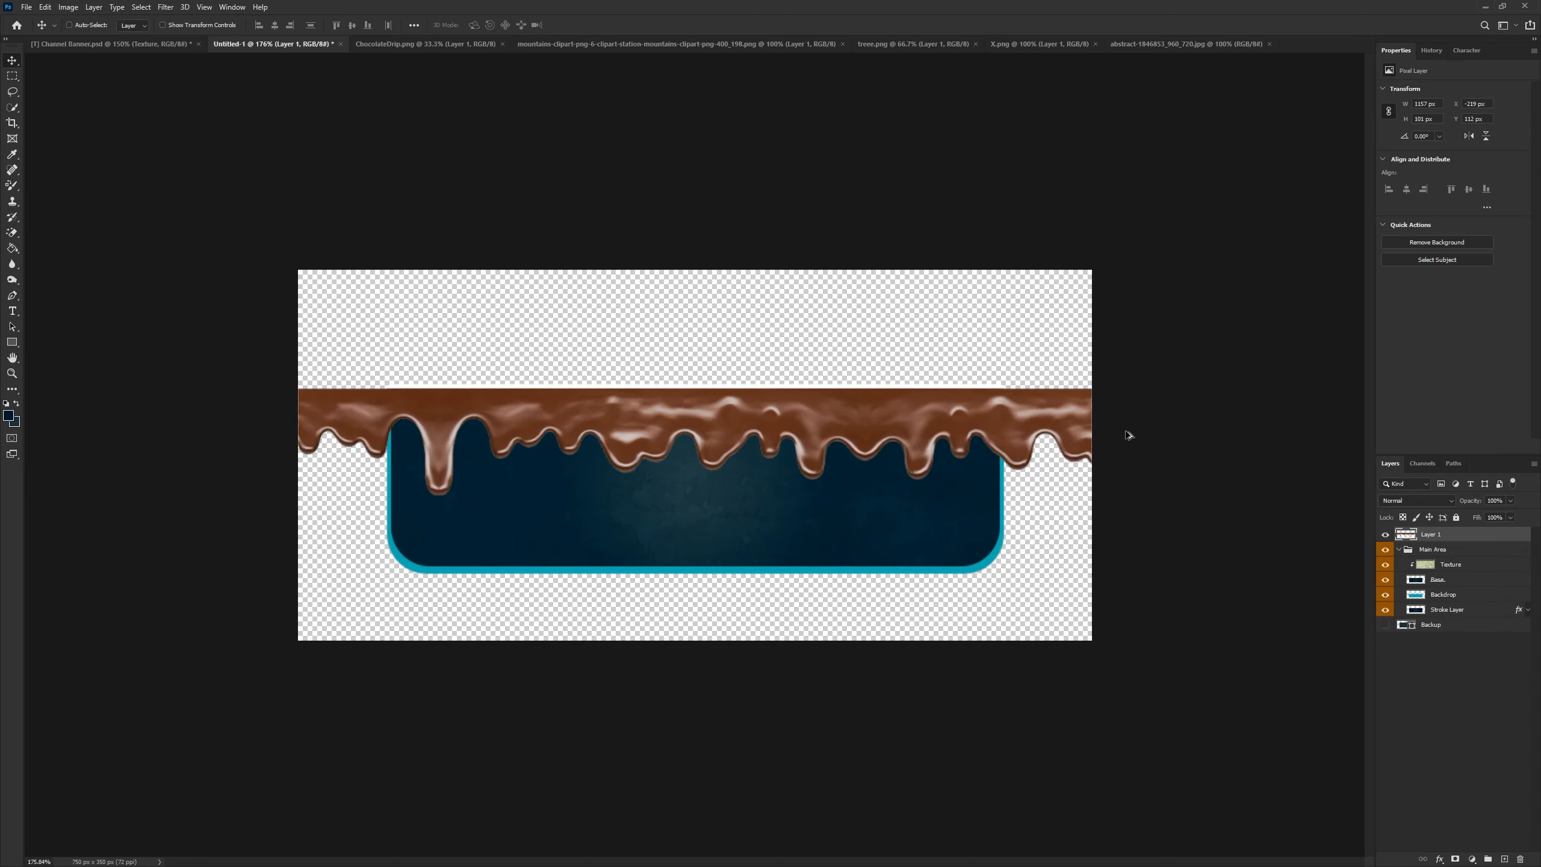
- Apply a Color Overlay of #223843 to the chocolate drip layer
right_click(1422, 534)
left_click(1419, 39)
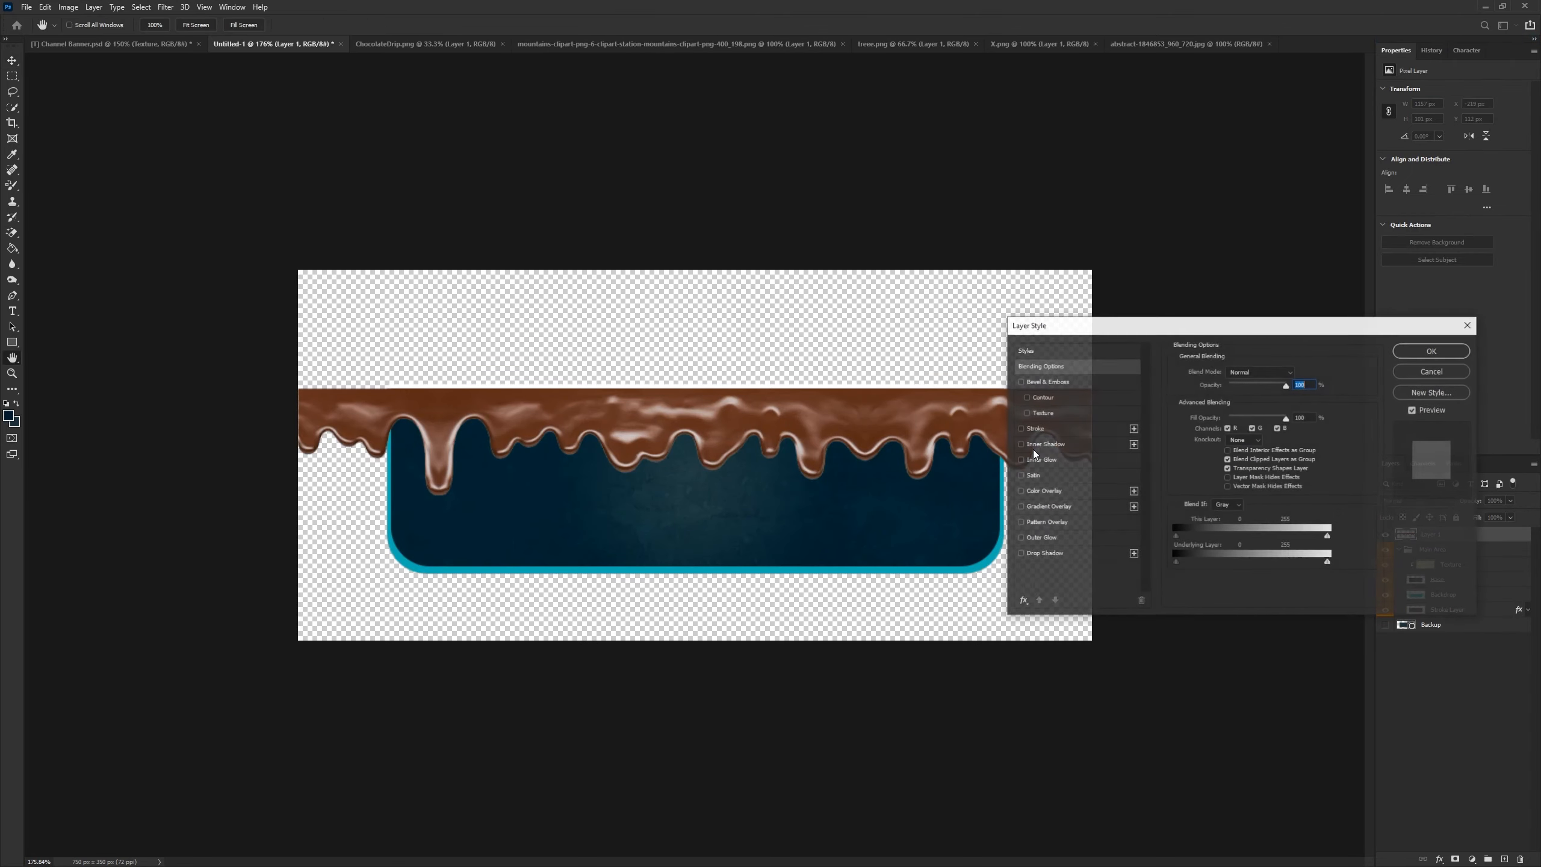
left_click(1050, 493)
left_click(1294, 374)
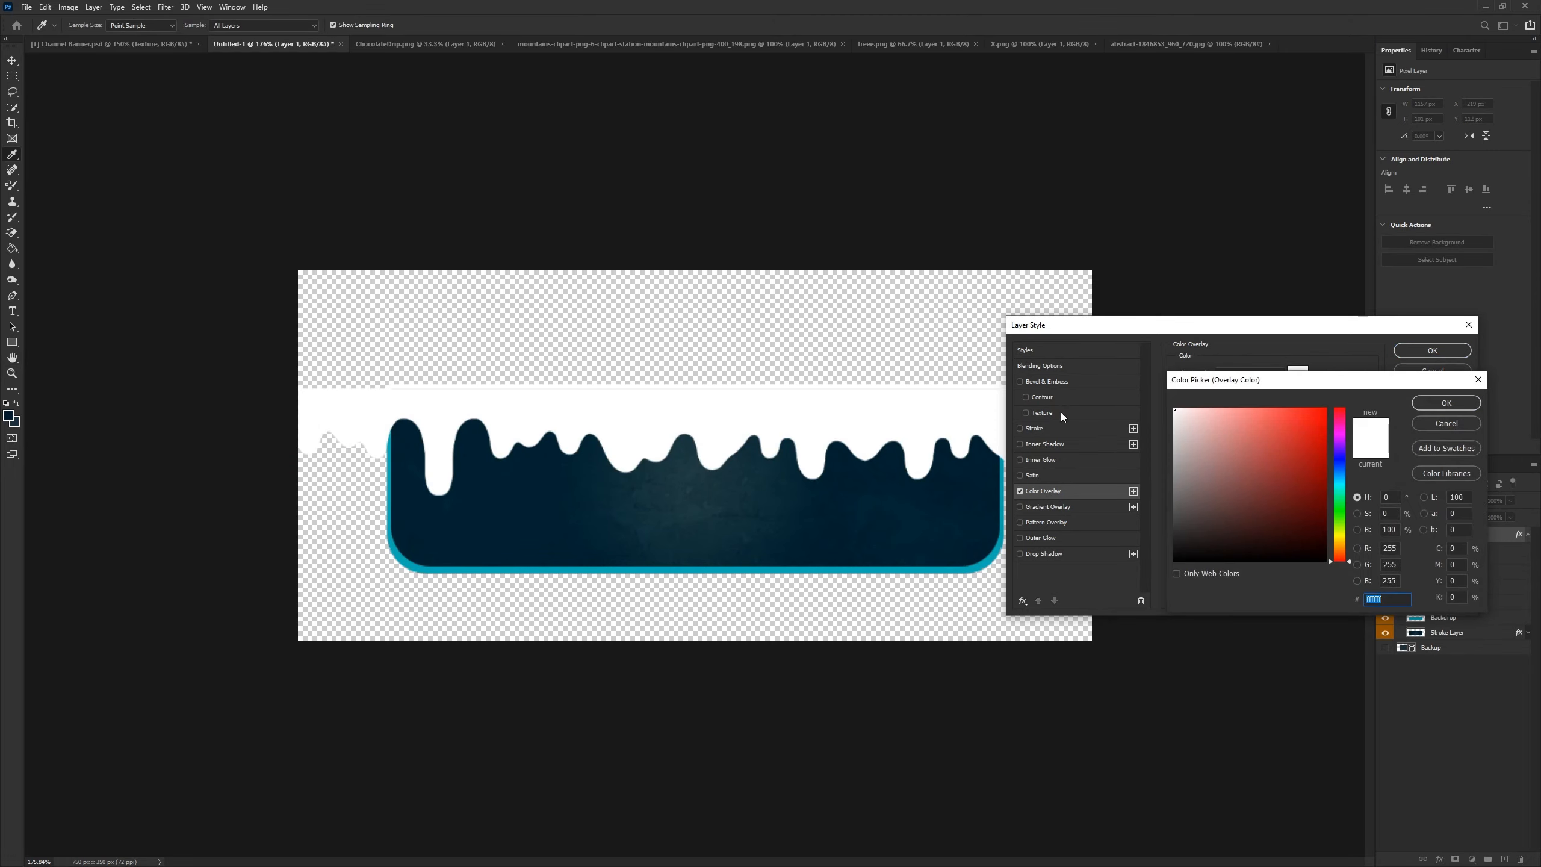
type("223843")
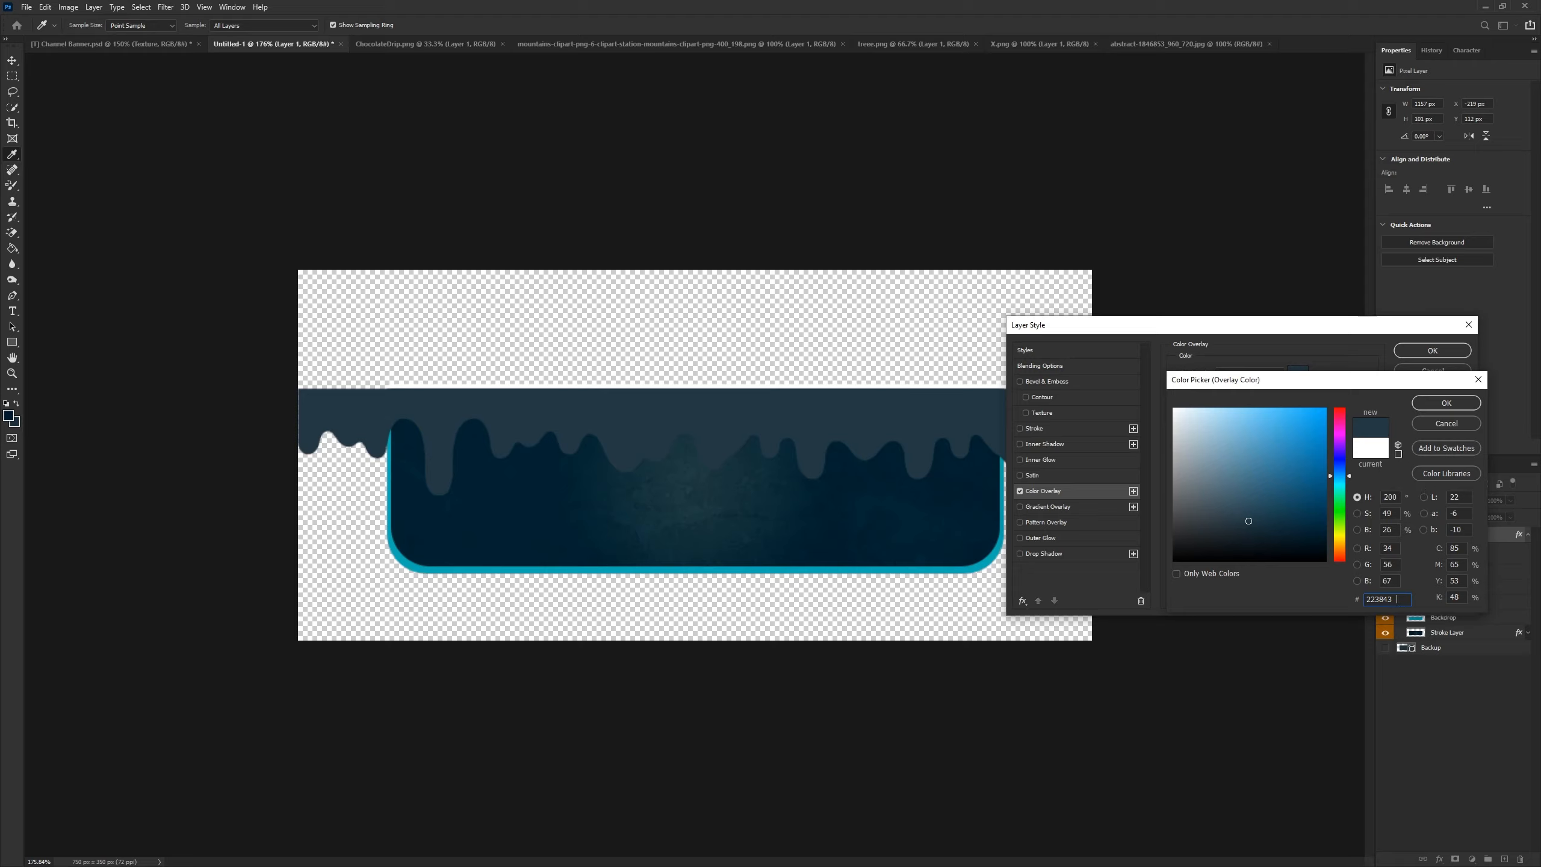
left_click(1436, 411)
left_click(1433, 407)
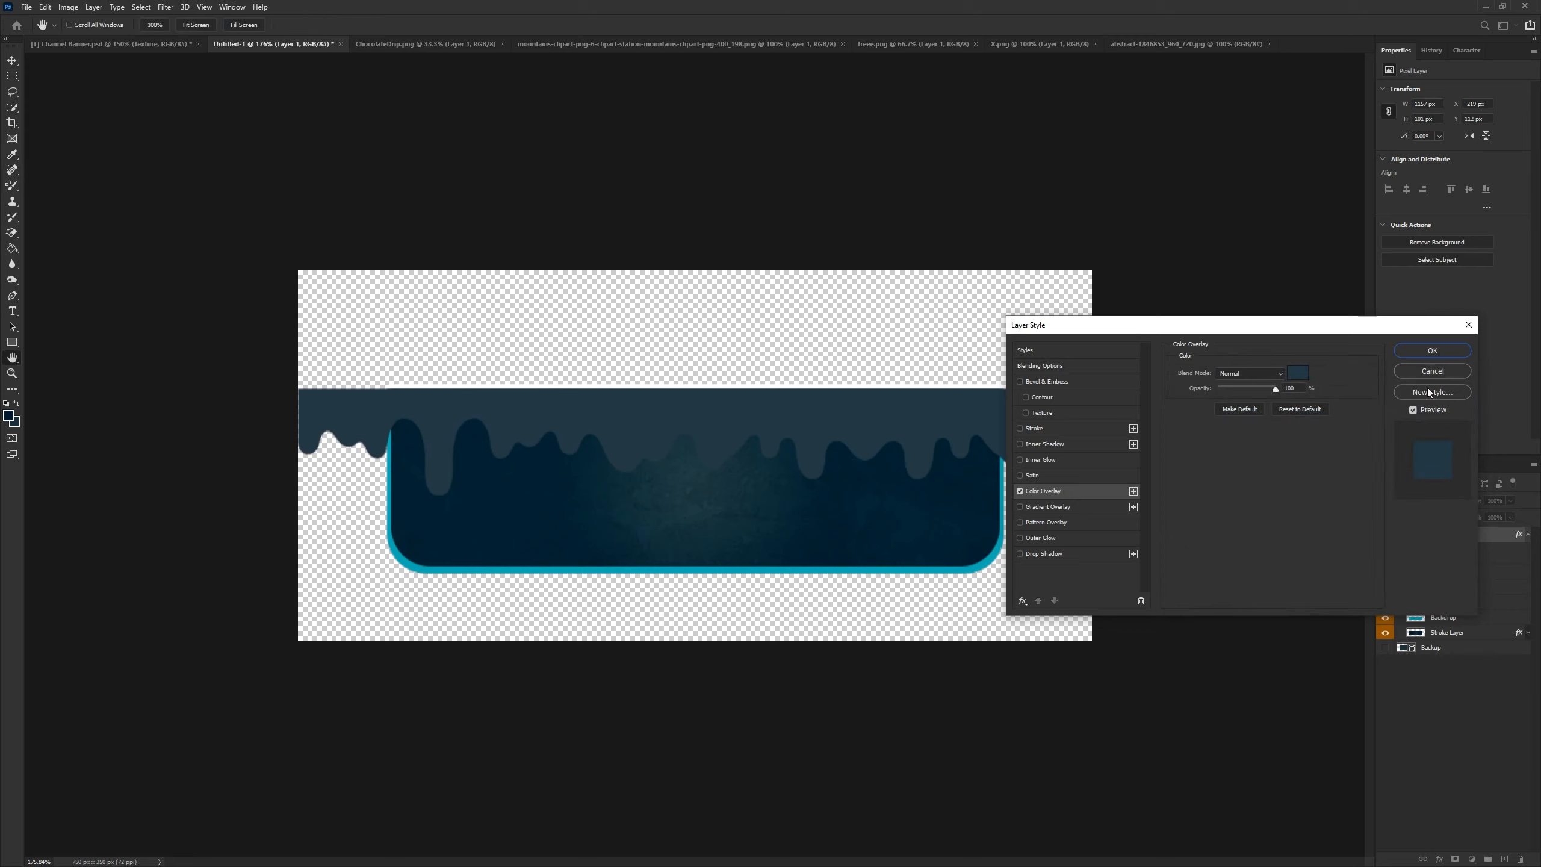
left_click(1431, 351)
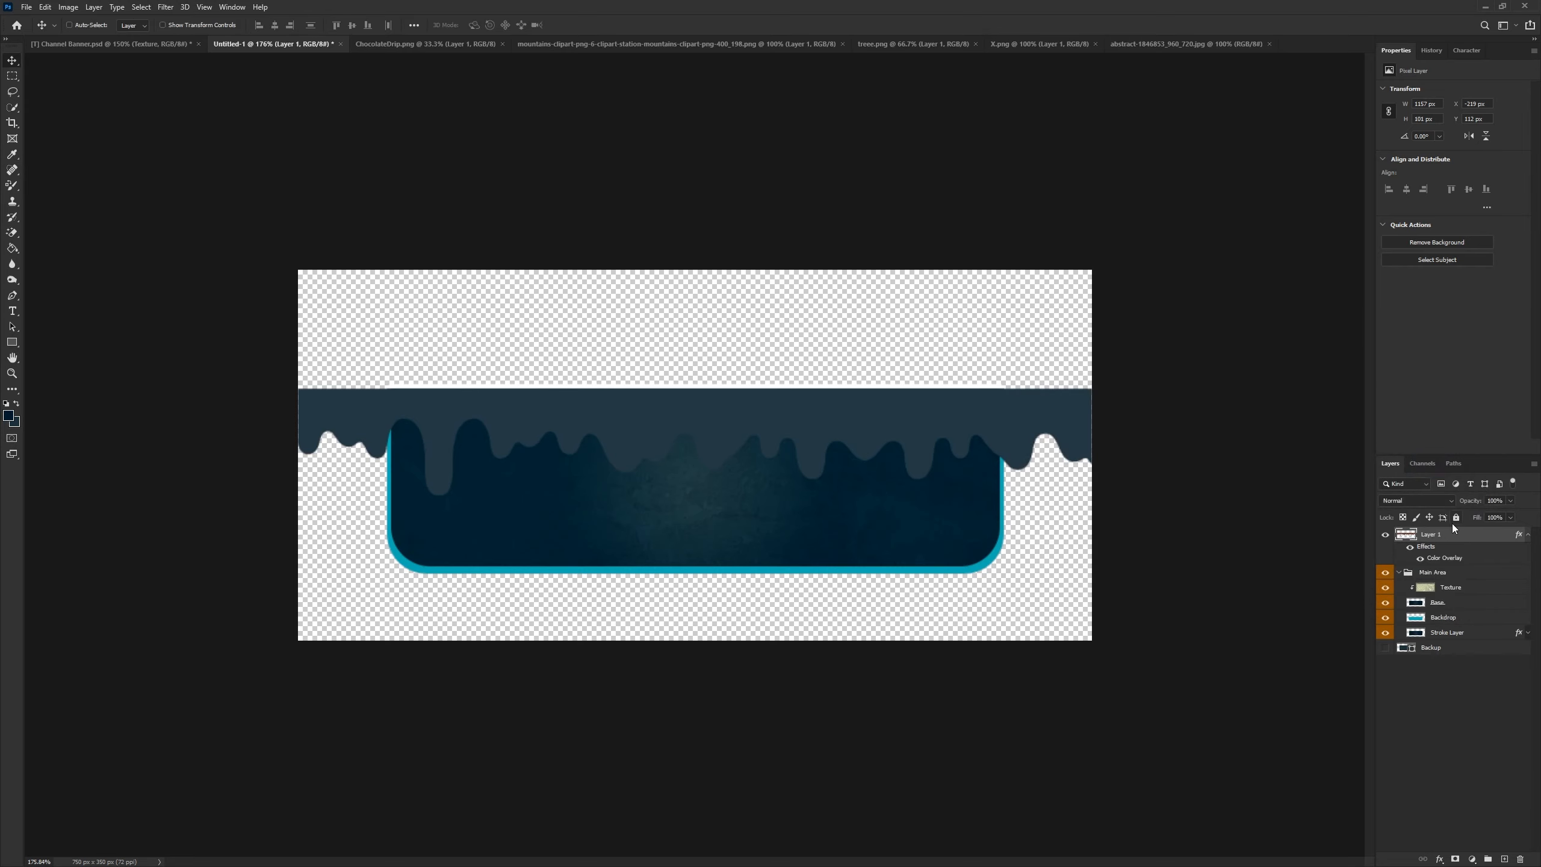
- Rasterize the drip layer's style and nudge the drip slightly left
right_click(1462, 532)
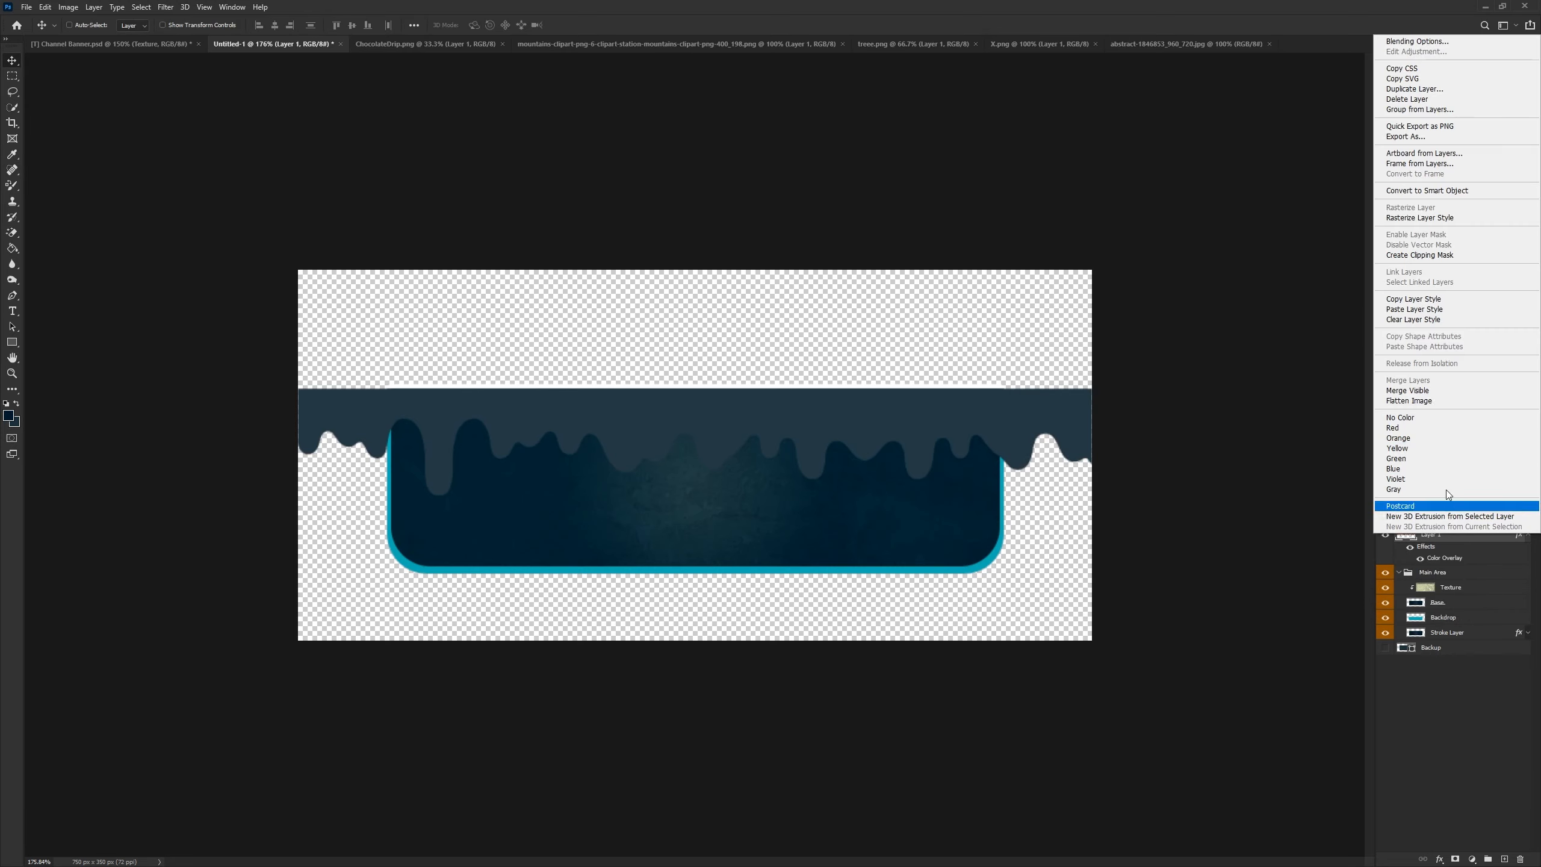
left_click(1420, 217)
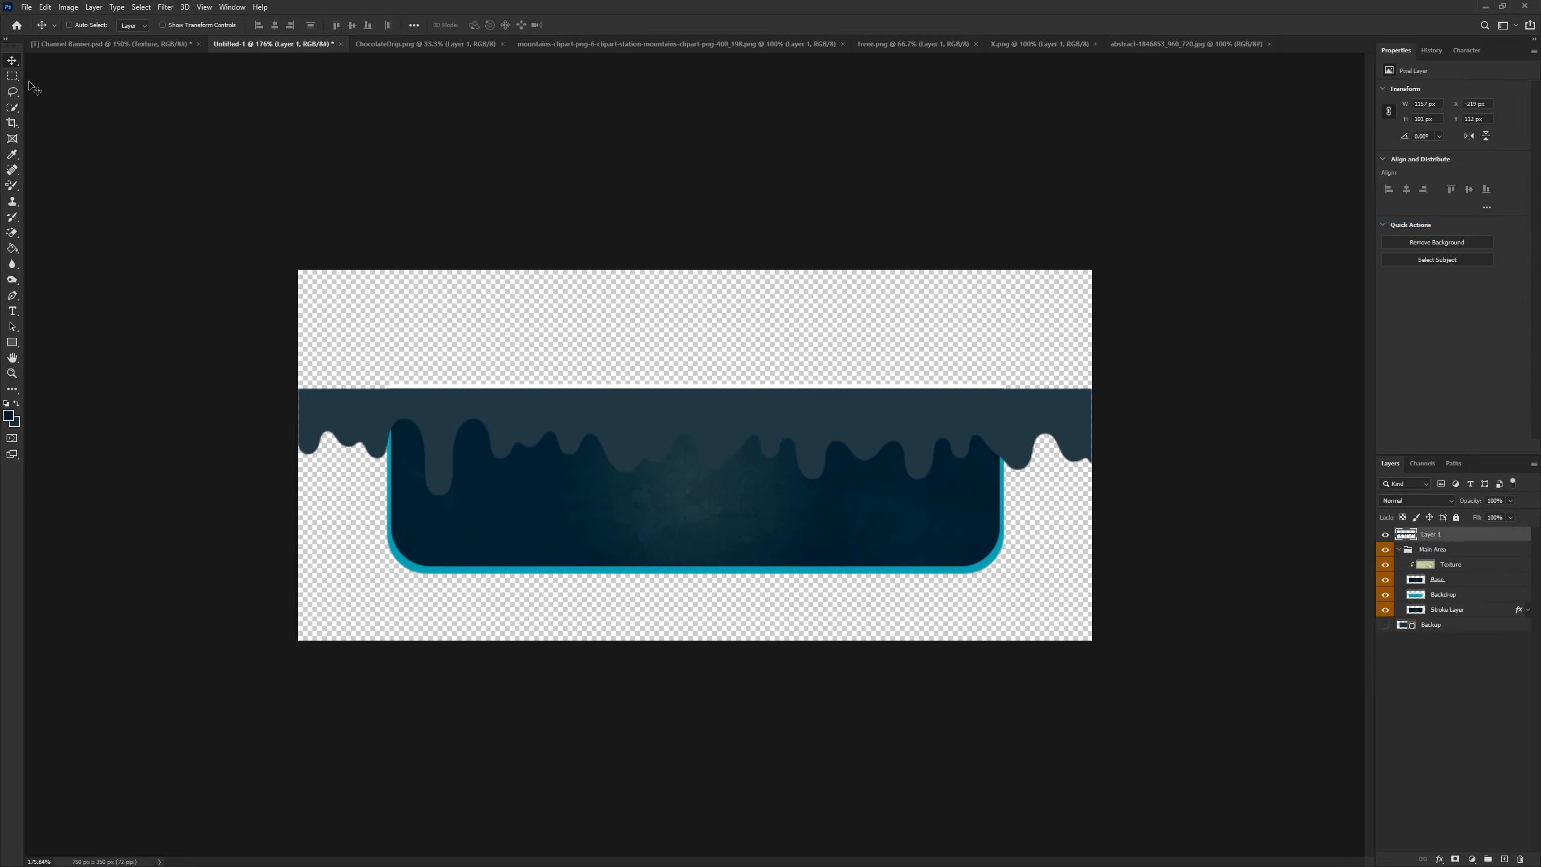
mouse_move(585, 418)
left_mouse_down()
mouse_move(588, 386)
mouse_move(565, 381)
mouse_move(564, 421)
left_mouse_up()
- Move the drip layer into the Main Area group as a clipped layer named "Choco Layer"
left_click_drag(1438, 529, 1439, 551)
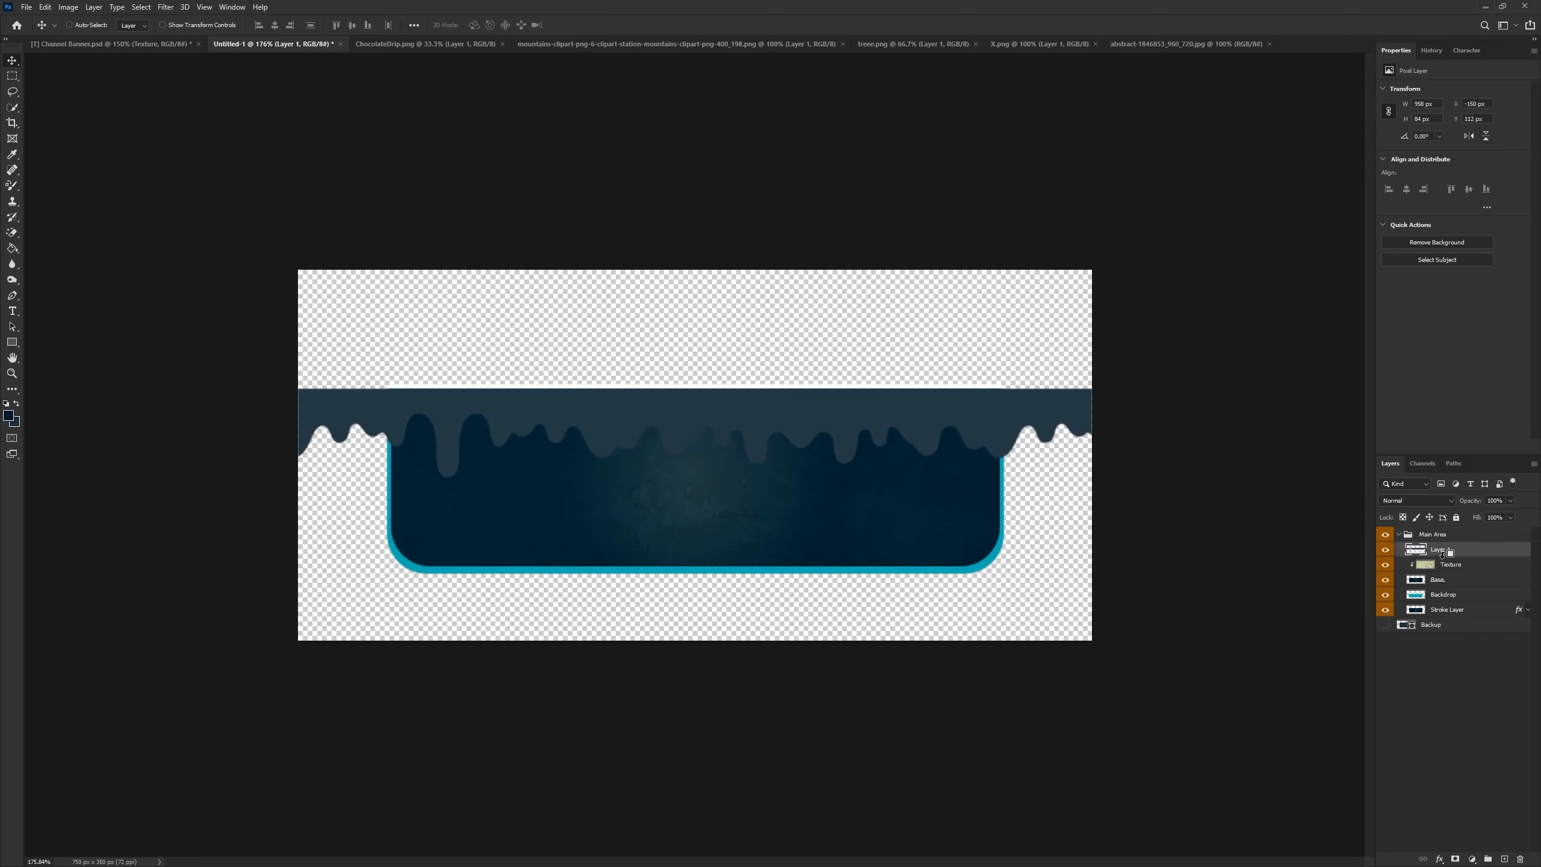
left_click(1457, 557, "alt")
double_click(1457, 550)
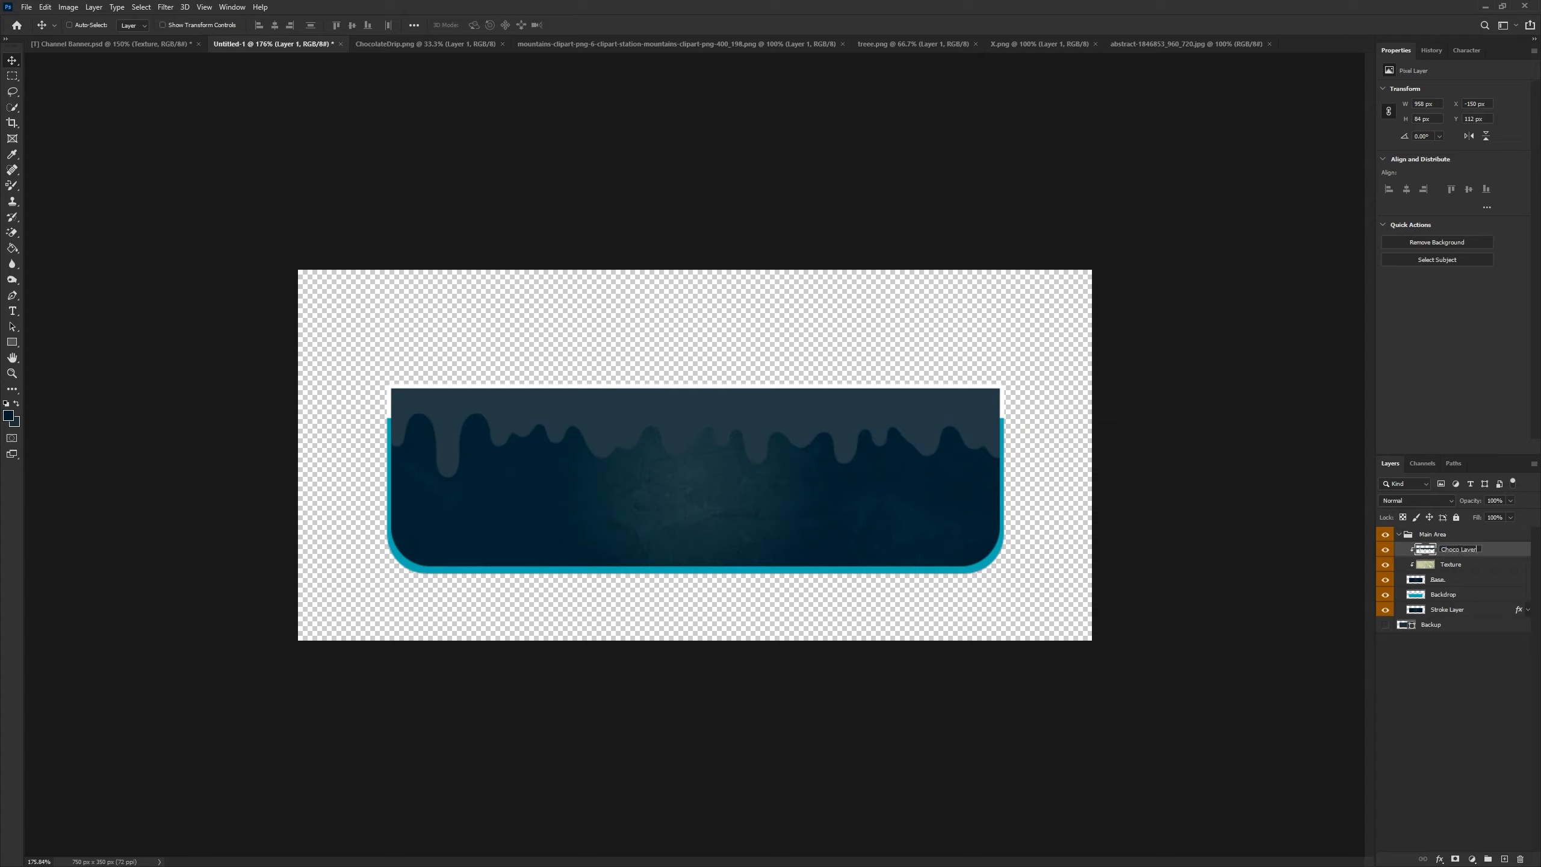
key("Return")
- Bring the mountains image into the banner document from its open tab
left_click(668, 46)
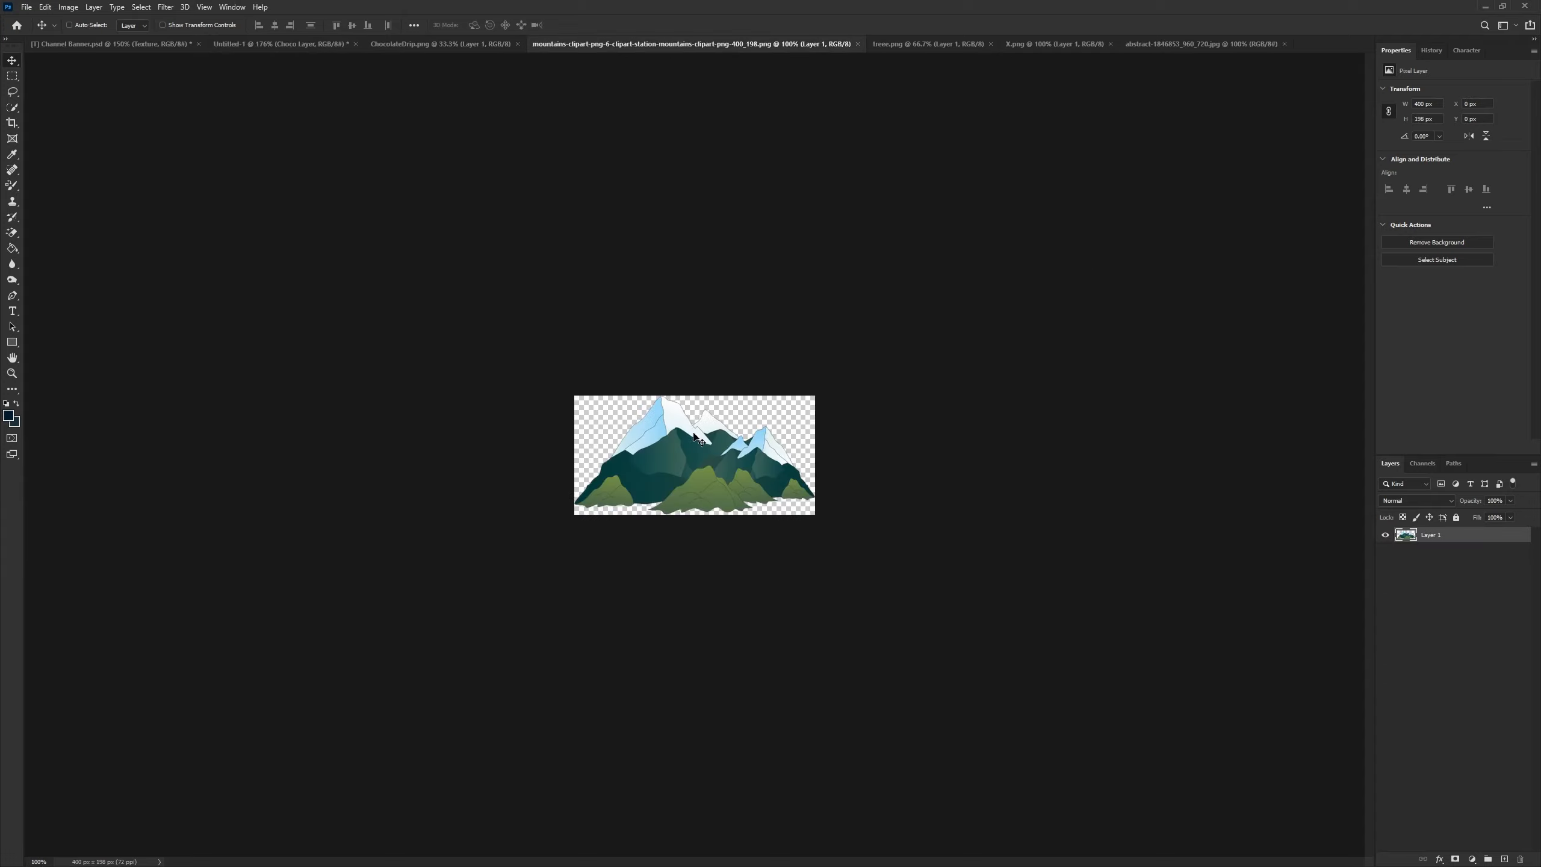
left_click_drag(694, 455, 725, 537)
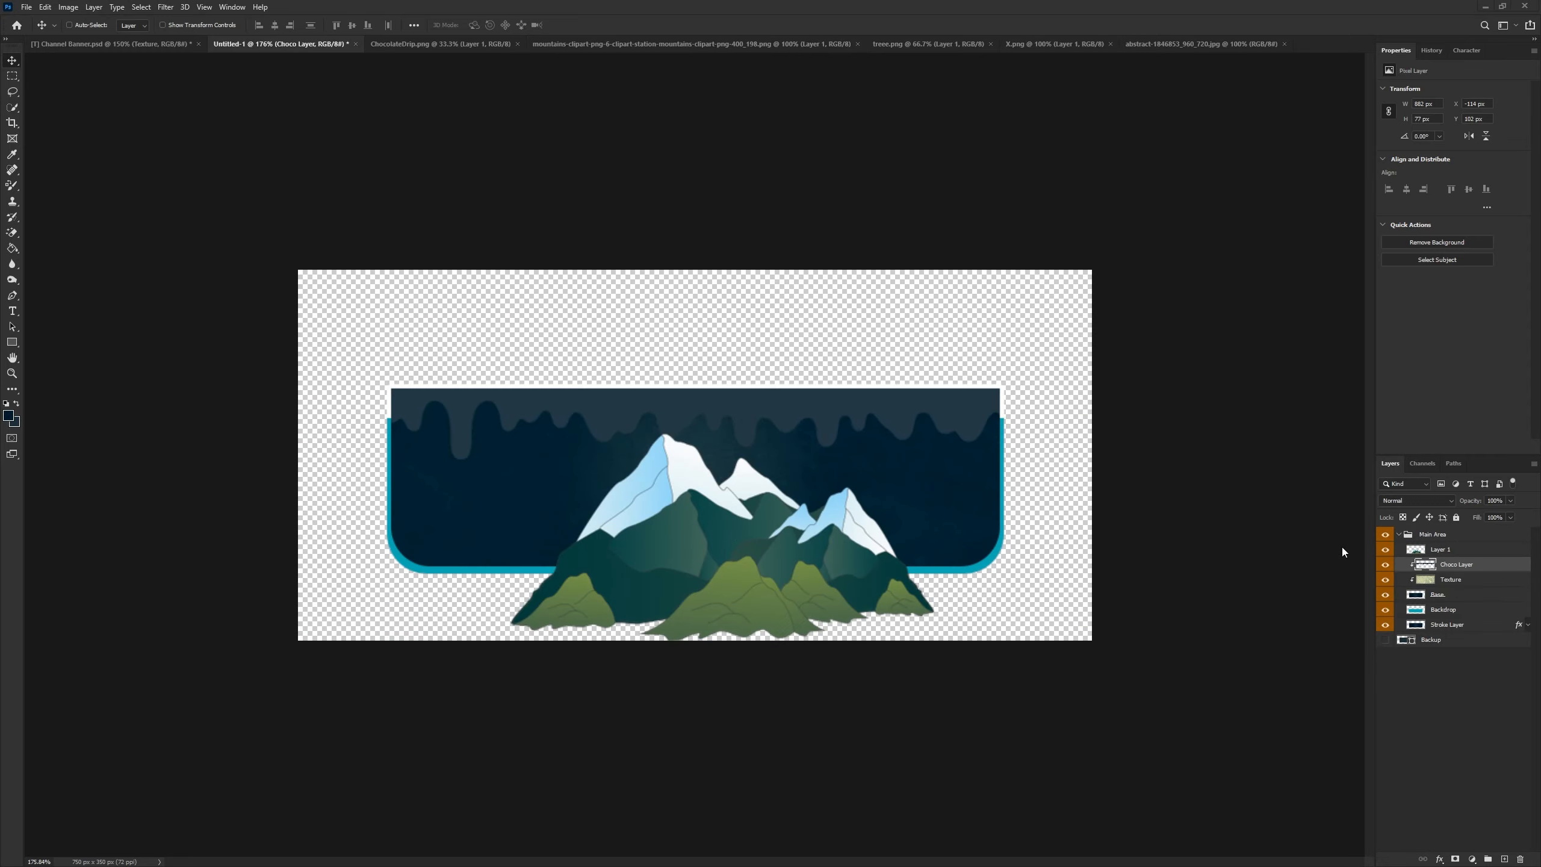
- Apply the same #223843 Color Overlay to the mountains layer
right_click(1451, 550)
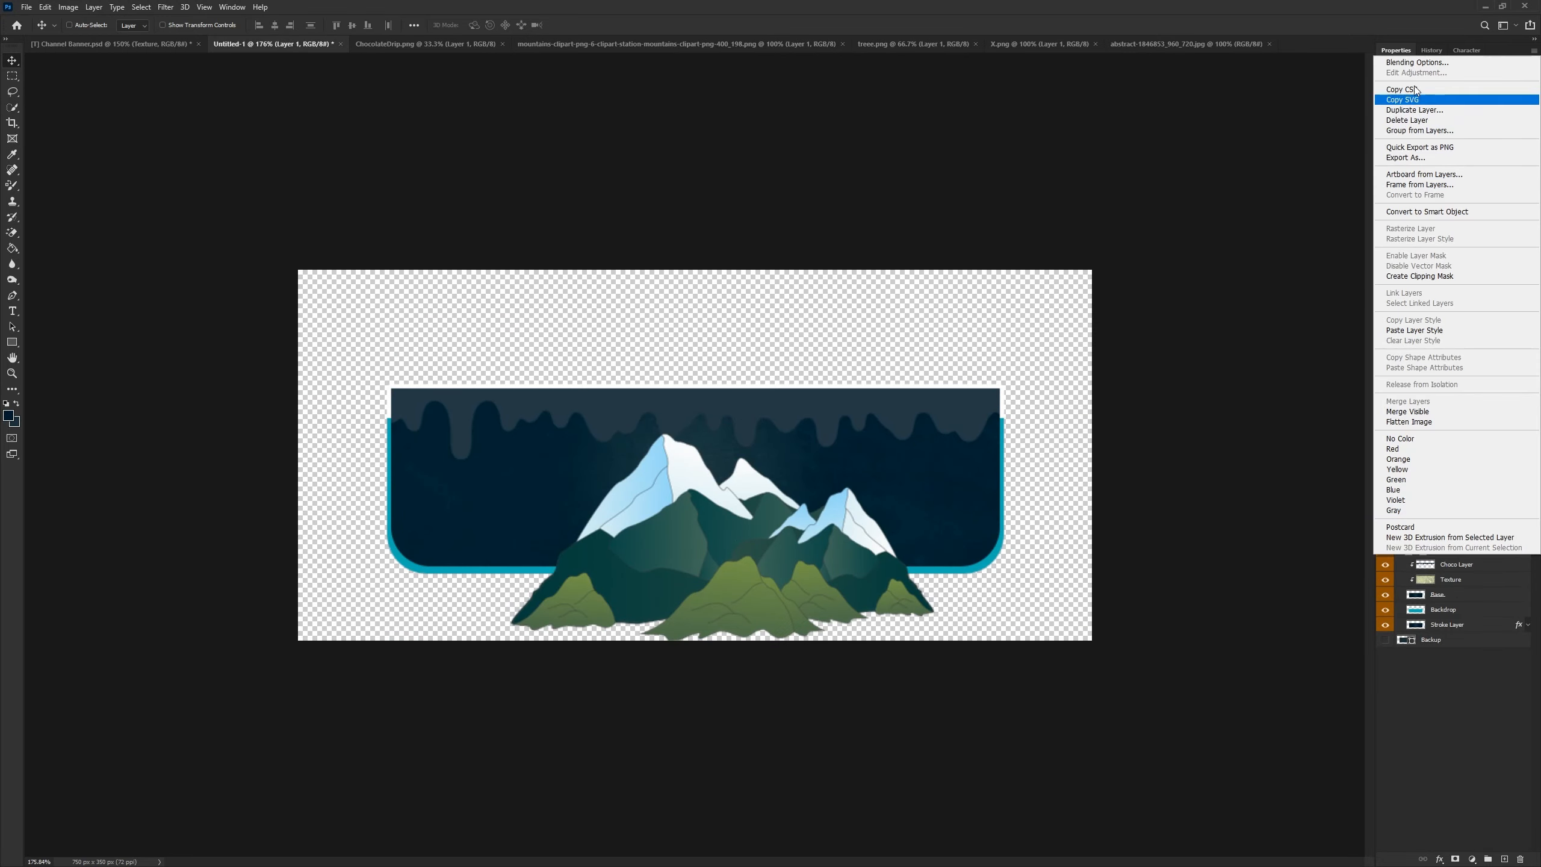
left_click(1414, 63)
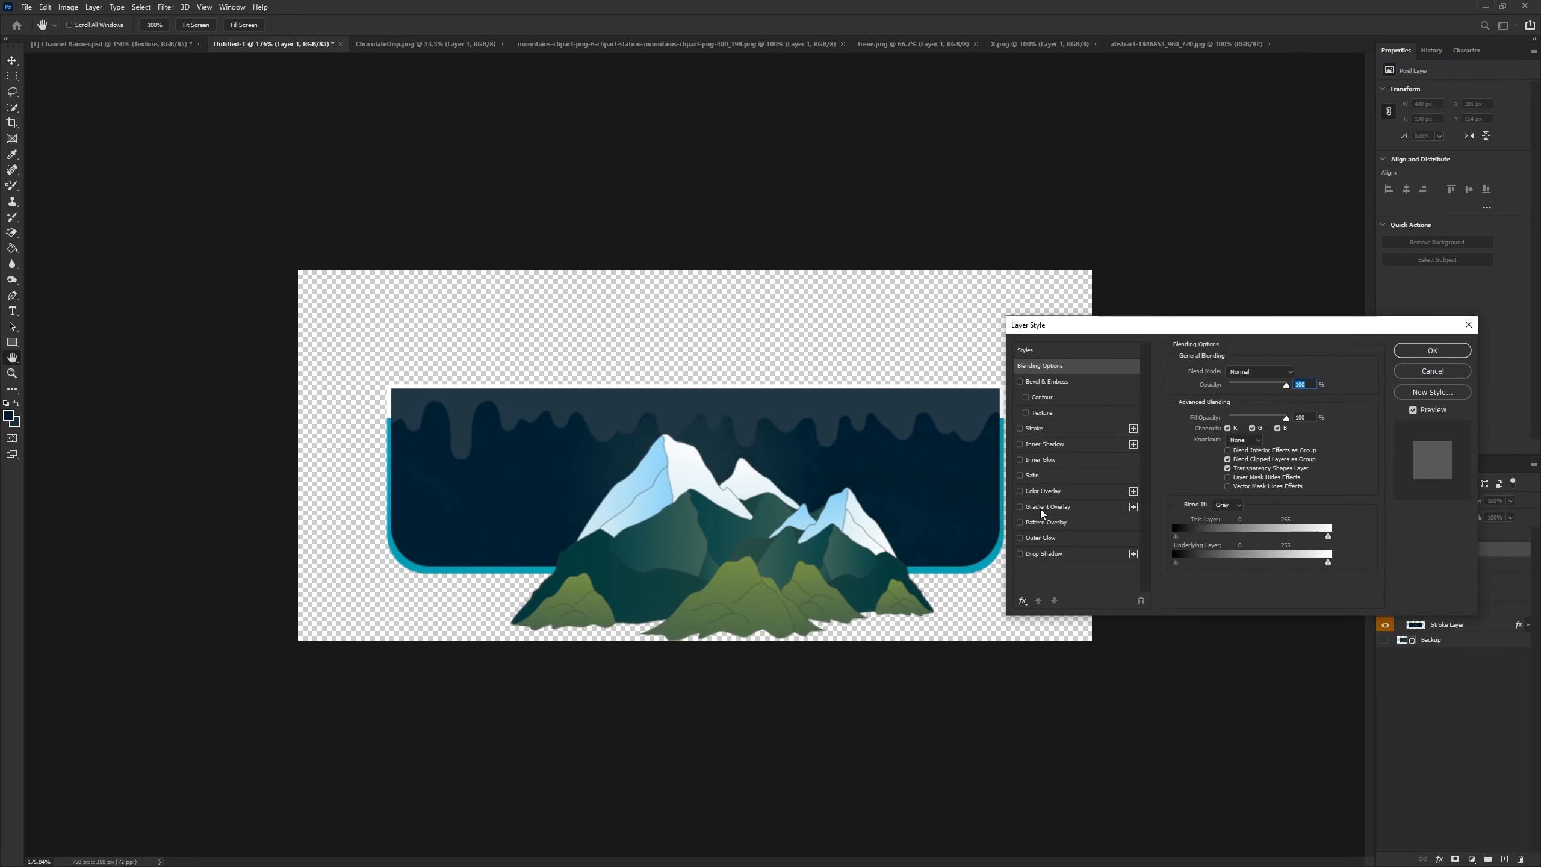
left_click(1043, 490)
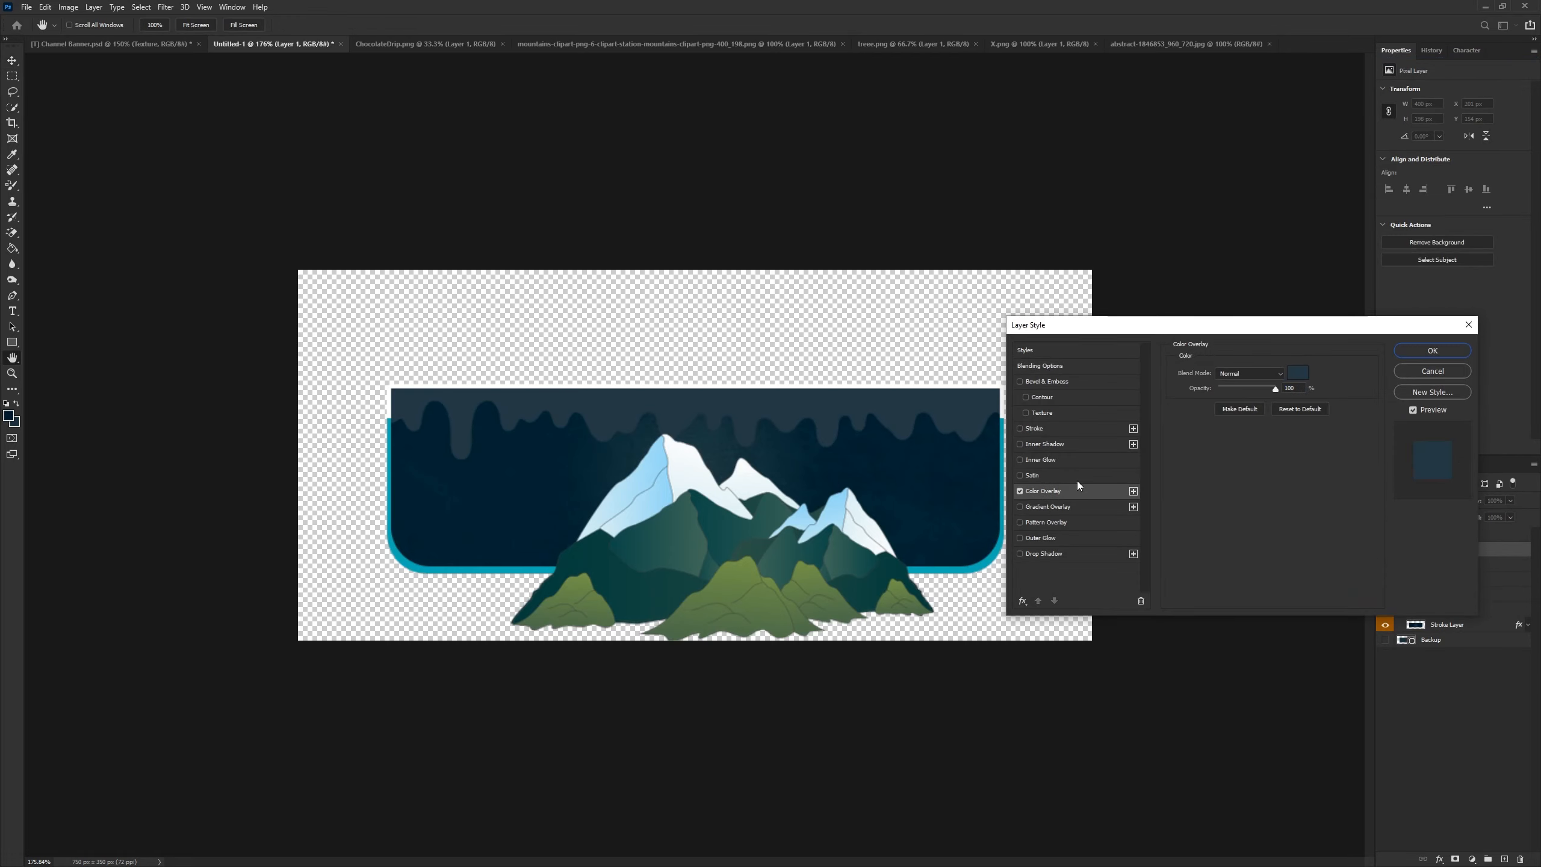
left_click(1308, 374)
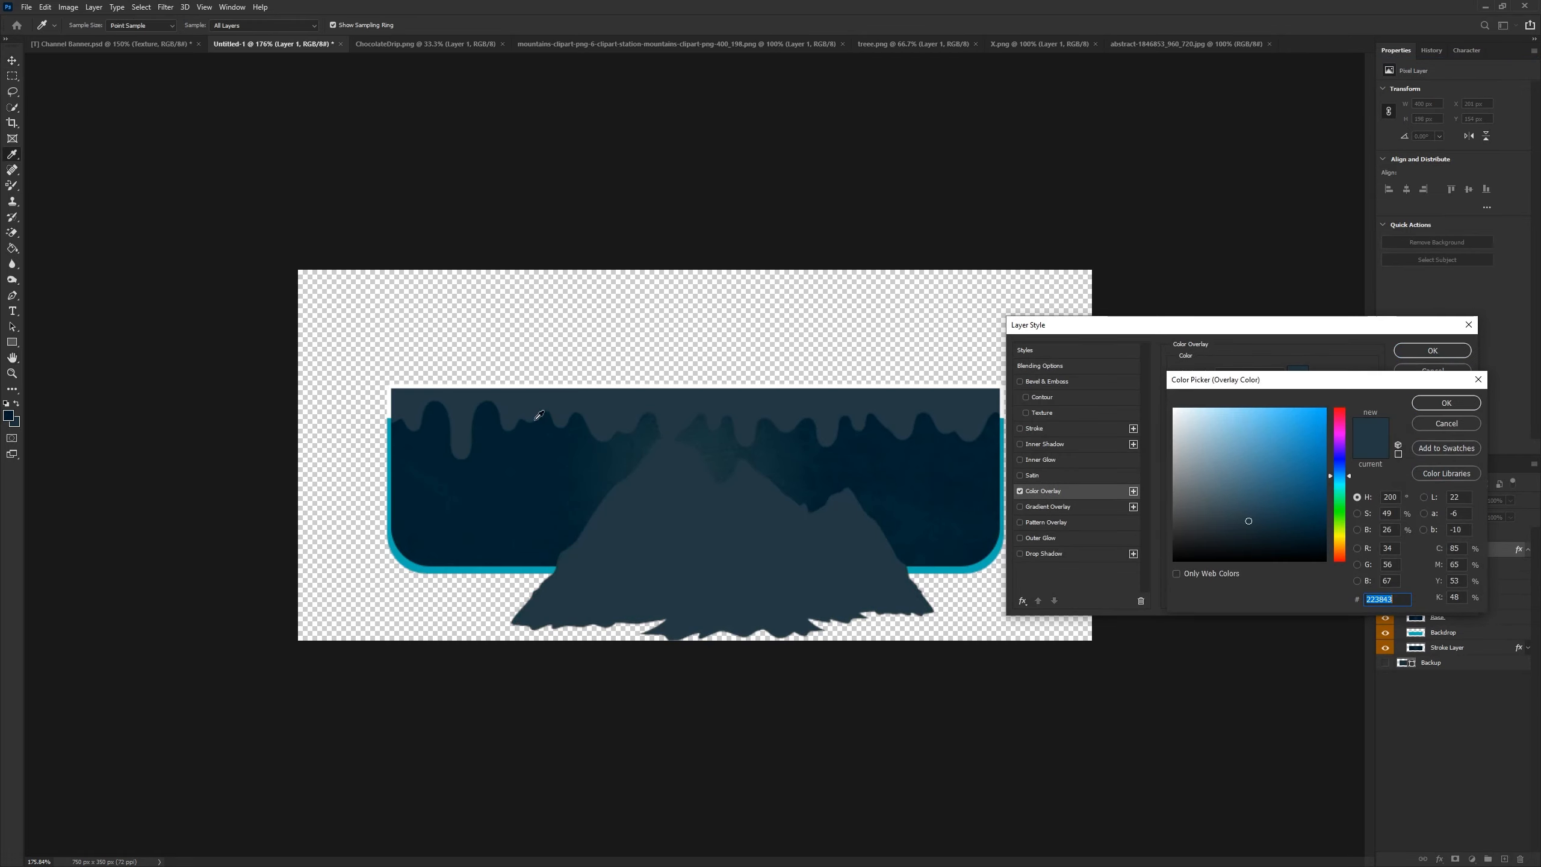
left_click(1446, 402)
left_click(1433, 350)
- Rasterize the mountains layer's style and clip it to the banner layers below
right_click(1457, 550)
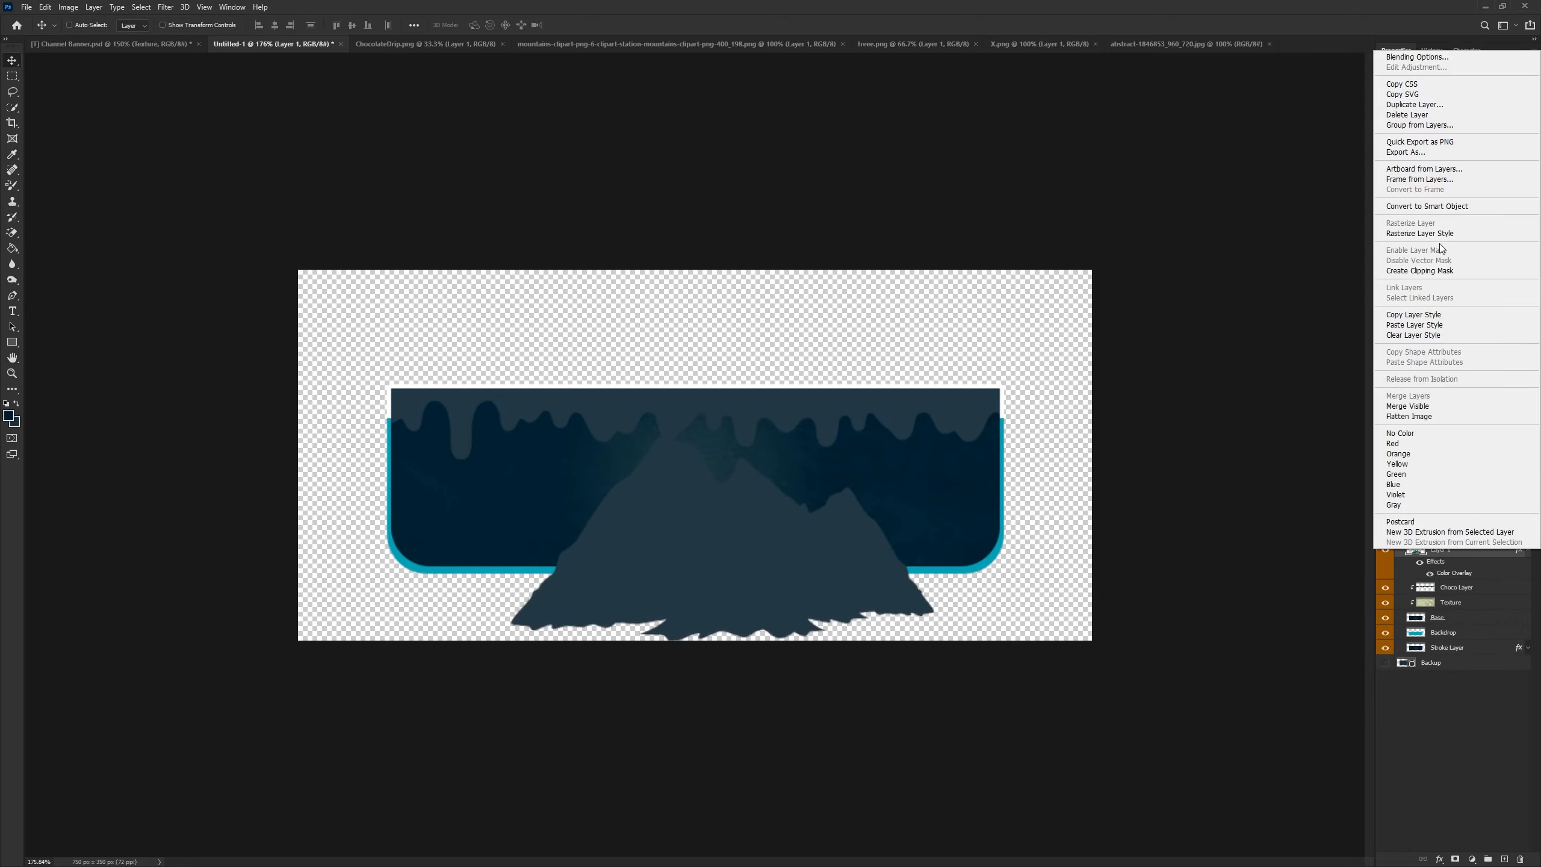
left_click(1431, 233)
left_click(1453, 556, "alt")
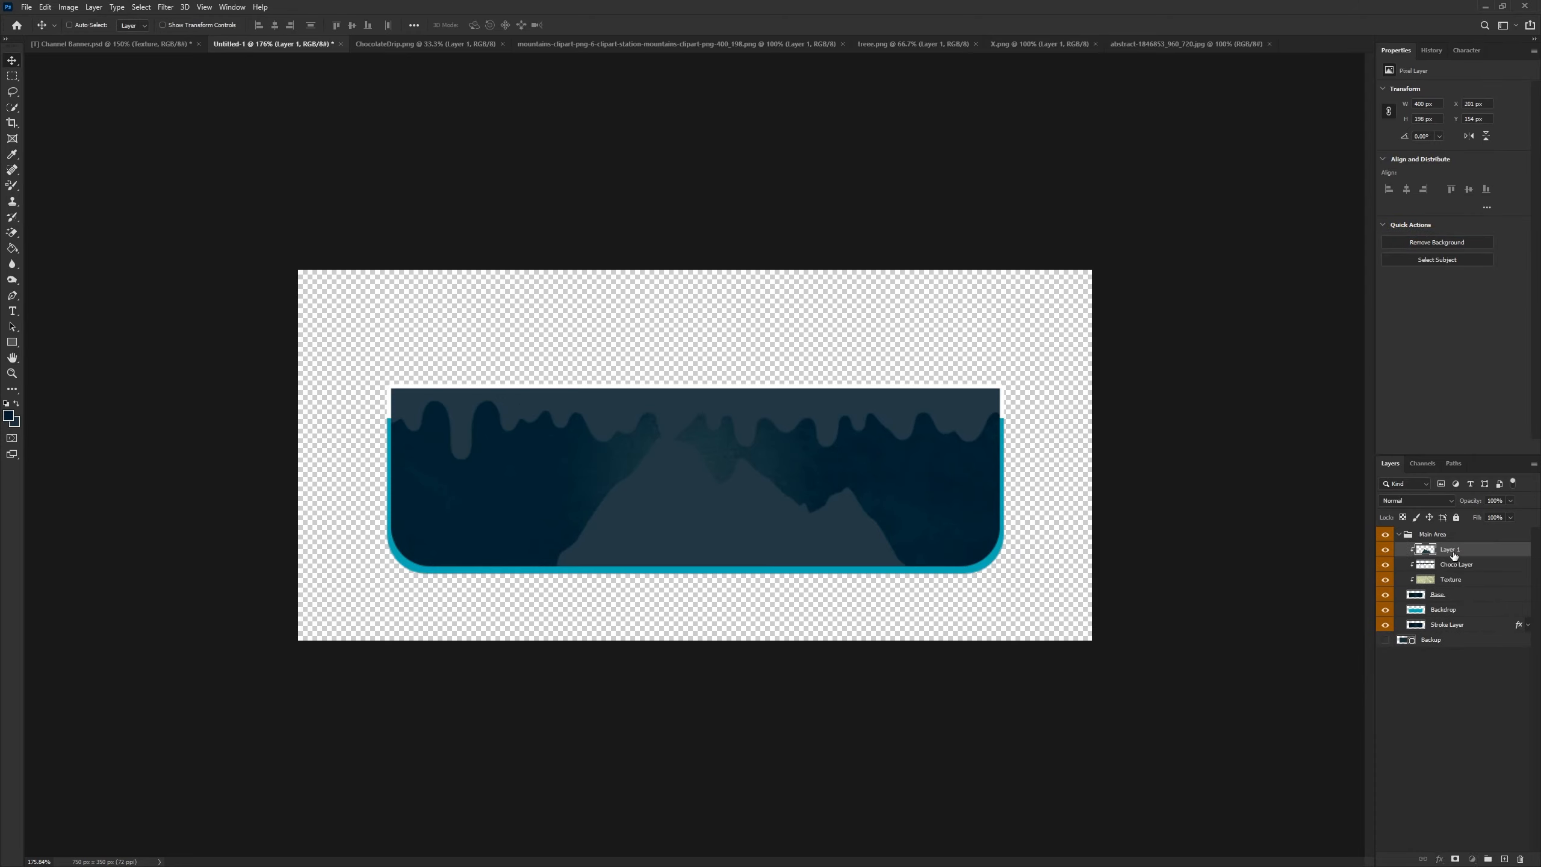
- Rename the mountains layer "Mts"
double_click(1451, 549)
type("Mts")
key("Return")
- Resize the mountains layer and move it down so only its peaks show along the banner's bottom
key("ctrl+t")
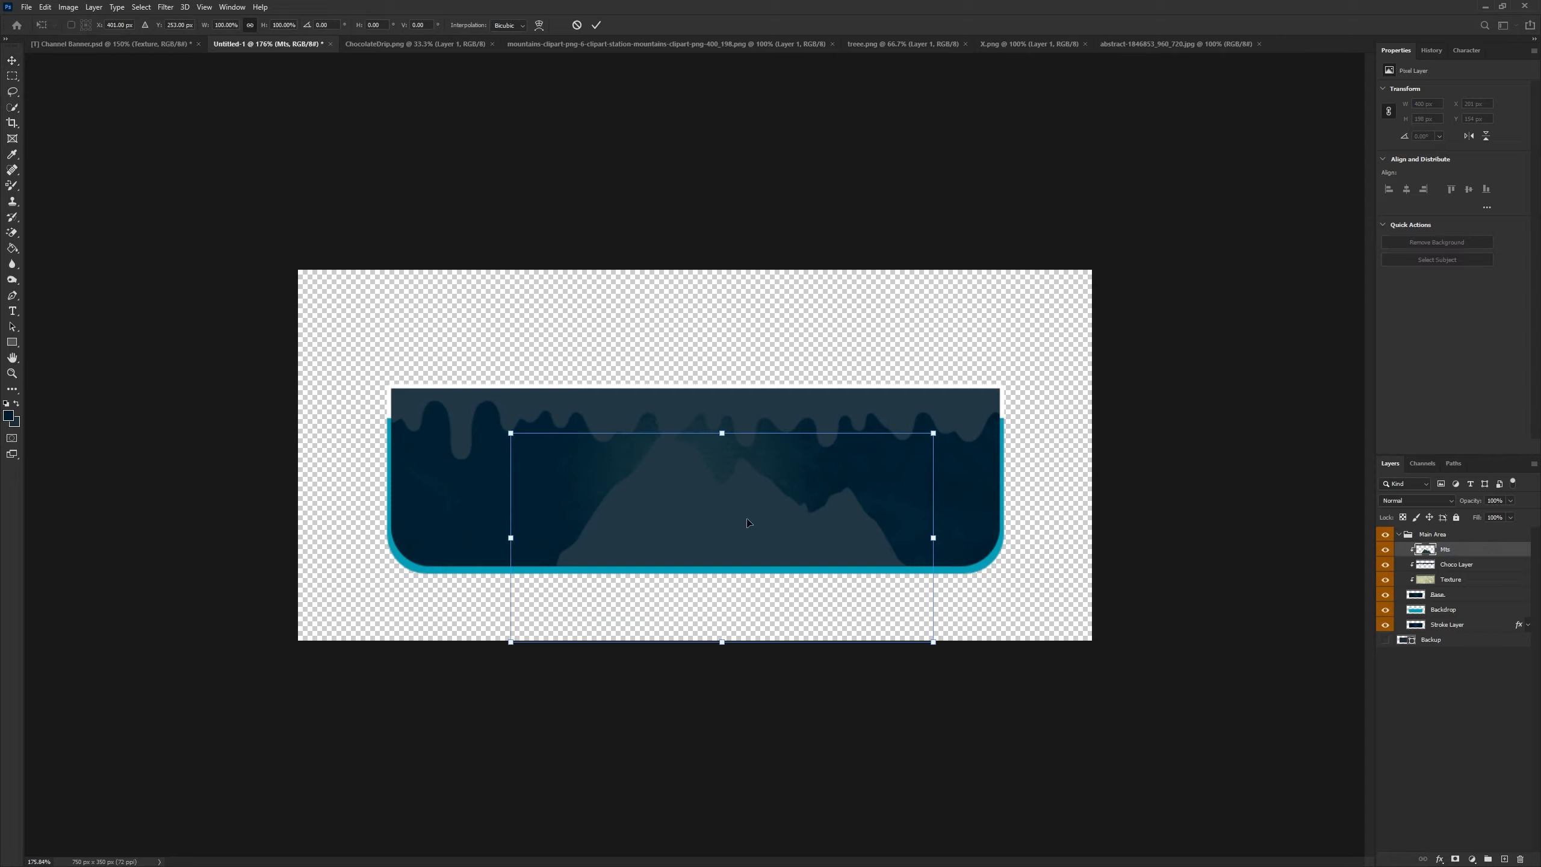
left_click_drag(722, 534, 727, 601)
left_click_drag(937, 497, 848, 541)
mouse_move(708, 584)
left_mouse_down()
mouse_move(719, 563)
mouse_move(763, 557)
mouse_move(694, 587)
mouse_move(695, 607)
left_mouse_up()
left_click(597, 28)
left_click(12, 61)
scroll(614, 518, "up", 4)
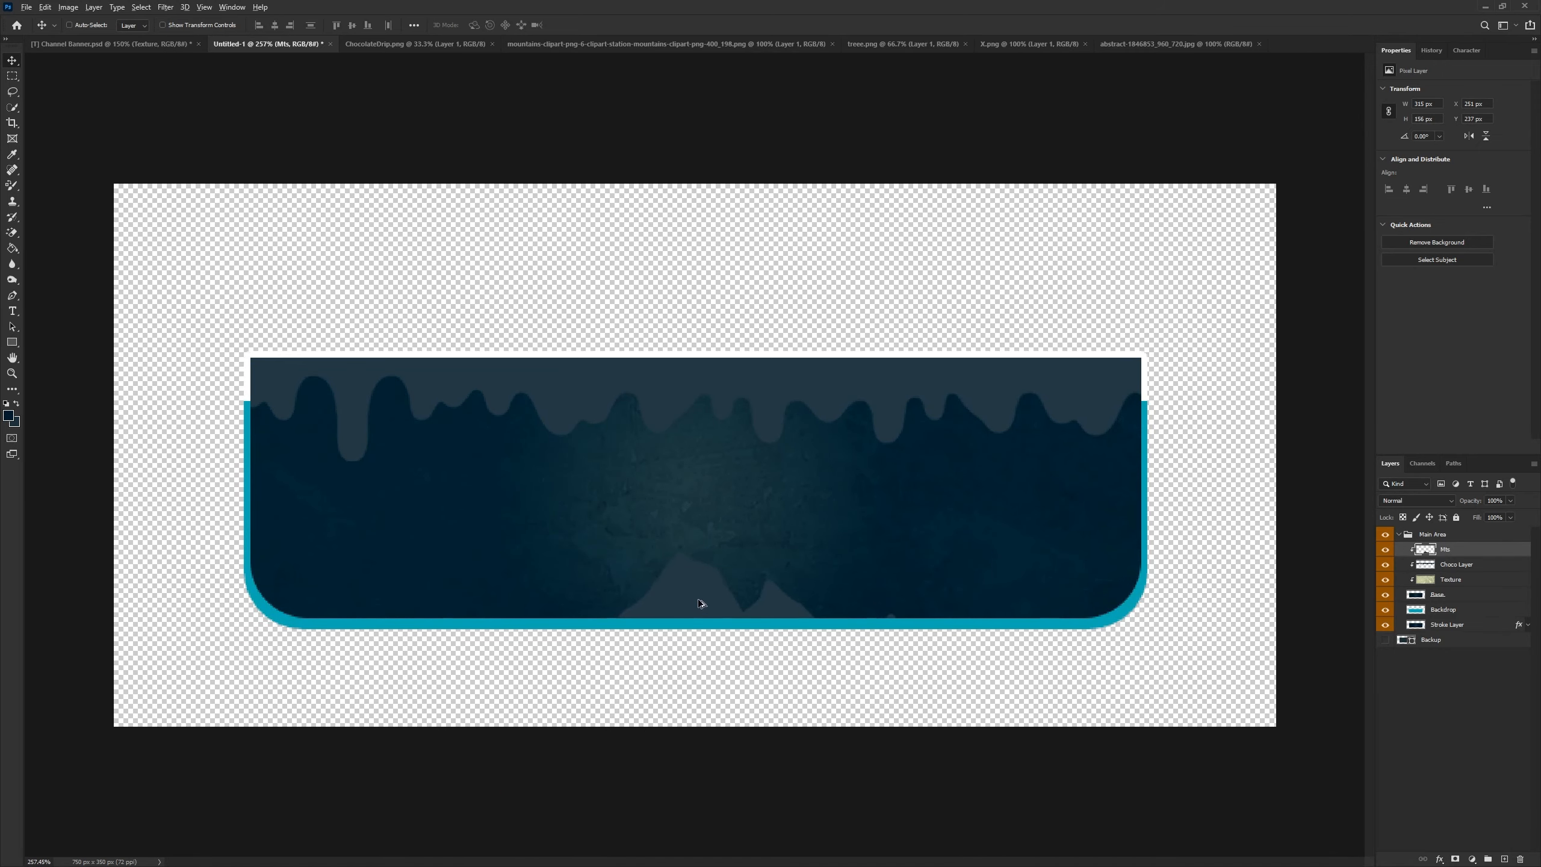
- Bring the trees image into the banner document as a new layer
scroll(699, 600, "down", 7)
left_click(892, 45)
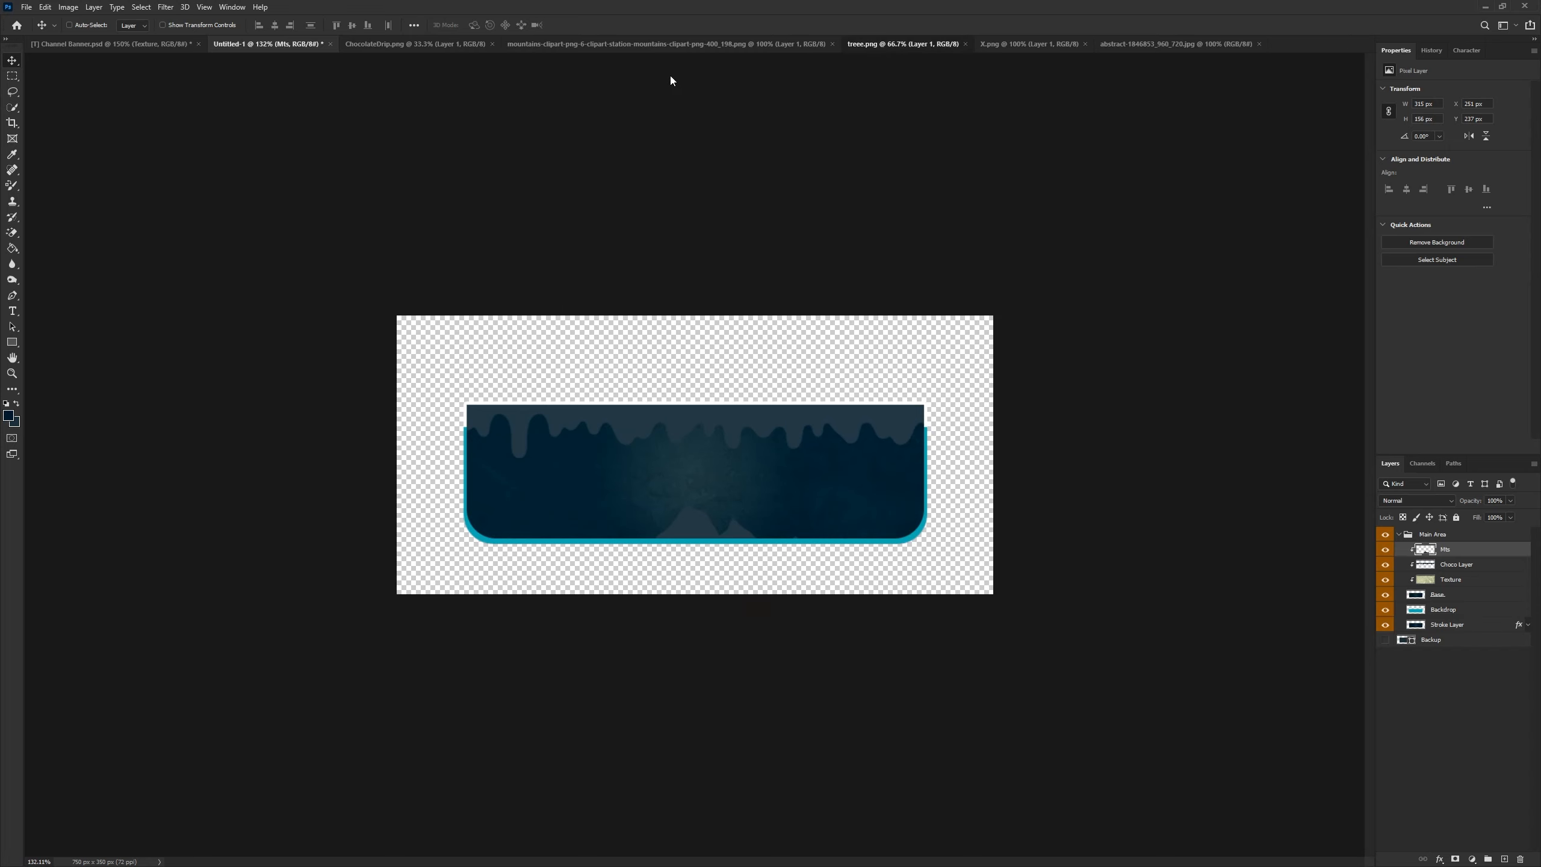
left_click_drag(290, 54, 737, 479)
- Apply the same dark blue Color Overlay style to the trees layer
right_click(1458, 557)
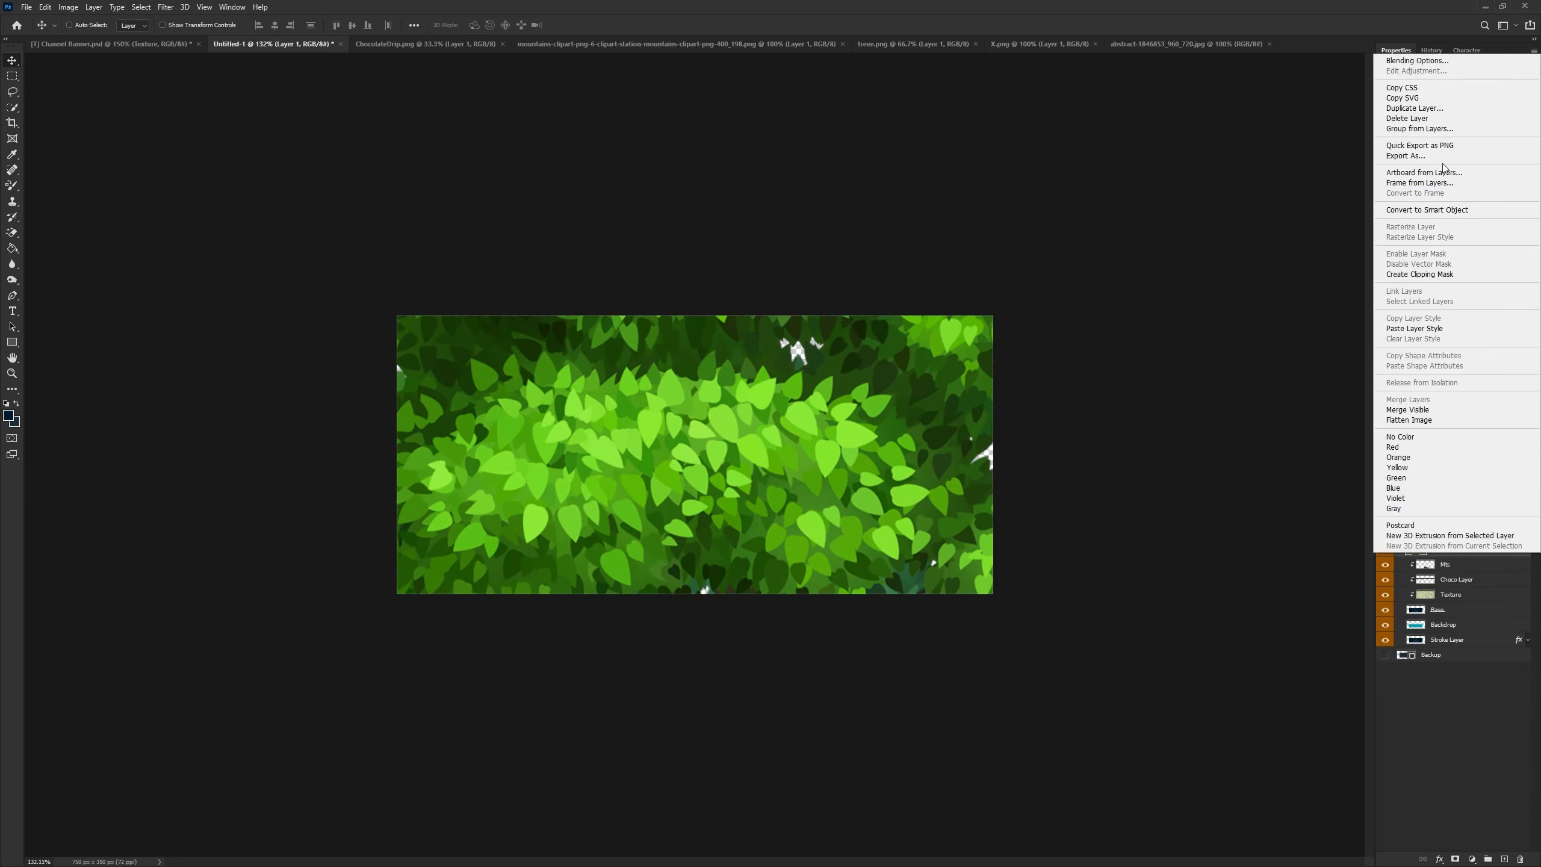
left_click(1435, 61)
left_click(1055, 492)
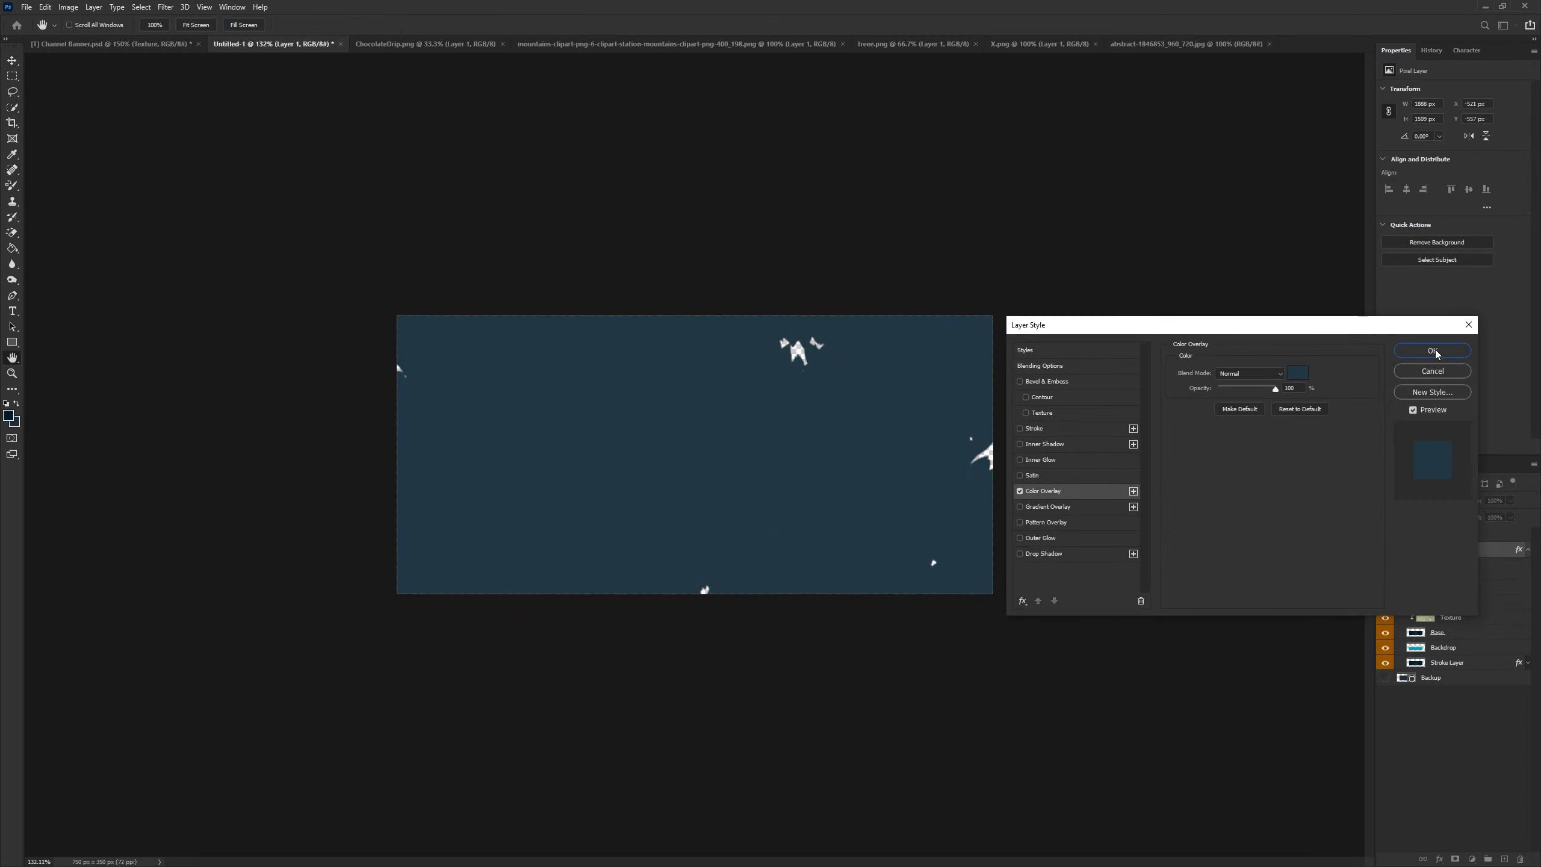
left_click(1432, 350)
- Rasterize the trees layer's style and clip it to the banner layers below
right_click(1441, 550)
left_click(1420, 230)
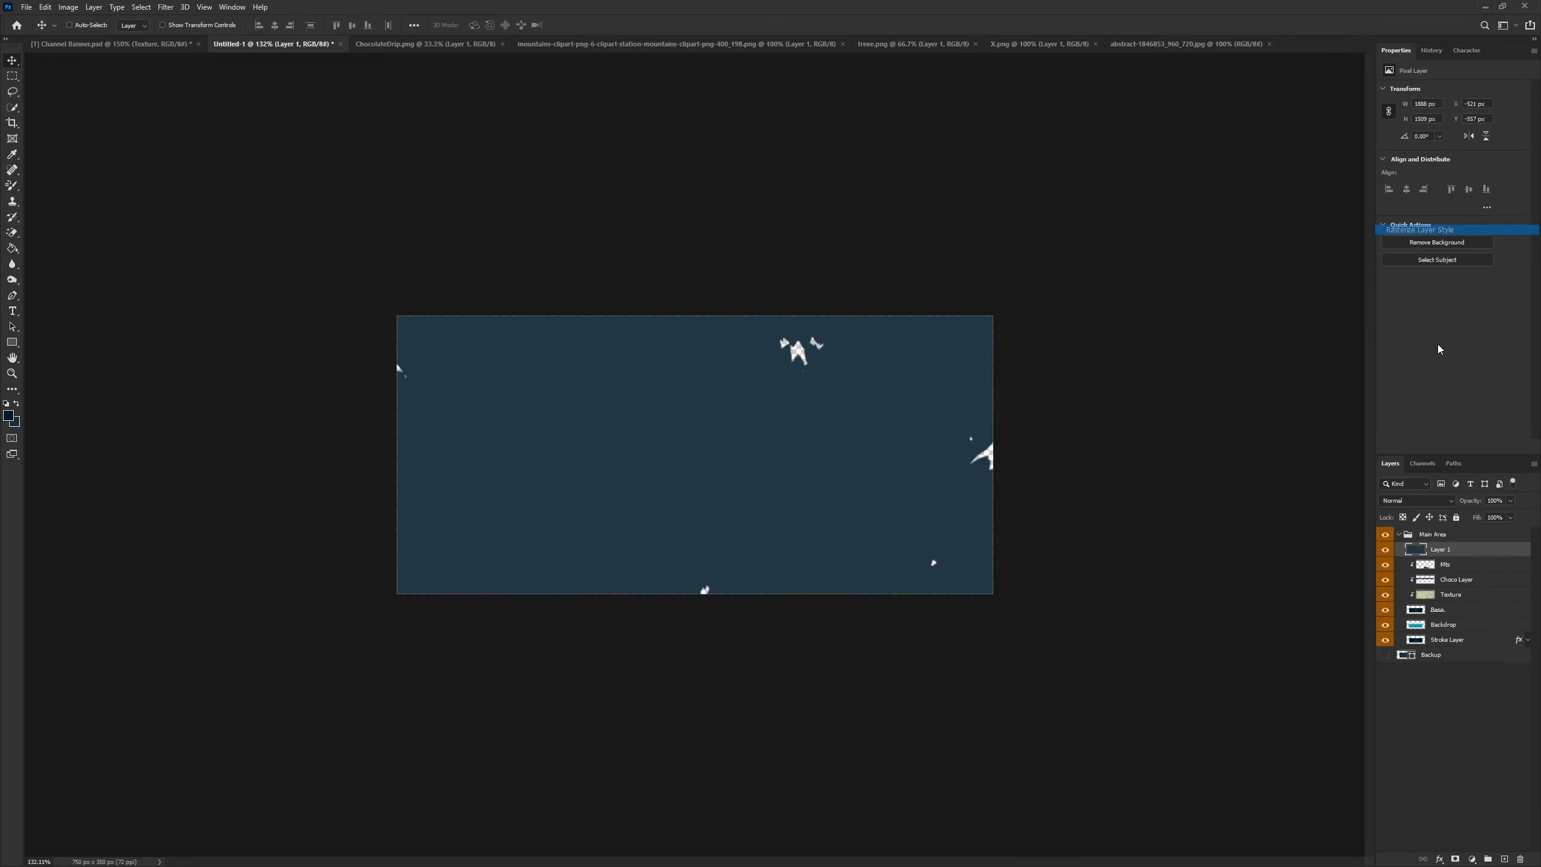
left_click(1449, 557, "alt")
- Rename the trees layer "Trees"
double_click(1451, 549)
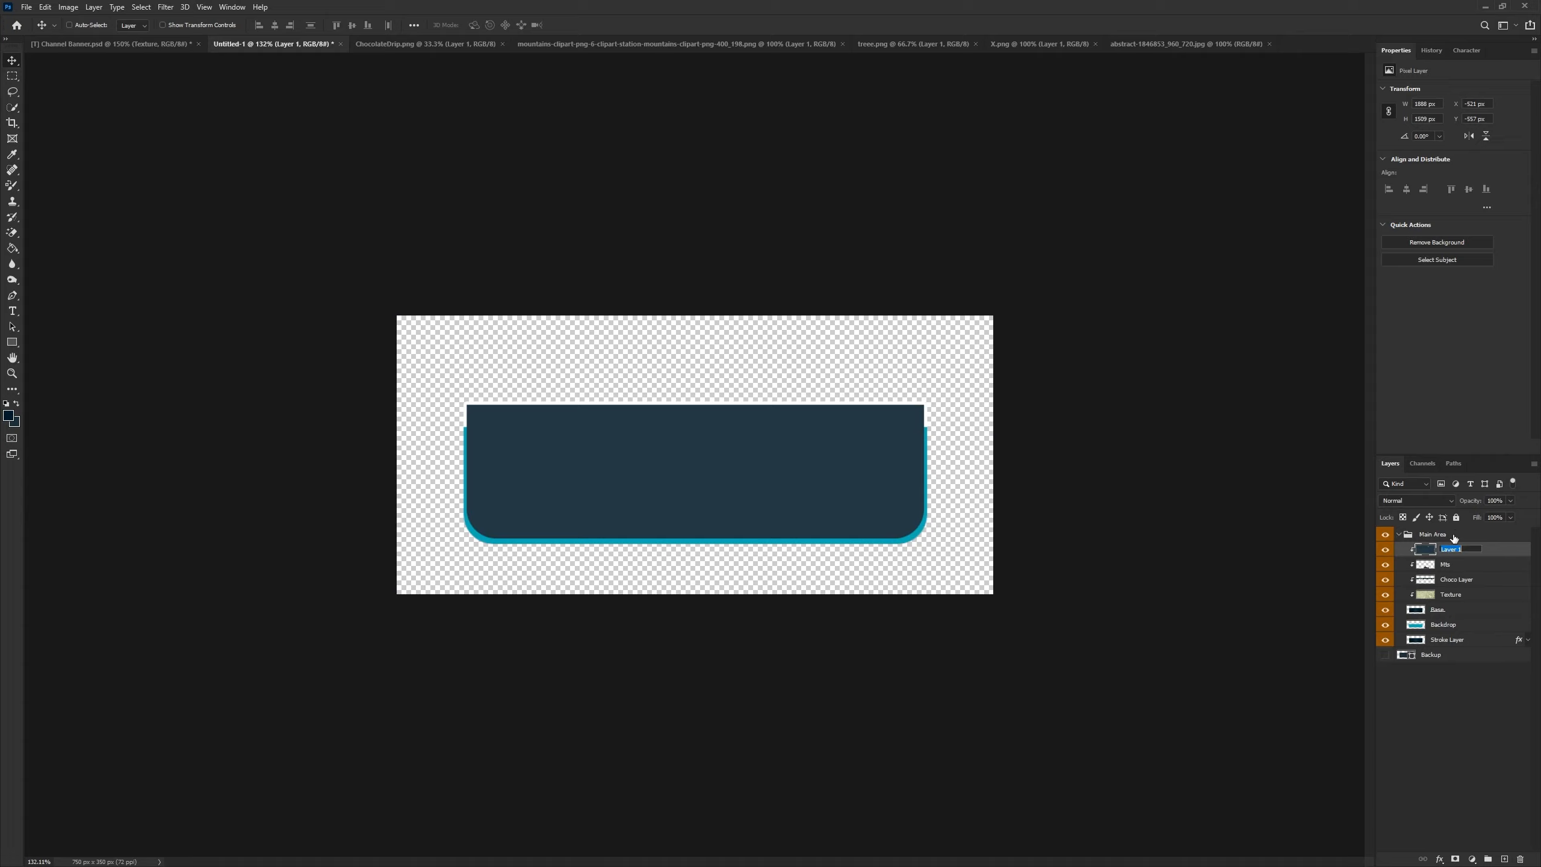
type("Trees")
key("Return")
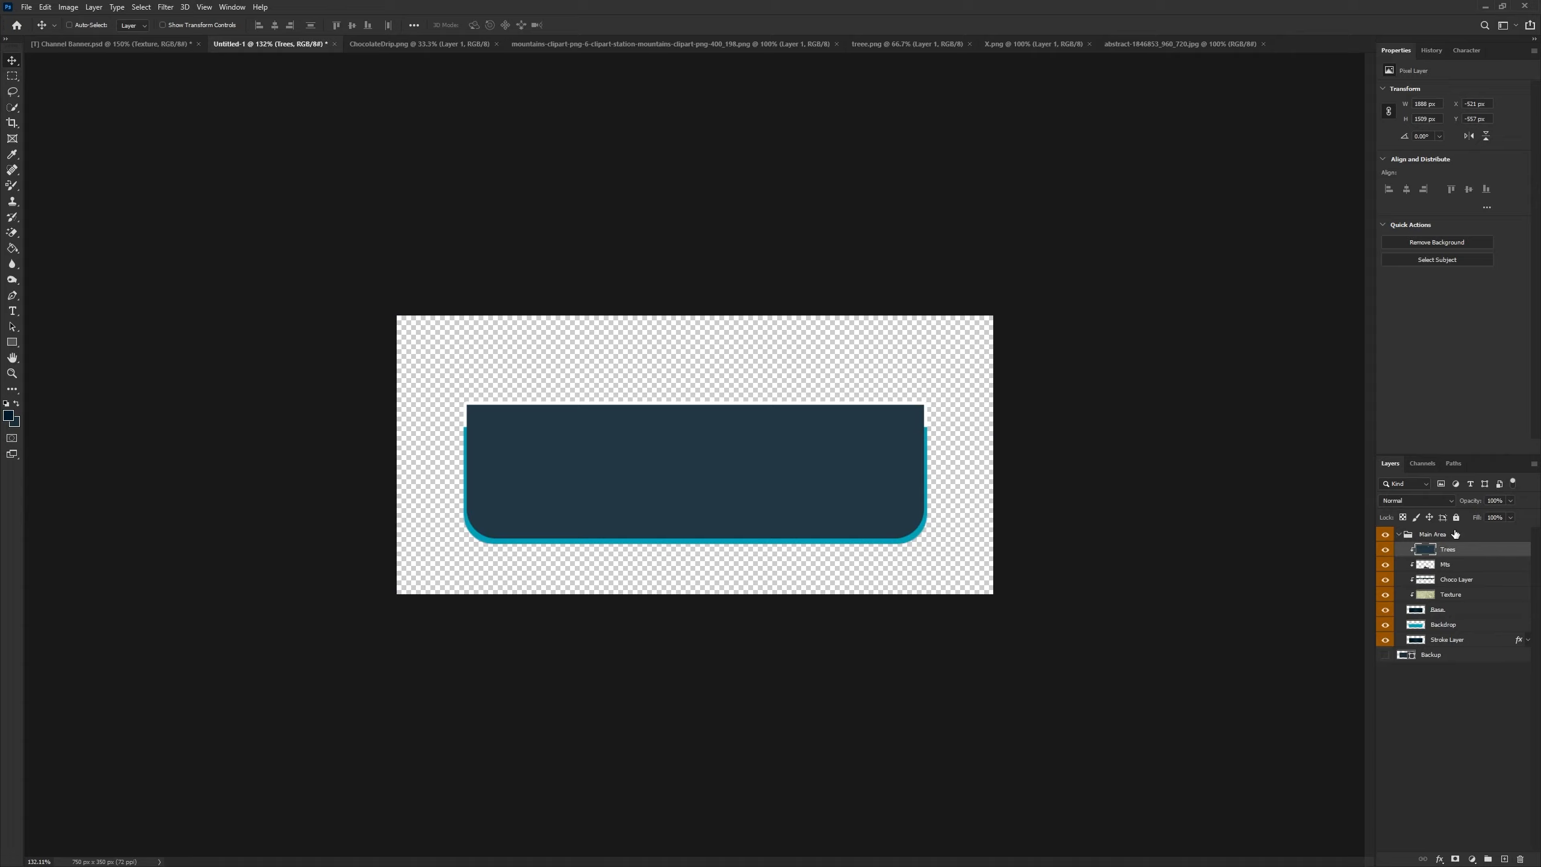
- Scale the trees layer down and place it so the treetops show in the banner's bottom-left corner
key("ctrl+t")
key("ctrl+0")
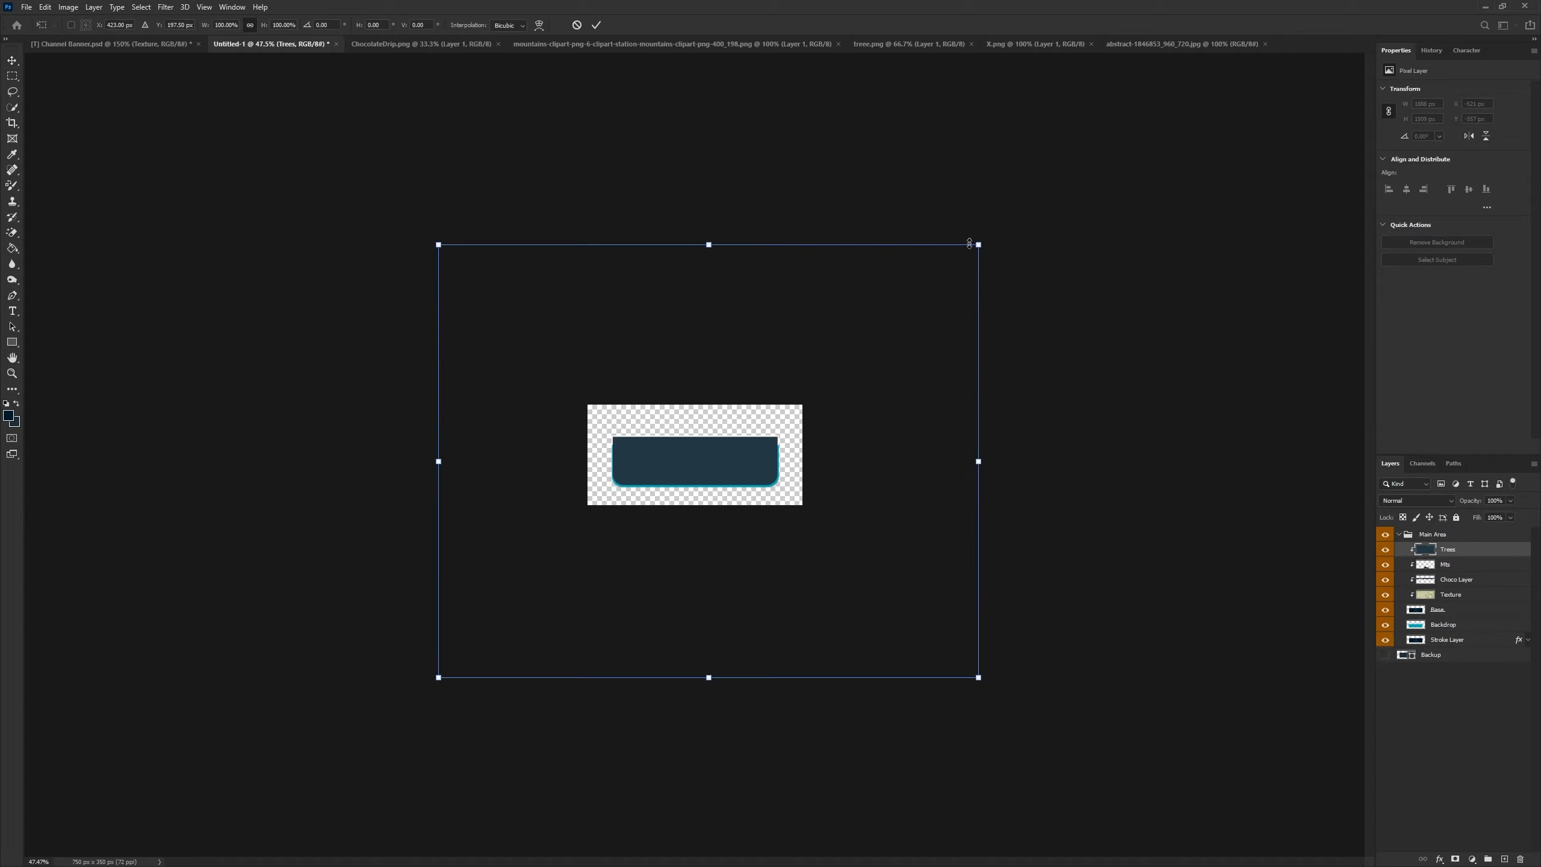
left_click_drag(977, 244, 631, 486)
scroll(619, 486, "up", 8)
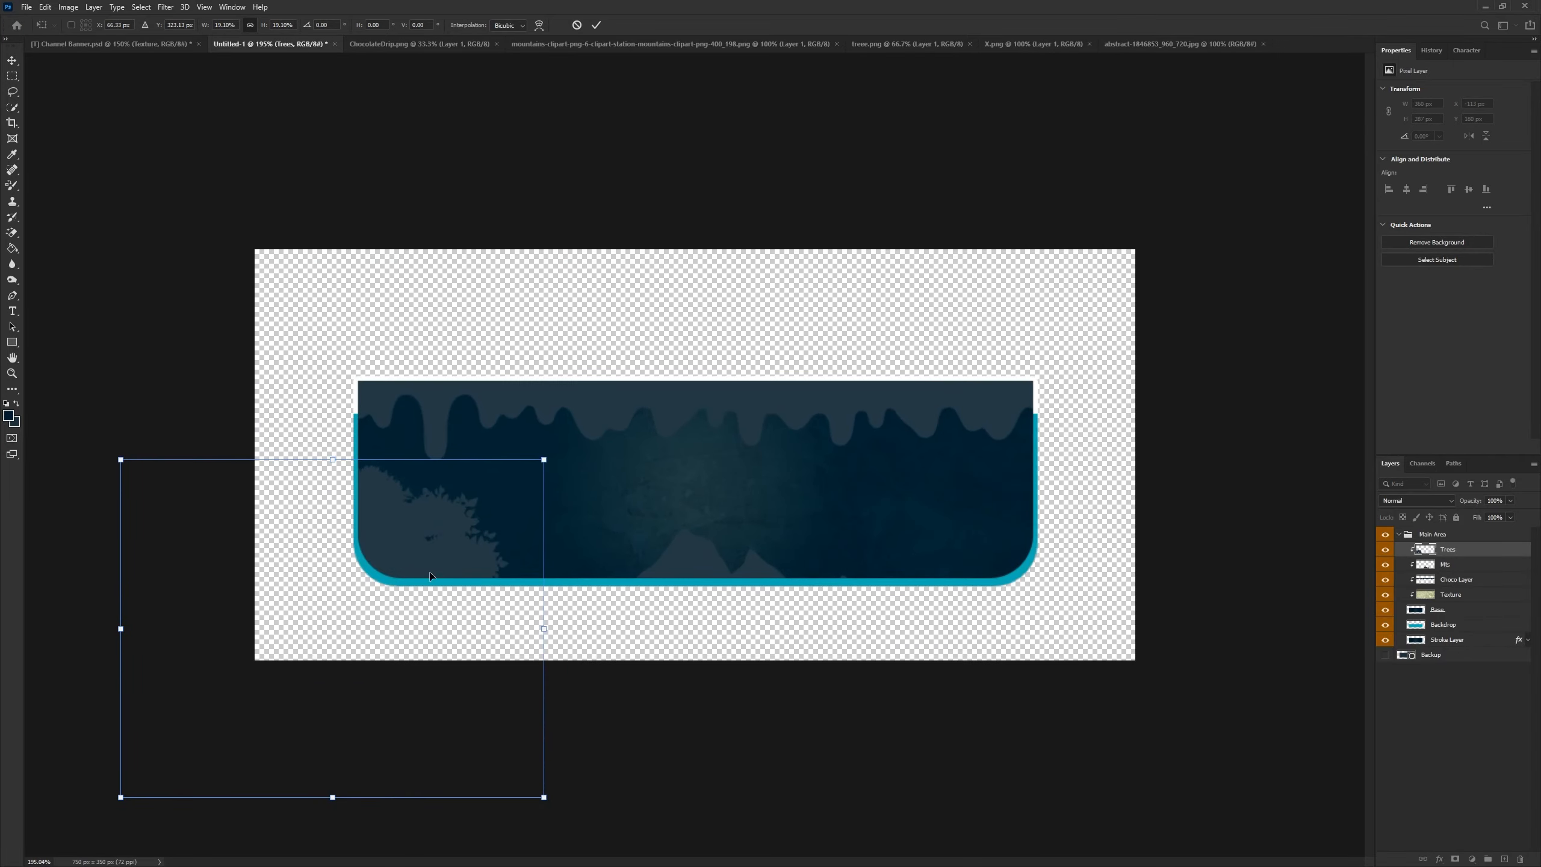
left_click_drag(431, 576, 420, 634)
left_click_drag(541, 544, 532, 481)
left_click_drag(442, 643, 454, 642)
left_click(596, 26)
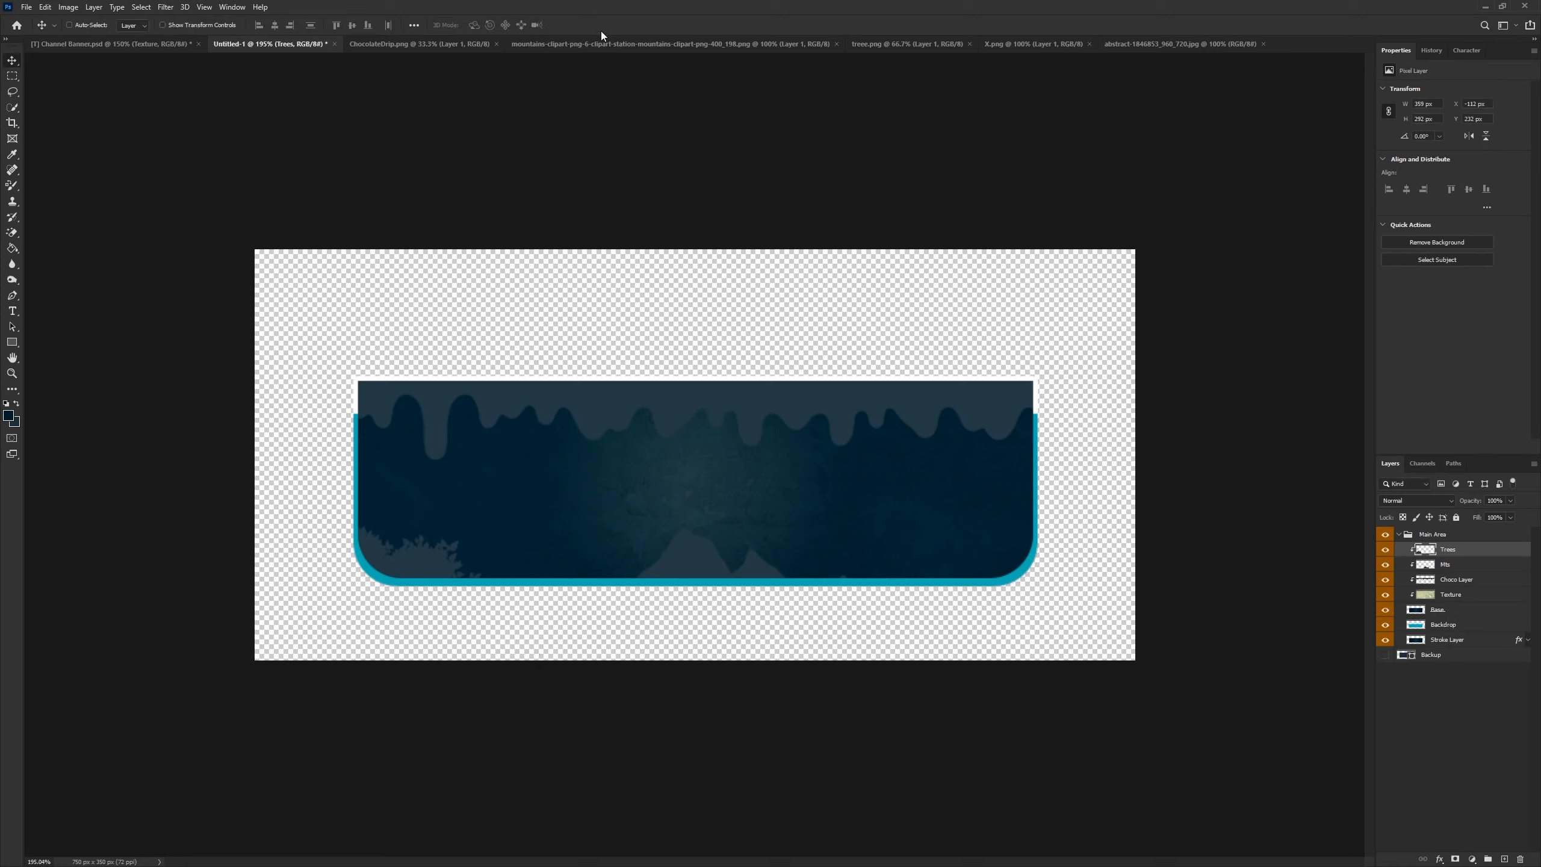
- Duplicate the trees layer and move the copy to the banner's bottom-right corner
key("ctrl+j")
left_click(1457, 557, "alt")
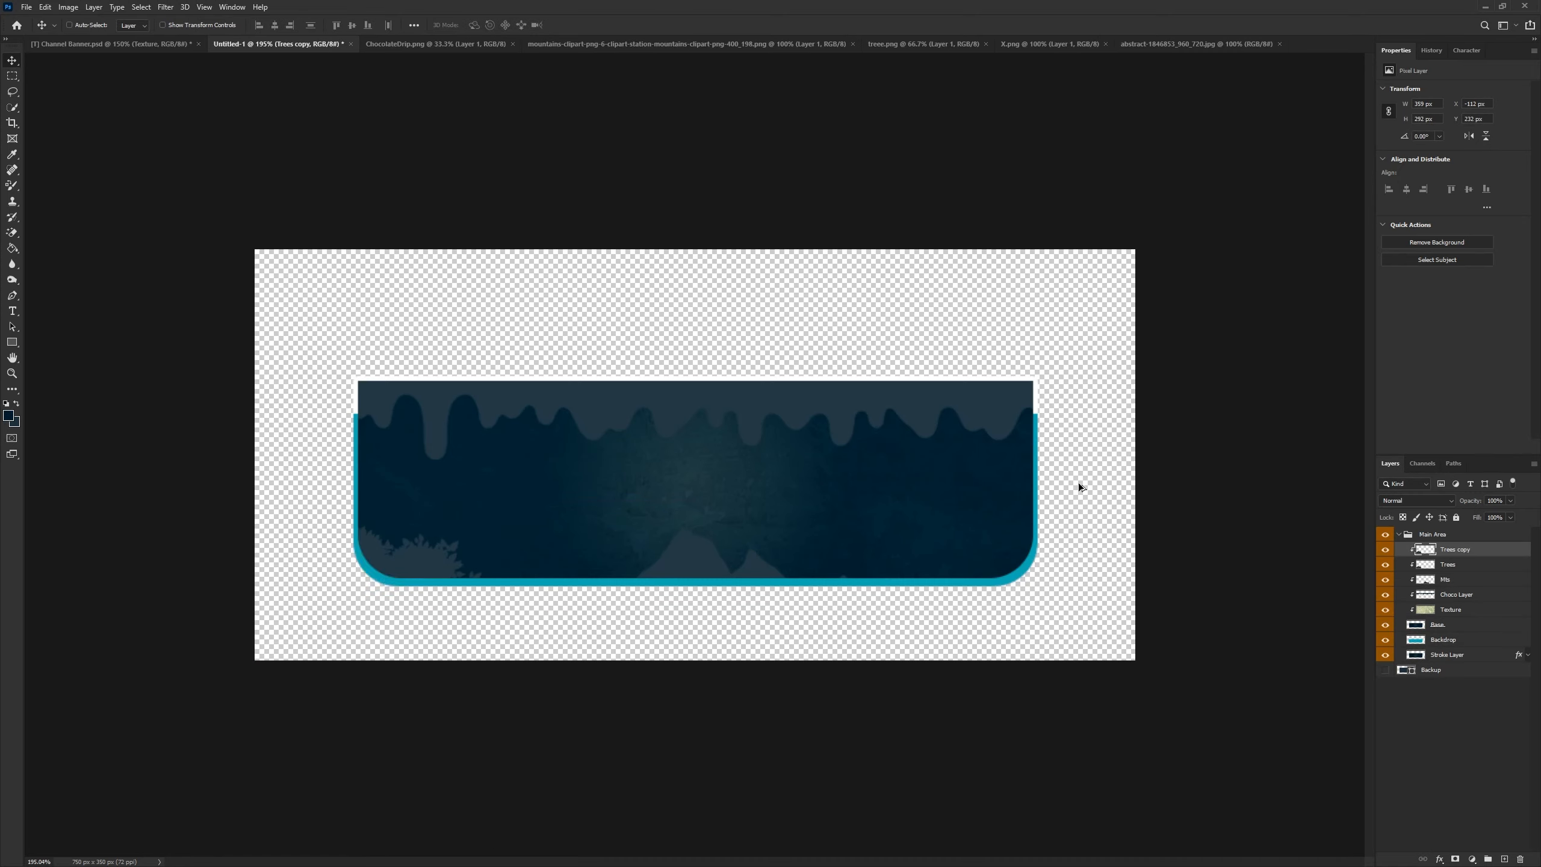
left_click_drag(392, 575, 1021, 559)
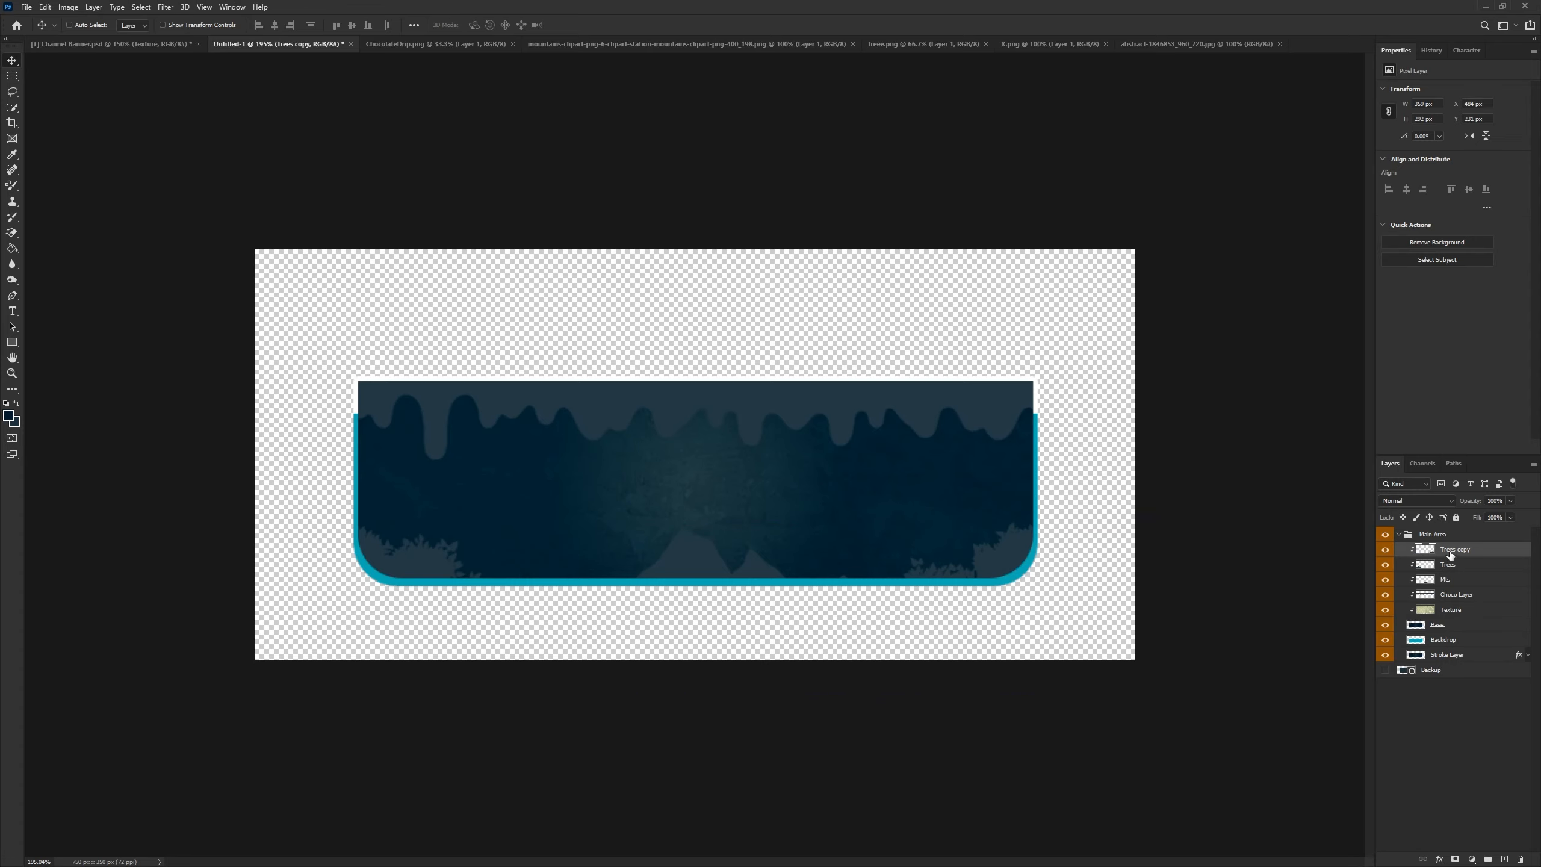
- Rename the duplicated trees layer "Tree Right"
type("Tree Right")
key("Return")
- Rename the original trees layer "Tree Left" and colour-label the clipped banner layers yellow
double_click(1451, 567)
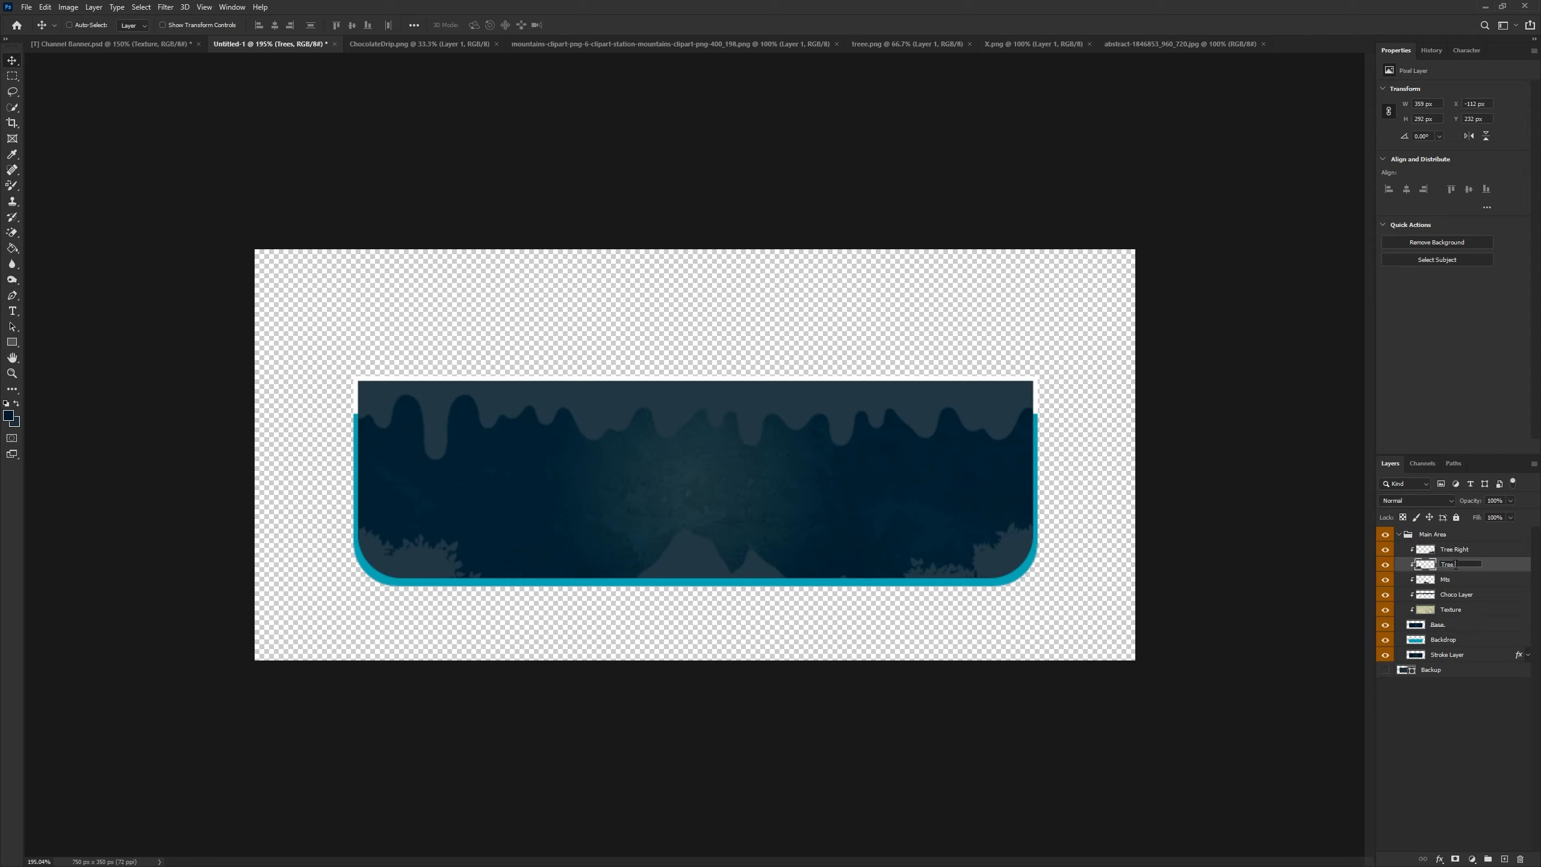
key("Return")
left_click(1456, 553)
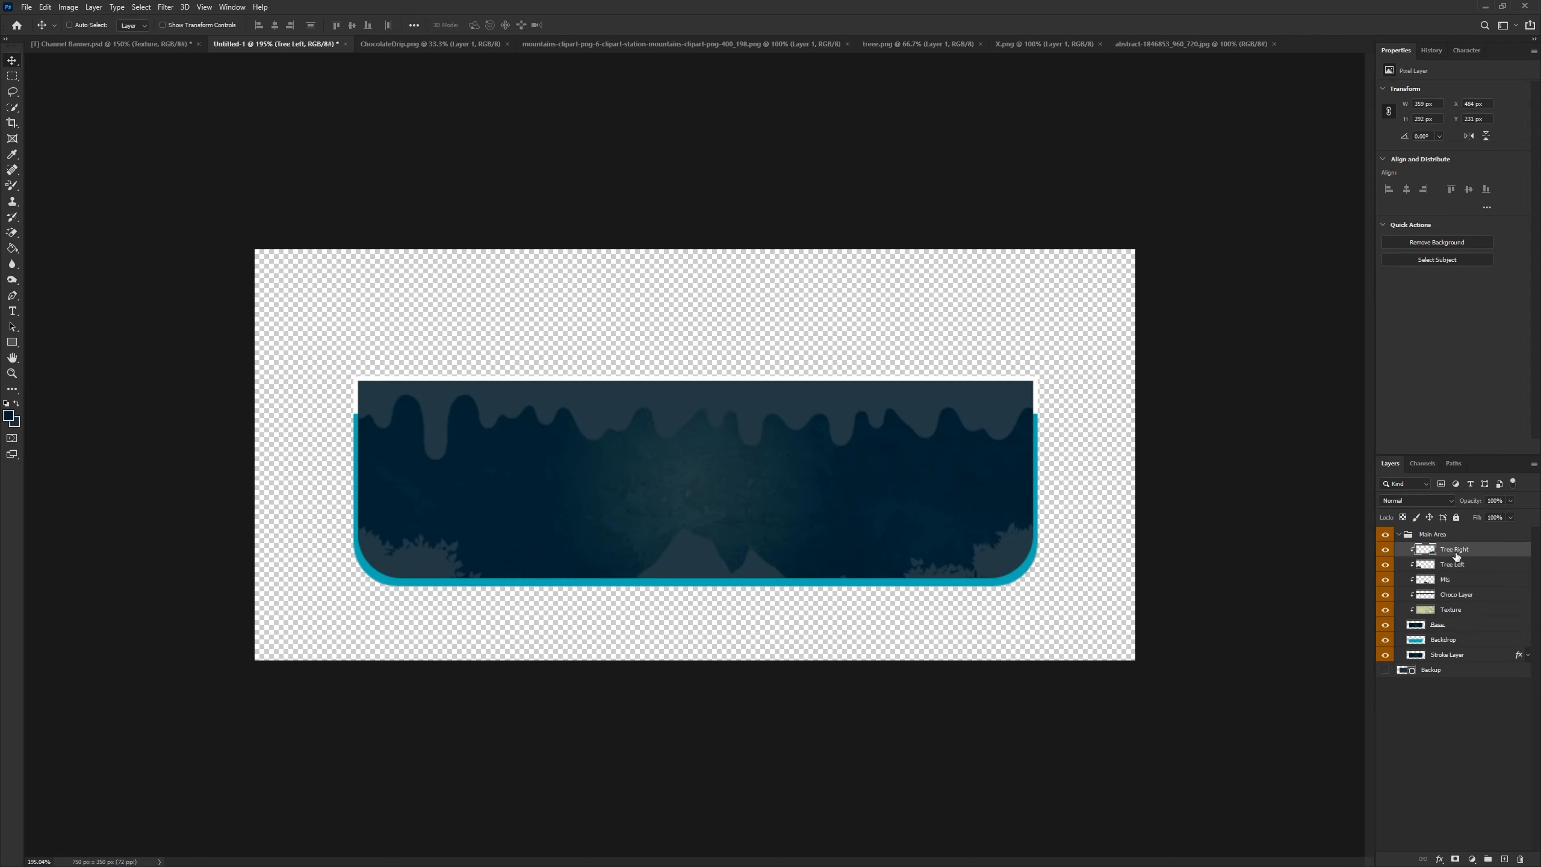
left_click(1459, 598, "shift")
right_click(1384, 567)
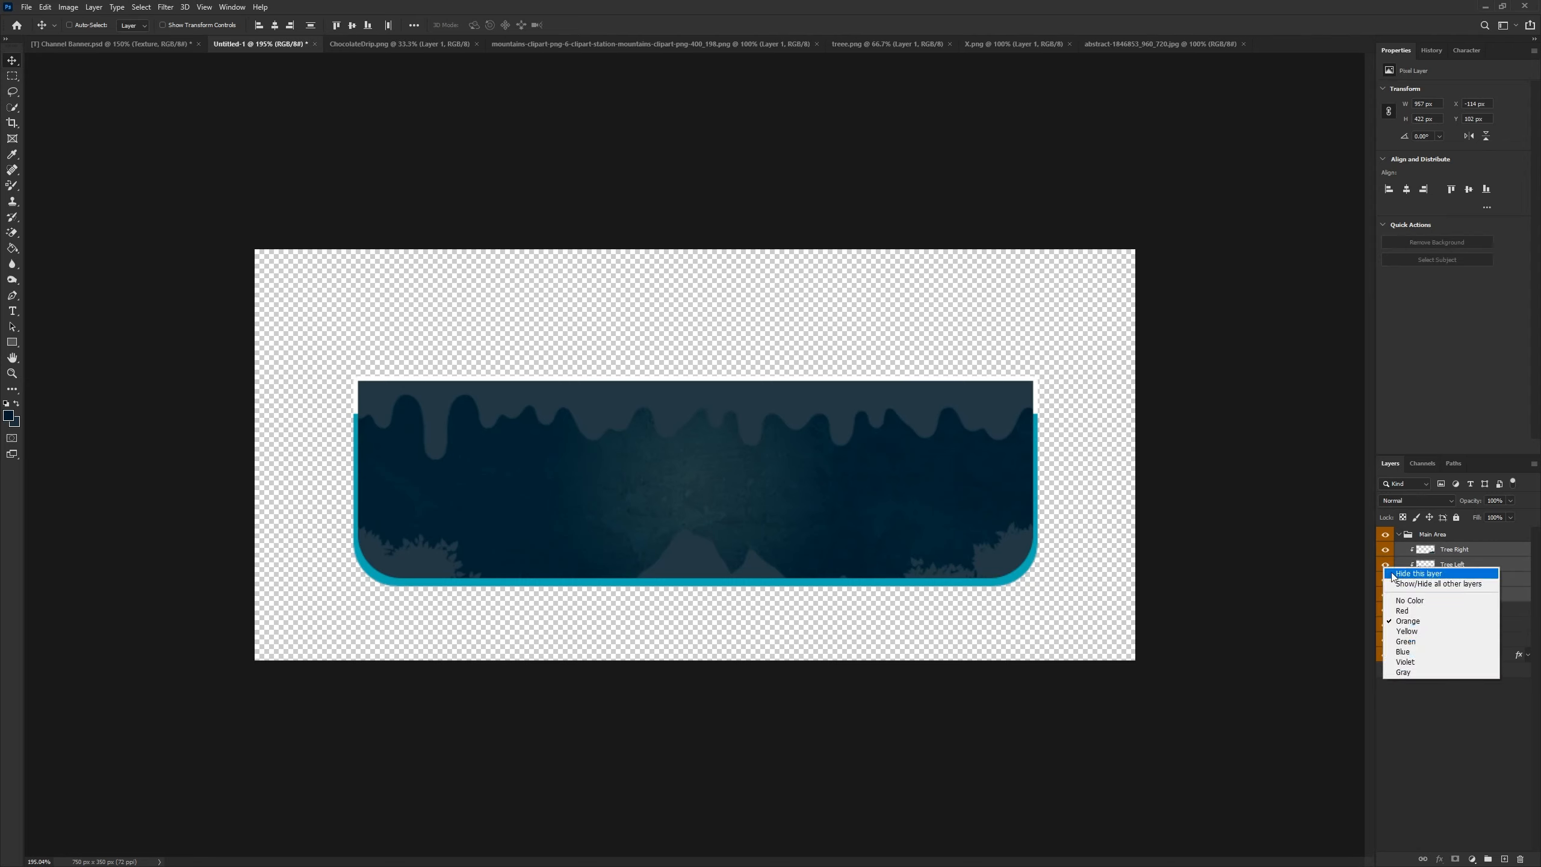
left_click(1408, 635)
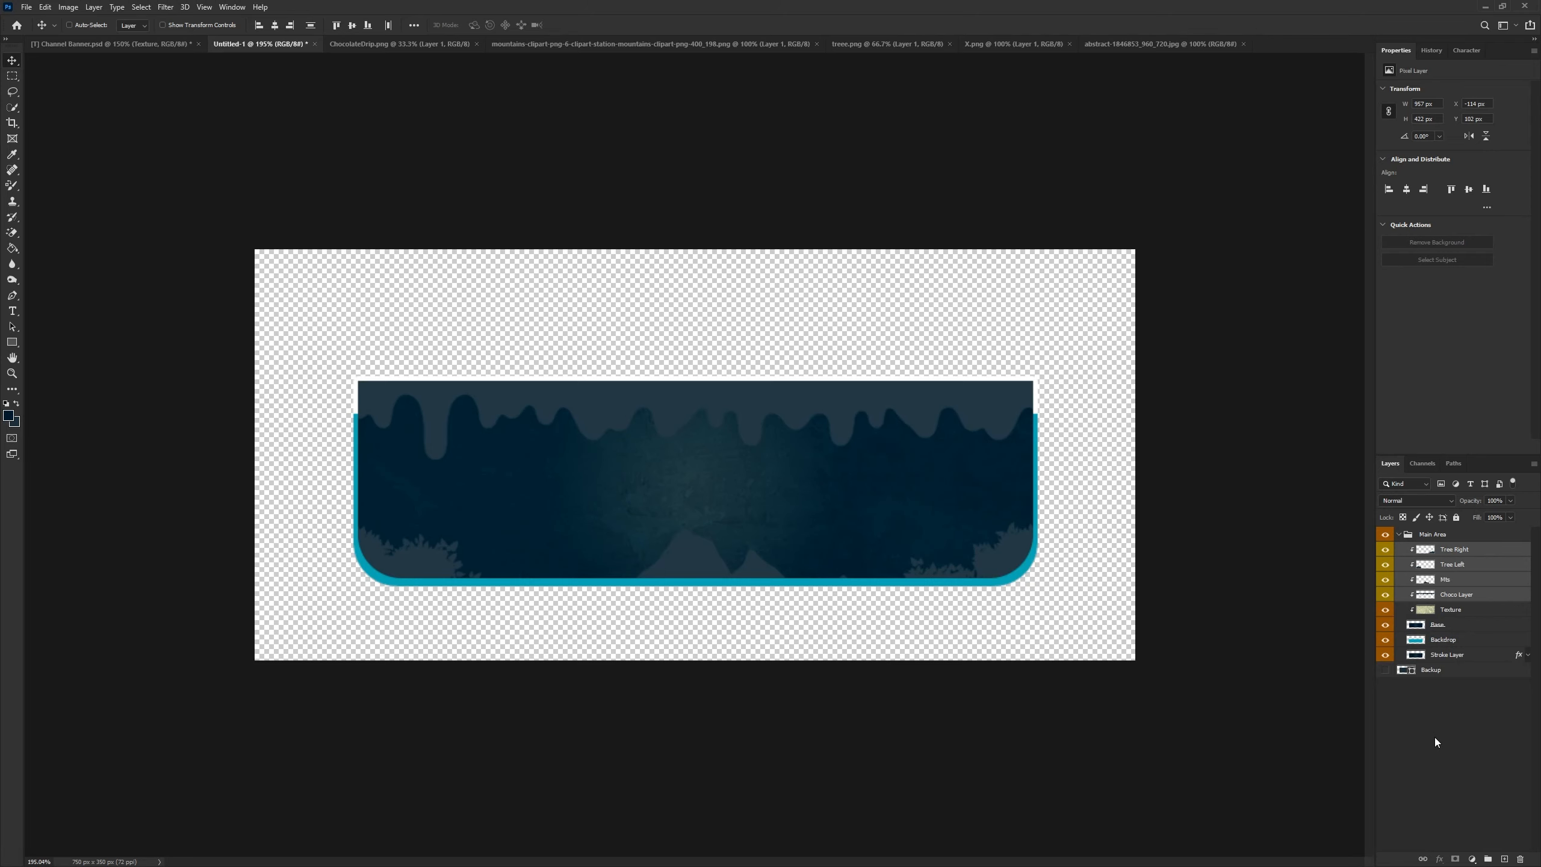
- Add a new empty layer at the top of the clipped stack above Tree Right
left_click(1435, 737)
scroll(699, 616, "down", 4)
scroll(702, 598, "up", 5)
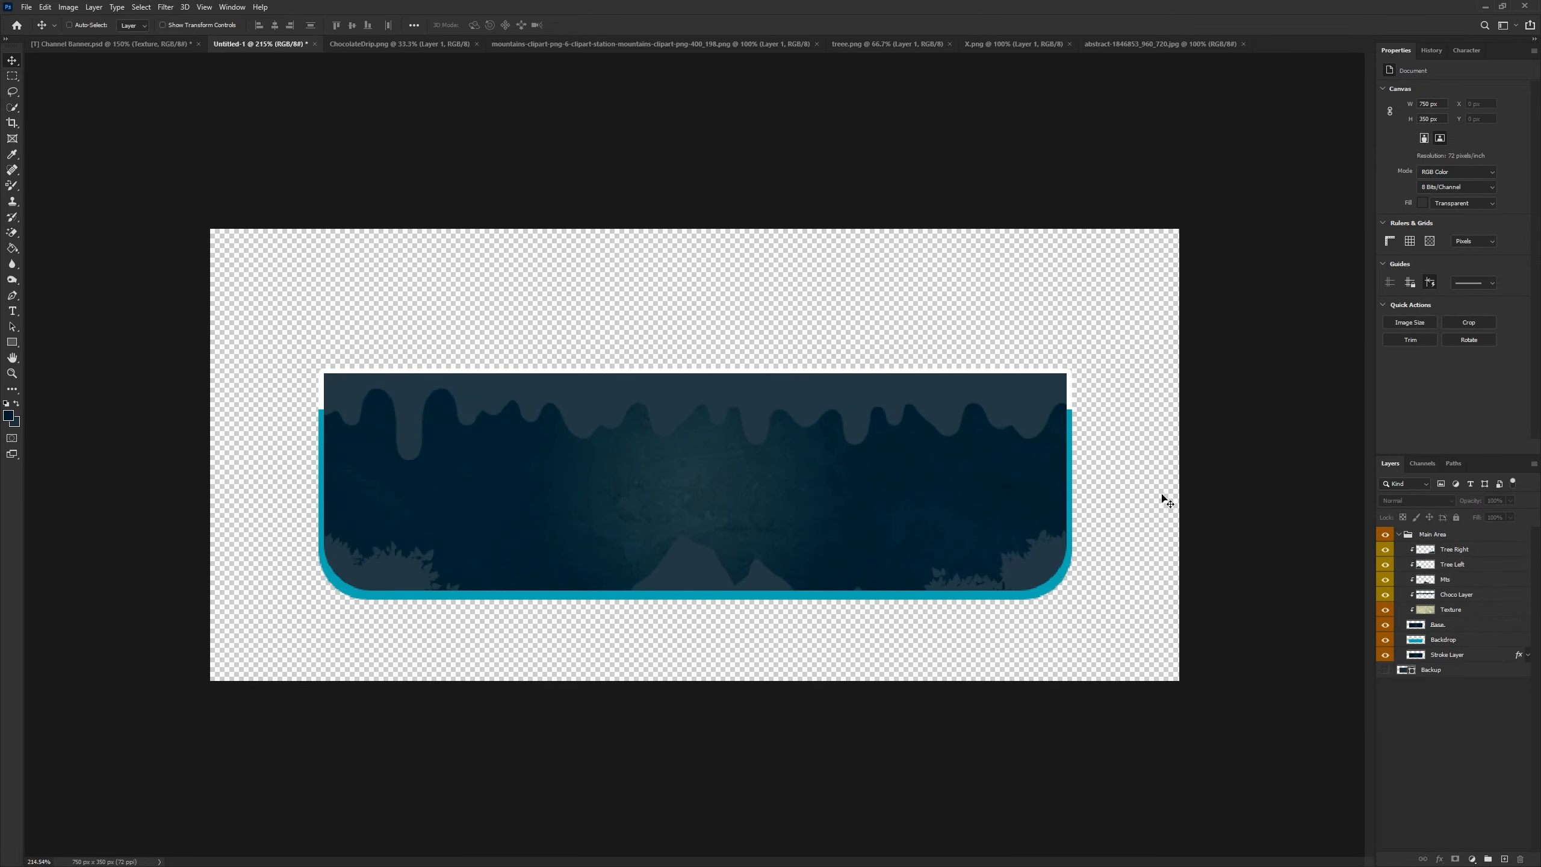
left_click(1459, 555)
left_click(1505, 859)
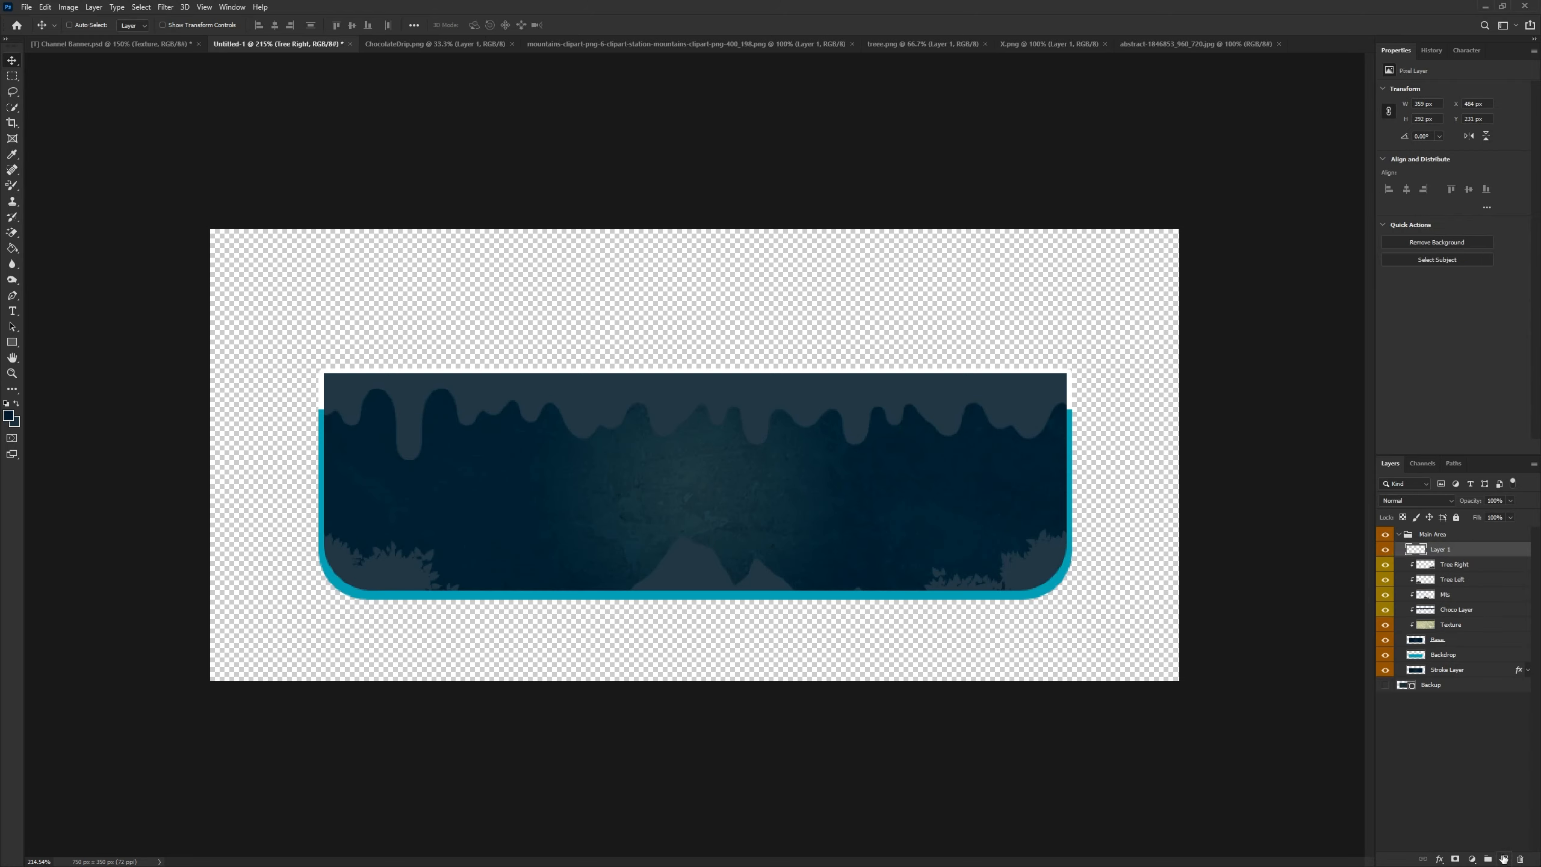
left_click(1465, 555, "alt")
- Draw a square about 77 × 77 px with no fill and a white 2 px dashed stroke at the banner's left edge
left_click(7, 344)
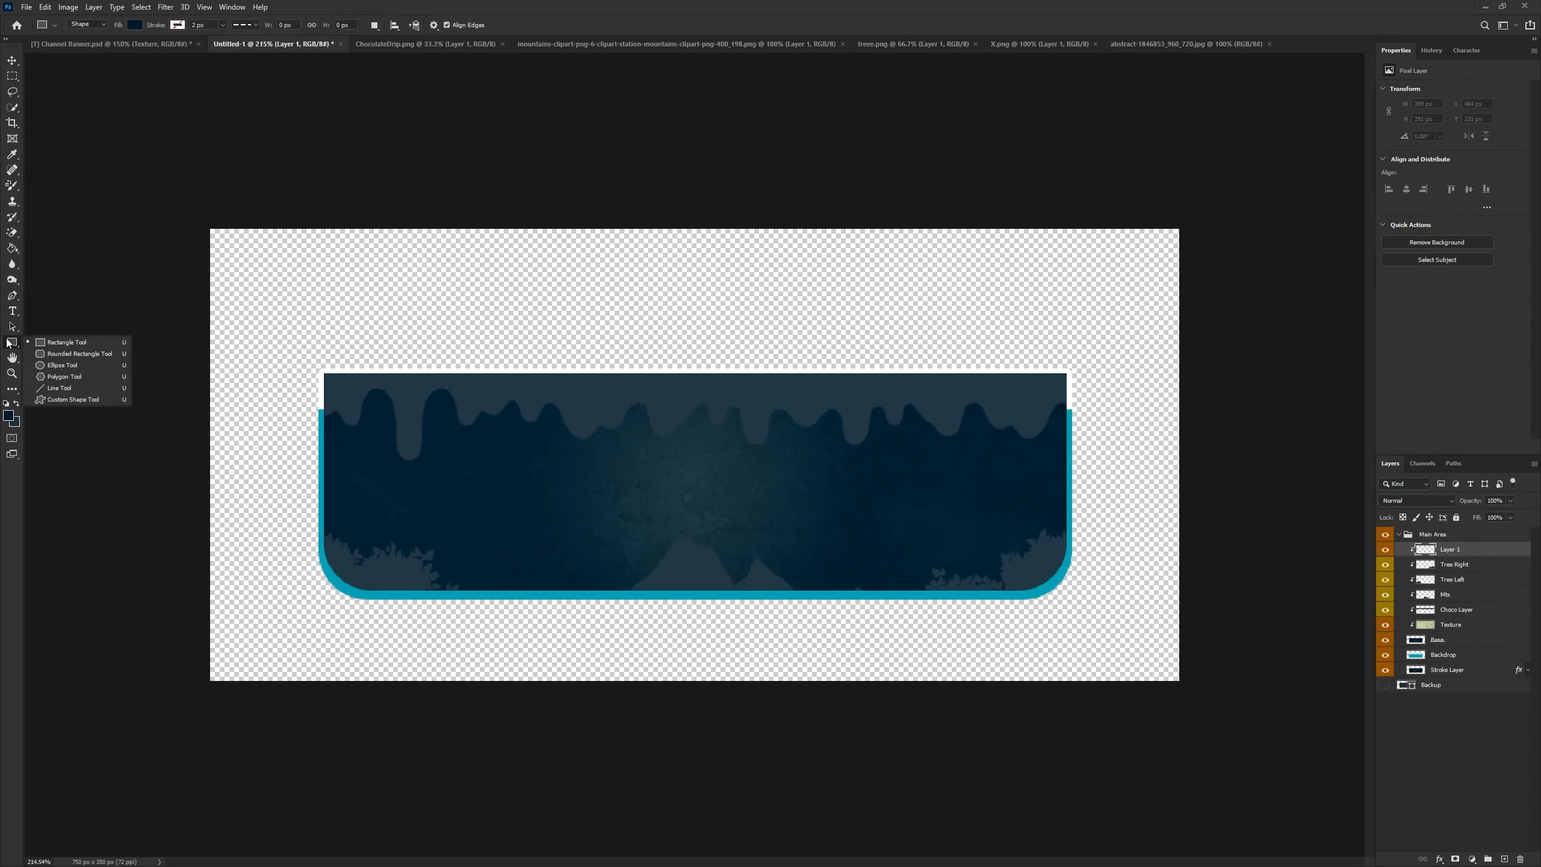
left_click(58, 342)
left_click(132, 26)
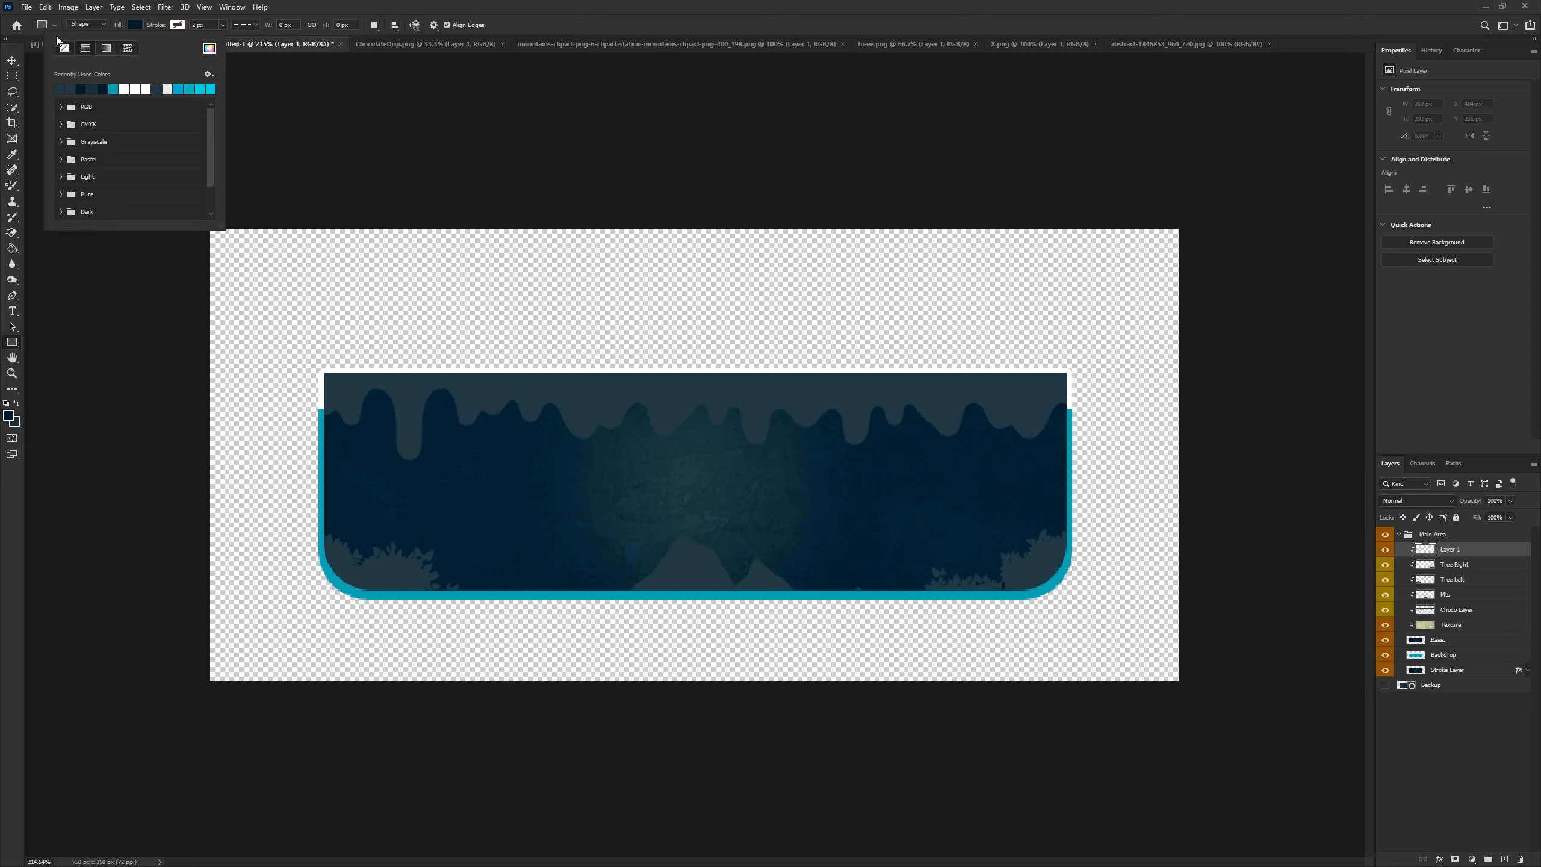
left_click(63, 48)
left_click(177, 24)
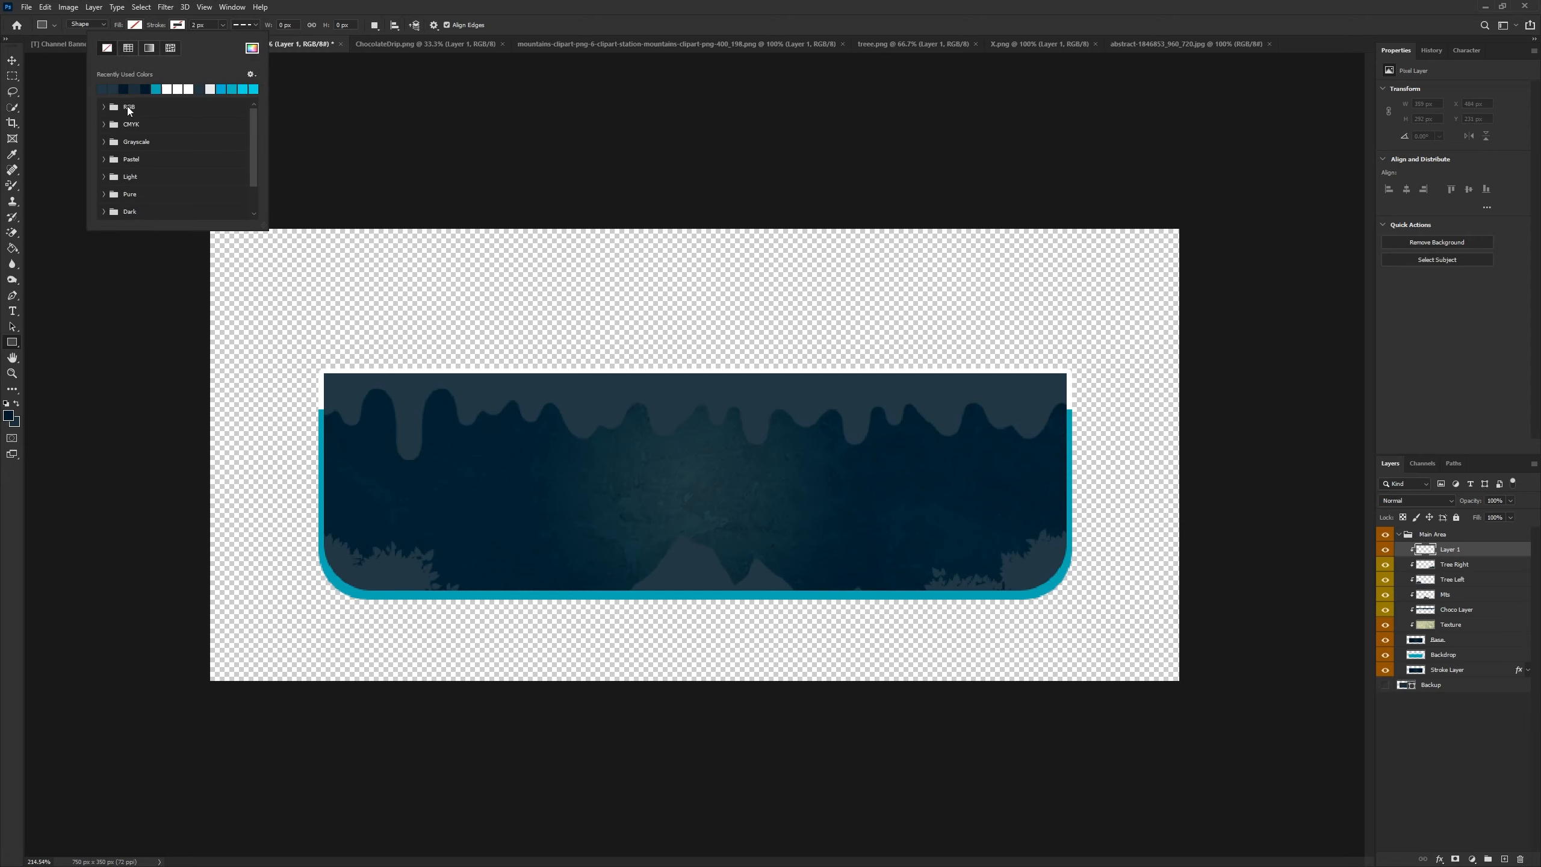
left_click(180, 89)
left_click(201, 24)
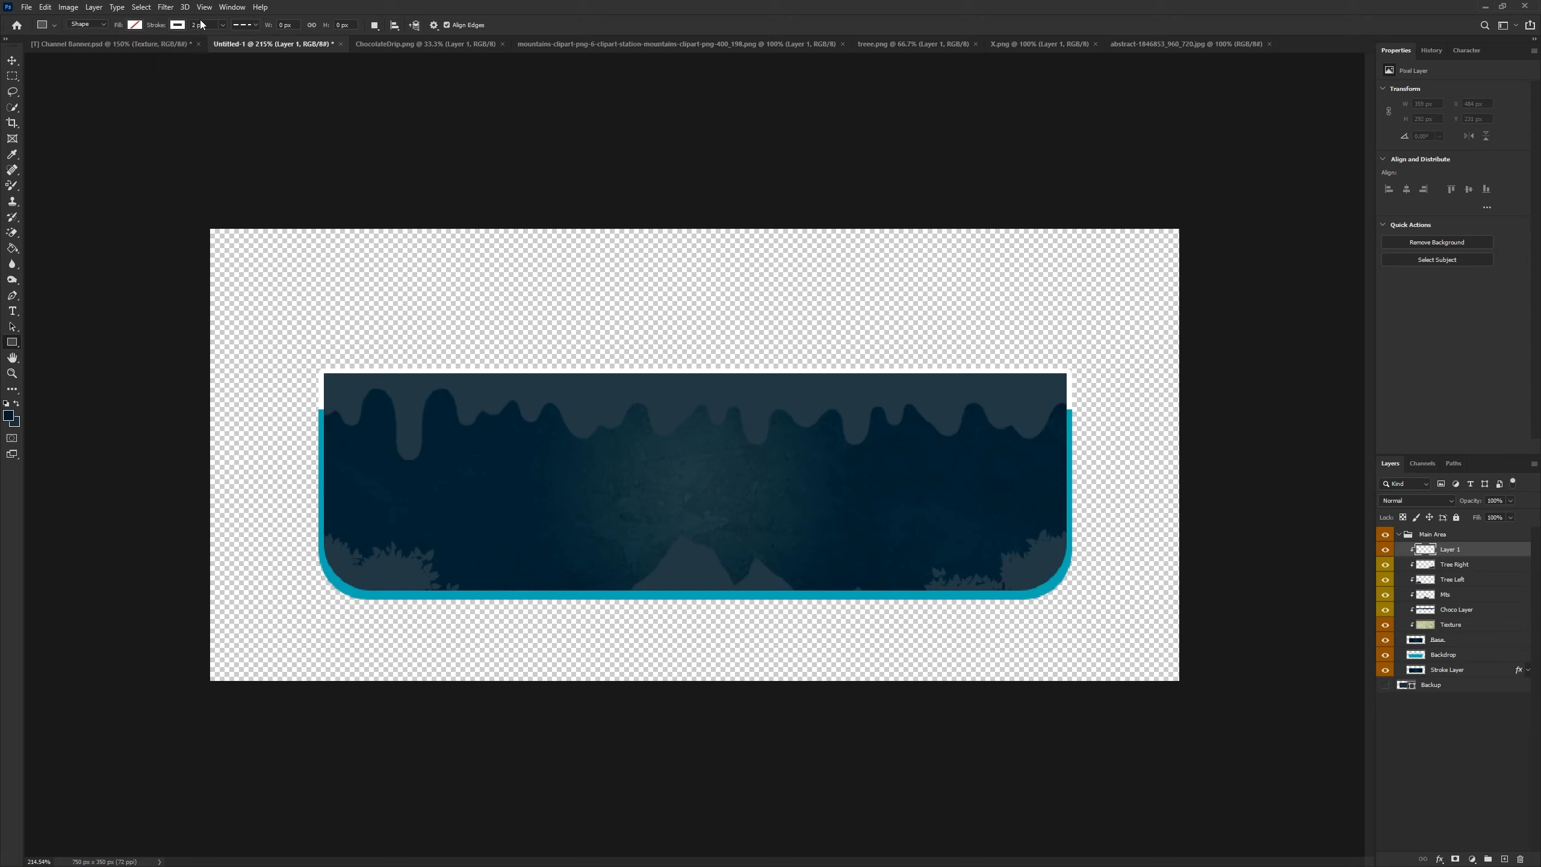
left_click(244, 27)
left_click(247, 26)
left_click_drag(297, 422, 389, 520)
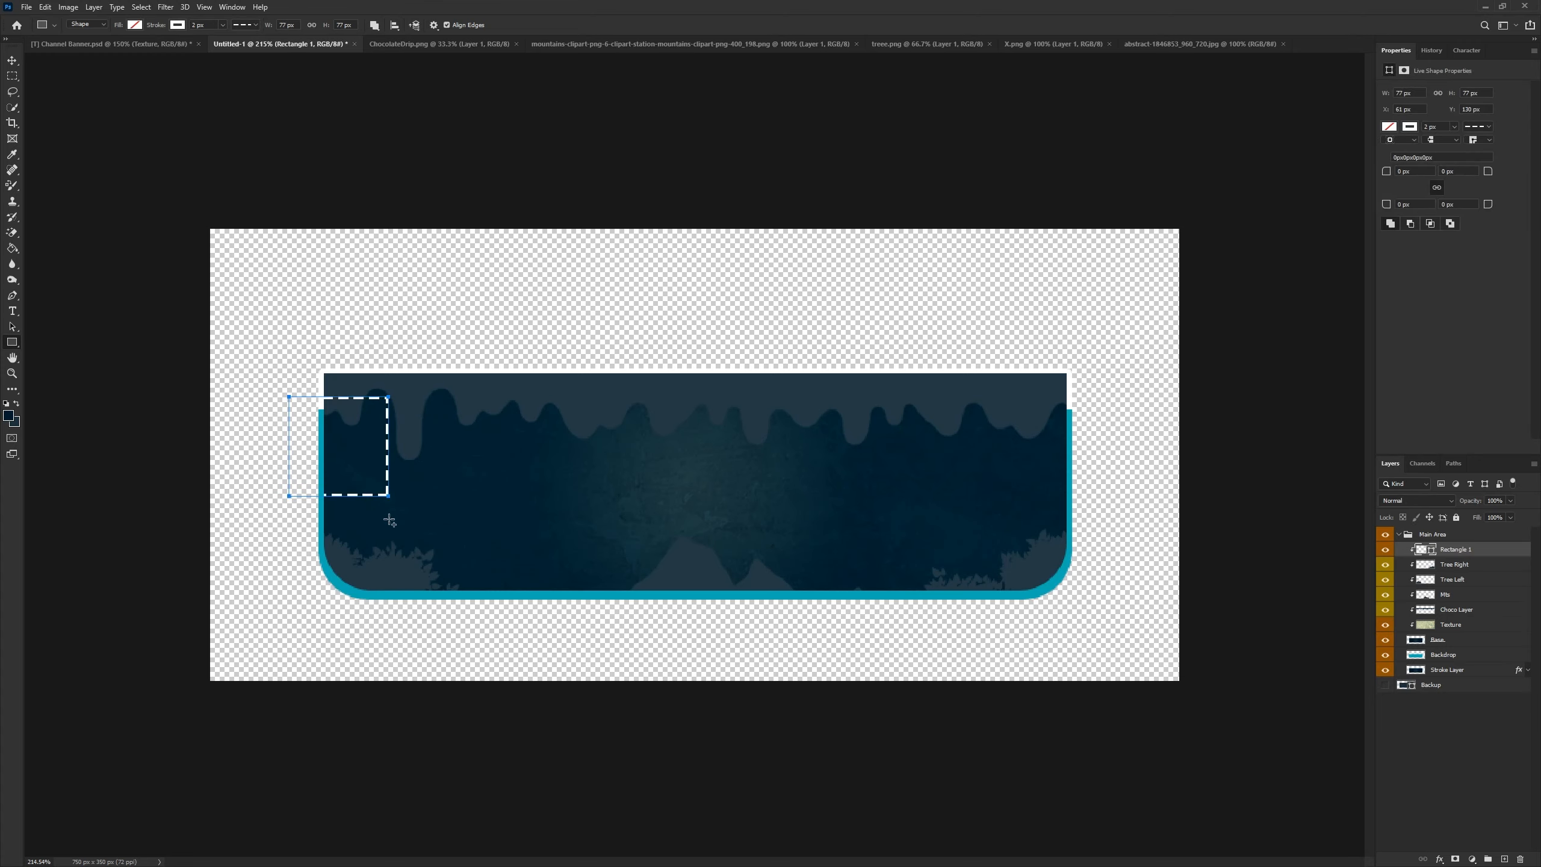
- Rotate the dashed square 45° and position it as a diamond straddling the banner's left edge
key("ctrl+t")
left_click_drag(405, 403, 499, 435)
mouse_move(361, 481)
left_mouse_down()
mouse_move(327, 517)
mouse_move(391, 482)
left_mouse_up()
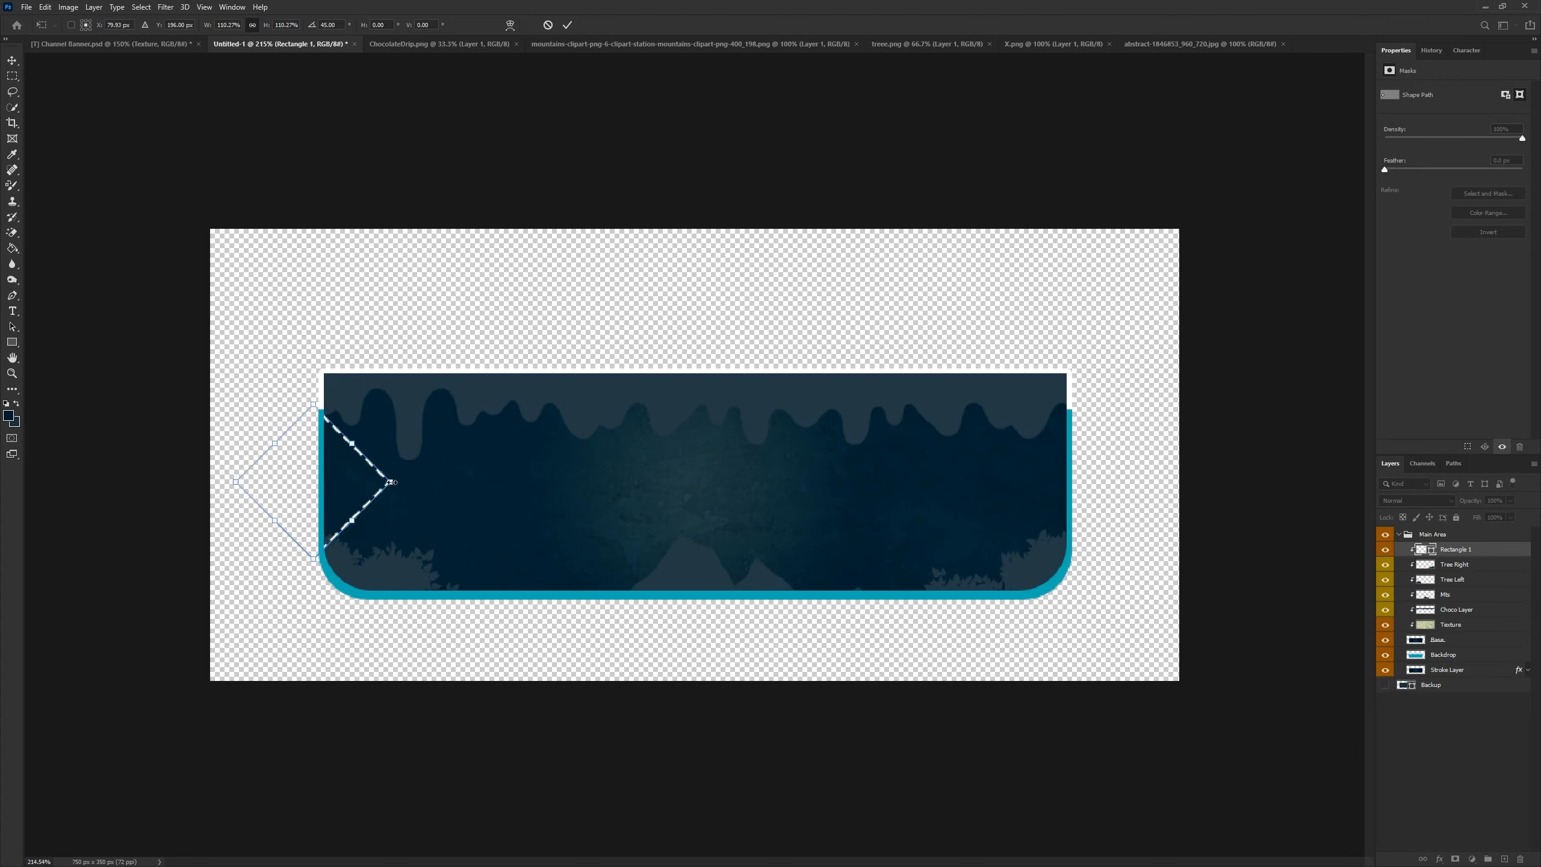
left_click(567, 24)
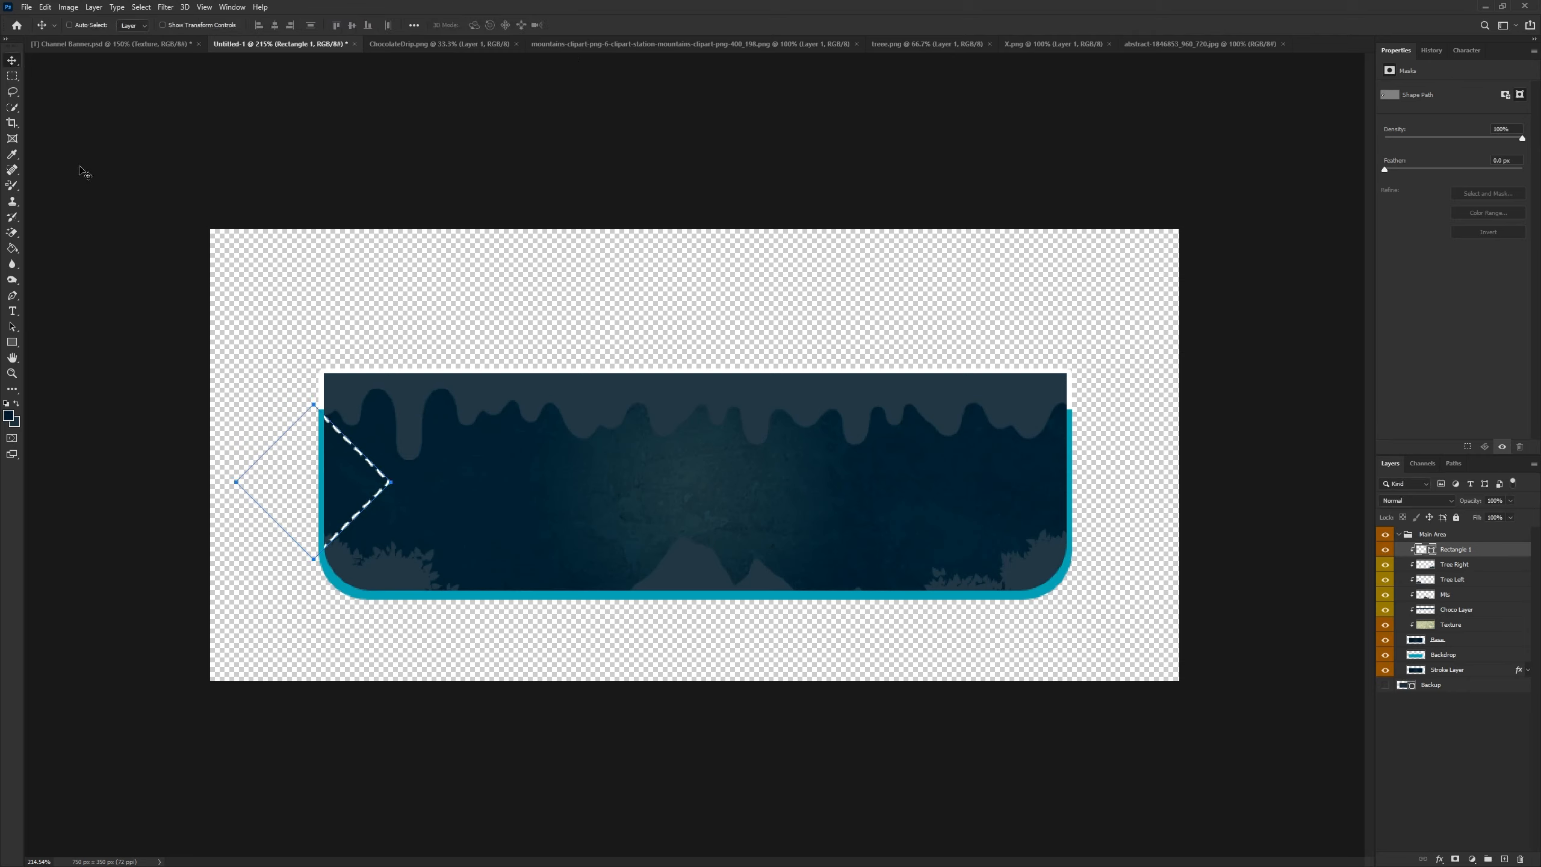
- Duplicate the dashed diamond and move the copy to the banner's right edge
left_click_drag(333, 488, 332, 487)
key("ctrl+j")
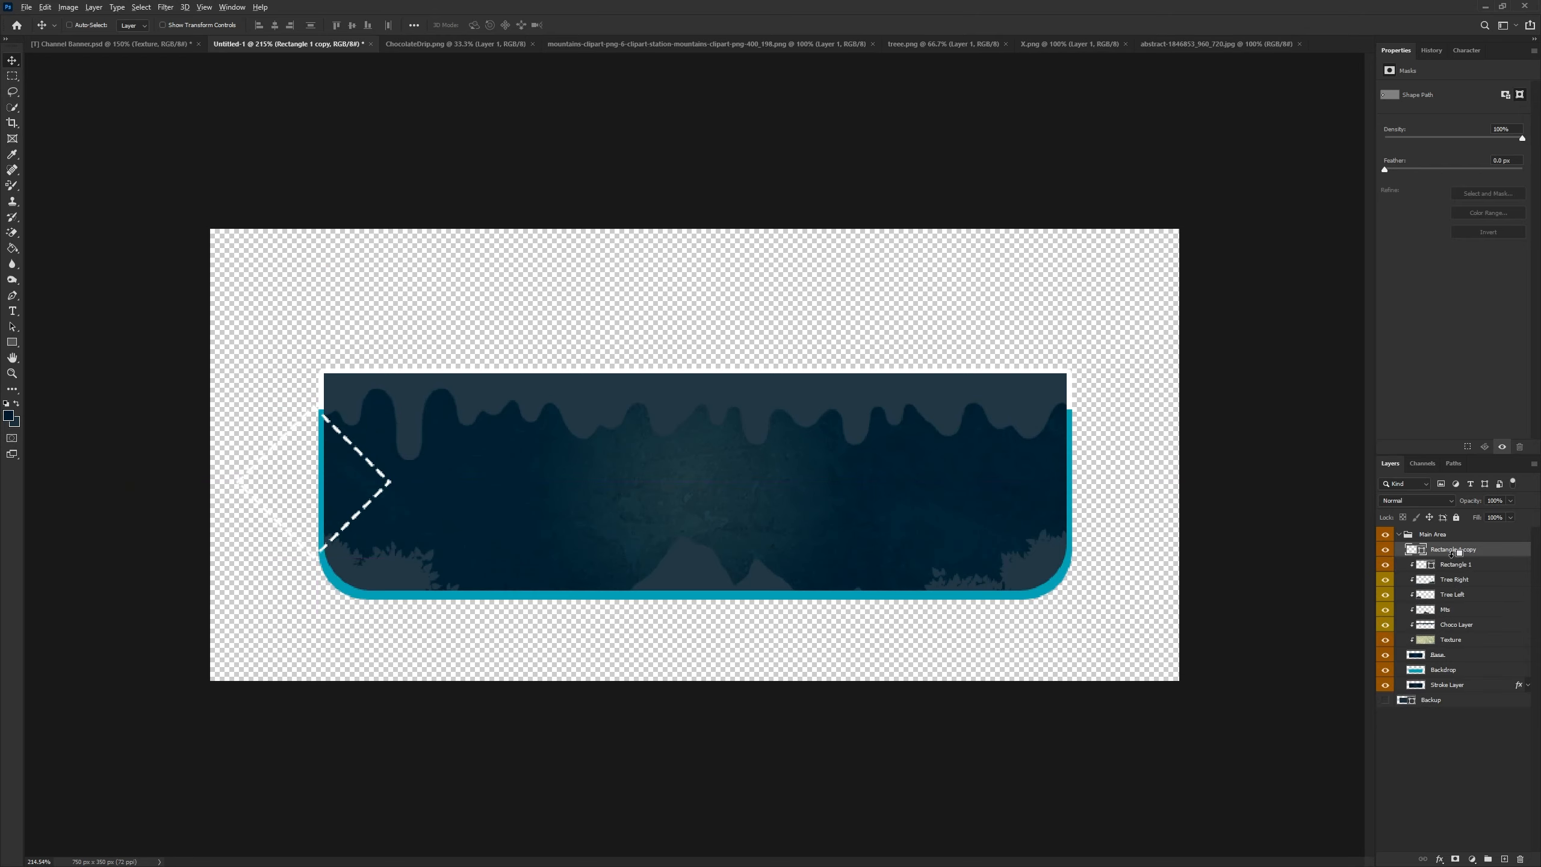
left_click_drag(322, 492, 1075, 514)
scroll(950, 595, "down", 5)
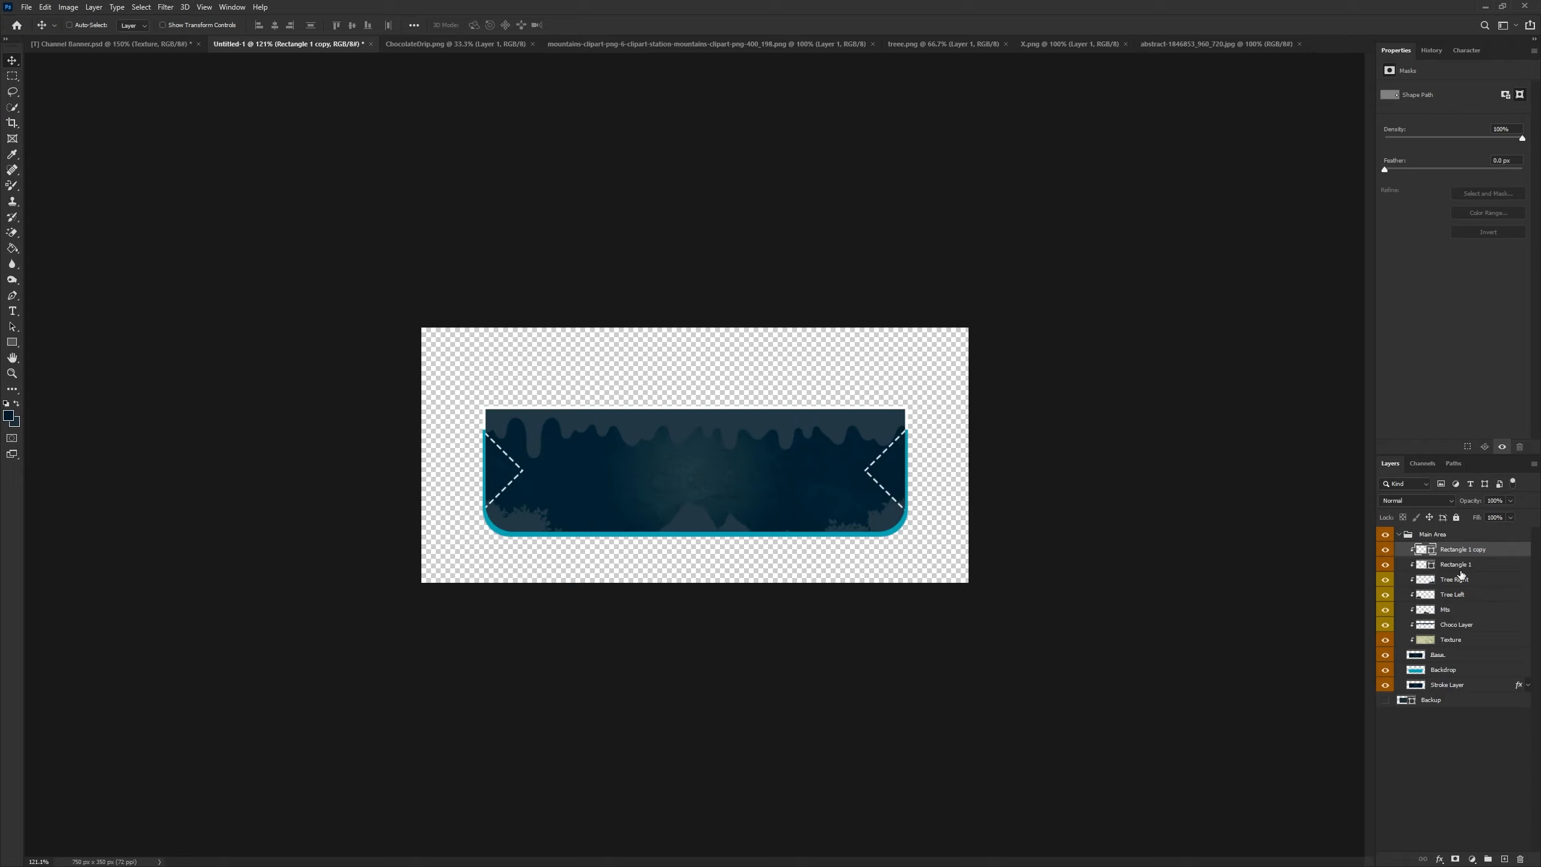
- Colour-label both dashed rectangle layers blue
left_click(1408, 564, "shift")
right_click(1390, 565)
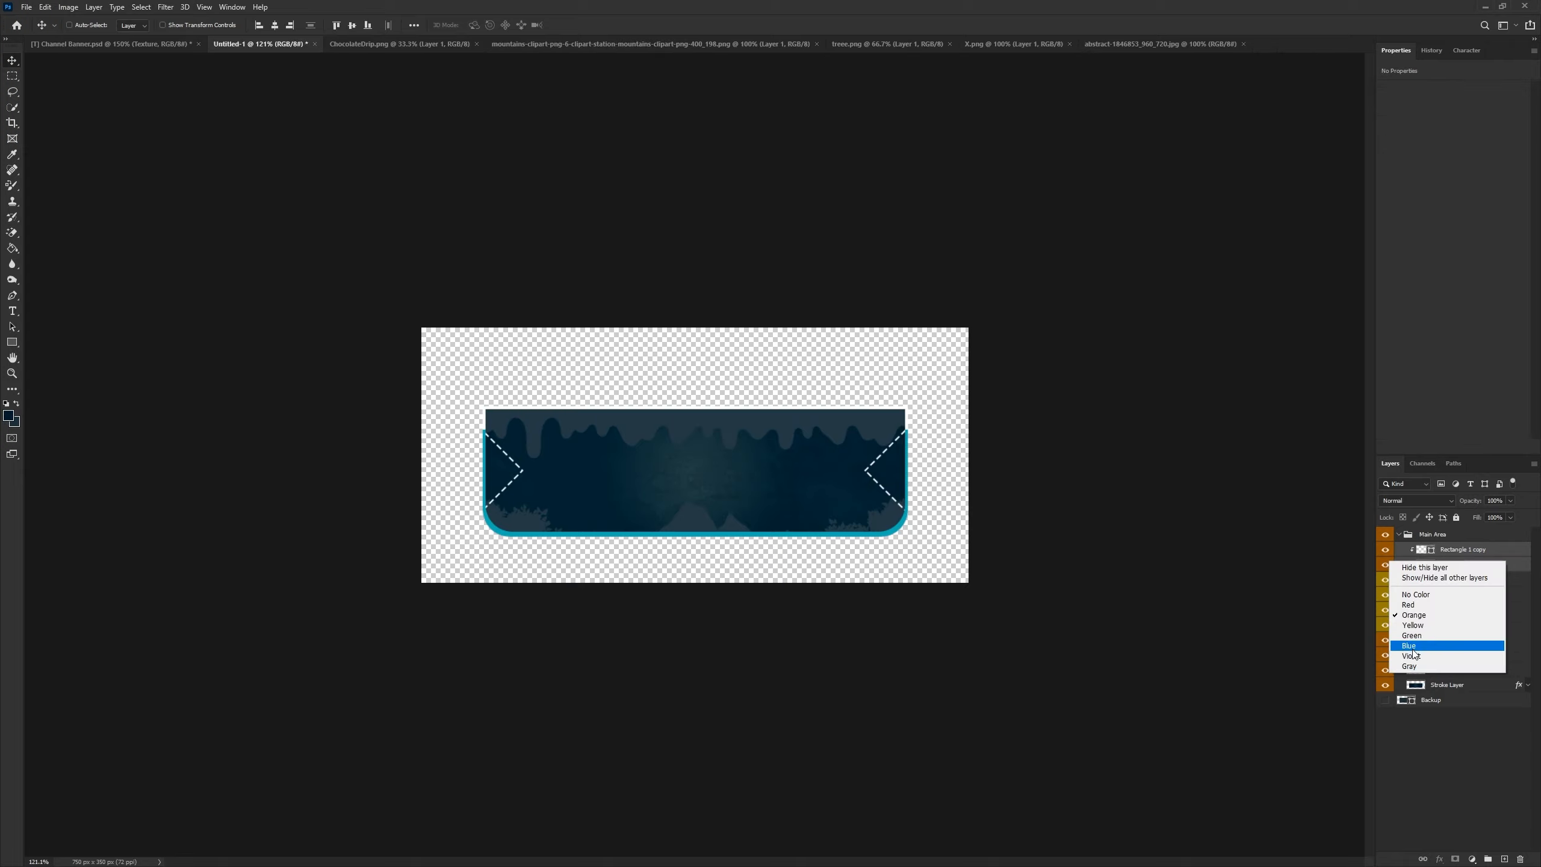
left_click(1416, 650)
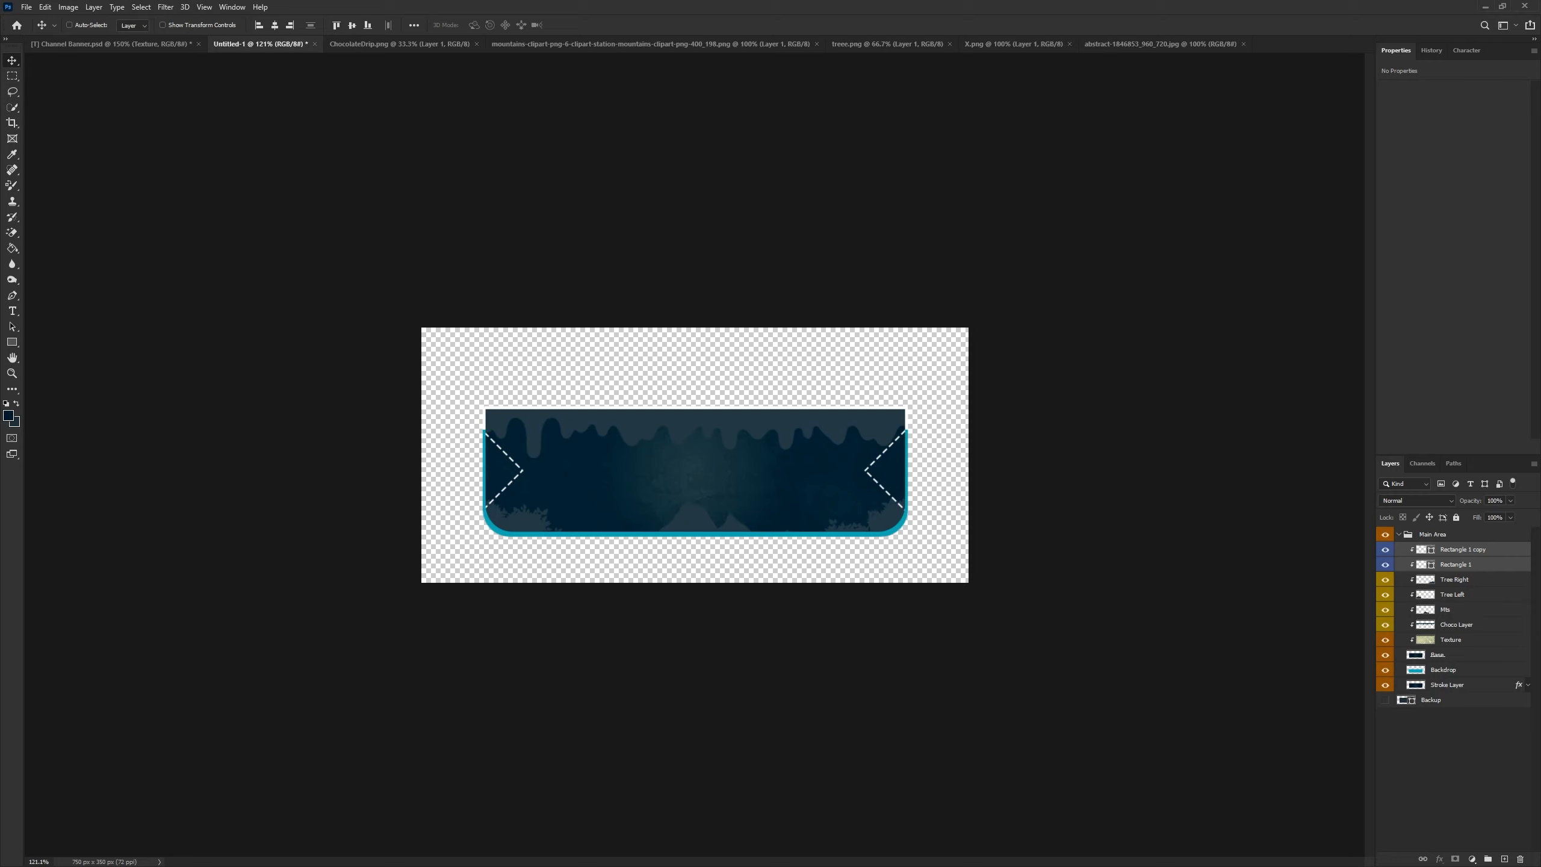
scroll(726, 453, "up", 4)
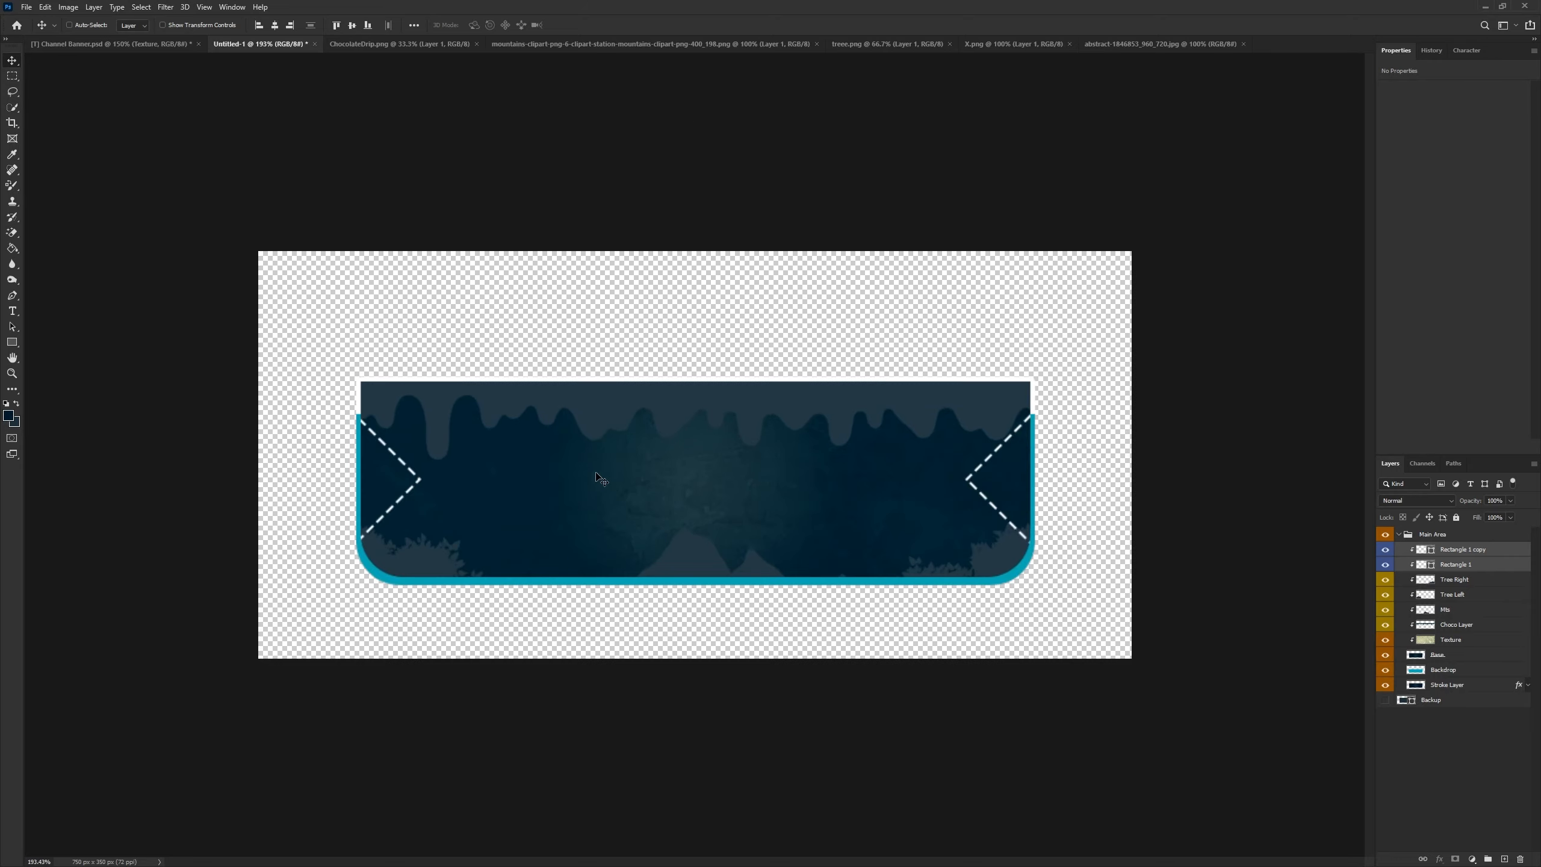
- Collapse the Main Area group and add a new layer above it
left_click(1435, 539)
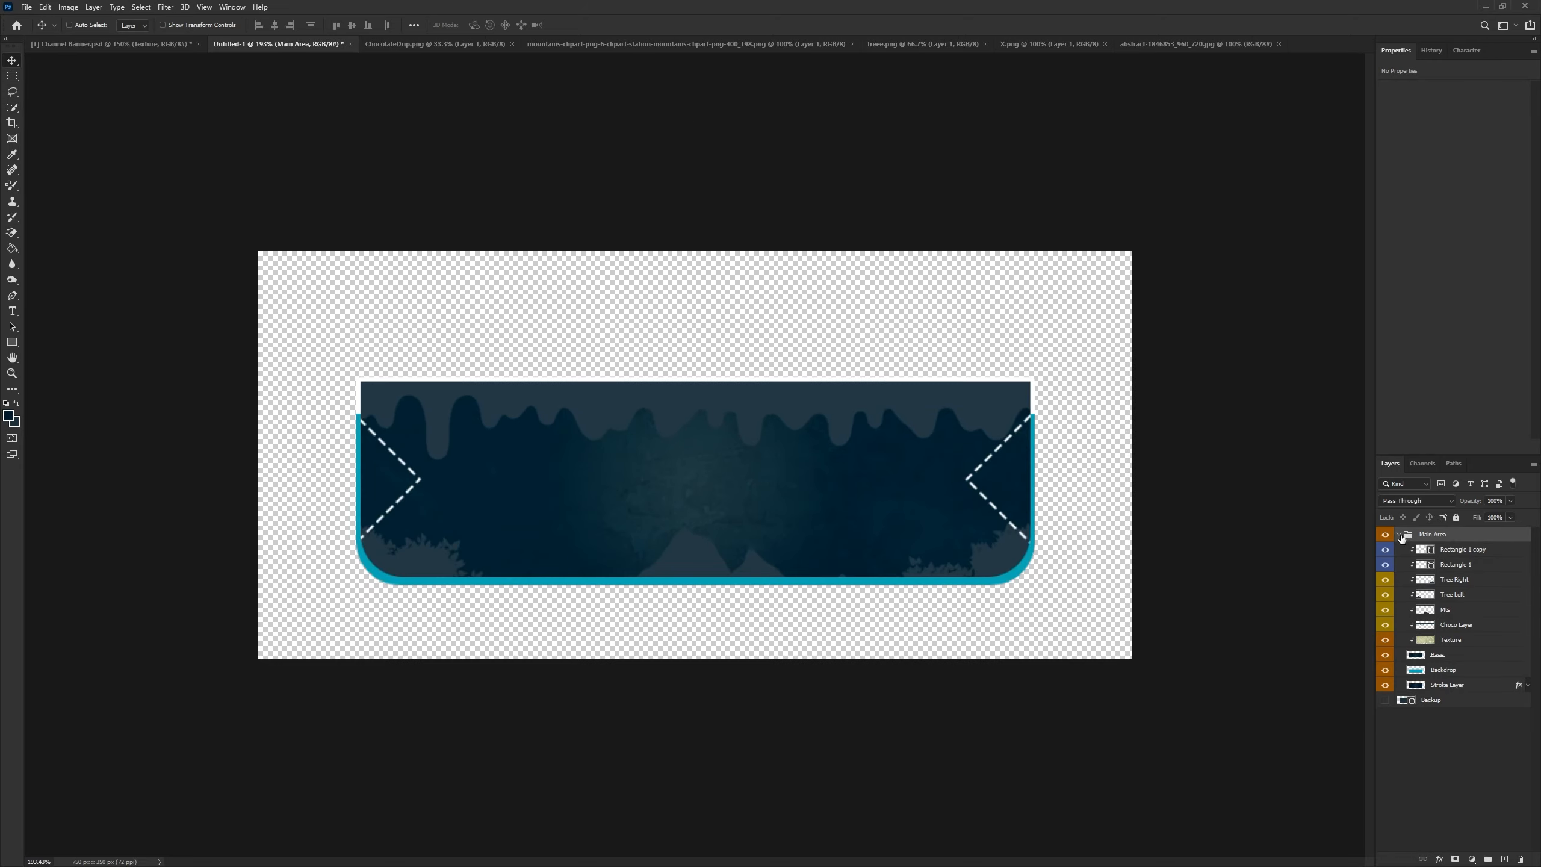
left_click(1399, 534)
left_click(1505, 858)
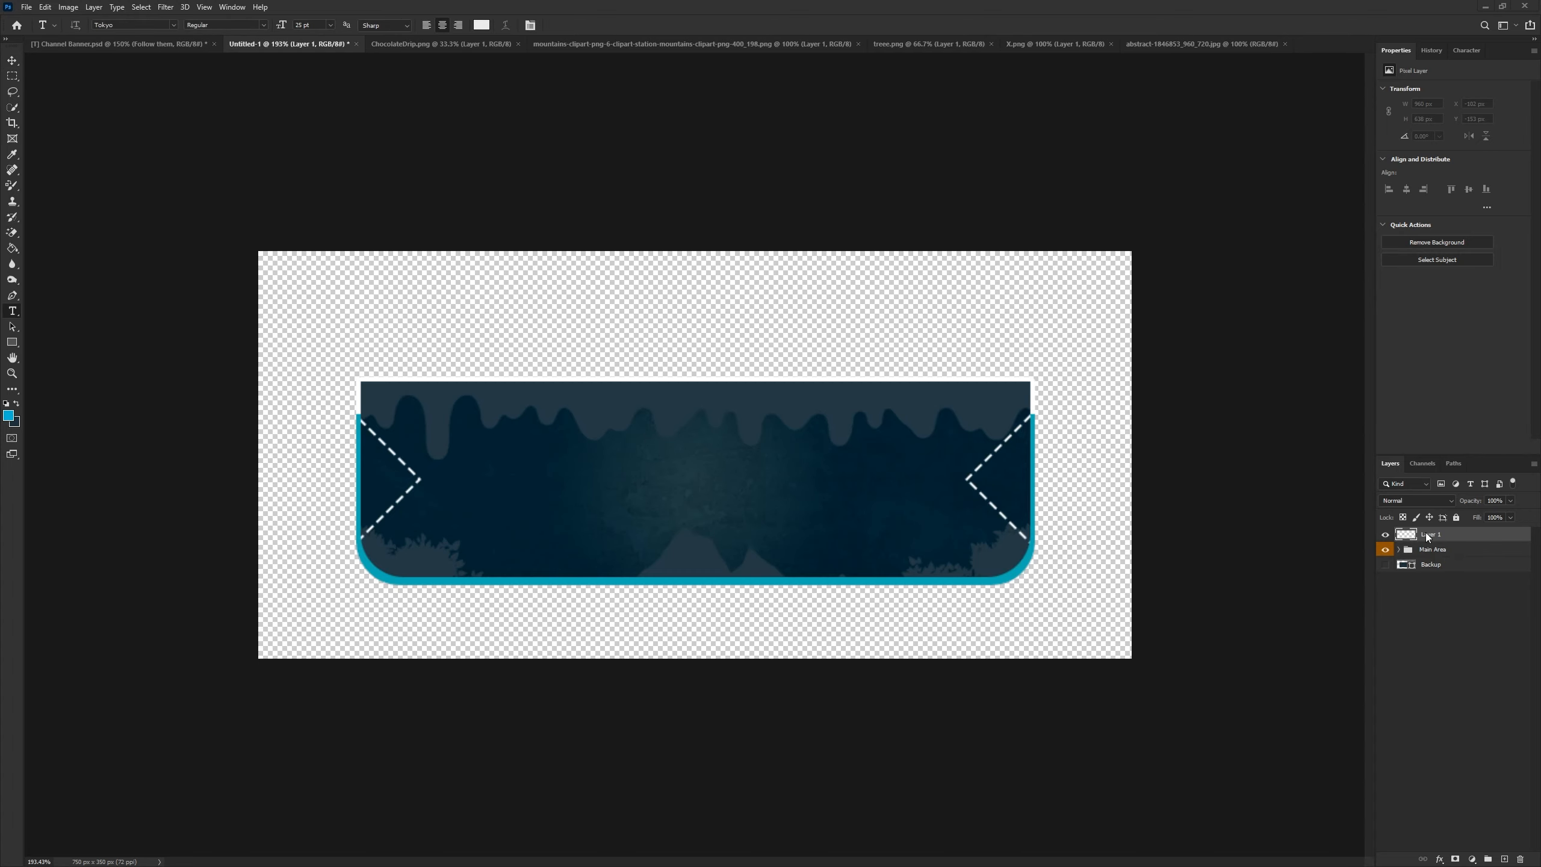
- Put the new layer into a group named "Text"
key("ctrl+g")
double_click(1431, 535)
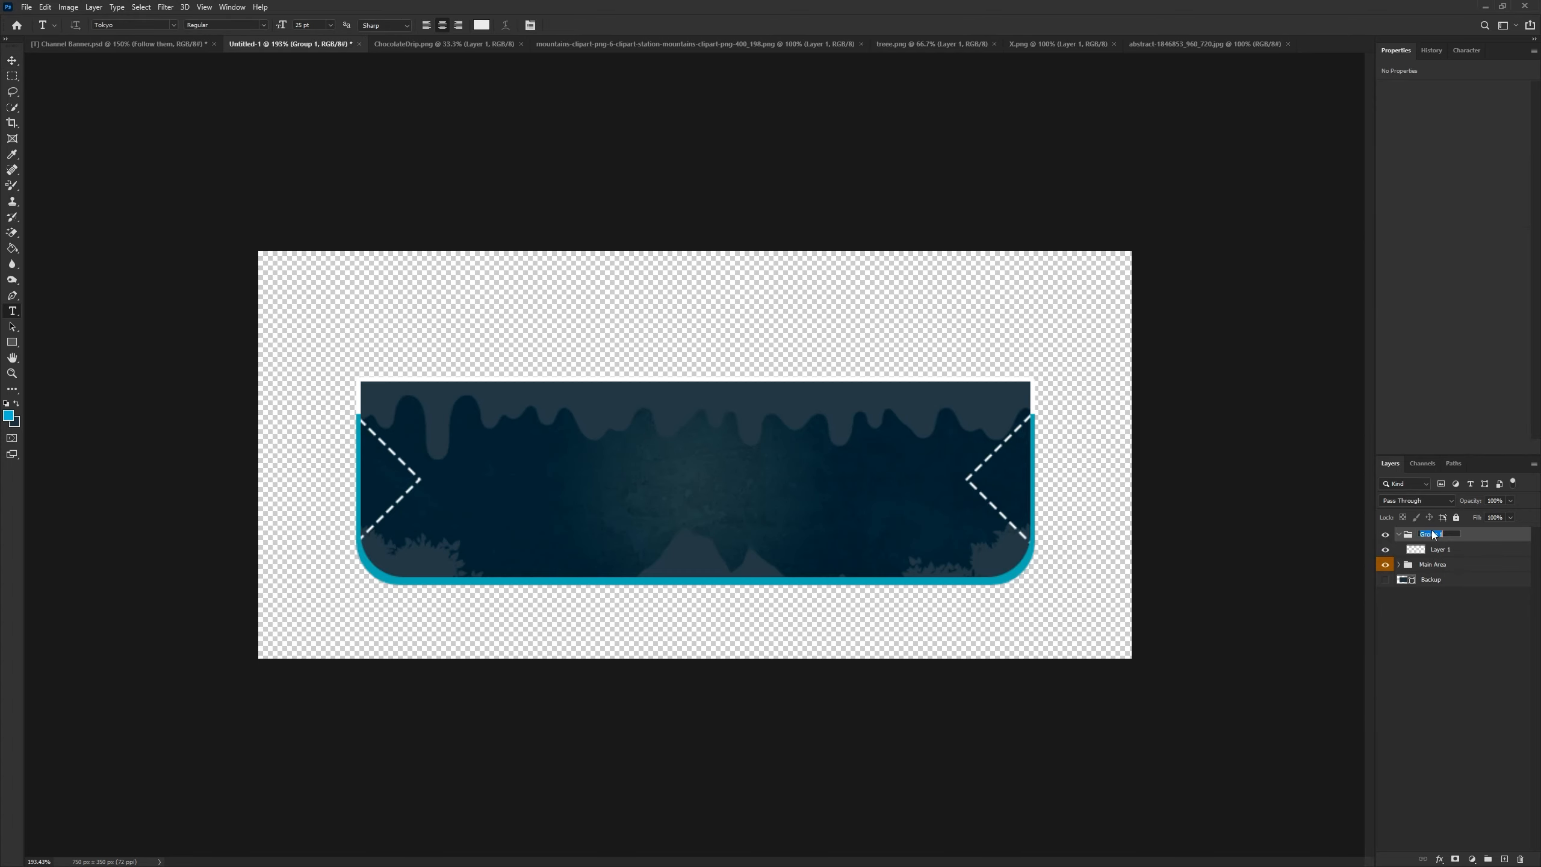
type("Text")
key("Return")
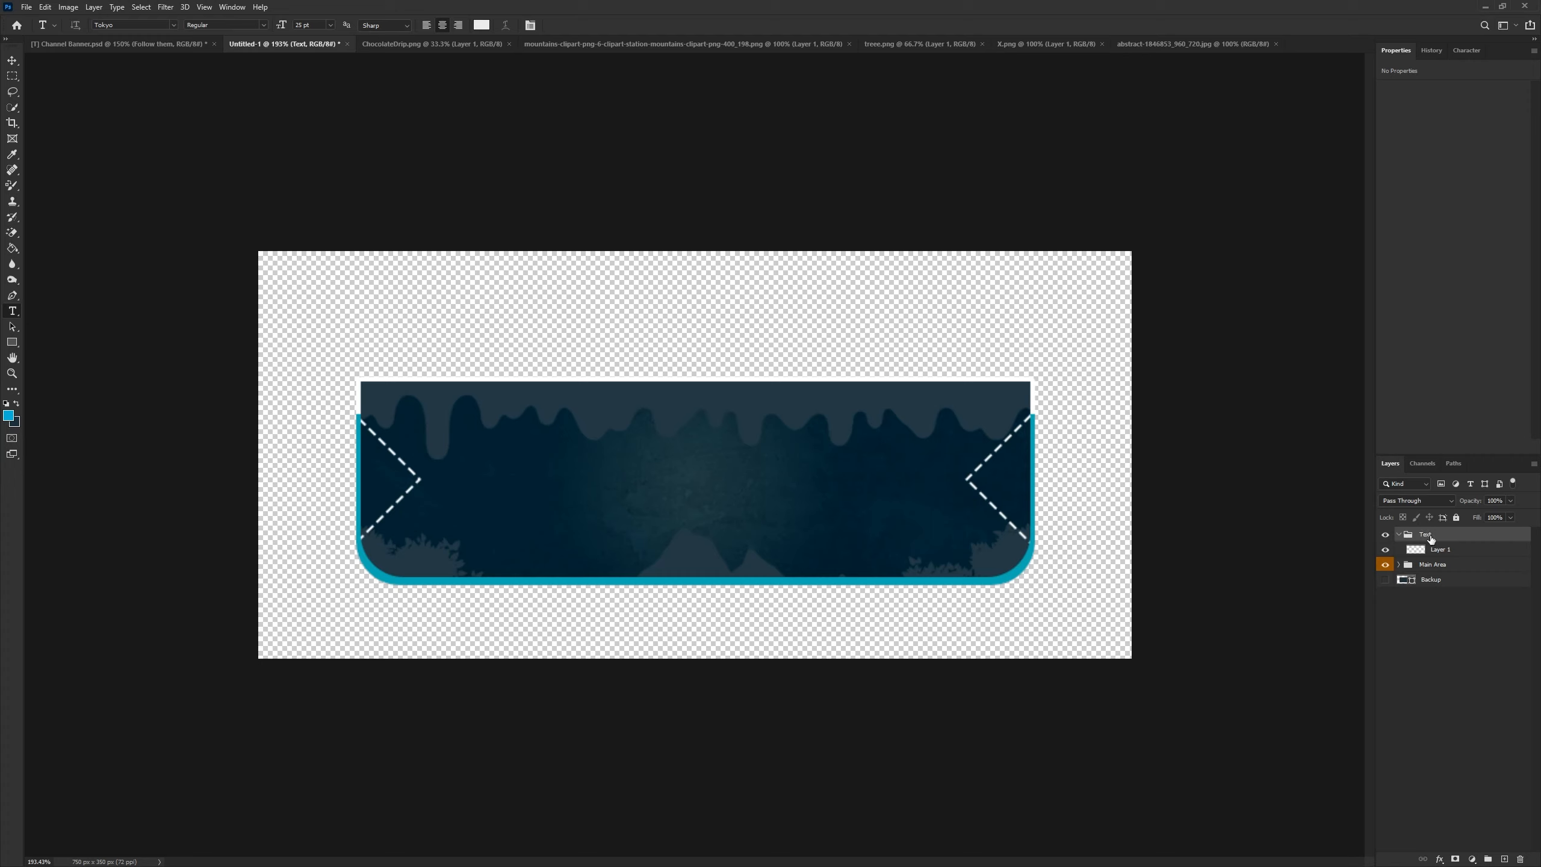
- Colour-label the Text group blue
right_click(1388, 534)
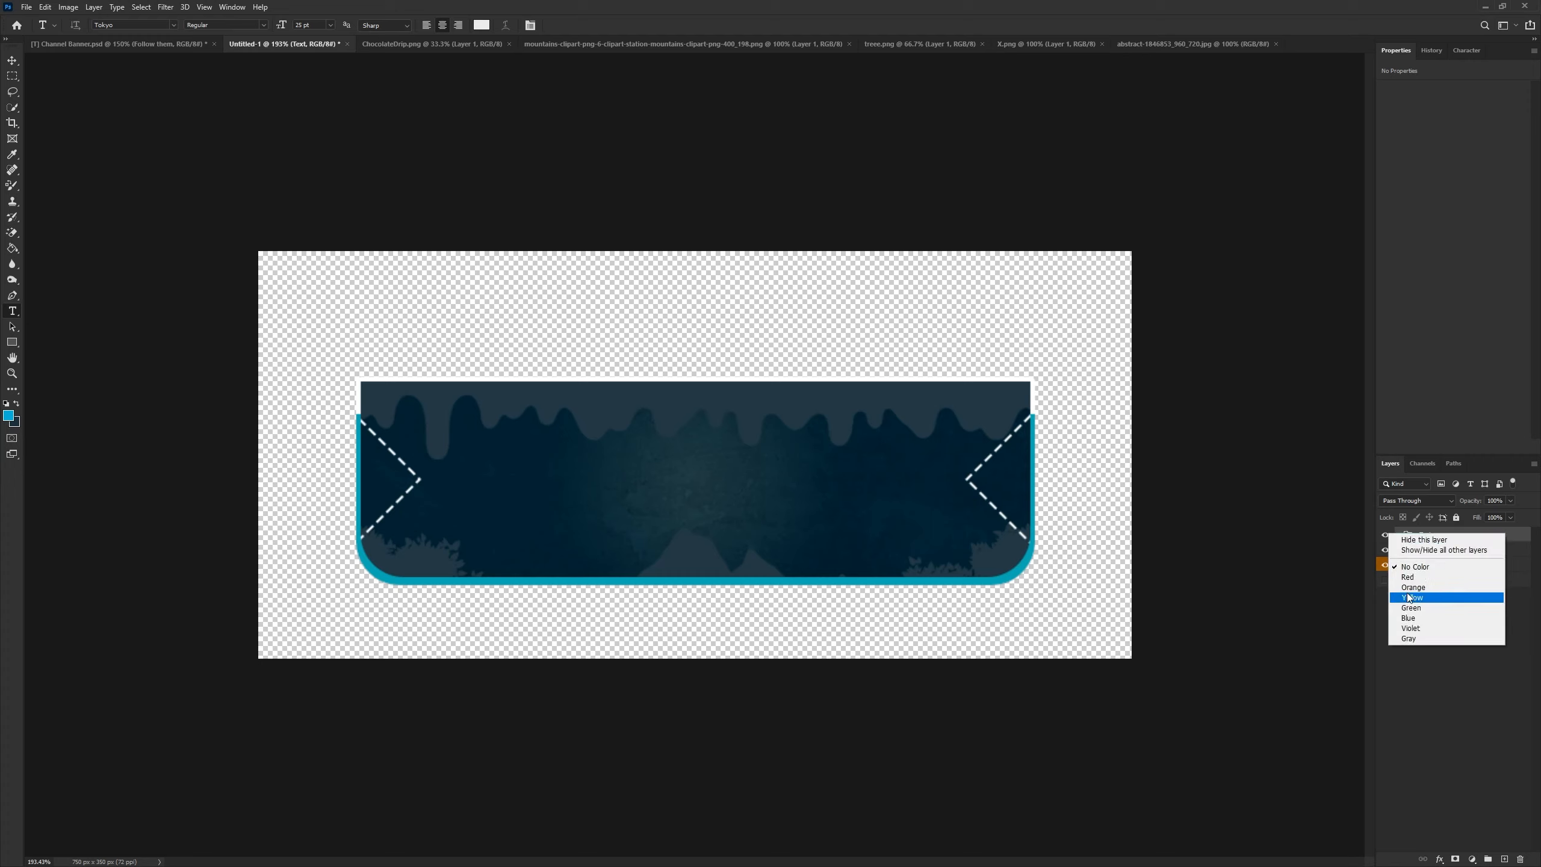
left_click(1409, 618)
left_click(1442, 550)
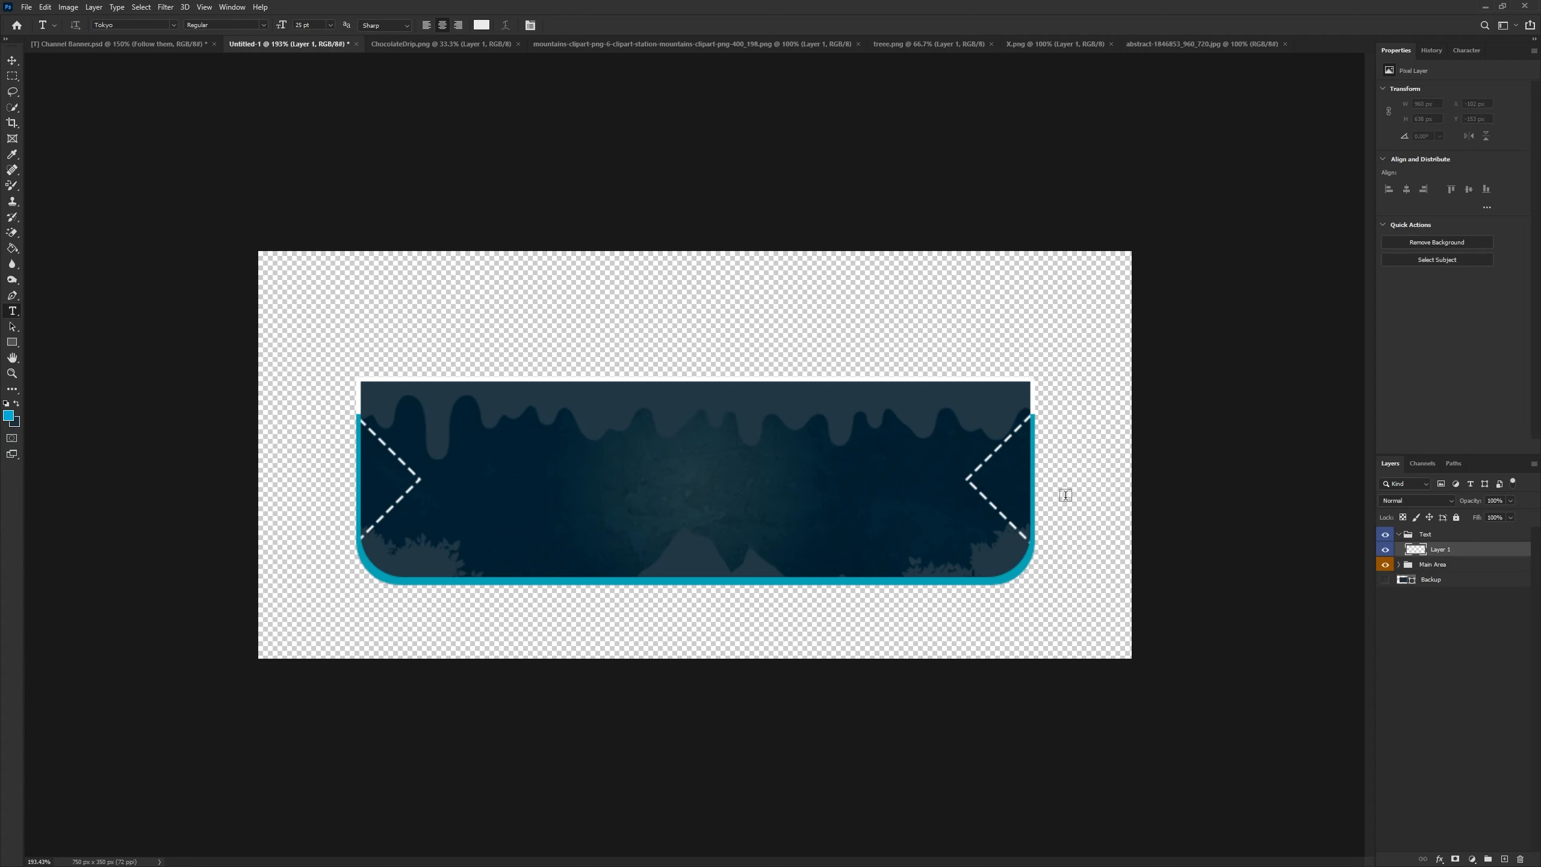
- Add a text line reading RULES in the middle of the banner with the Horizontal Type tool
right_click(12, 311)
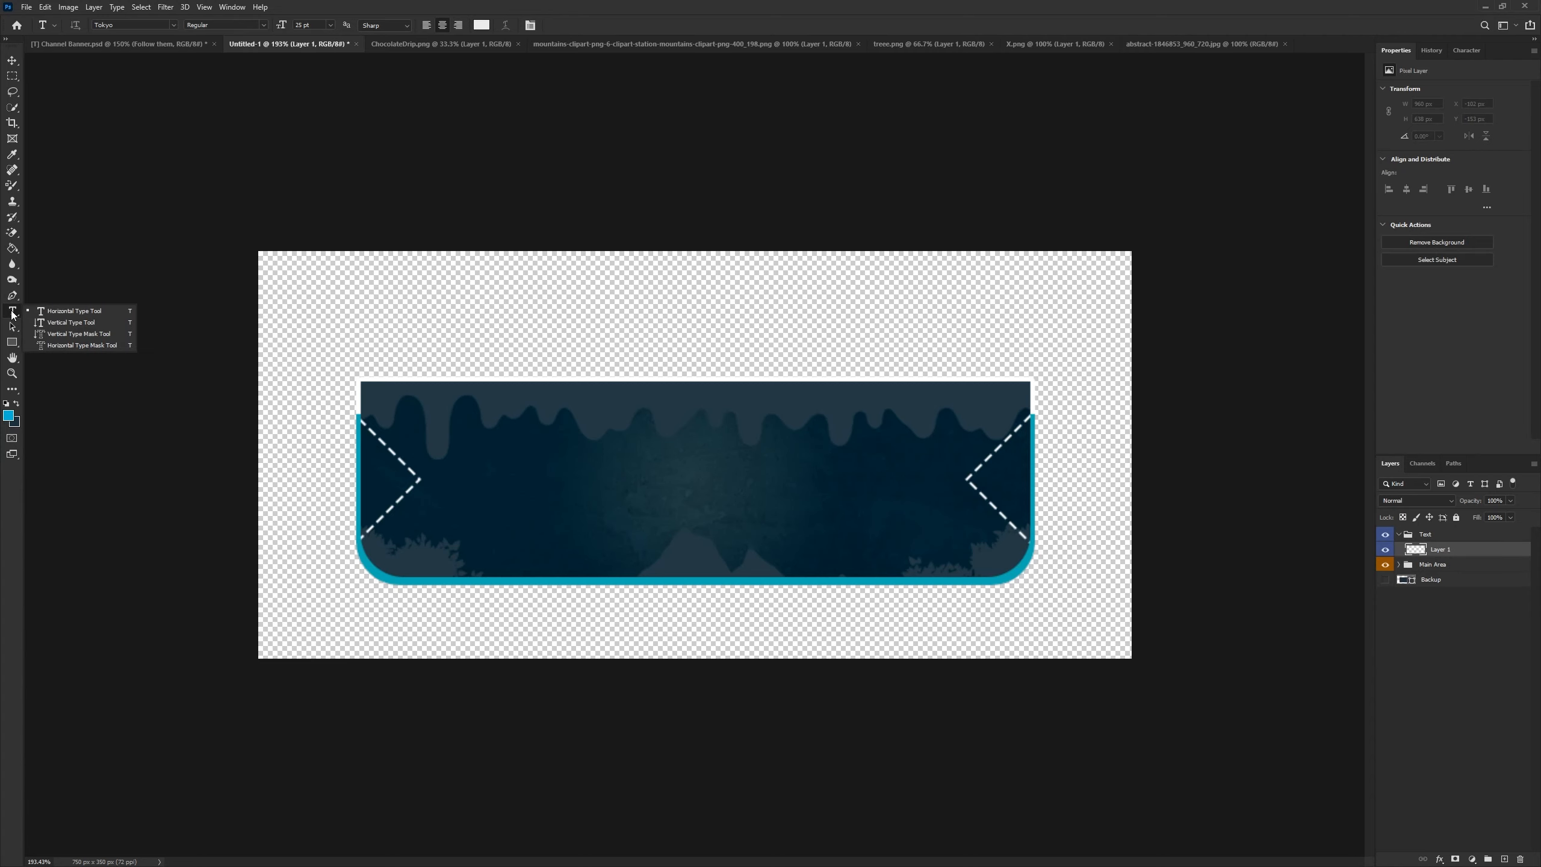
left_click(74, 311)
scroll(587, 379, "up", 5)
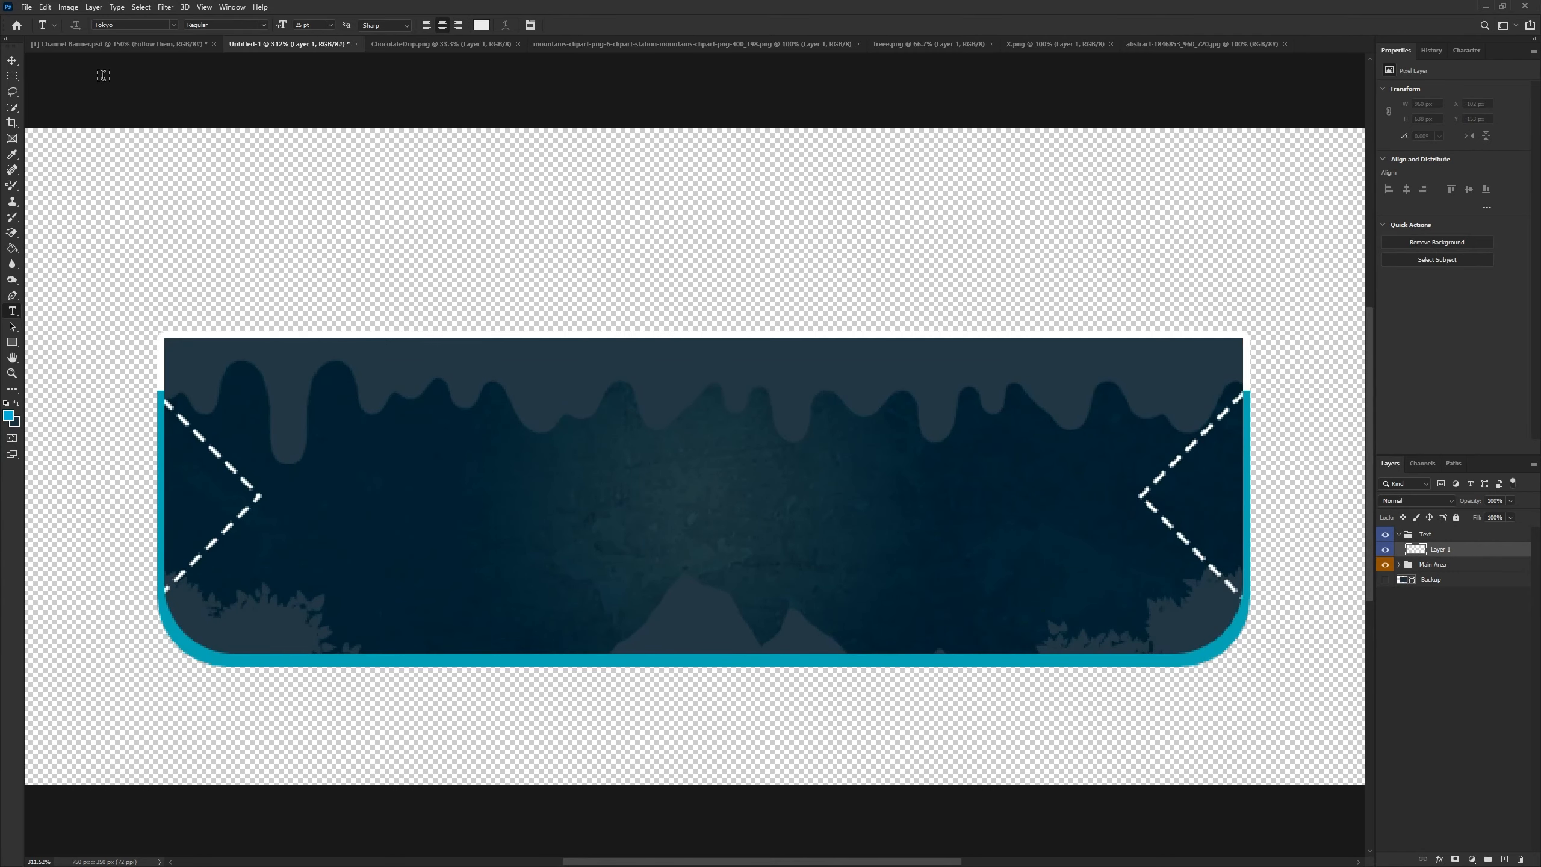
left_click(552, 511)
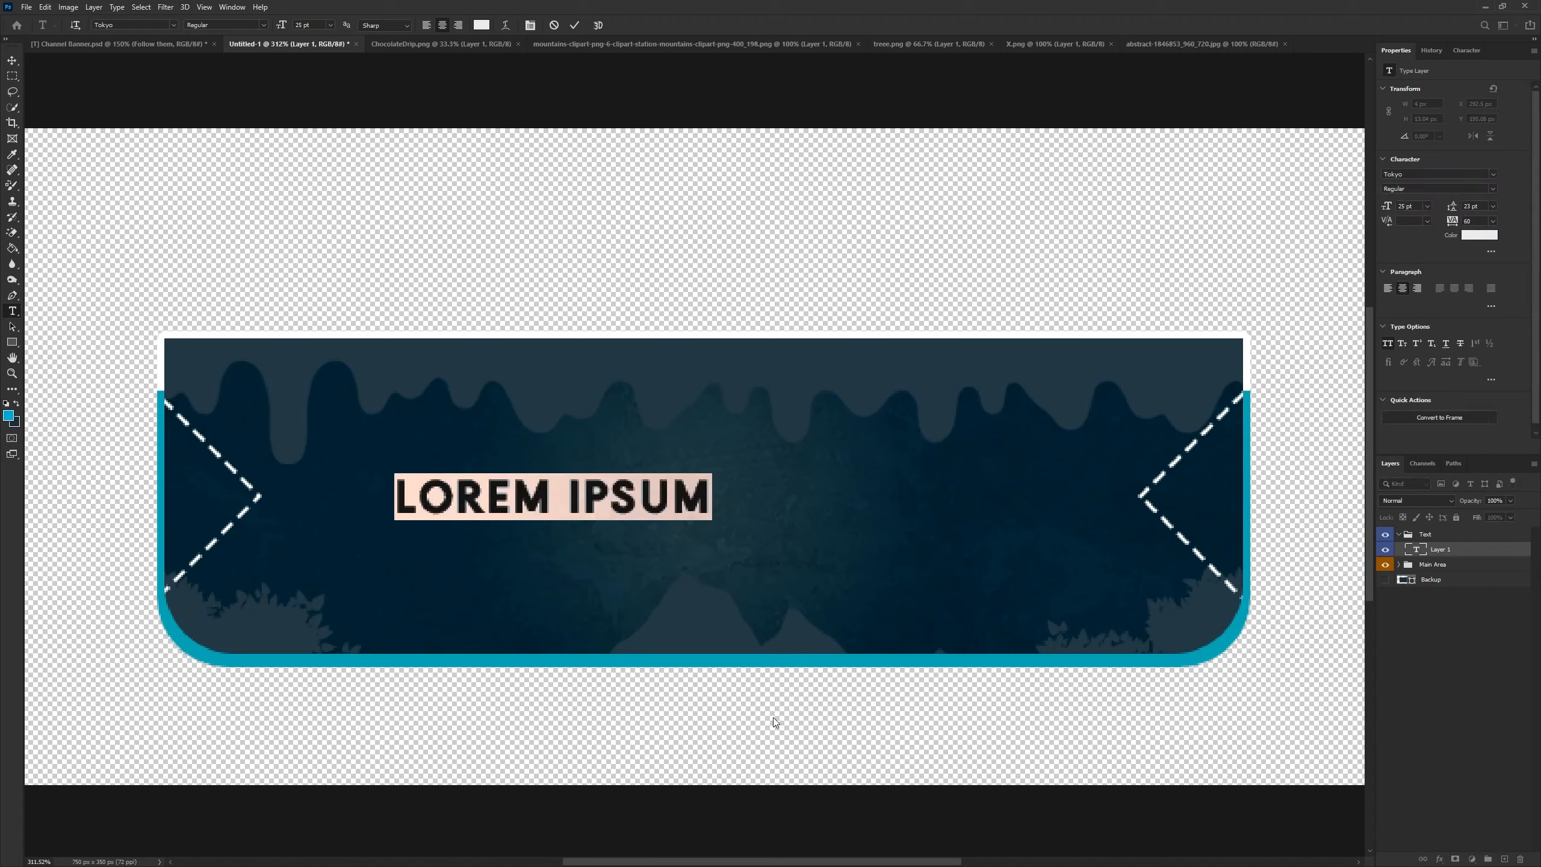
type("RULES")
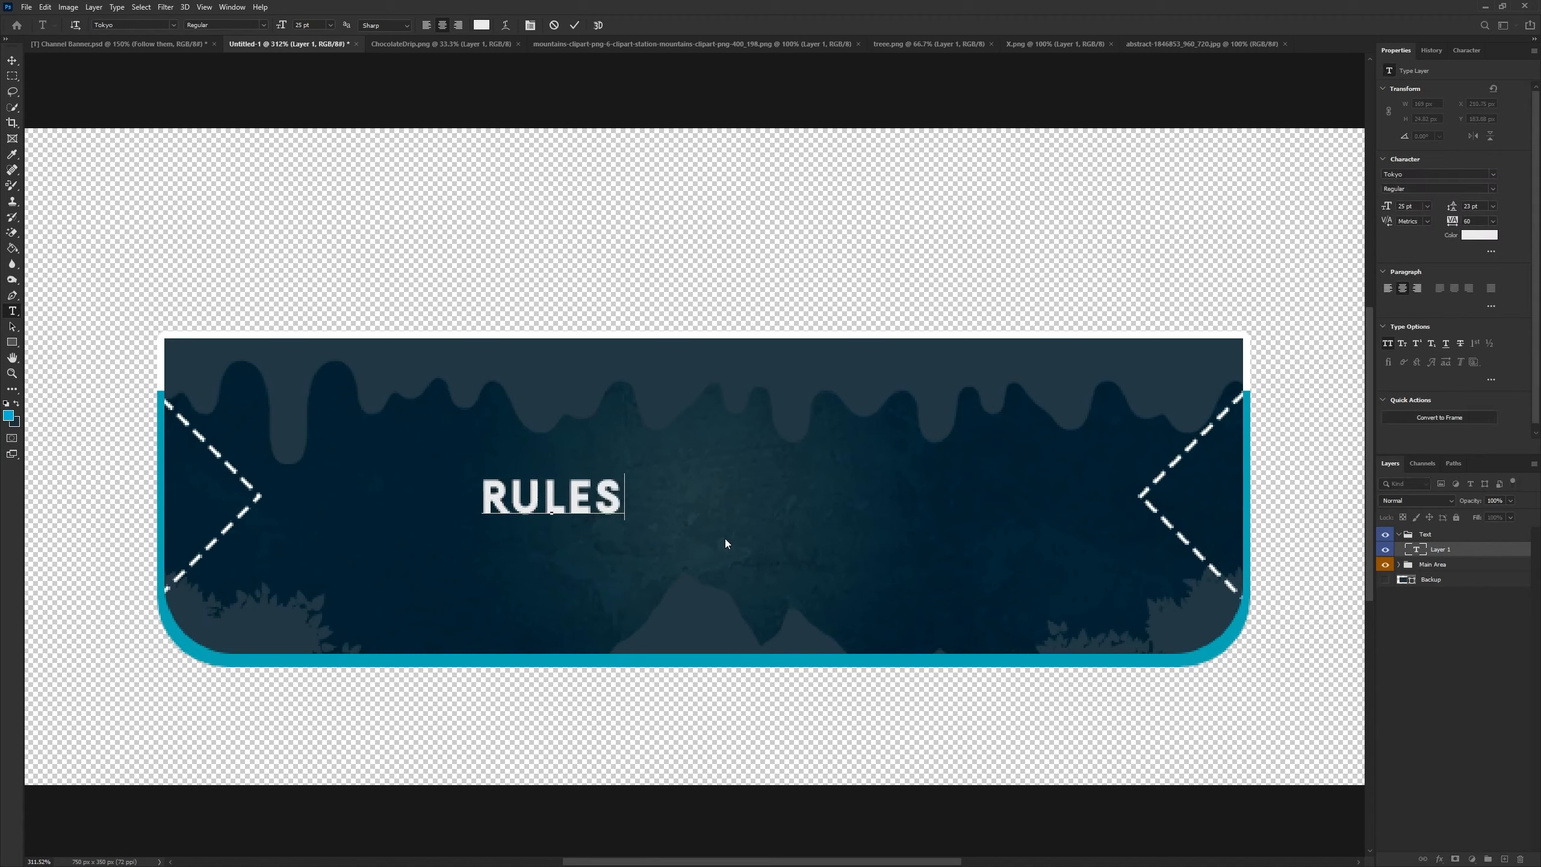
- Set the RULES text to 88 pt and colour it teal #00b6d4, then commit the text
key("ctrl+a")
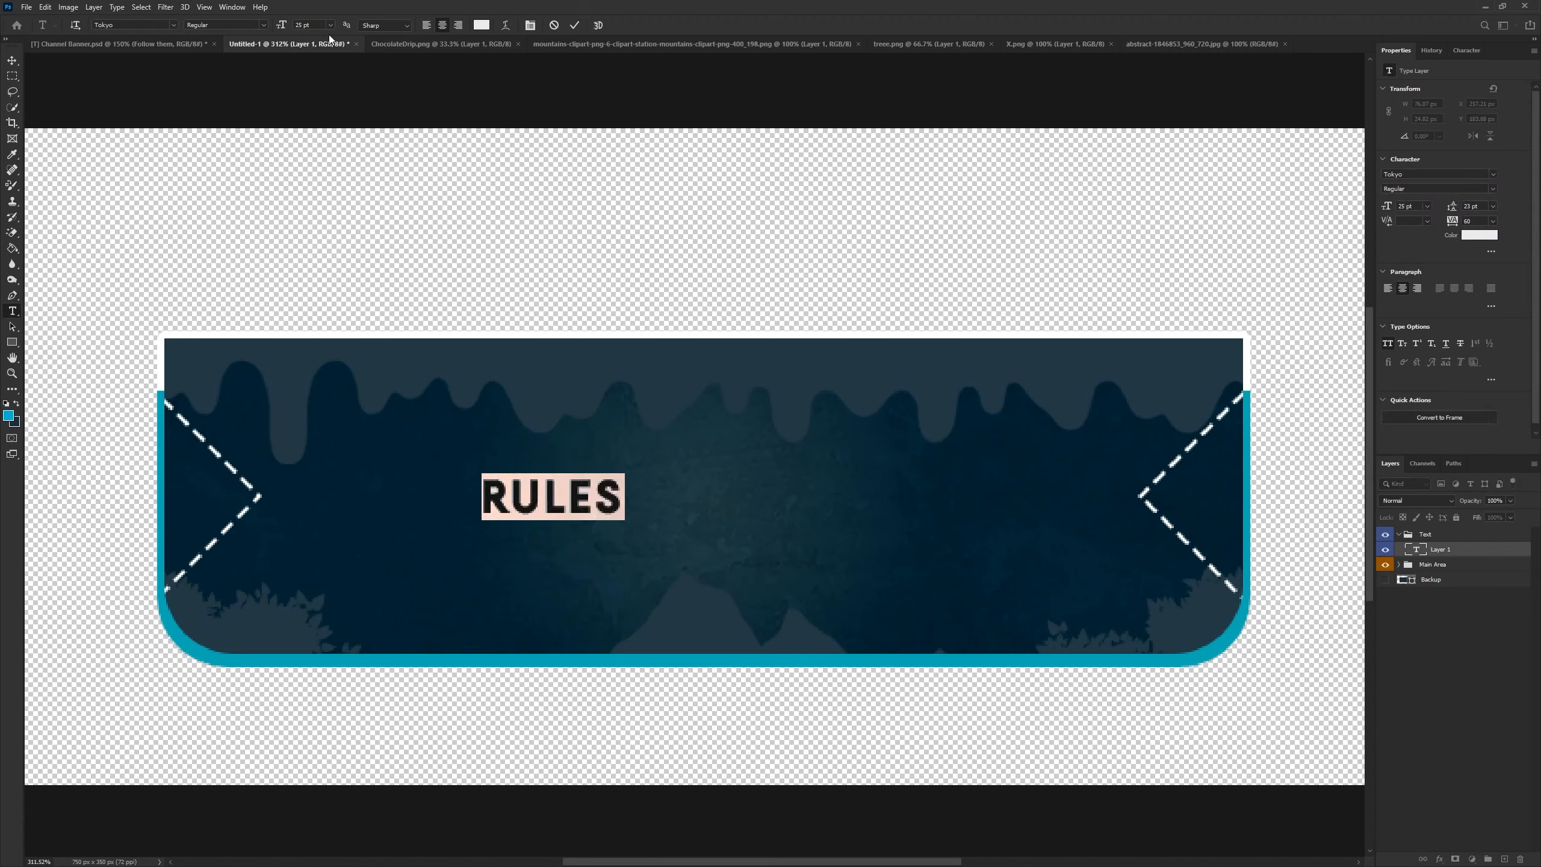
left_click(306, 24)
key("Return")
left_click(482, 25)
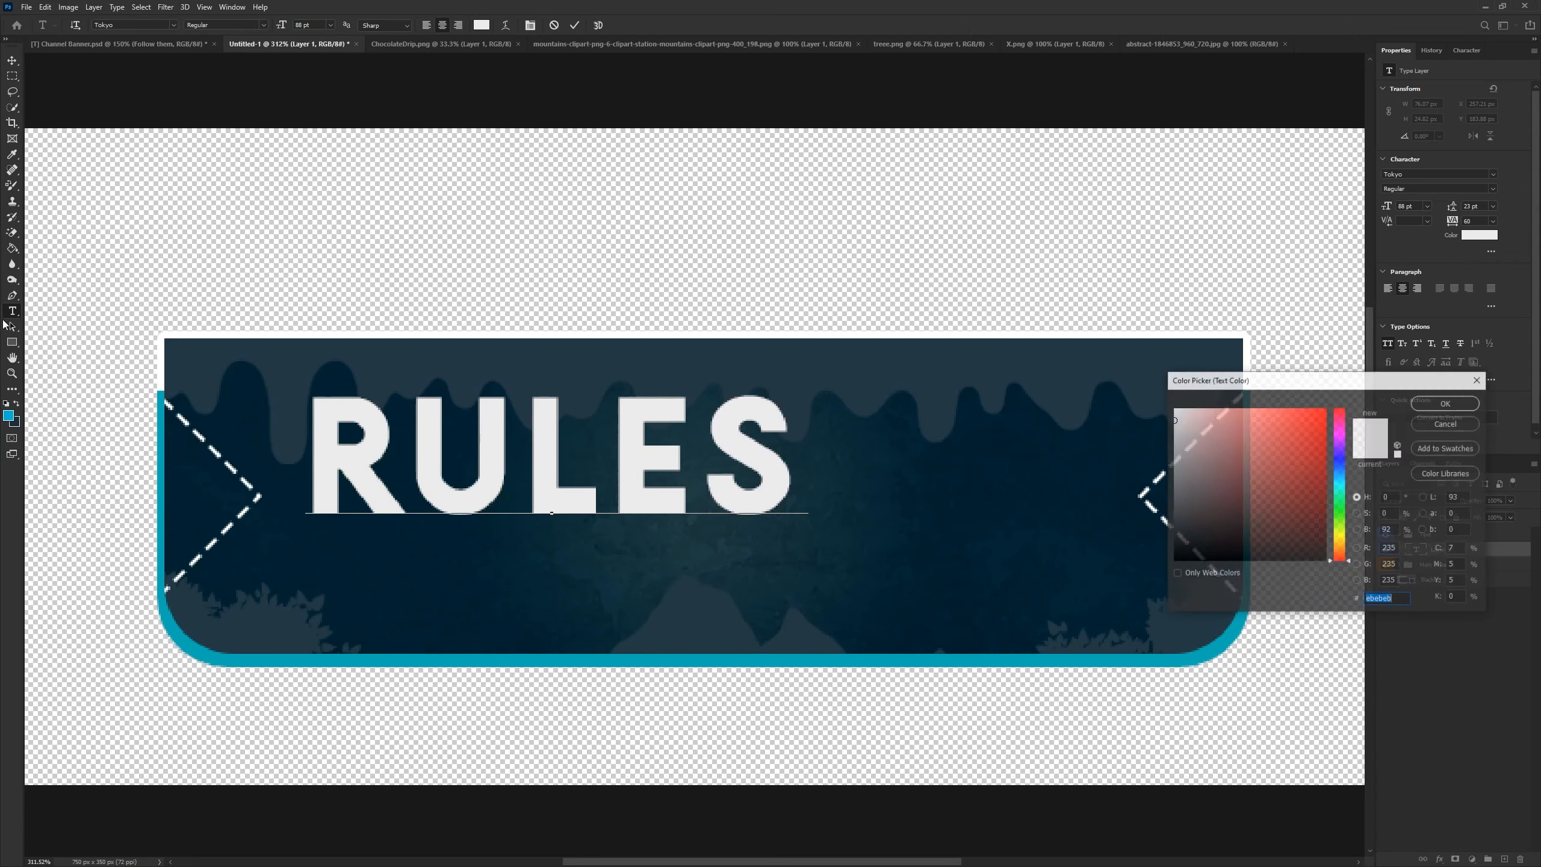
left_click(8, 415)
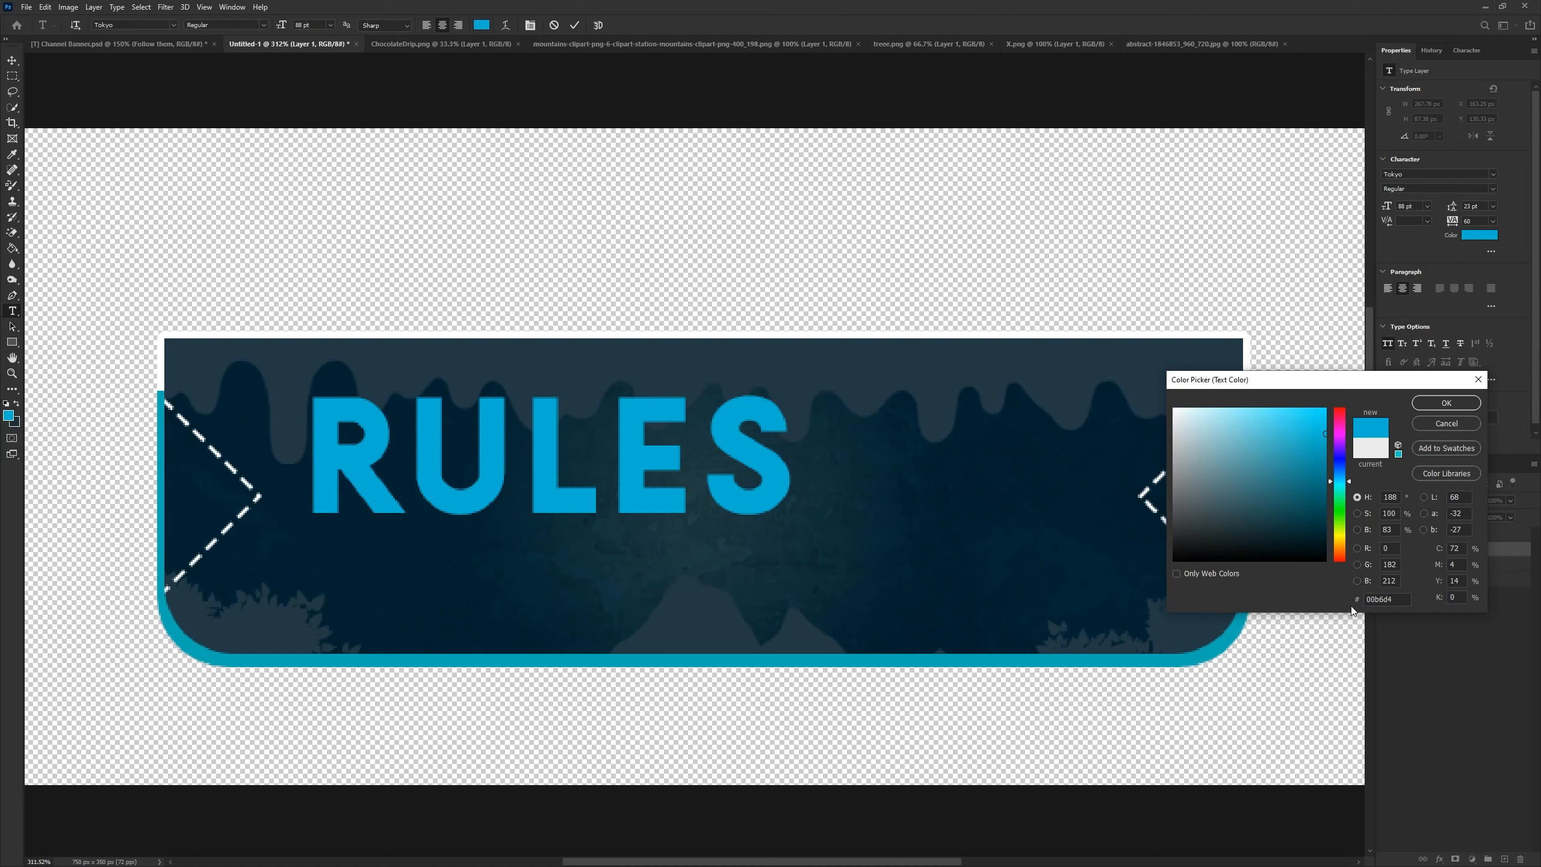
left_click(1444, 405)
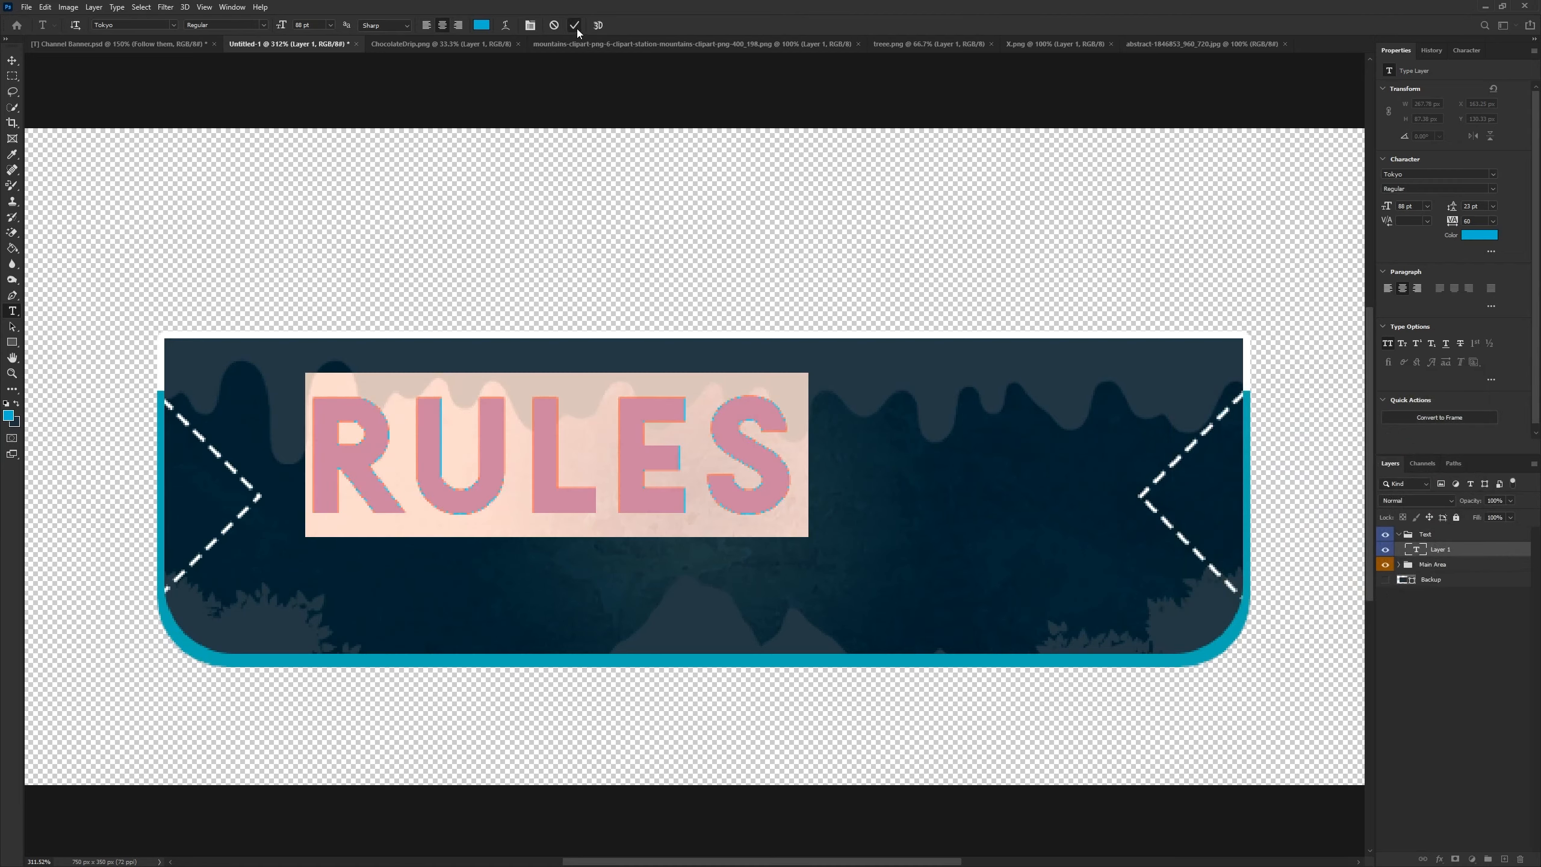
left_click(576, 28)
- Move the RULES text so it sits centred in the upper part of the banner
left_click(12, 60)
left_click_drag(540, 445, 680, 459)
scroll(677, 471, "down", 1)
scroll(698, 543, "down", 5)
scroll(631, 505, "up", 5)
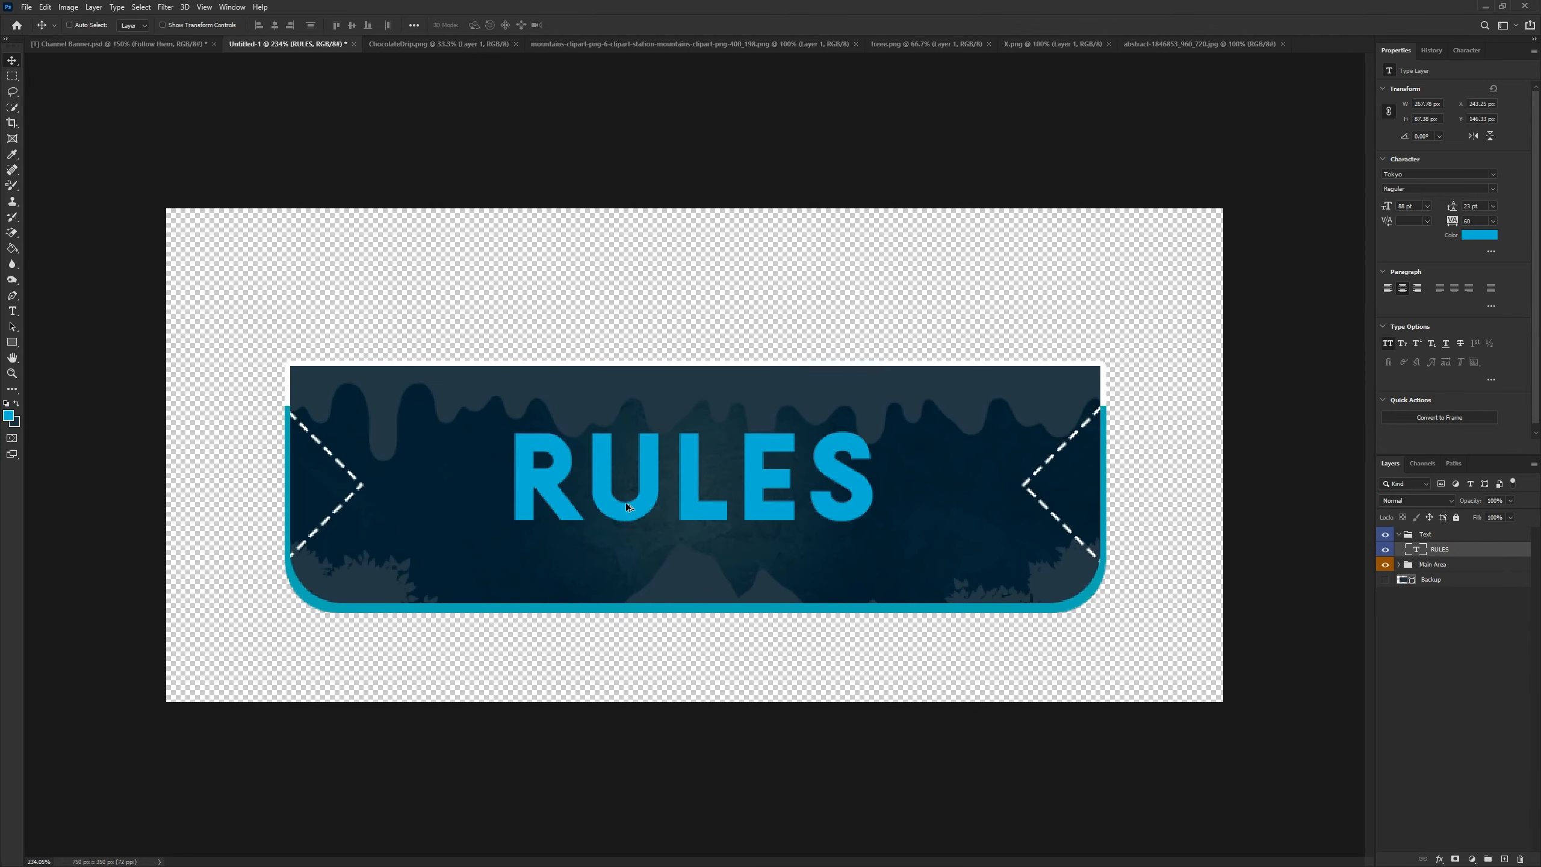
scroll(1002, 466, "down", 5)
right_click(1466, 554)
key("Escape")
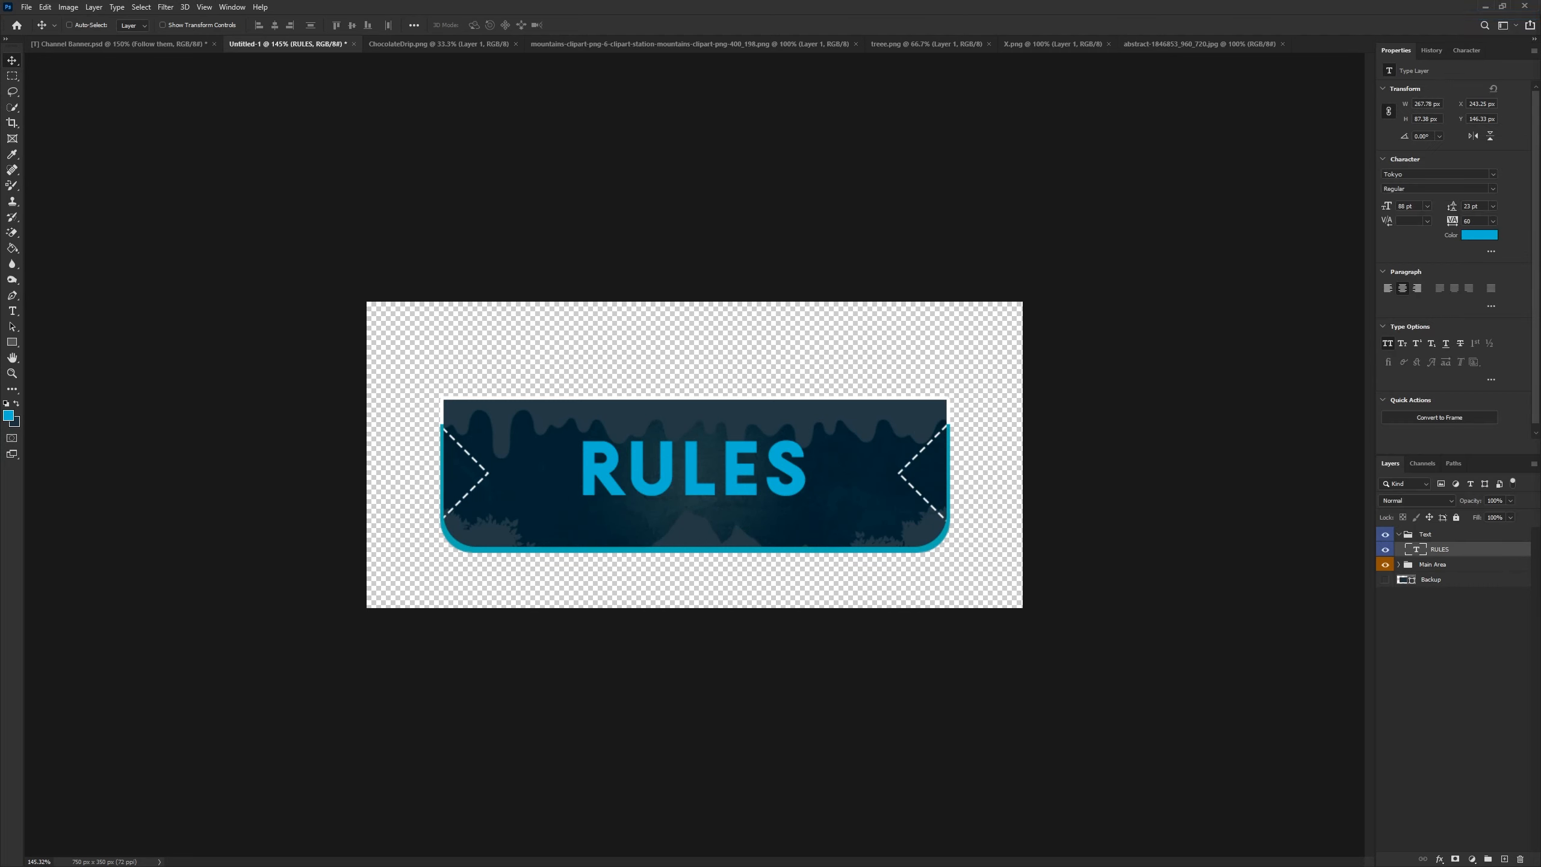
- Apply a drop shadow to the RULES text layer, setting its distance to 6
double_click(1487, 550)
left_click(1061, 554)
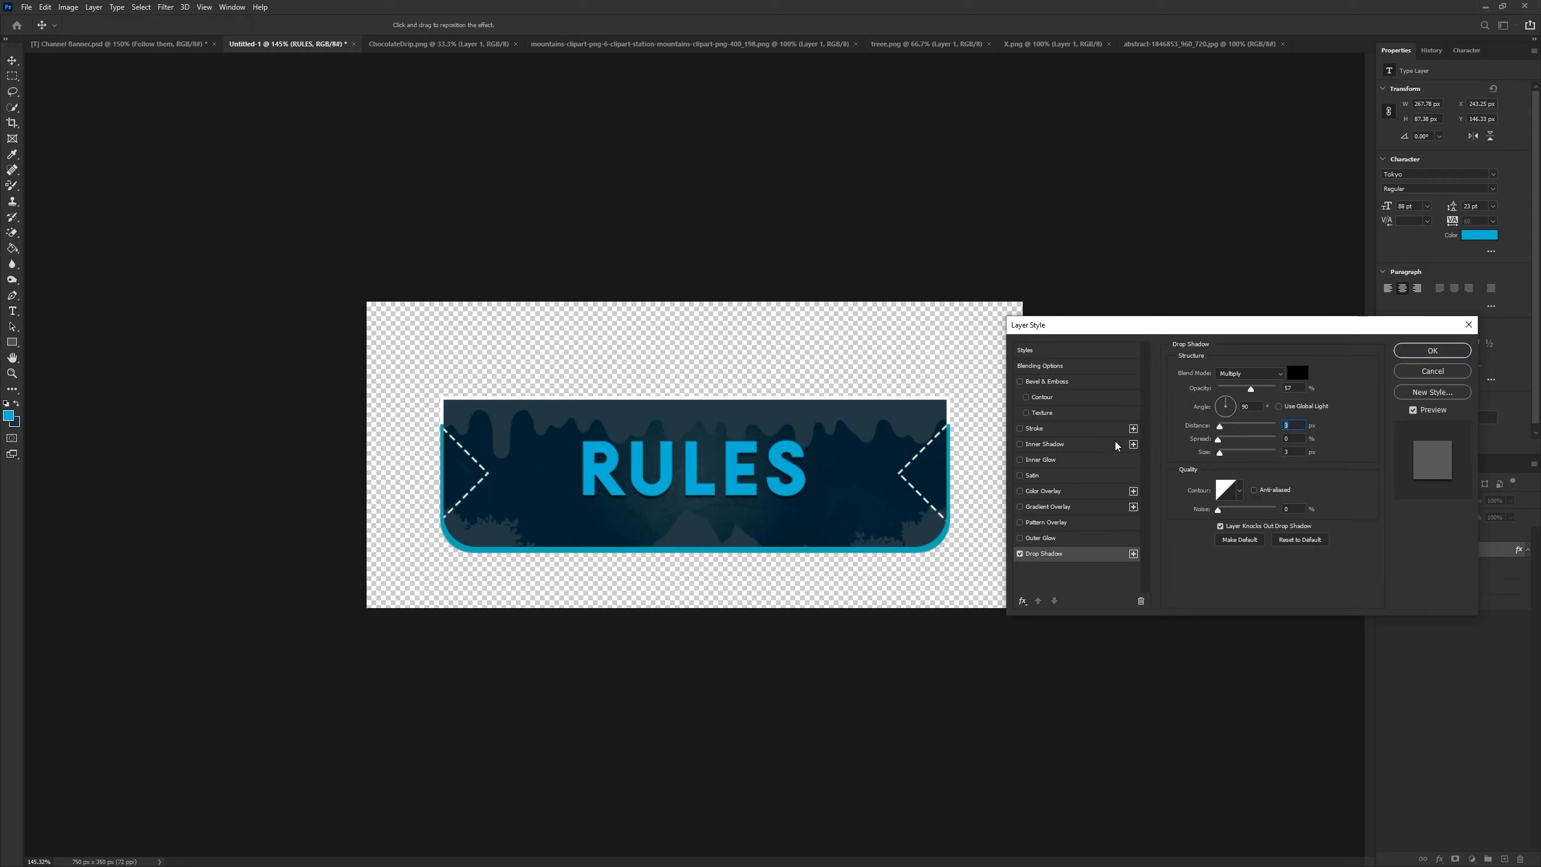
type("6")
type("0")
left_click(1419, 352)
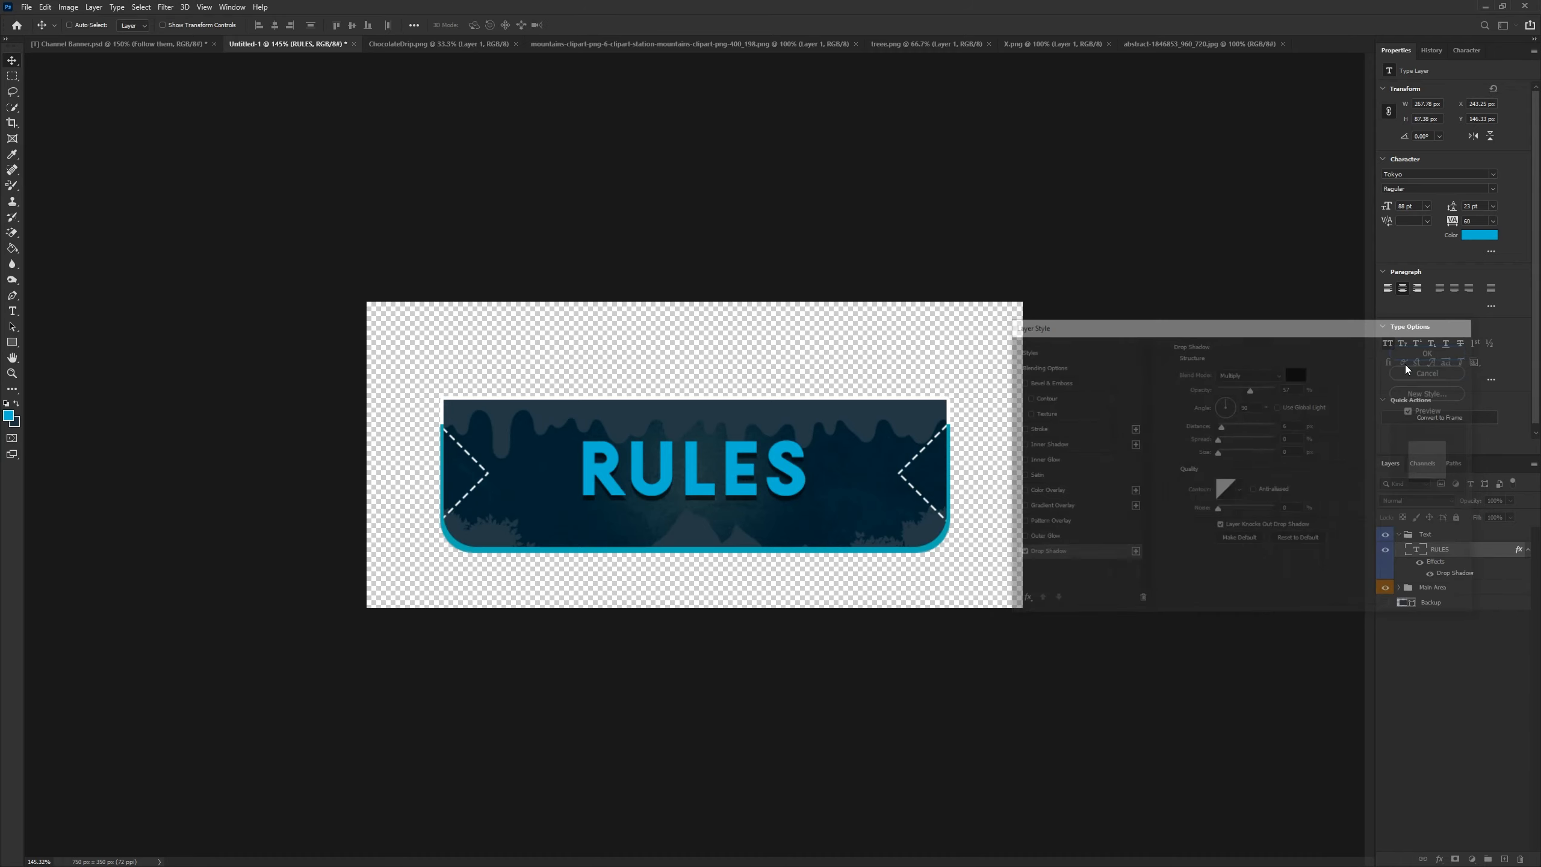
left_click(1529, 550)
- Add a new layer and type FOLLOW THEM in white at 20 pt below RULES
left_click(1505, 859)
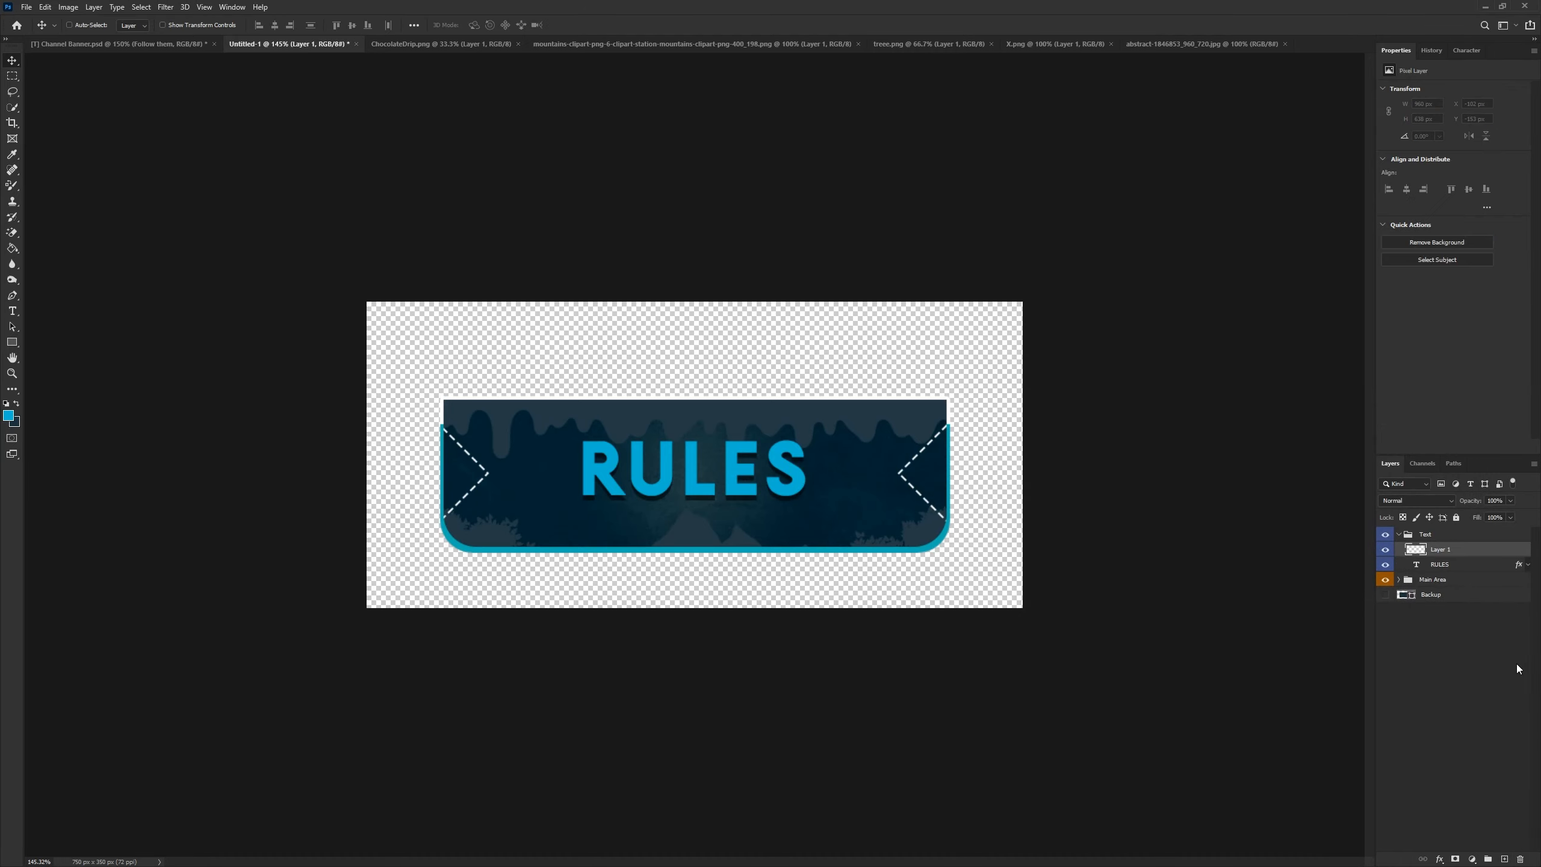
left_click(14, 311)
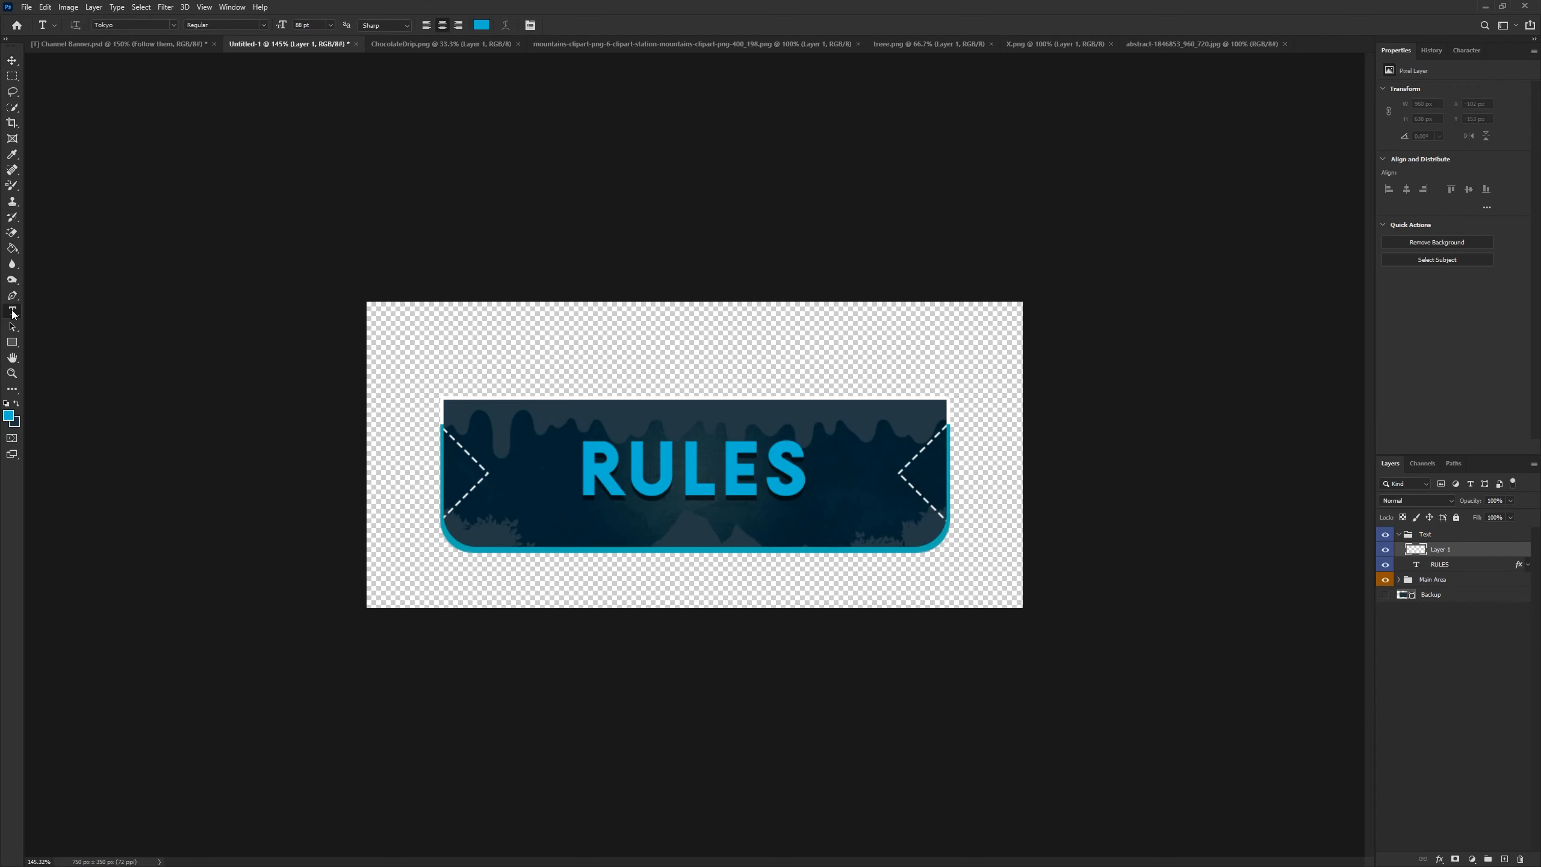
scroll(470, 479, "up", 2)
left_click(481, 25)
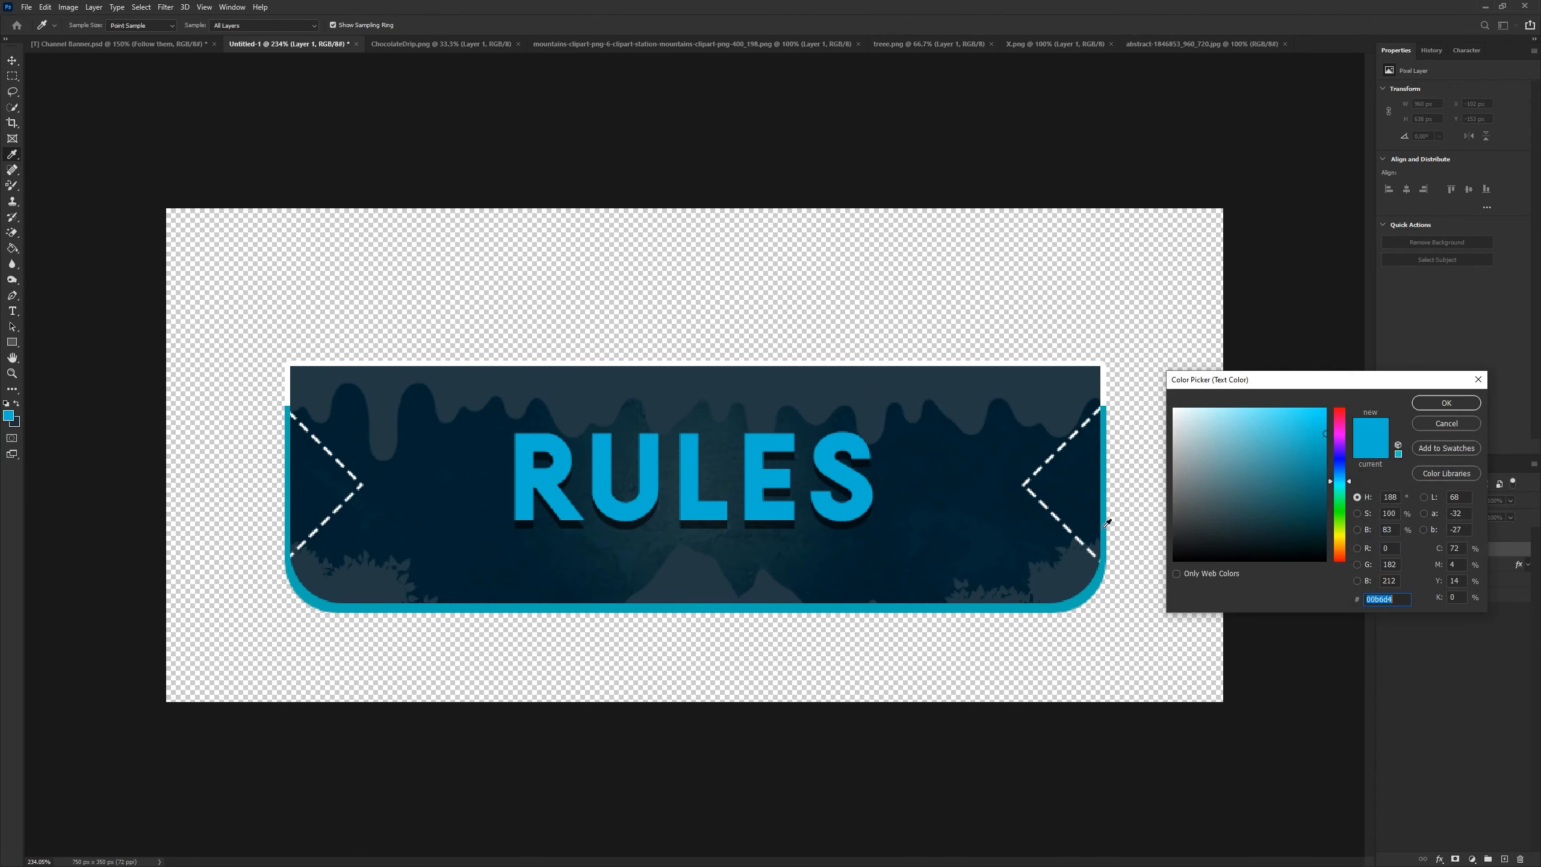
left_click(818, 217)
left_click(1454, 403)
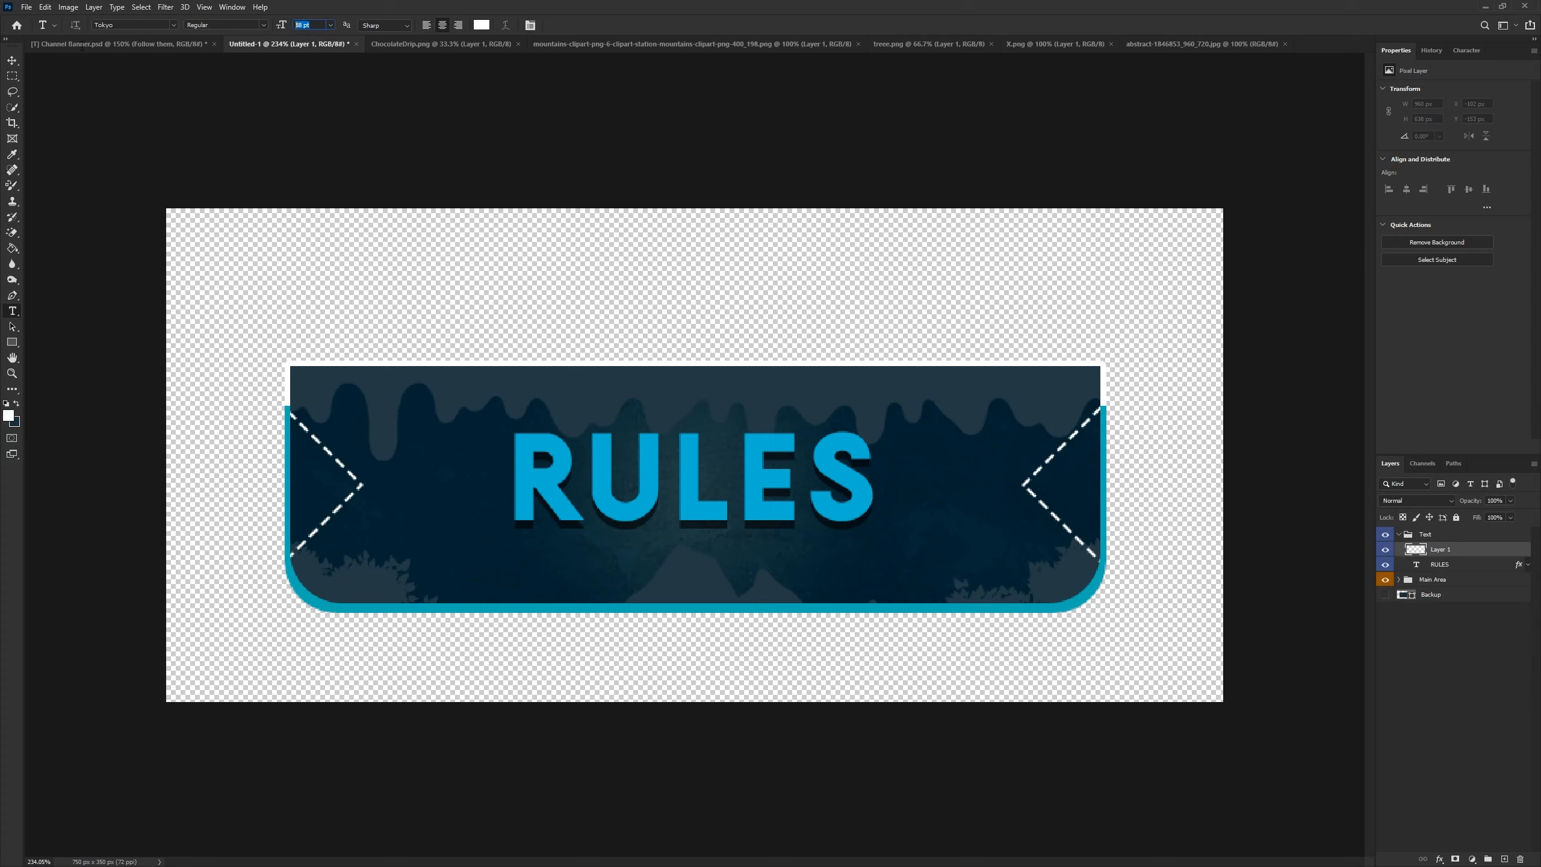
type("20")
left_click(624, 581)
type("FOLLOW THEM")
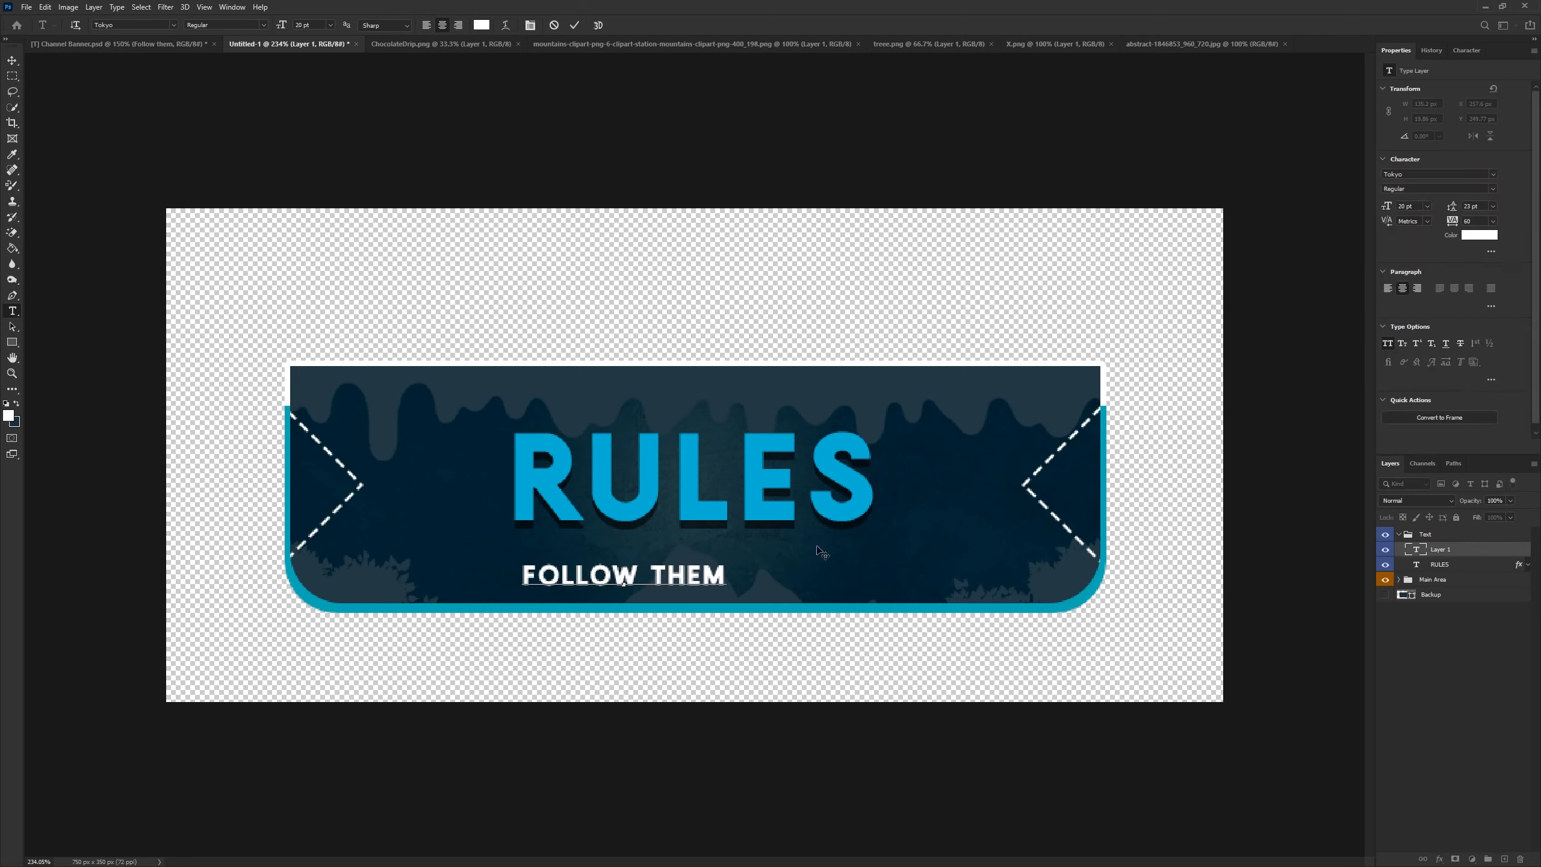
- Commit the FOLLOW THEM text and move it up just beneath RULES
left_click(574, 24)
left_click(12, 60)
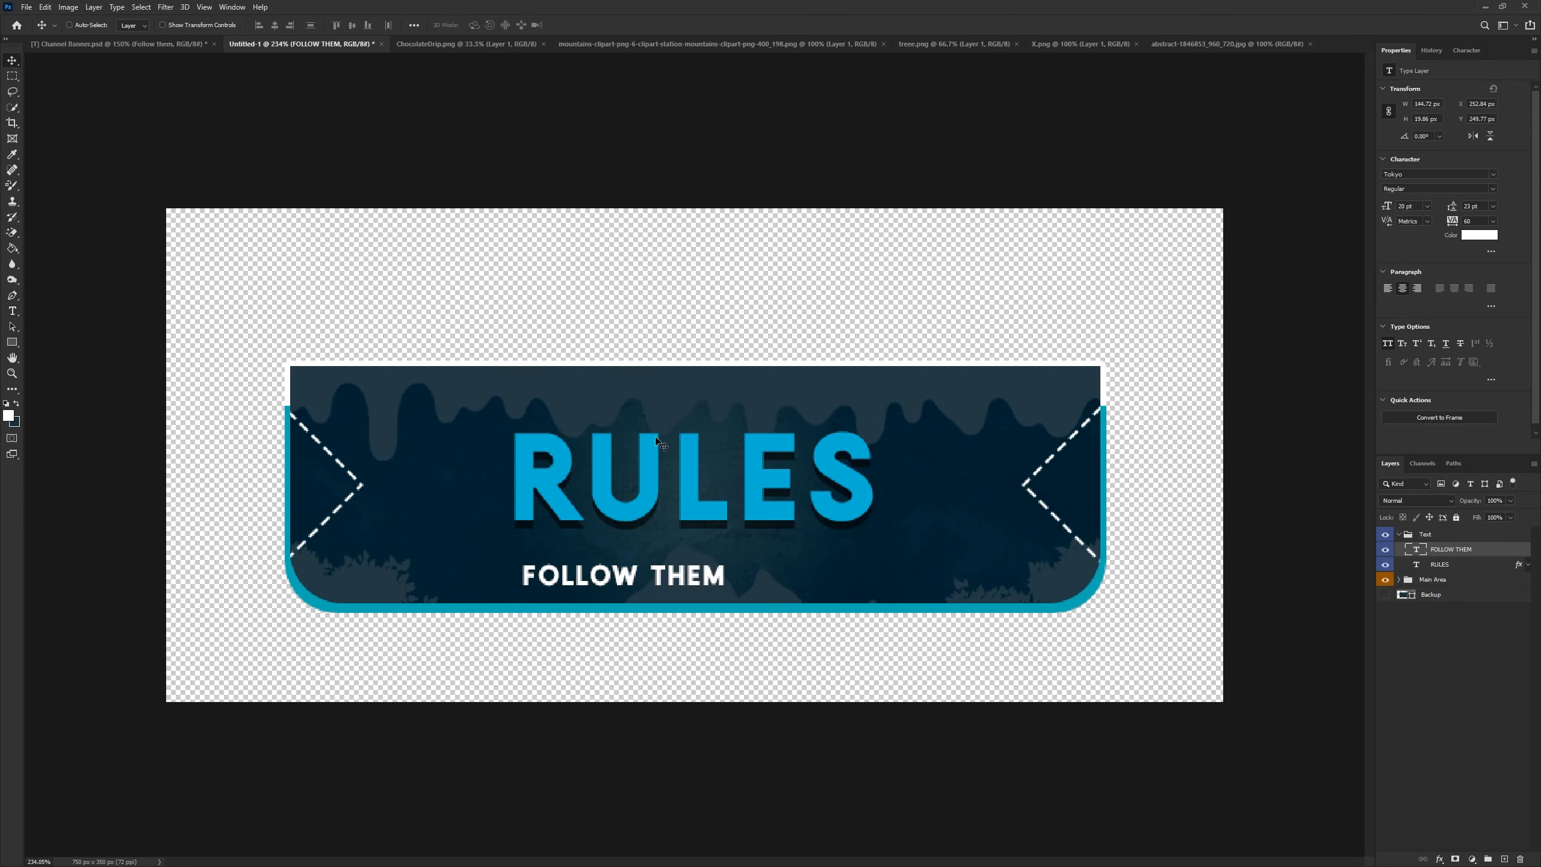
left_click_drag(639, 575, 707, 549)
scroll(722, 605, "down", 5)
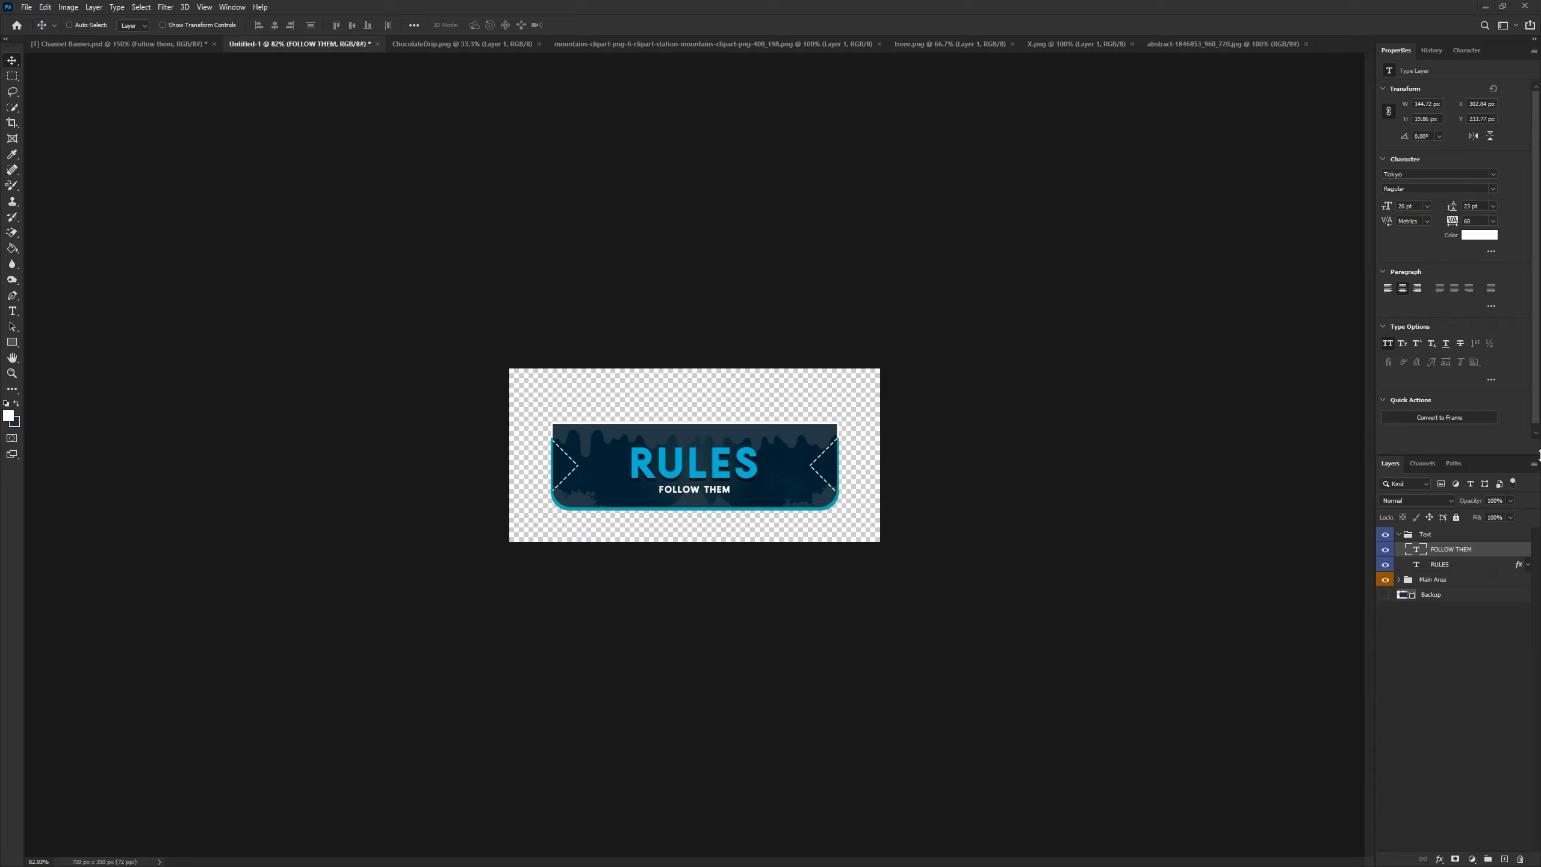
- Bring the X image from its own document into the Main Area group of the banner
left_click(1399, 537)
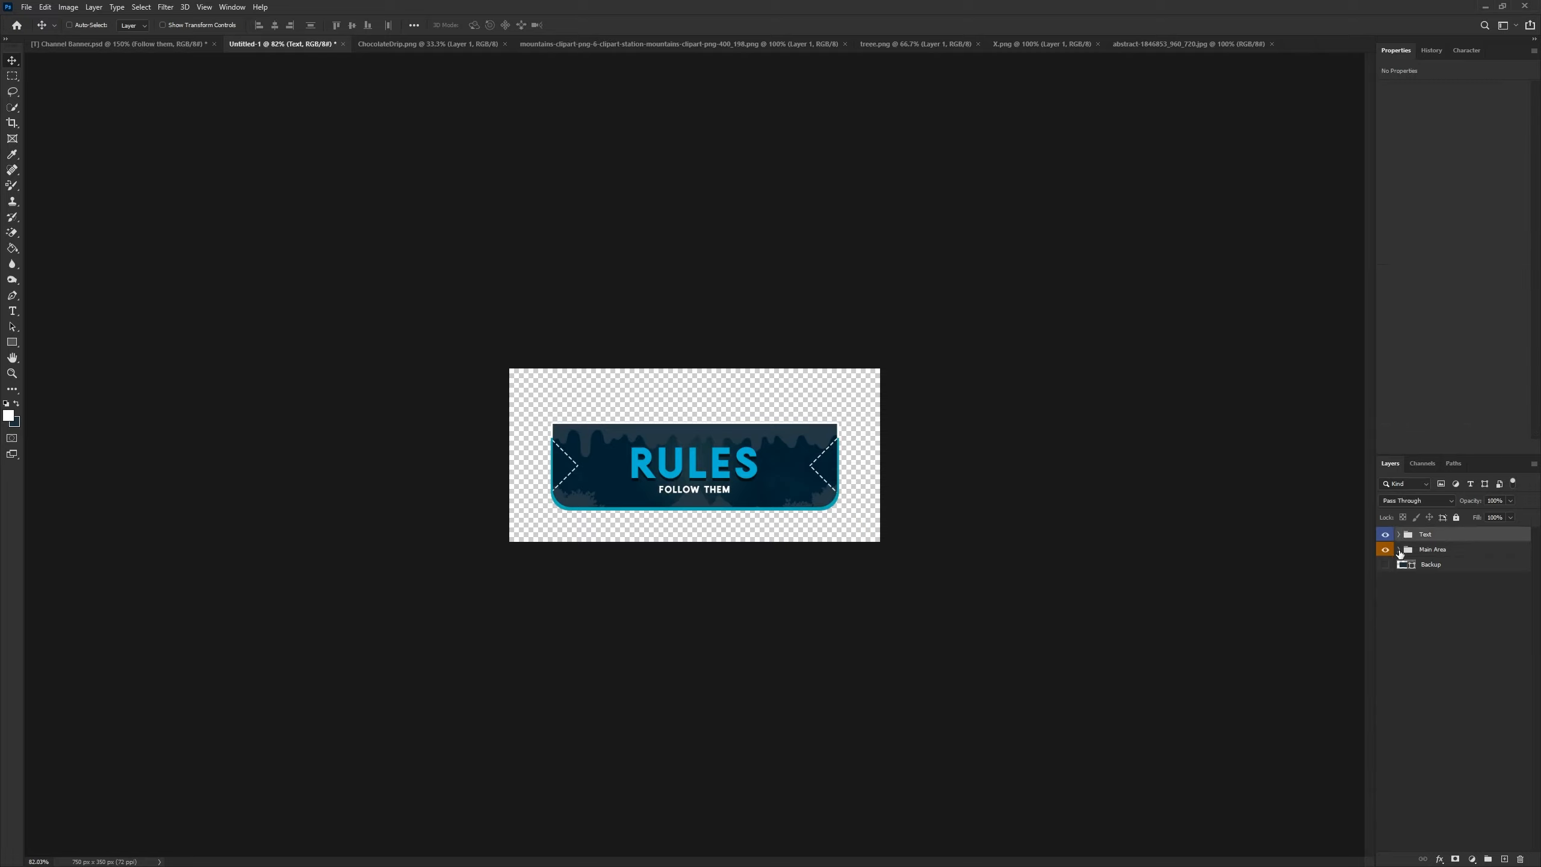
left_click(1399, 550)
left_click(1448, 565)
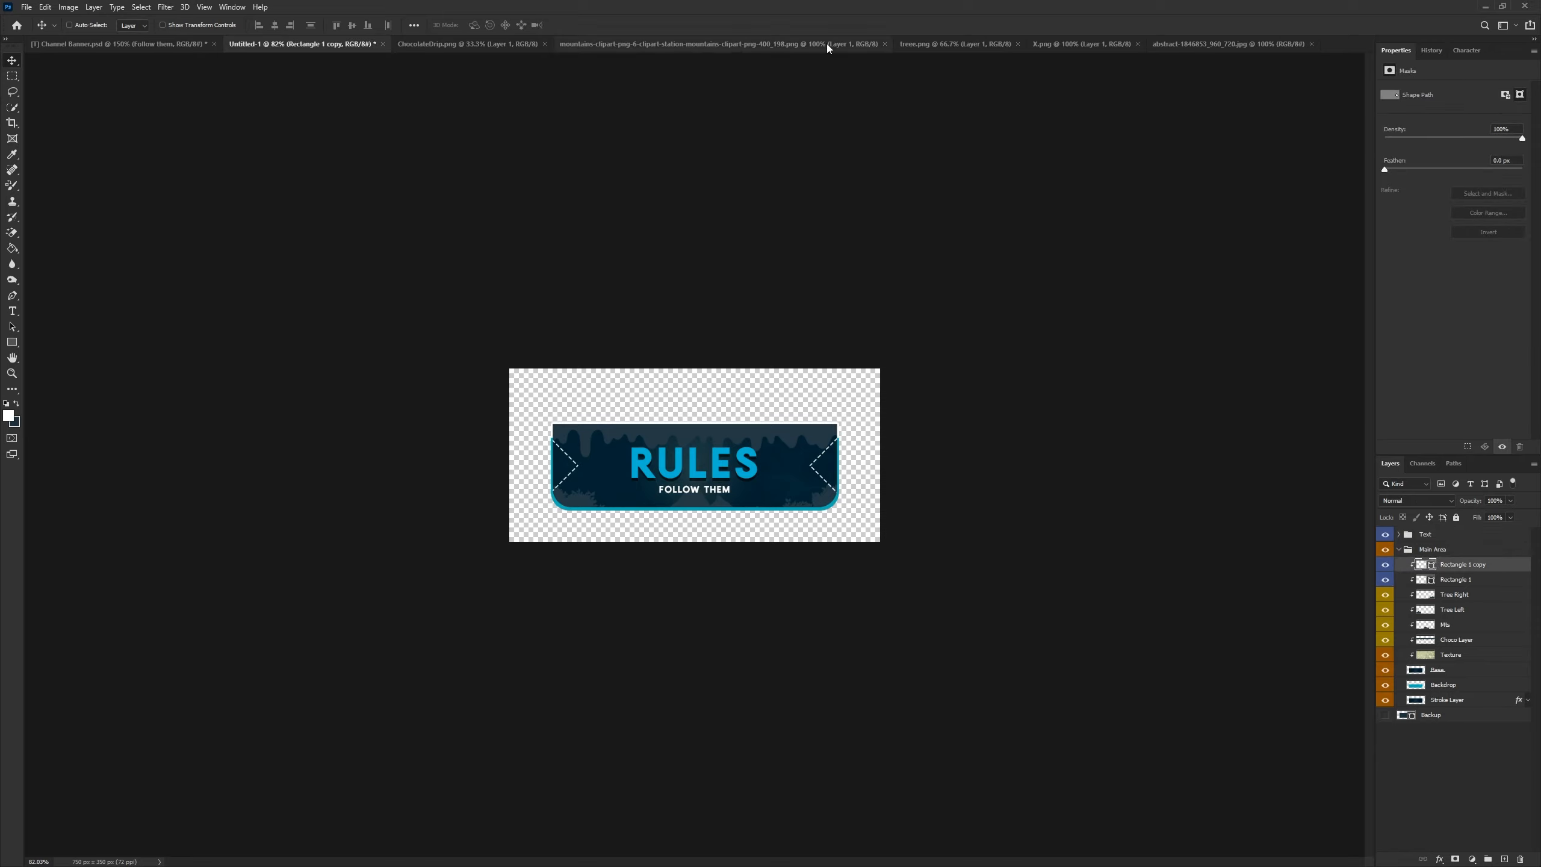
left_click(1092, 43)
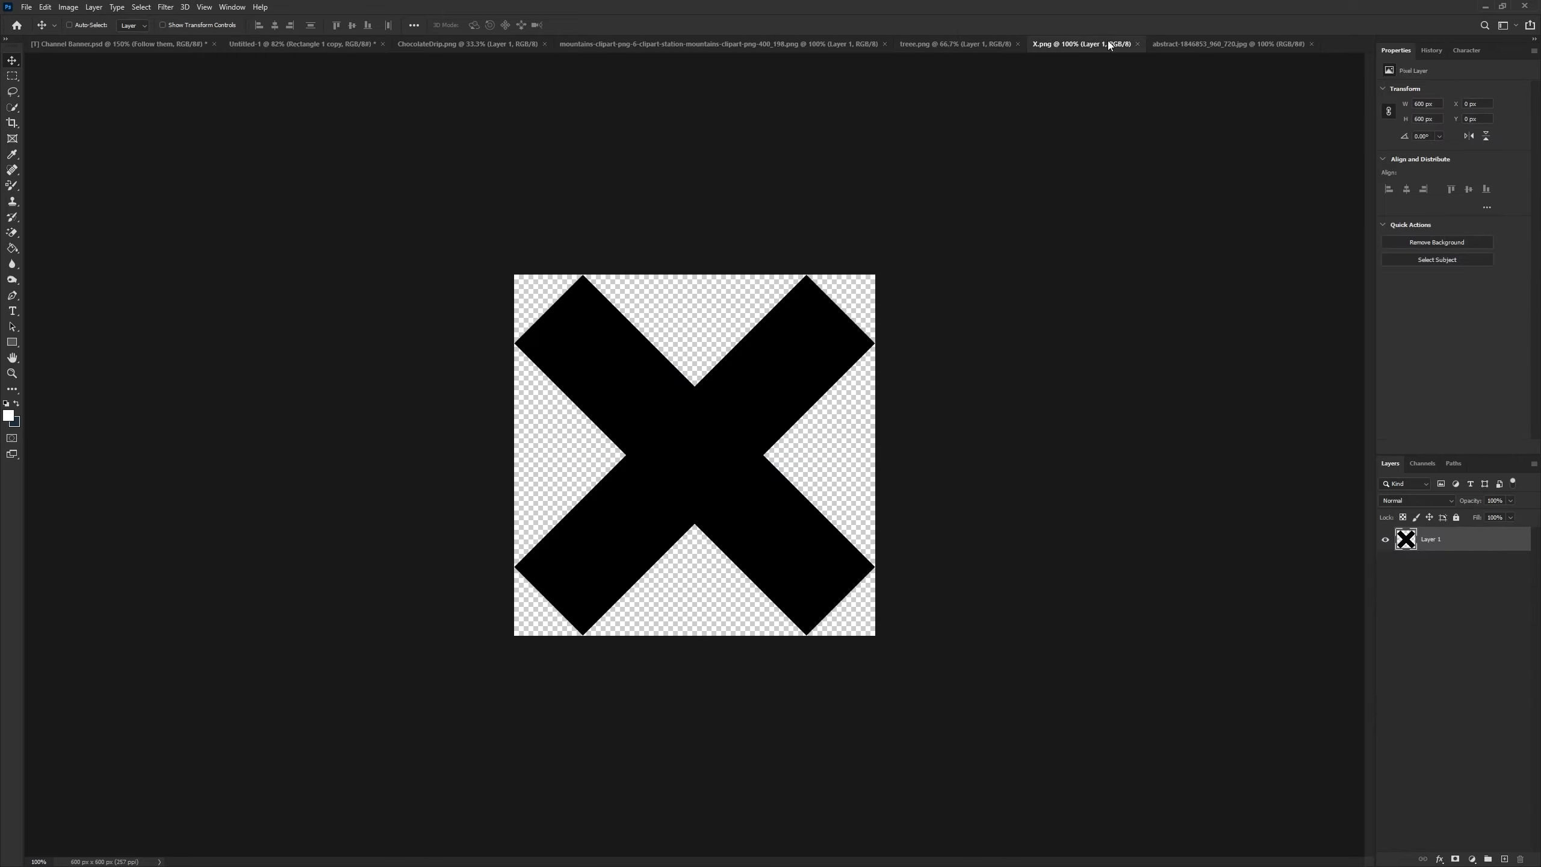
left_click_drag(678, 385, 264, 42)
left_click_drag(670, 453, 669, 453)
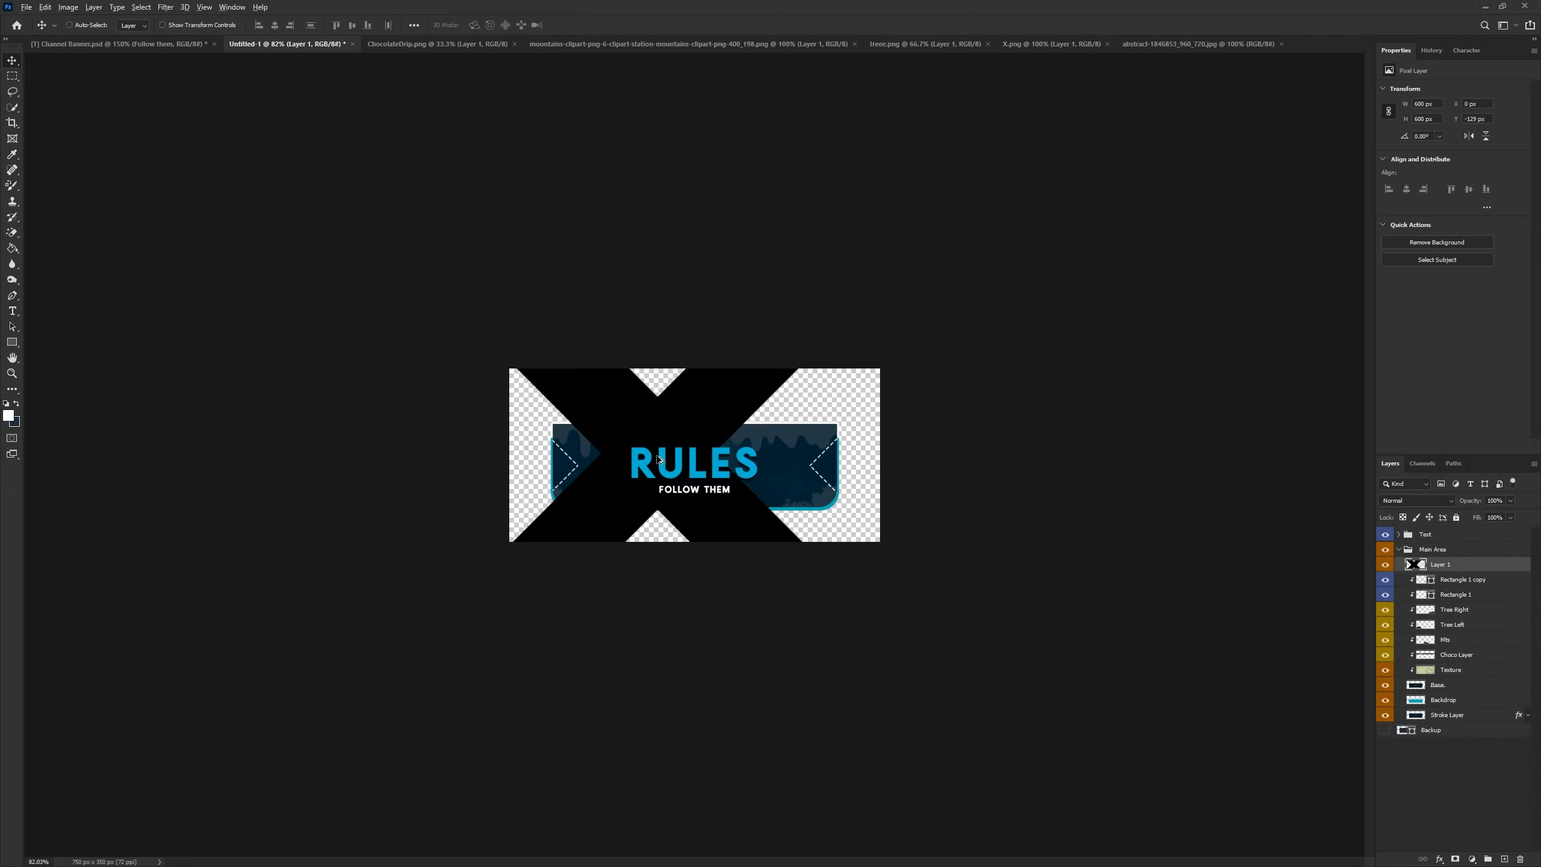
- Apply a white Color Overlay layer style to the X image layer
right_click(1447, 571)
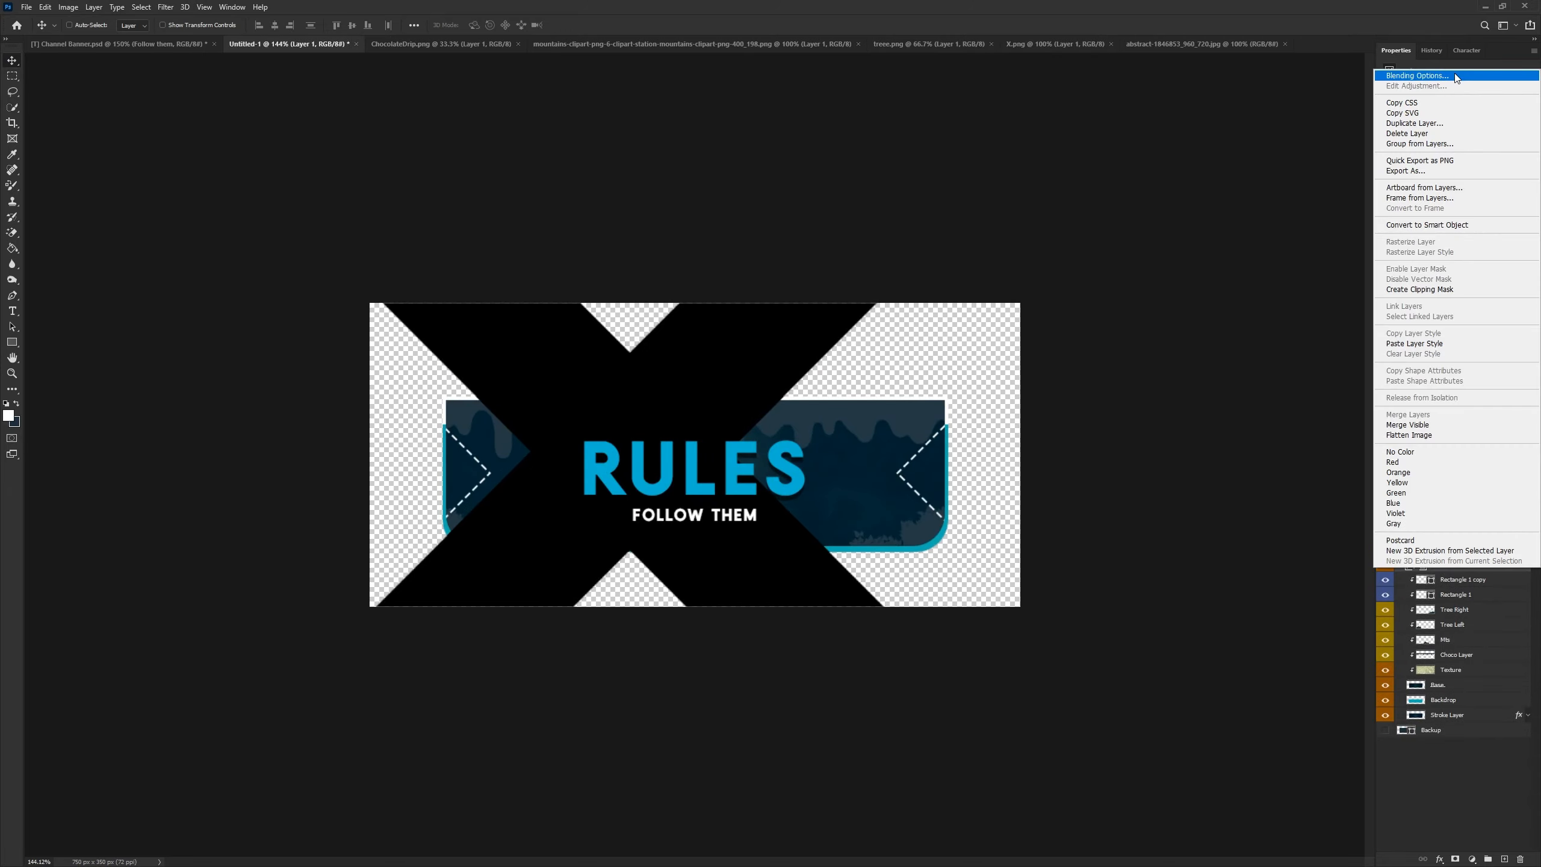
left_click(1455, 77)
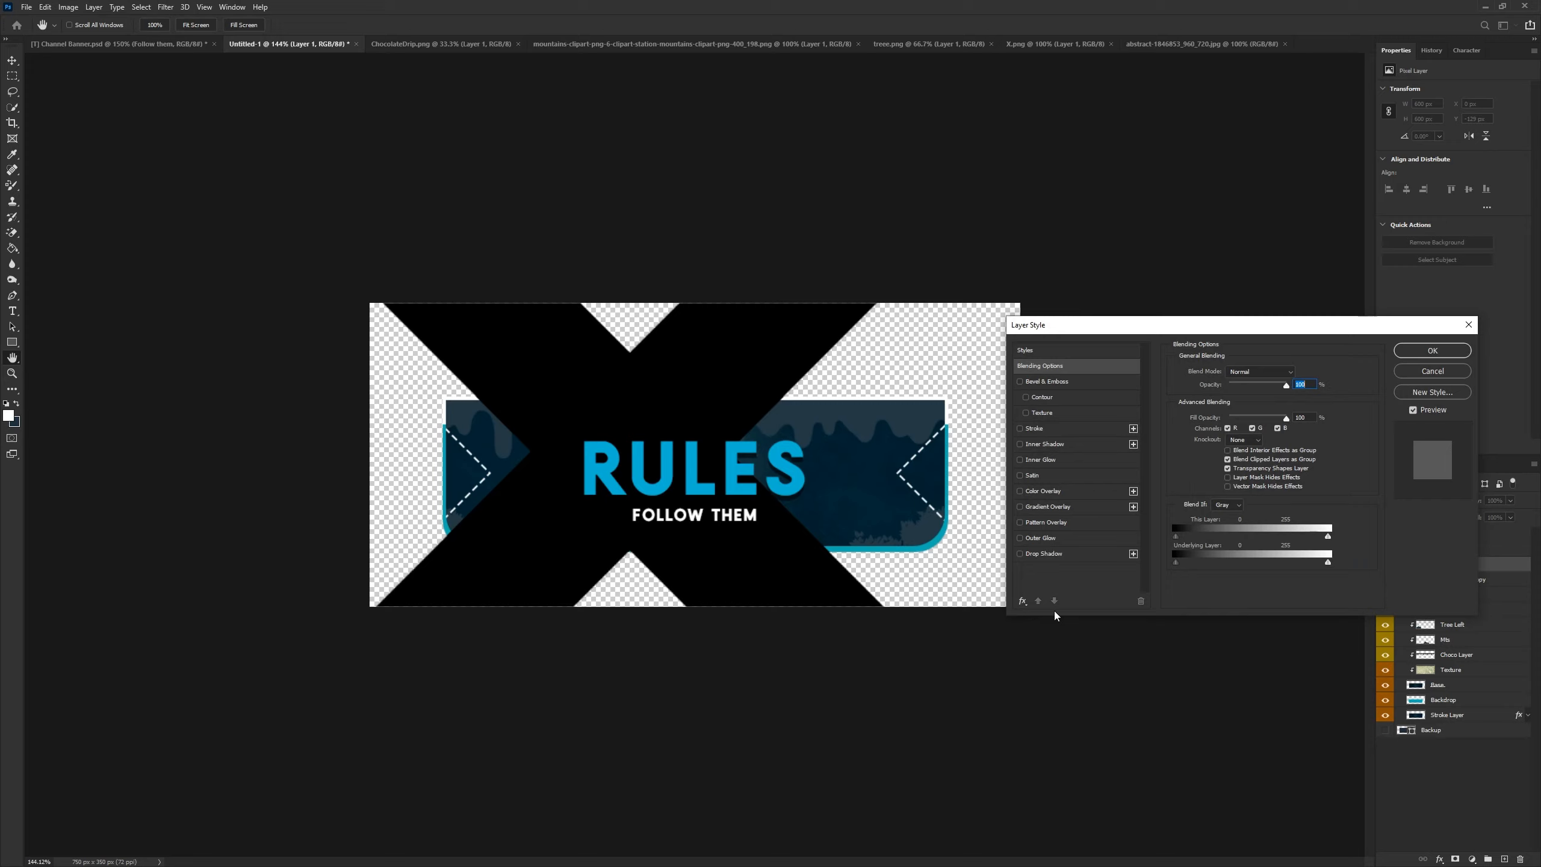
left_click(1042, 493)
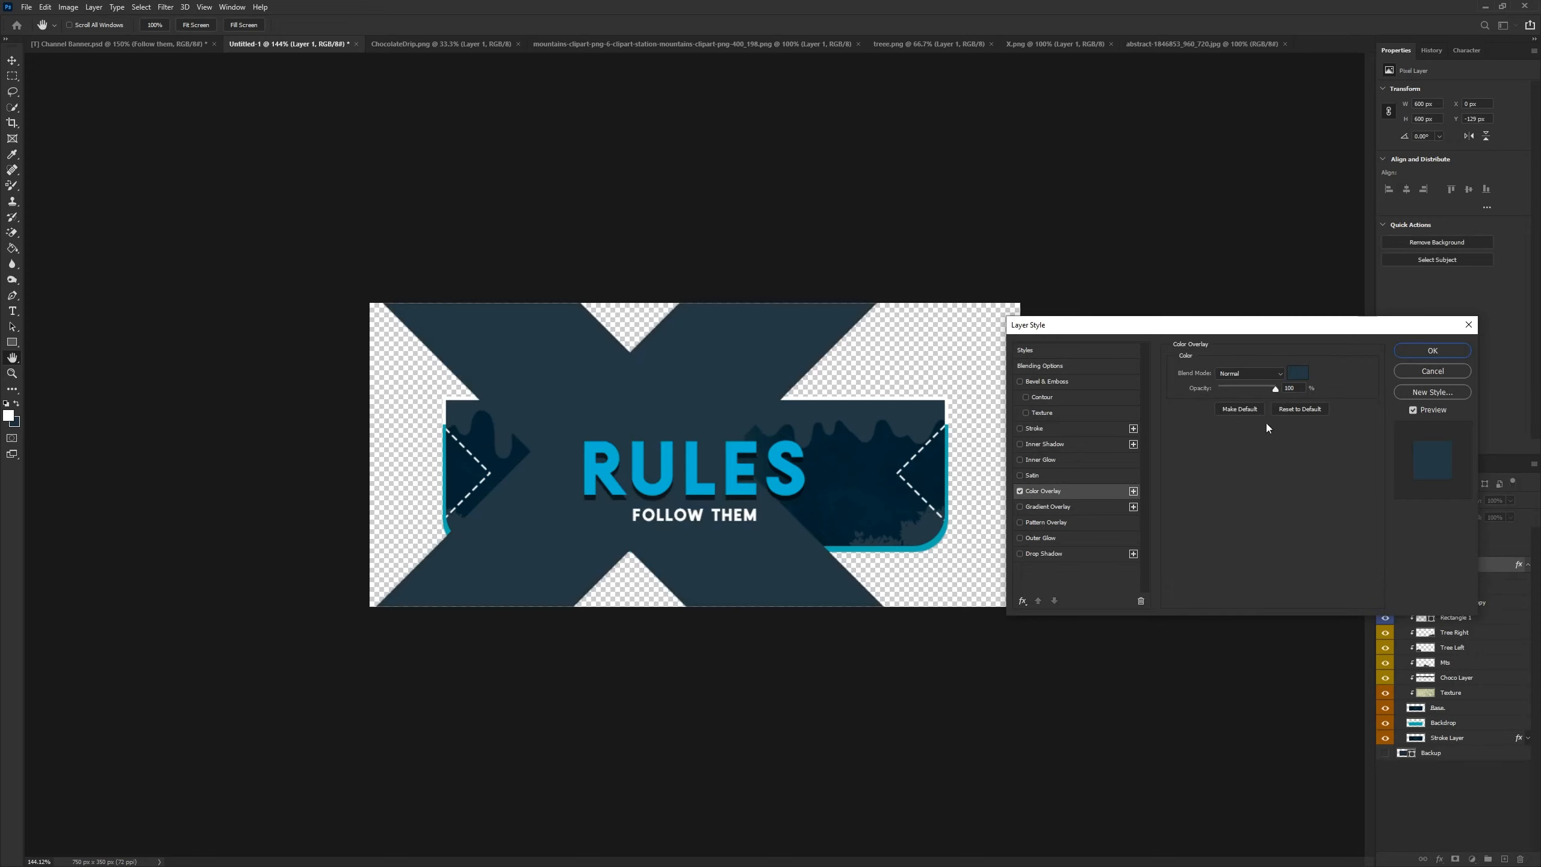
left_click(1305, 375)
left_click(1176, 410)
left_click(1439, 353)
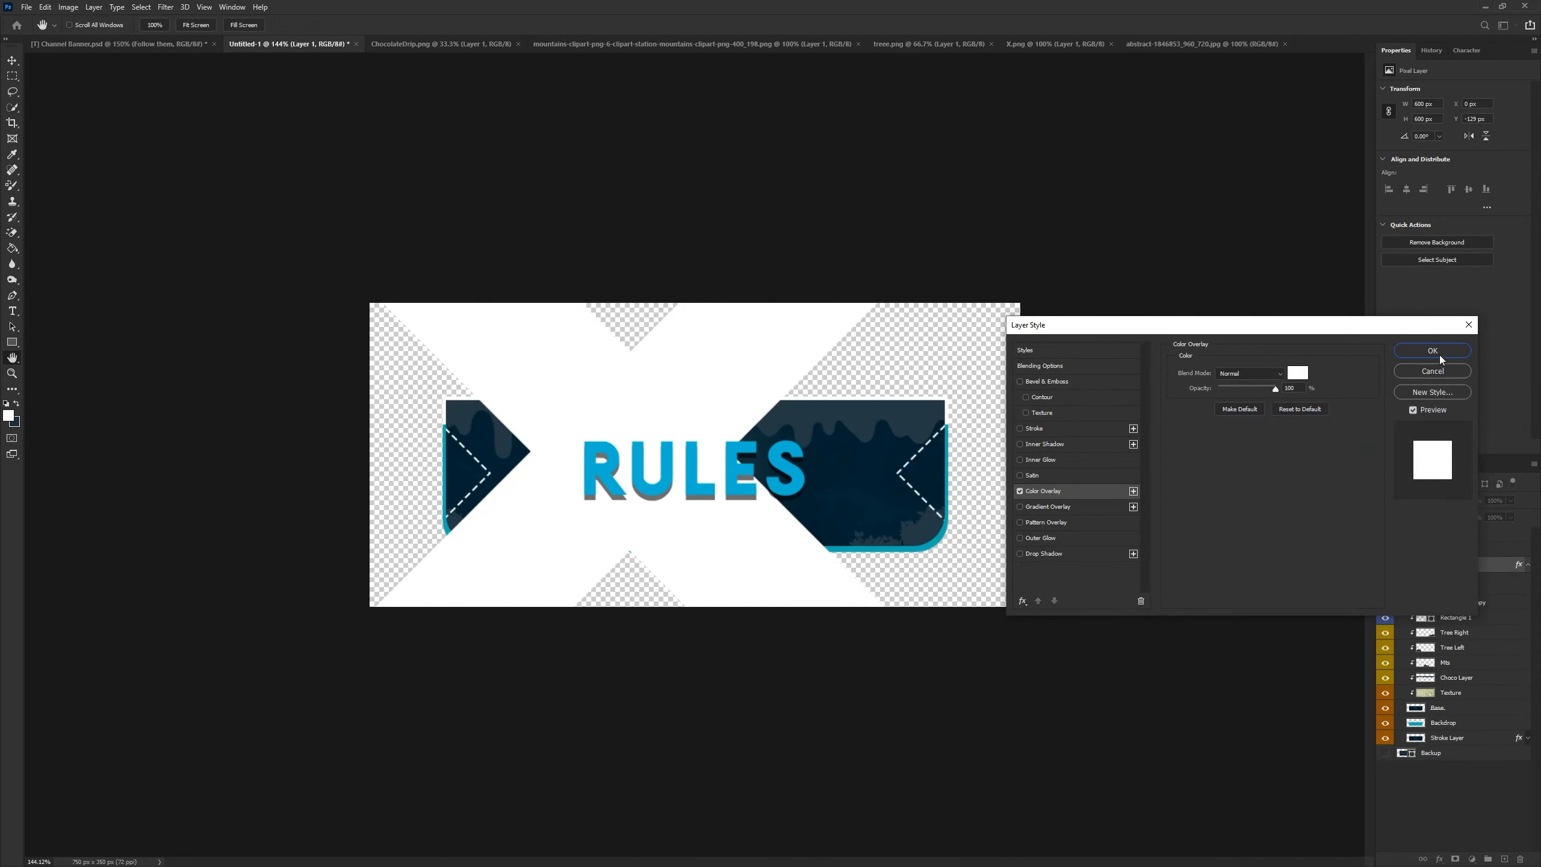
left_click(1433, 352)
- Rasterize the layer style of the X image layer
right_click(1455, 577)
key("Escape")
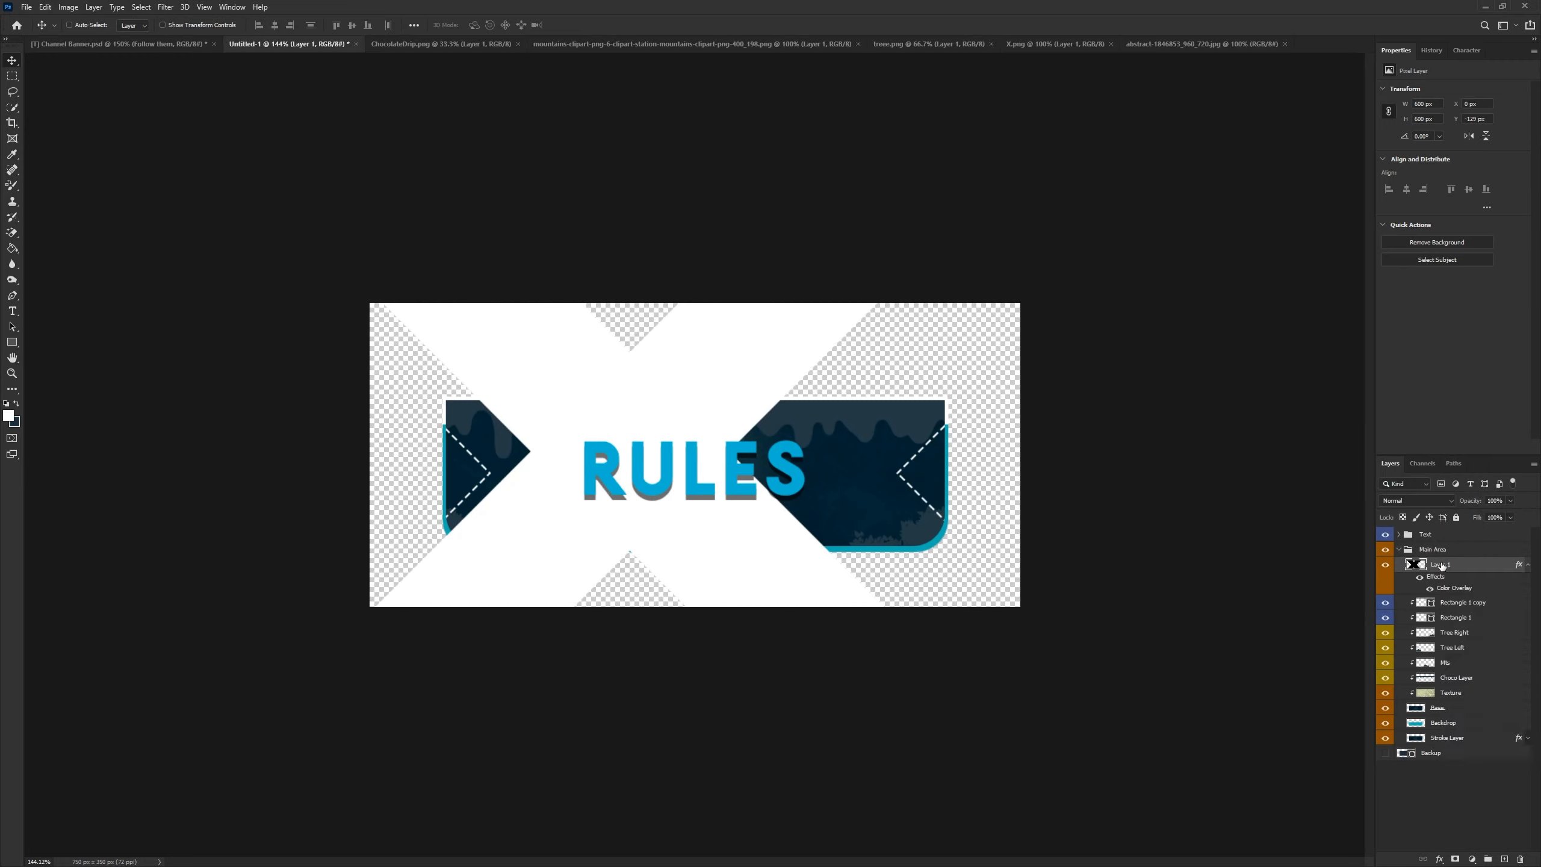
right_click(1447, 567)
left_click(1420, 246)
- Scale the X down to a small icon, rotate it about -22° and place it right of FOLLOW THEM
key("ctrl+t")
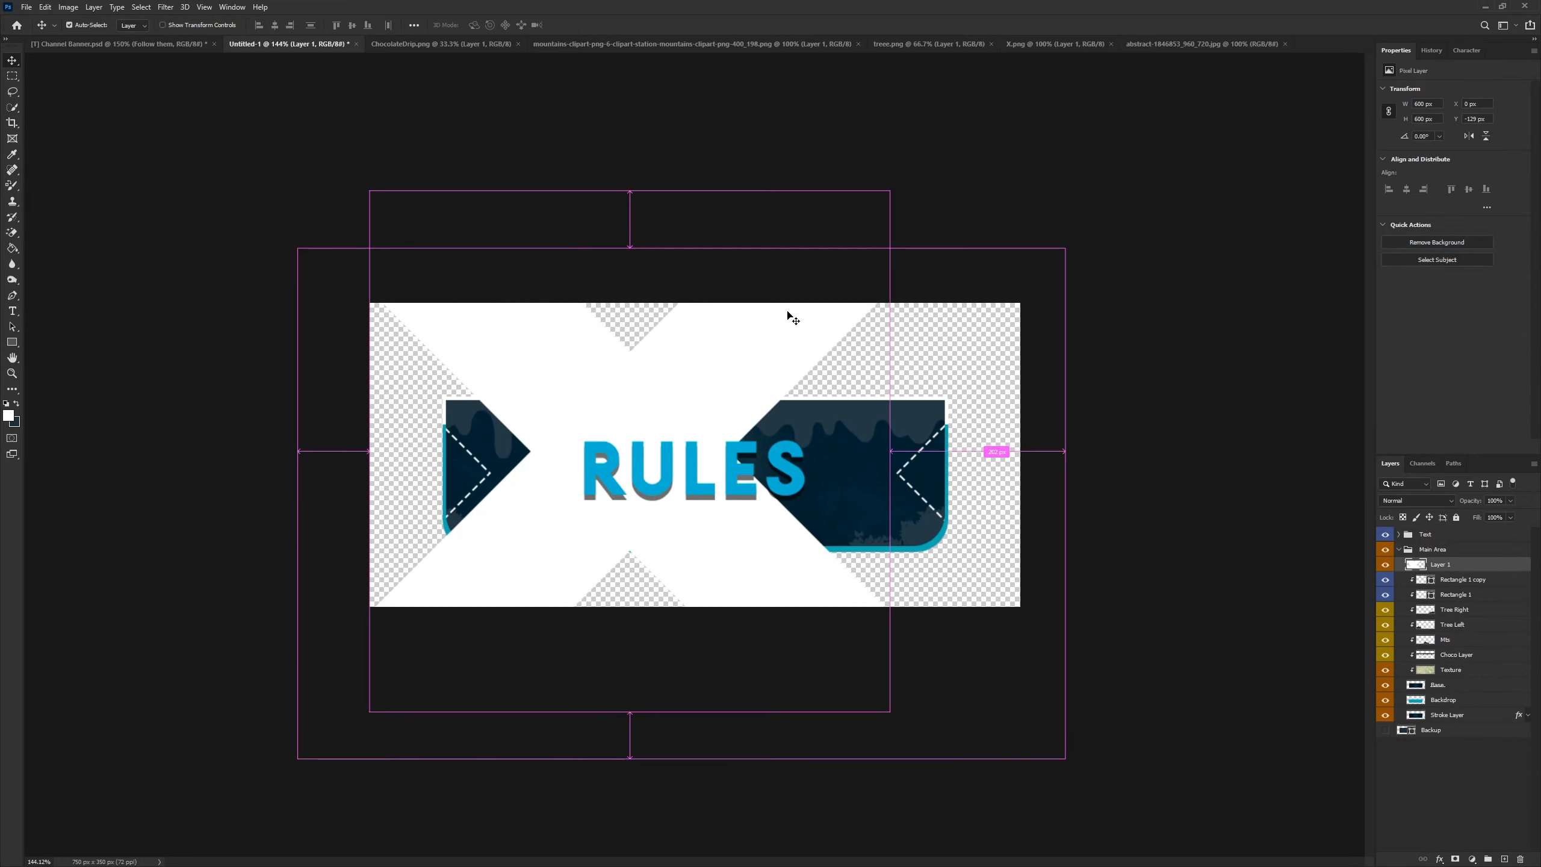
left_click_drag(884, 193, 859, 496)
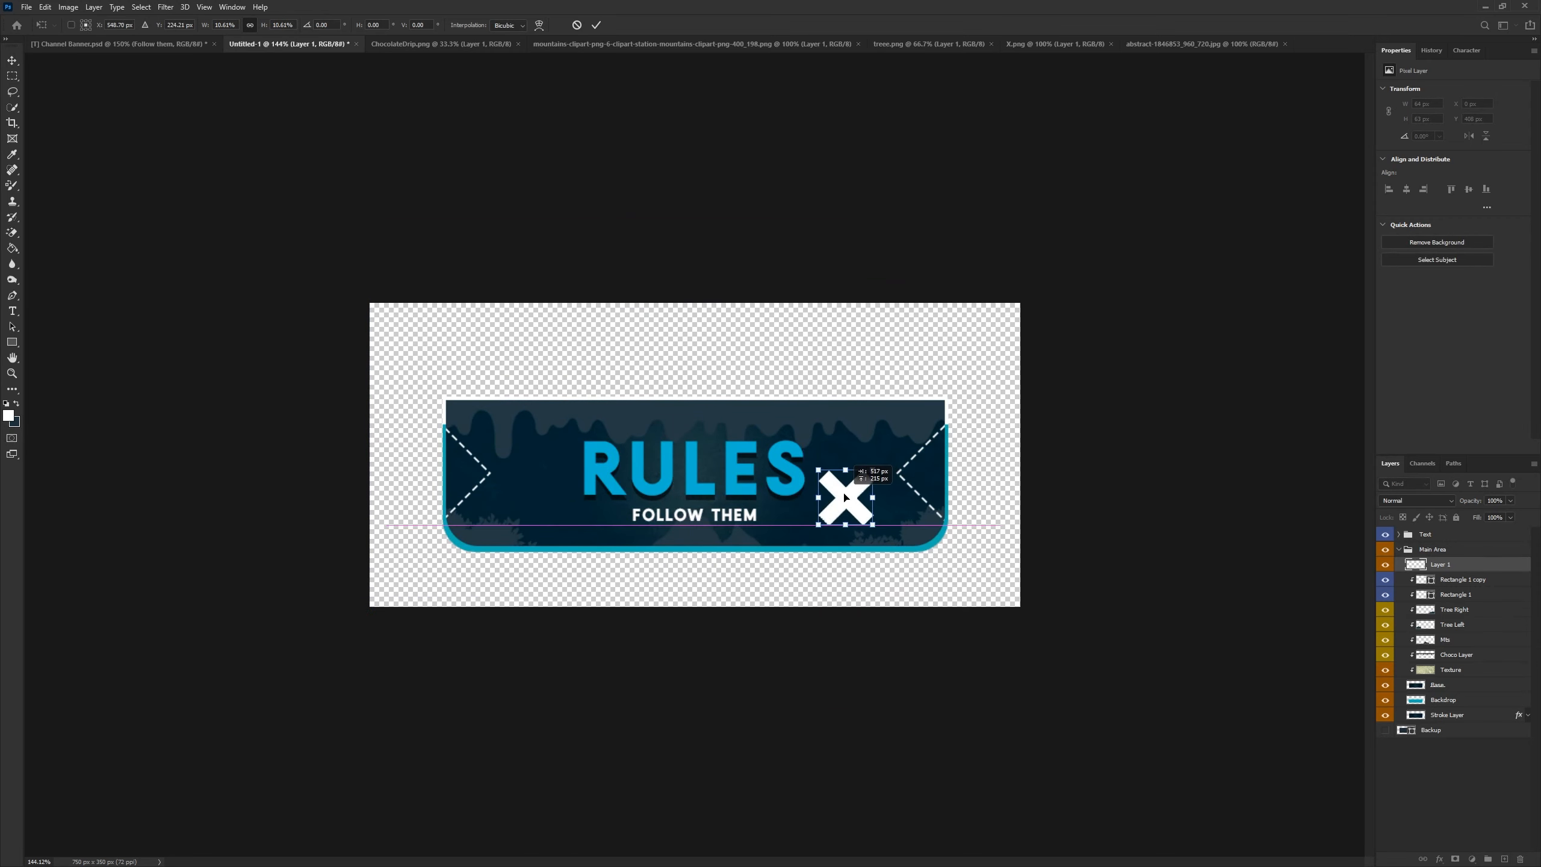
scroll(858, 495, "up", 5)
left_click_drag(972, 473, 870, 545)
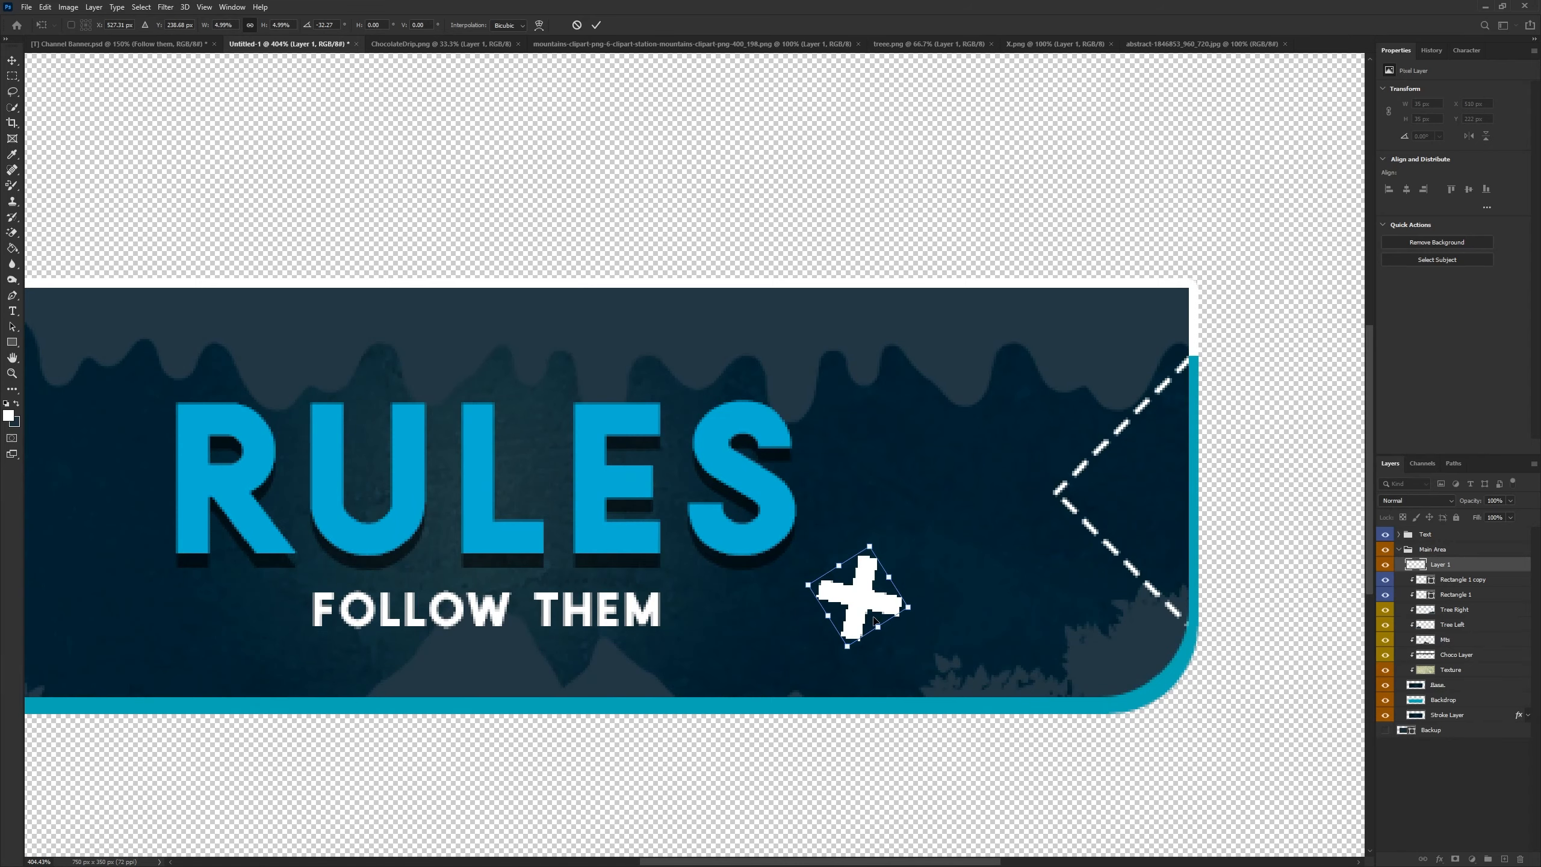
left_click_drag(872, 616, 869, 585)
left_click_drag(875, 497, 870, 533)
left_click(596, 28)
scroll(477, 376, "down", 5)
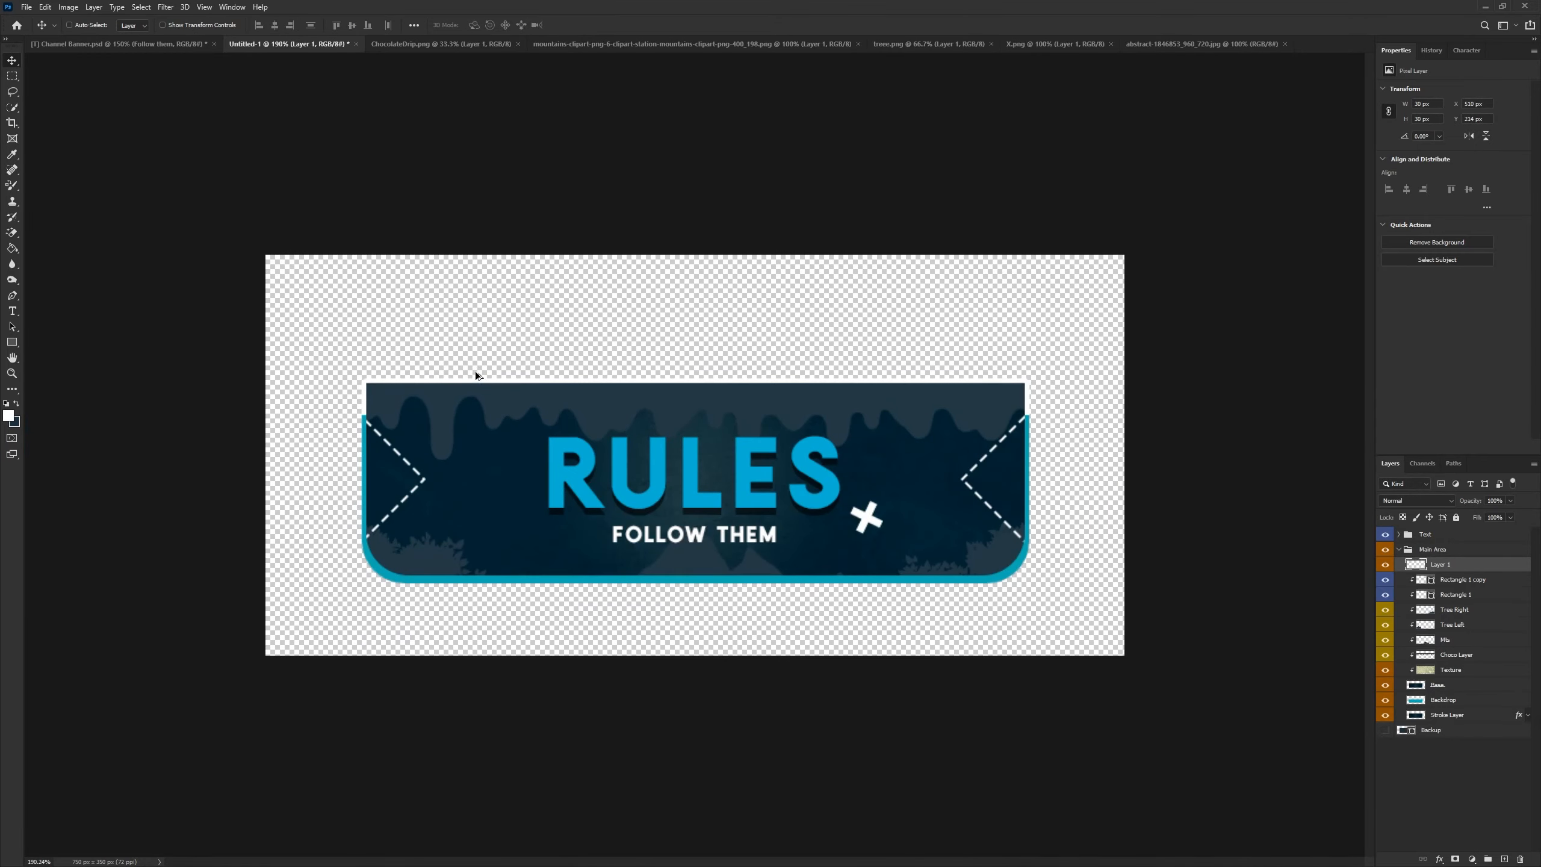
- Transform the small X again to nudge it slightly upward
key("ctrl+t")
left_click_drag(884, 535, 881, 500)
left_click(597, 25)
- Duplicate the X, rotate the copy and move it to the left of RULES
key("ctrl+j")
key("ctrl+t")
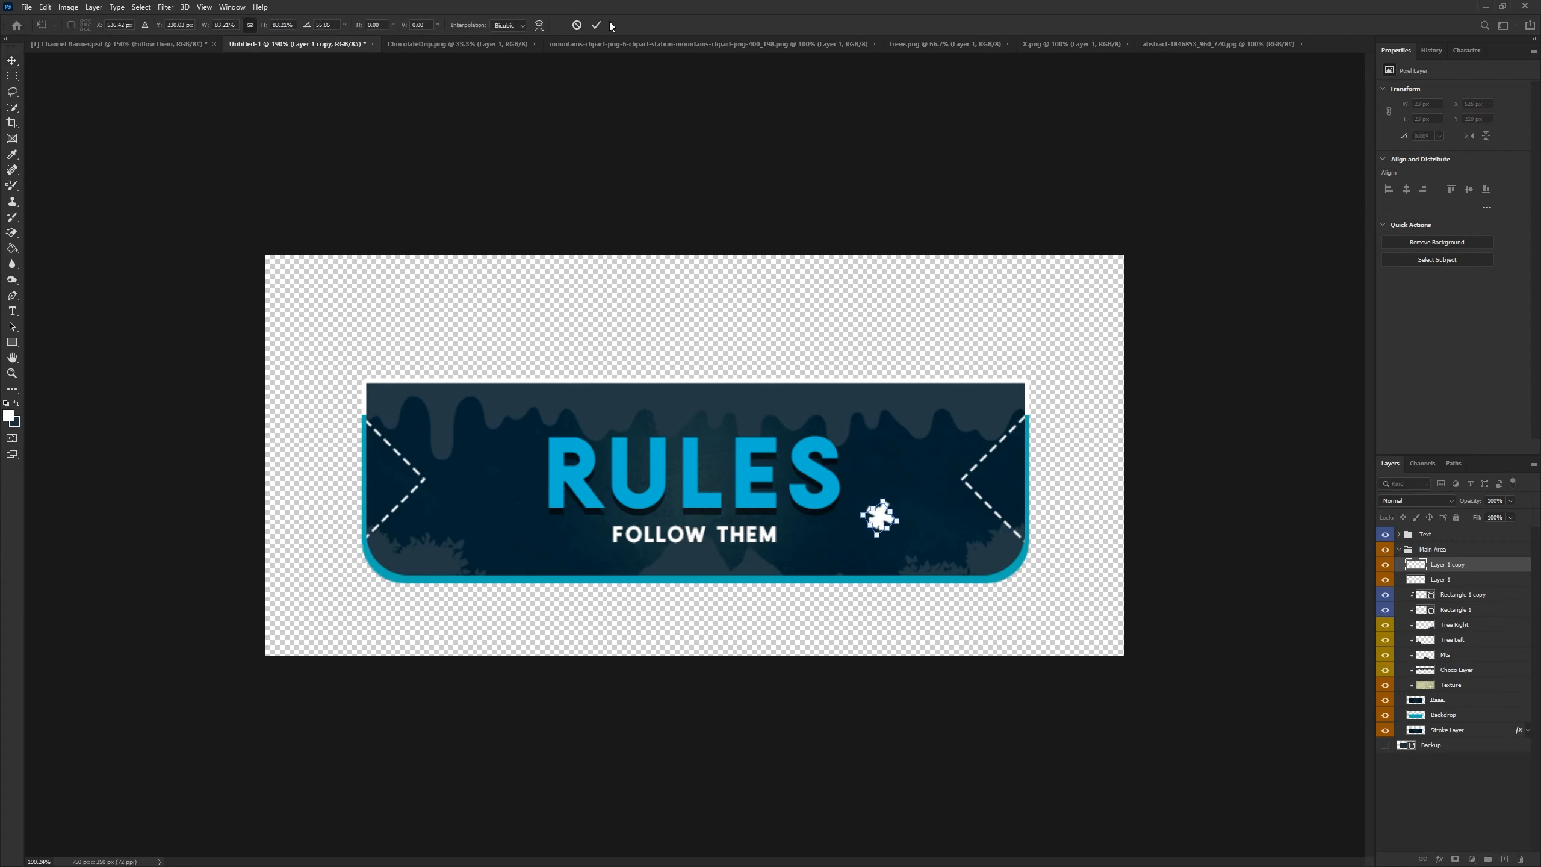
left_click(597, 25)
left_click_drag(995, 546, 591, 491)
- Duplicate the X once more and place the copy near the bottom left, beside FOLLOW THEM
key("ctrl+j")
key("ctrl+t")
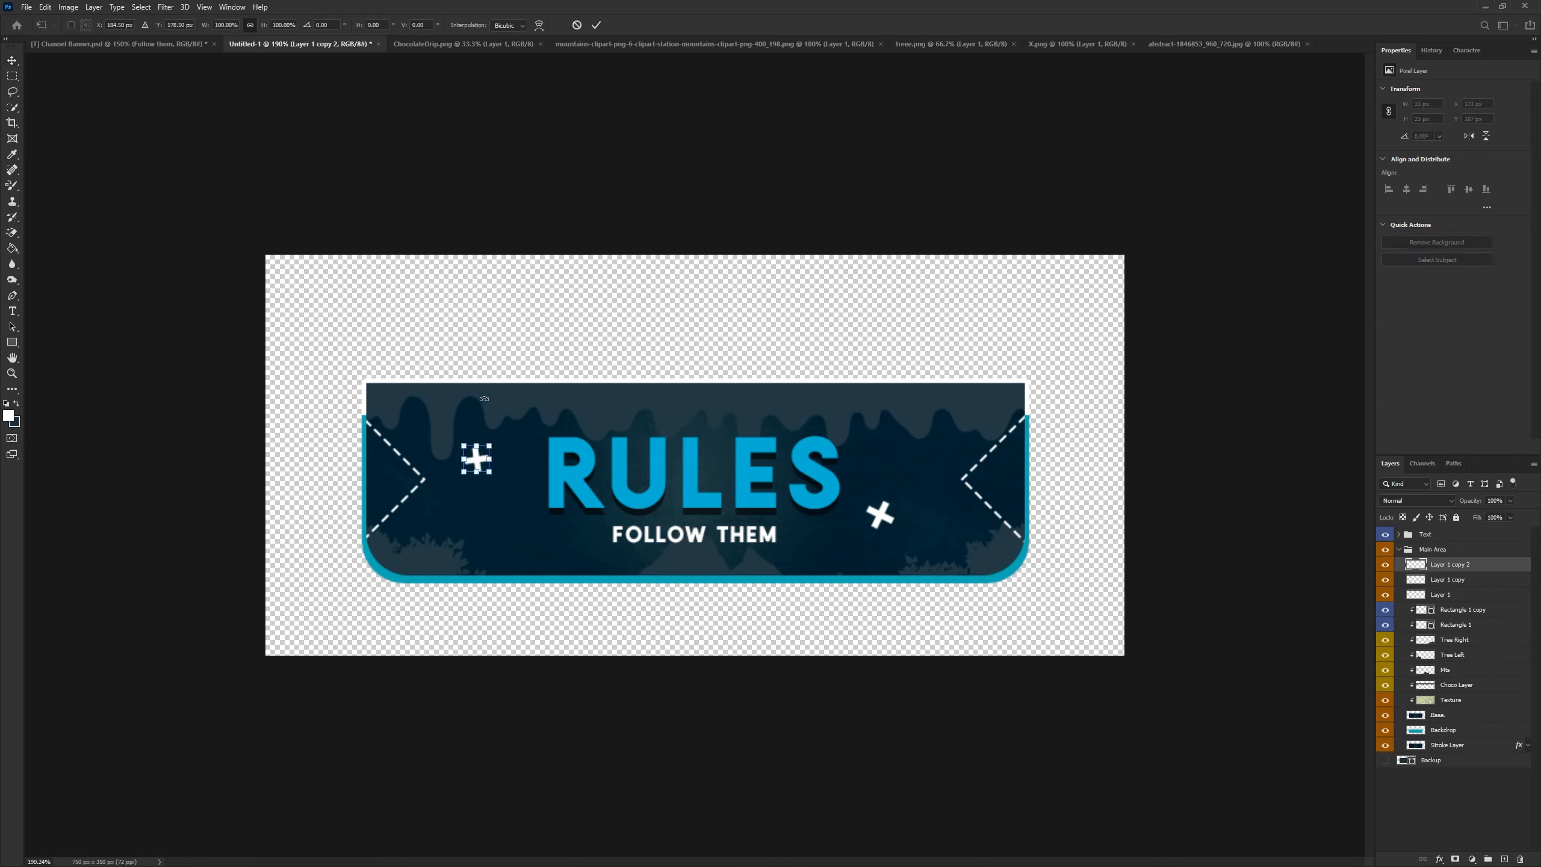
left_click_drag(484, 378, 479, 441)
left_click(596, 24)
left_click_drag(545, 496, 614, 592)
scroll(729, 611, "down", 6)
scroll(730, 610, "up", 3)
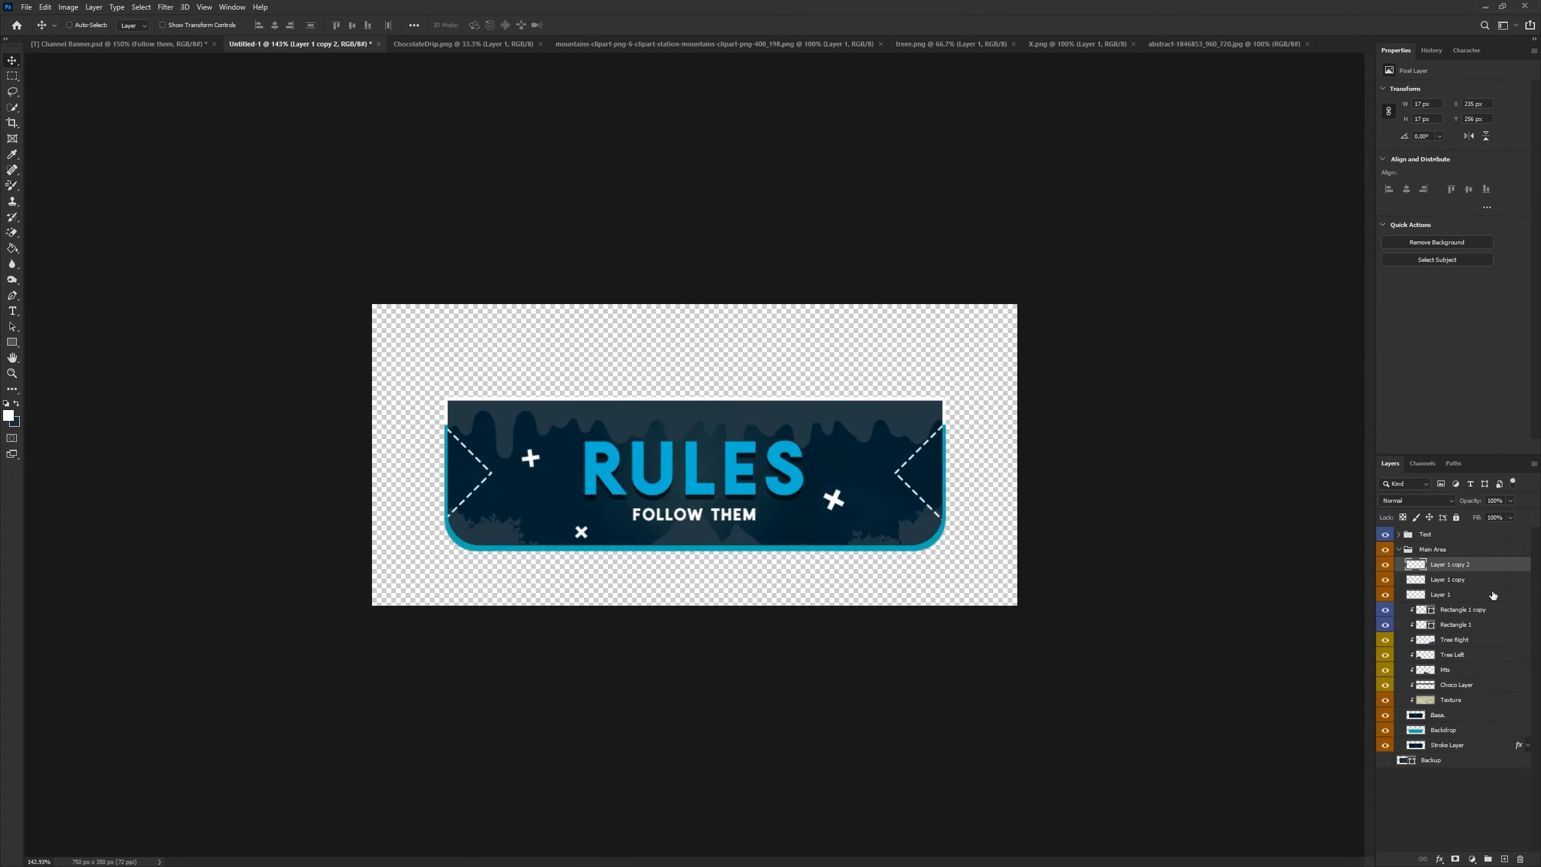
- Select the three X layers and give them a Violet colour label
left_click(1446, 601, "alt")
left_click(1452, 587, "alt")
left_click(1456, 572, "alt")
left_click(1449, 597, "shift")
right_click(1397, 574)
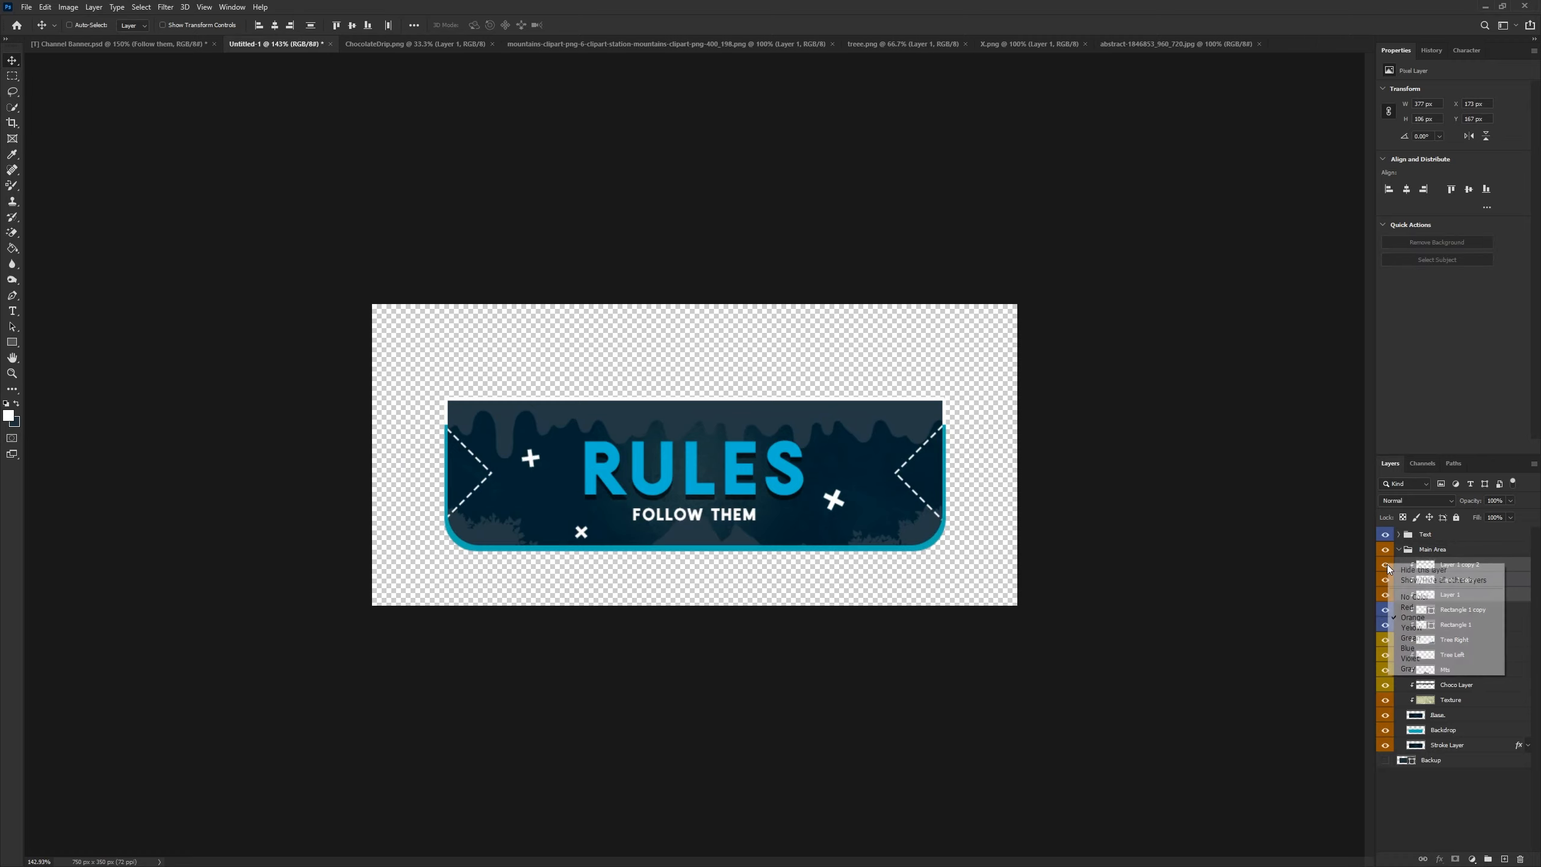
left_click(1429, 661)
- Rename all three X layers to "X Shape"
double_click(1464, 566)
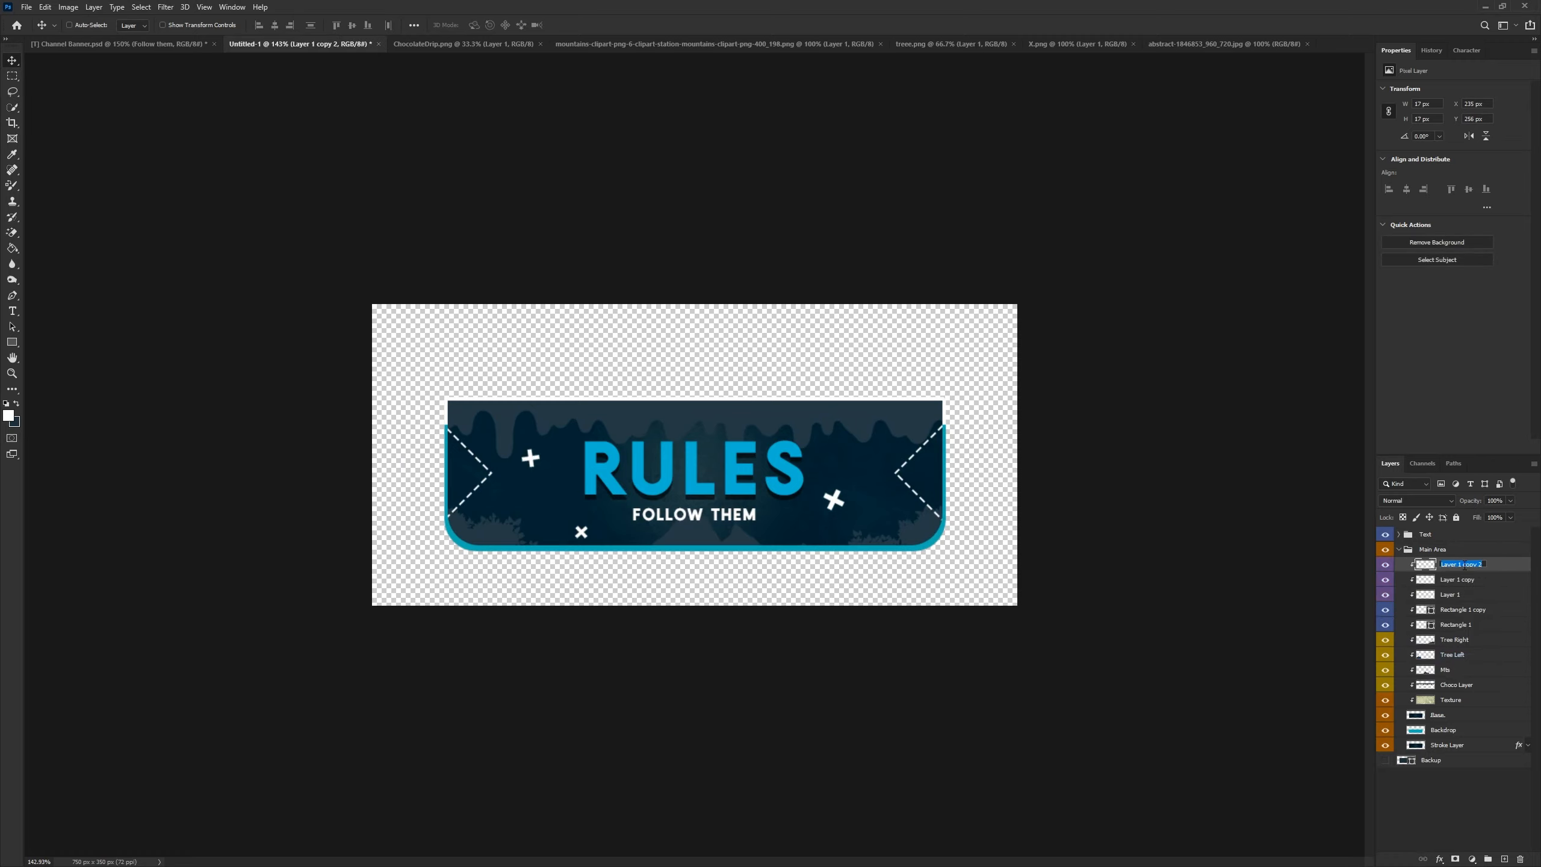
type("X Shape")
key("ctrl+a")
key("ctrl+c")
key("Tab")
key("ctrl+v")
key("Tab")
key("ctrl+v")
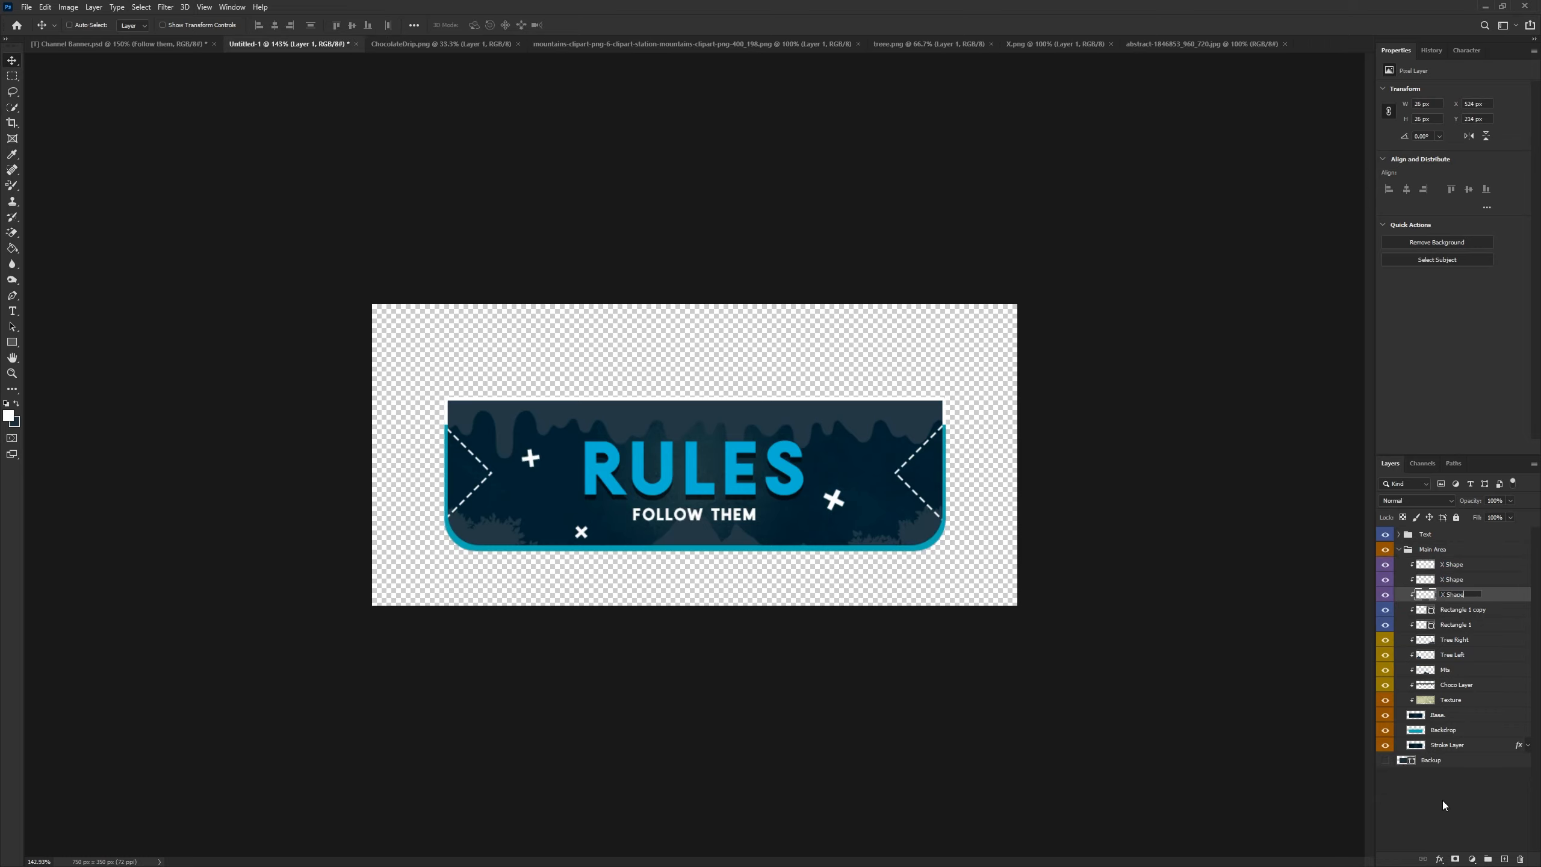
- Add a drop shadow with a size of 3 px to the Base layer
left_click(1444, 806)
key("m")
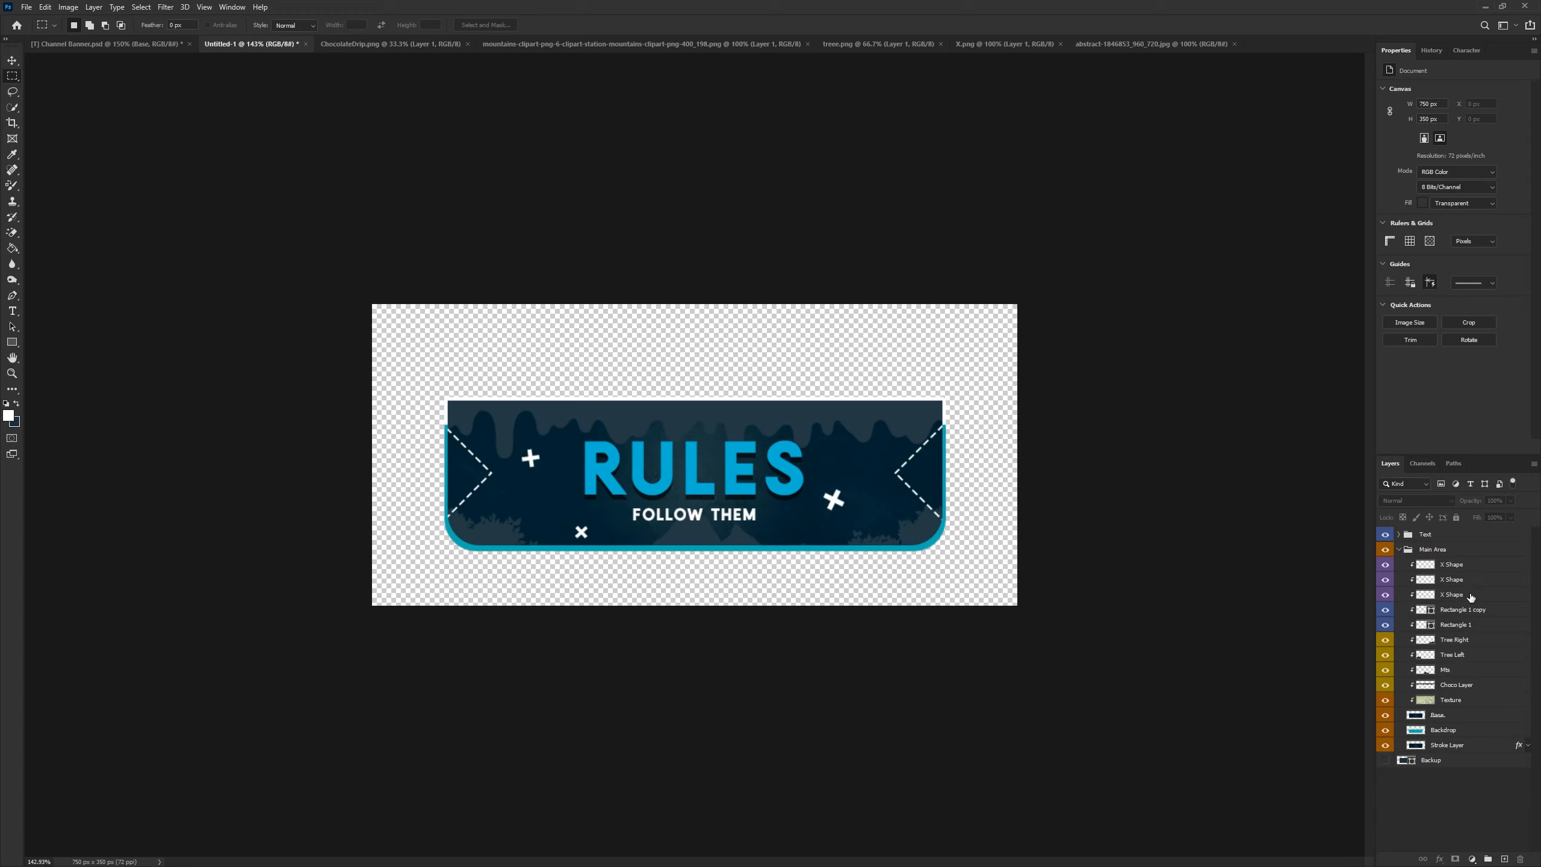
right_click(1439, 716)
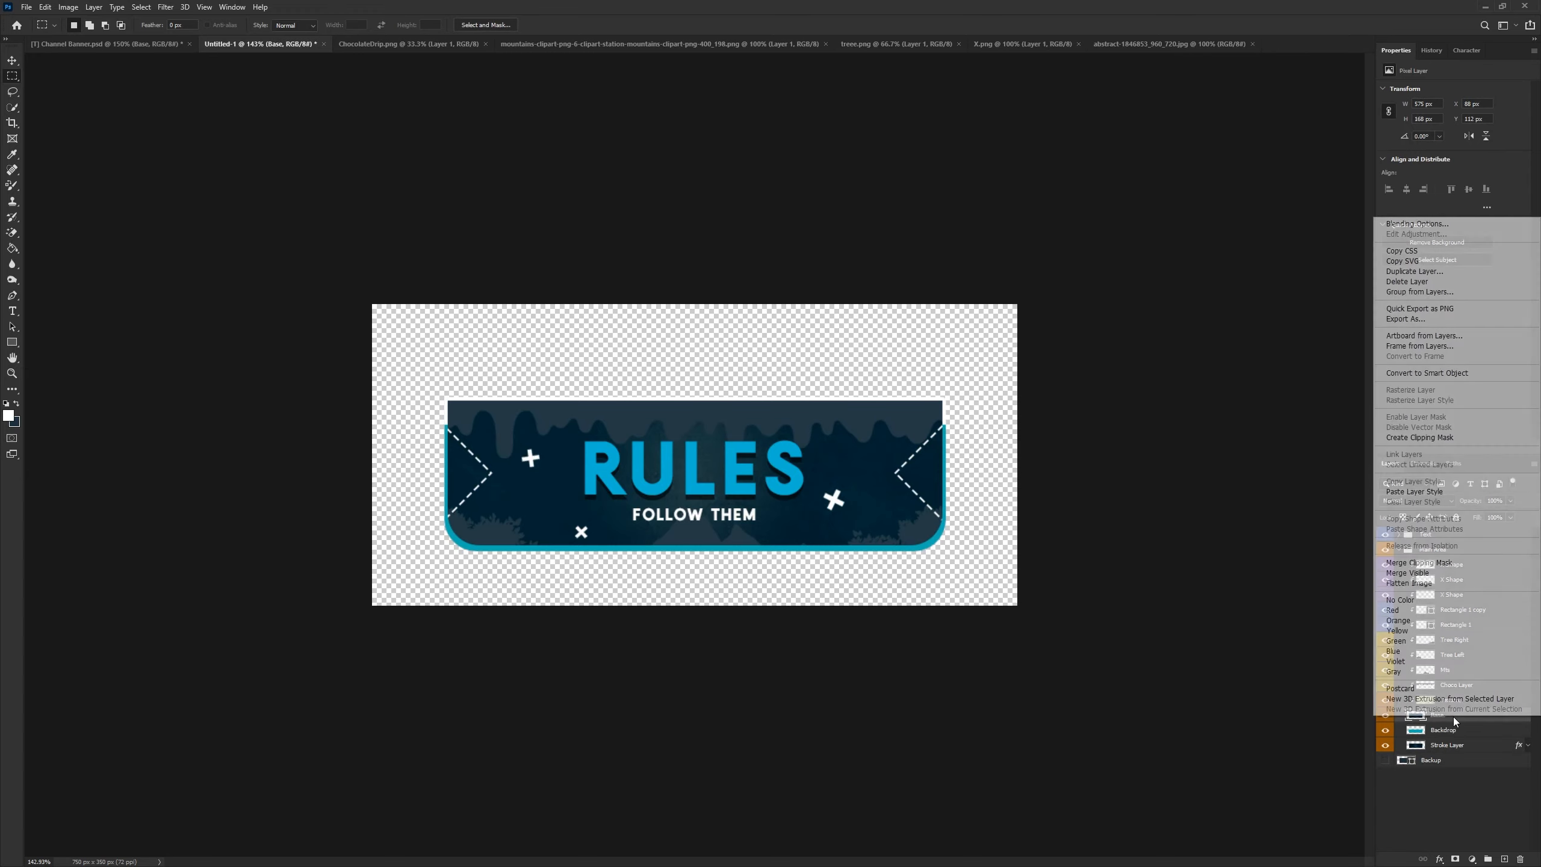
left_click(1417, 224)
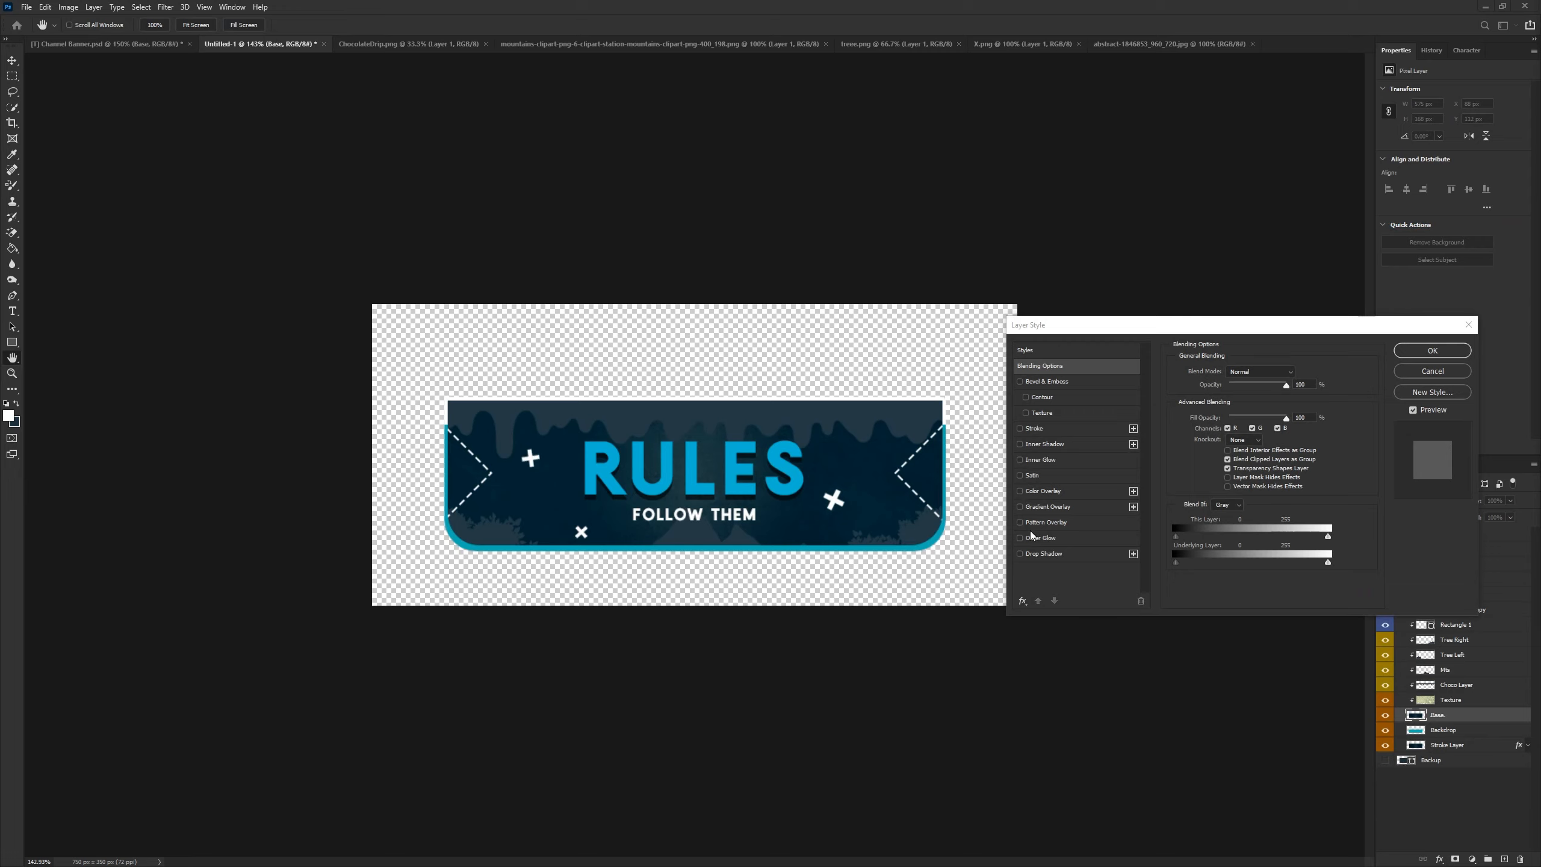
left_click(1044, 554)
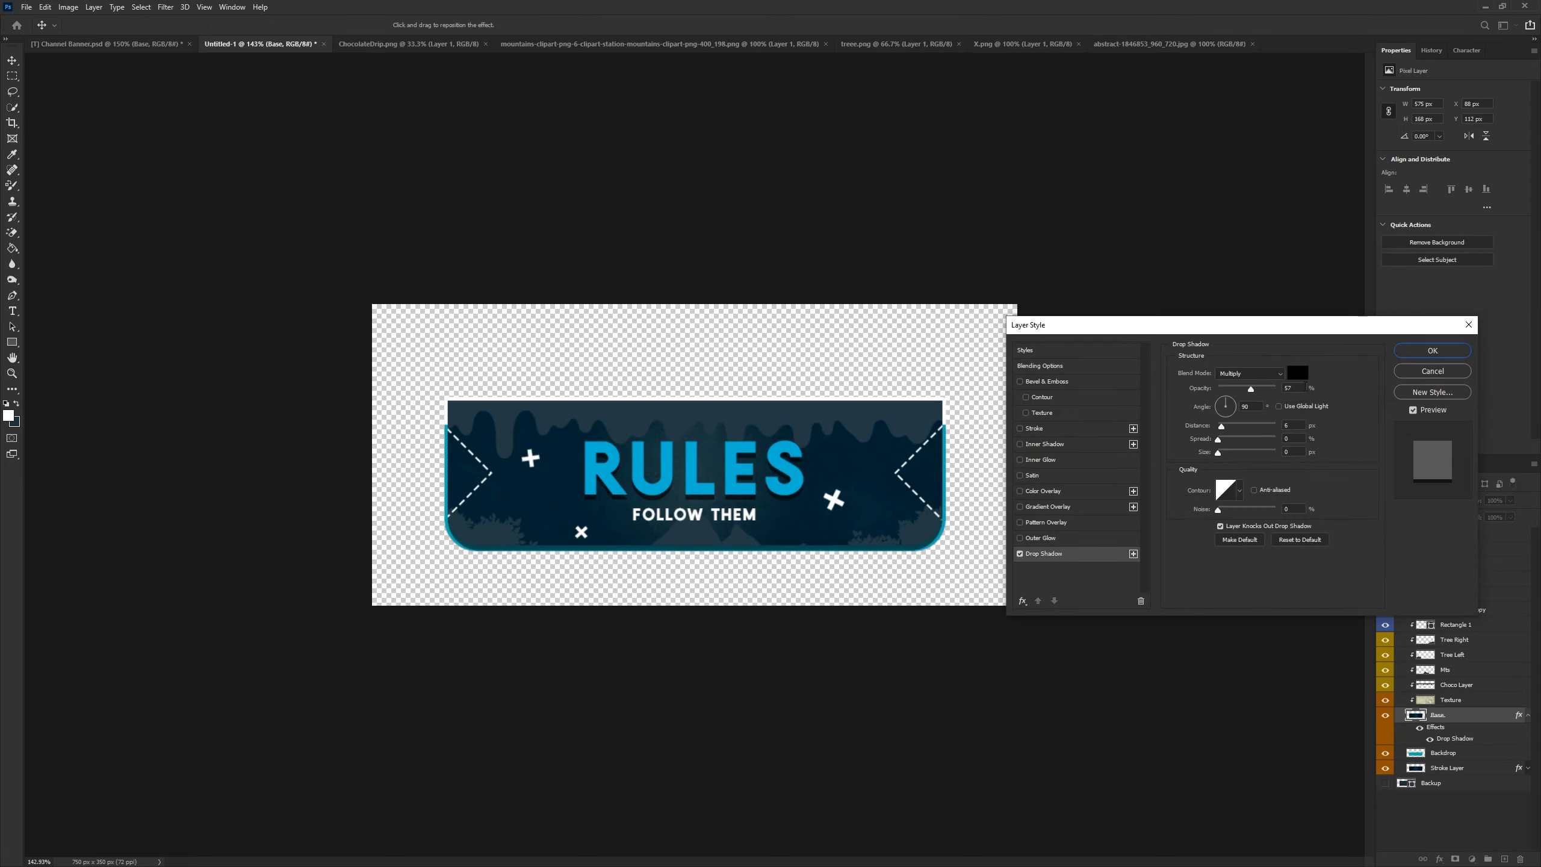
left_click(1303, 431)
type("3")
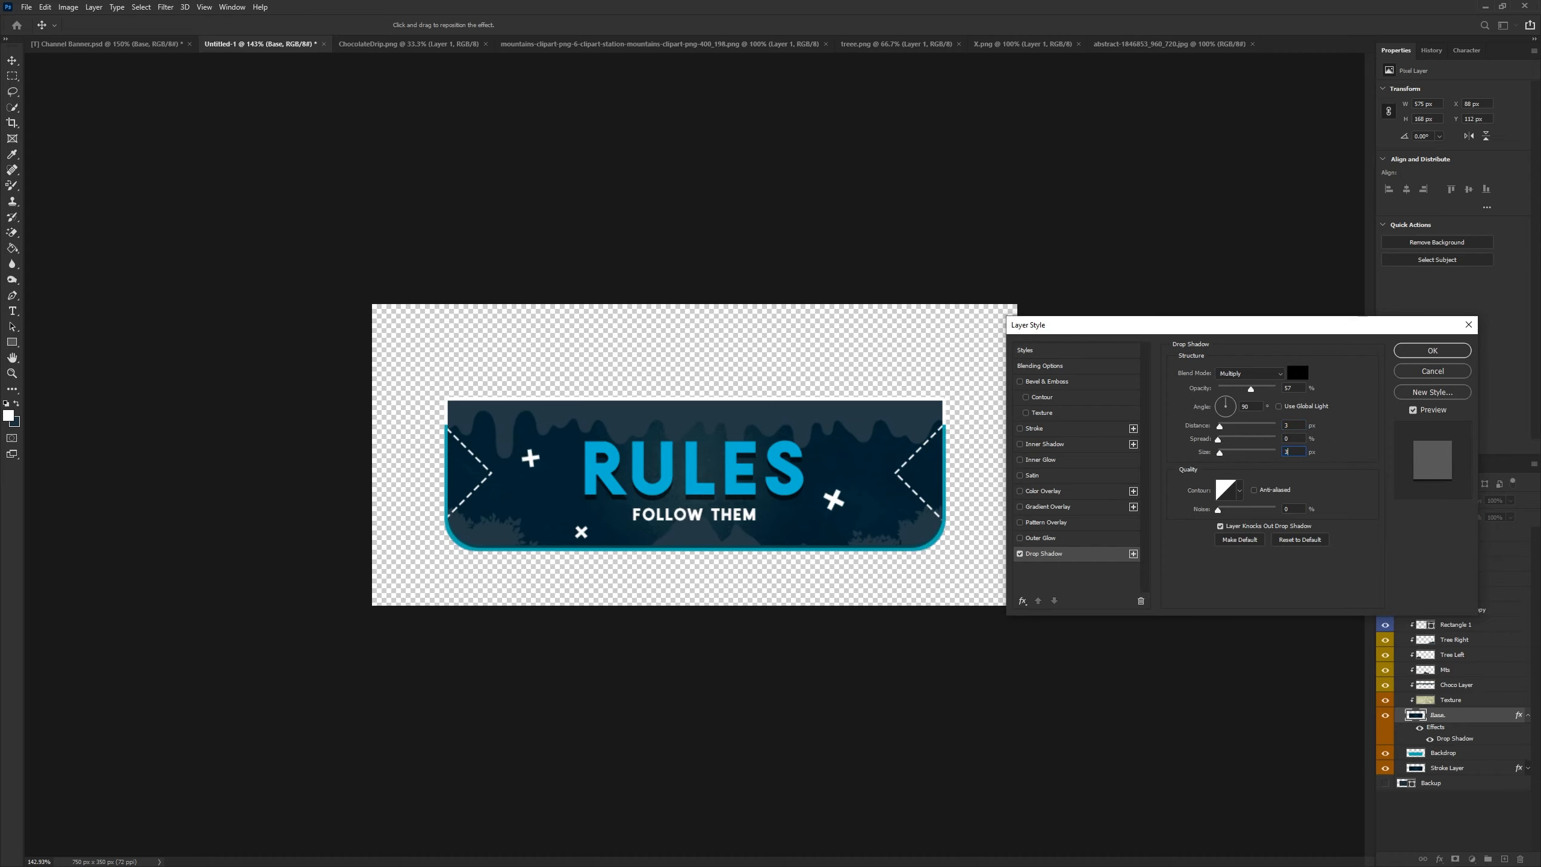
left_click(1411, 352)
- Collapse the Base layer's effects and the Main Area group in the layers list
scroll(608, 618, "up", 5)
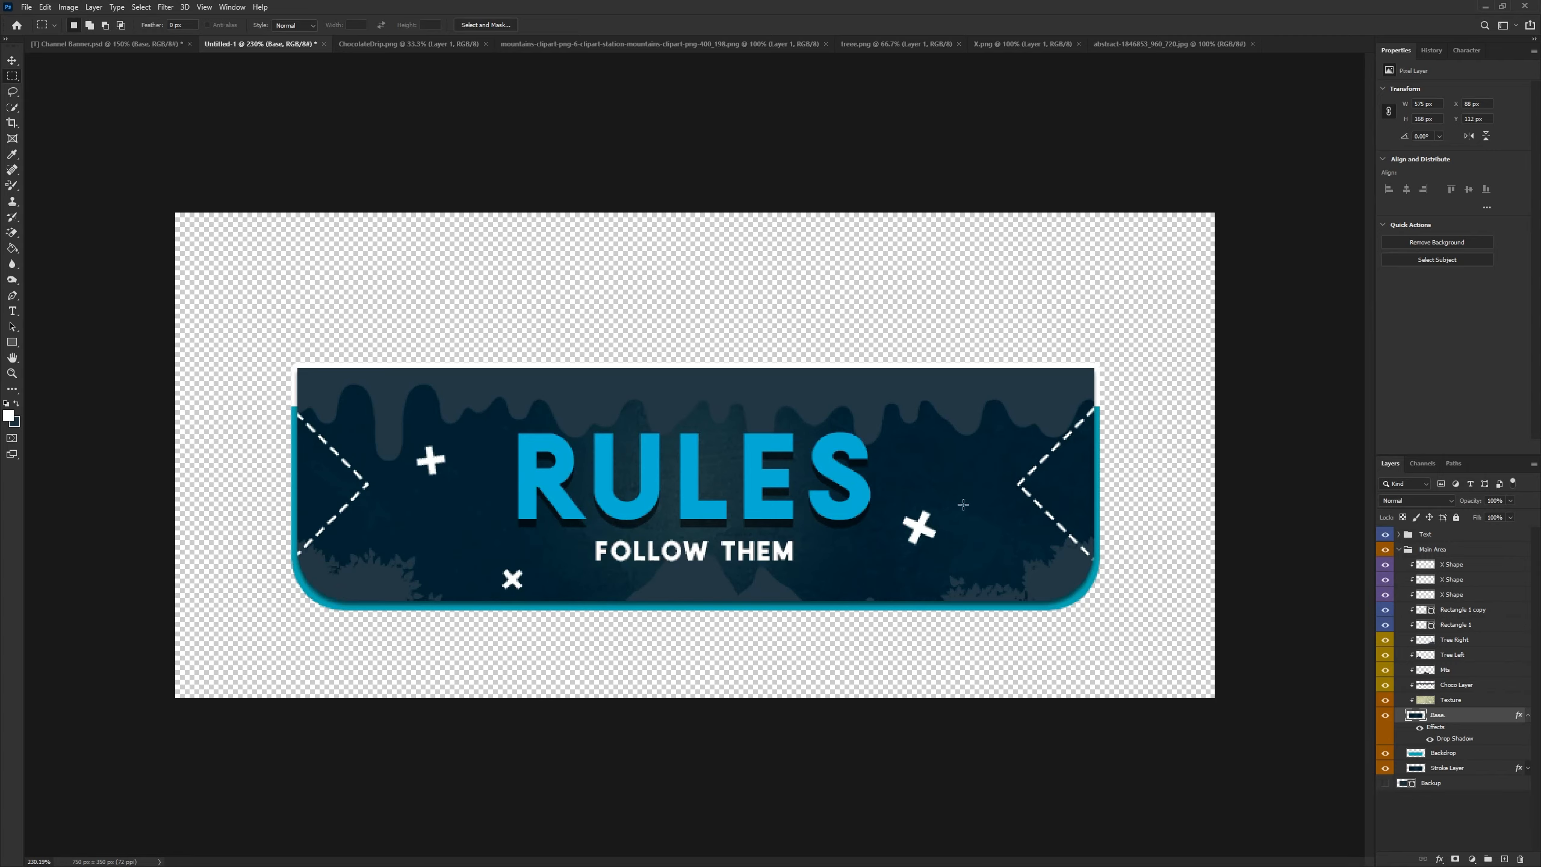
scroll(1043, 634, "down", 5)
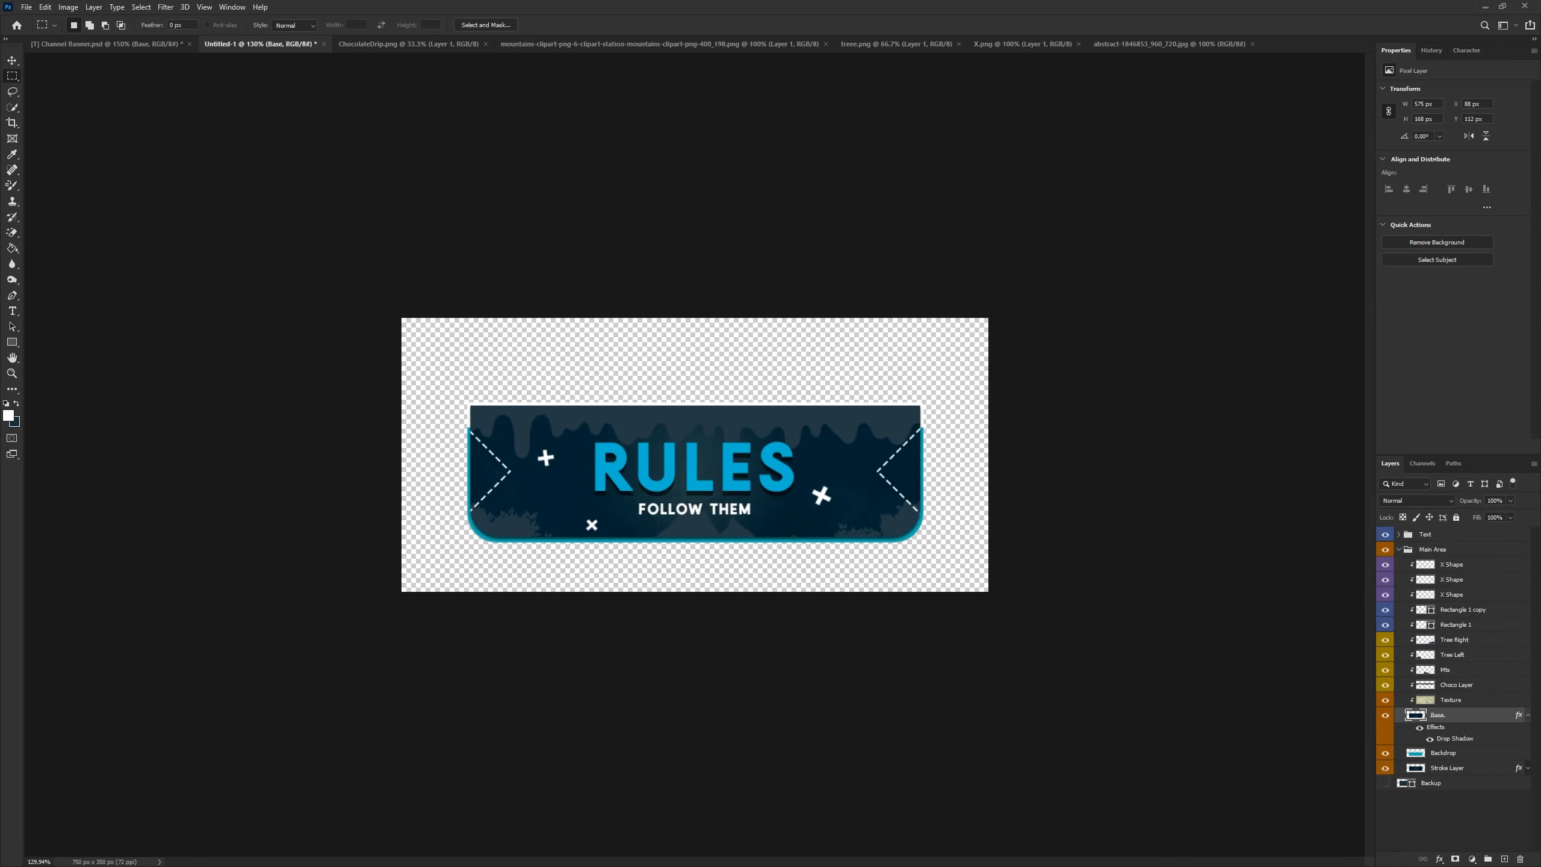
left_click(1527, 715)
left_click(1399, 550)
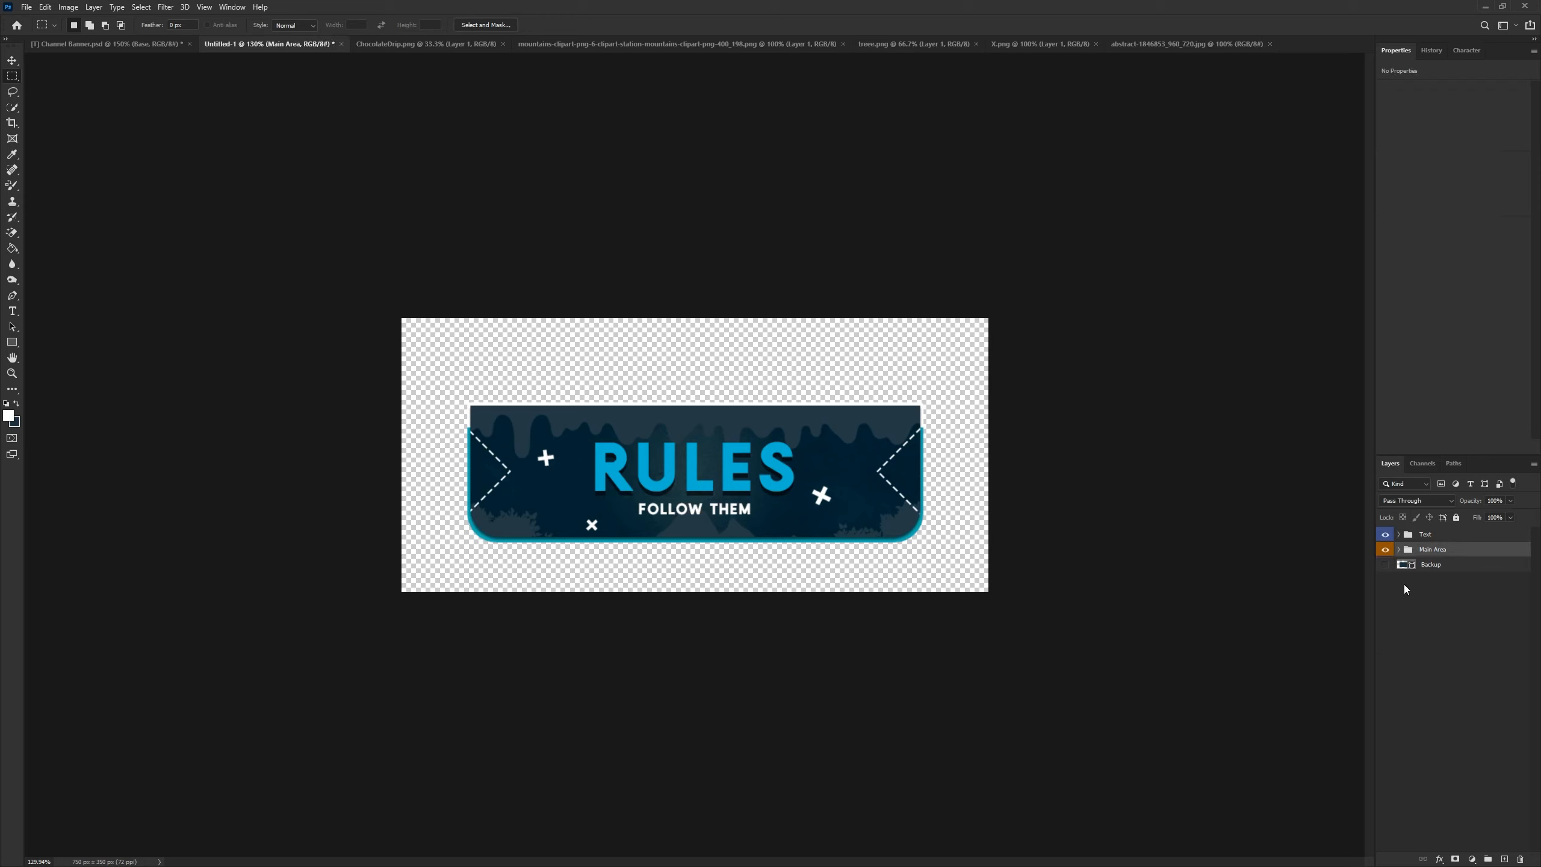
left_click(1406, 584)
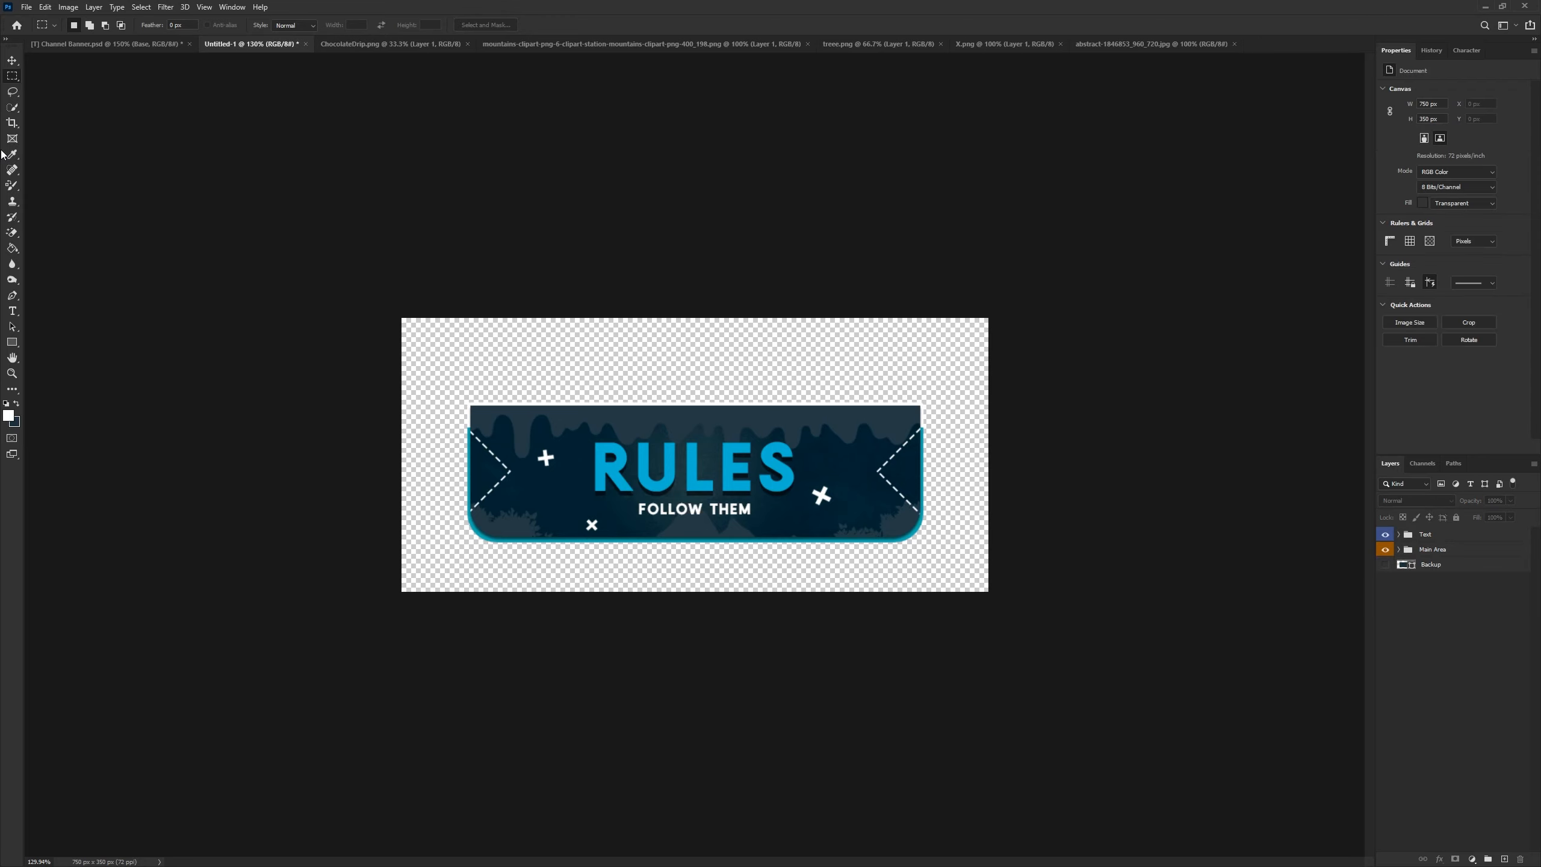
- Marquee-select the whole banner area and copy it merged
right_click(4, 81)
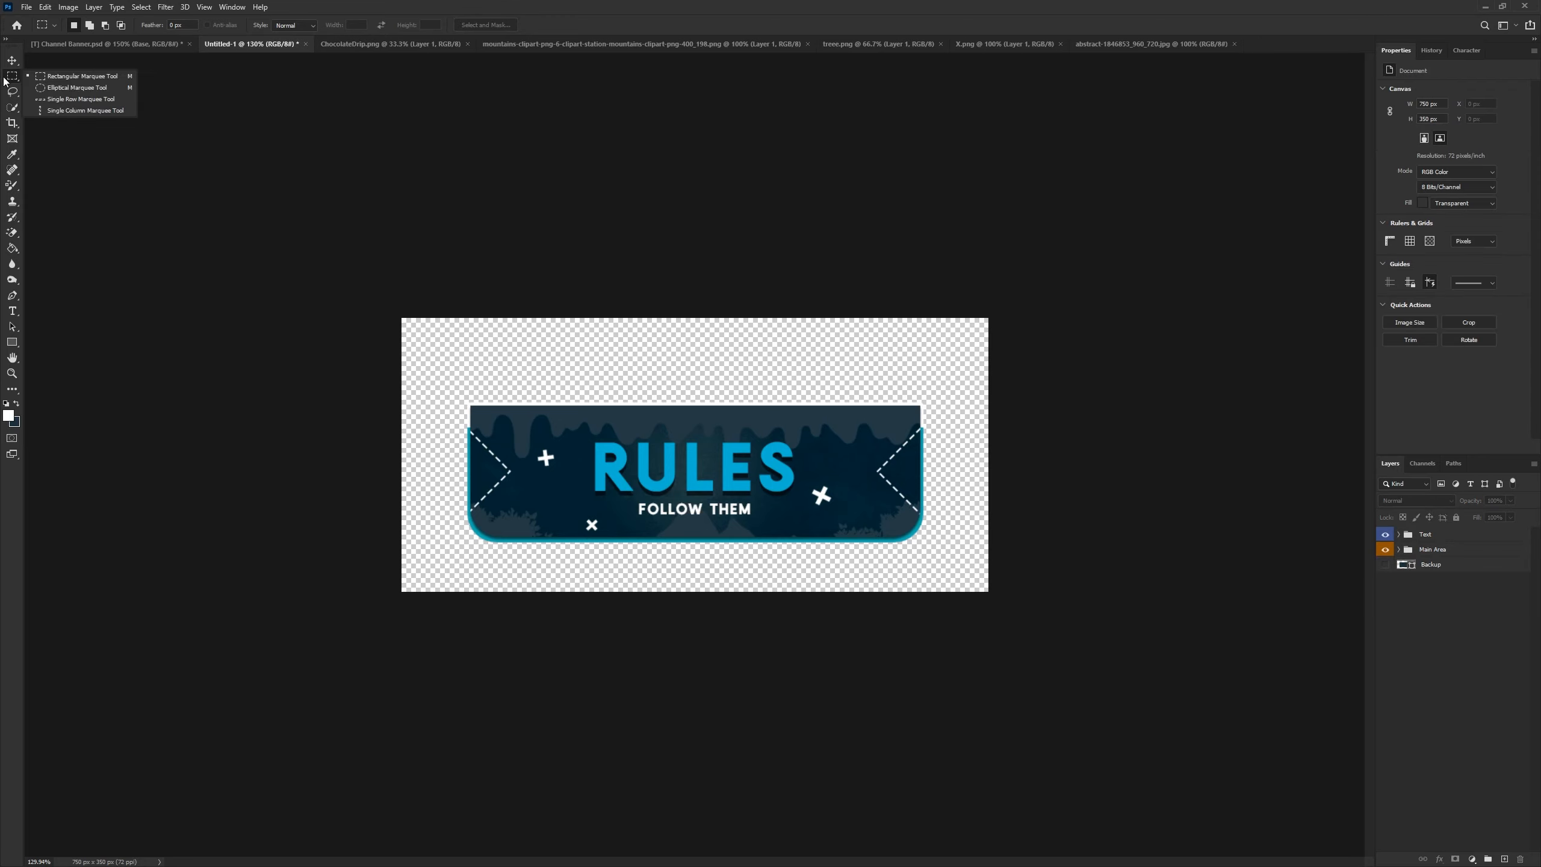
left_click_drag(428, 363, 1007, 576)
left_click(49, 8)
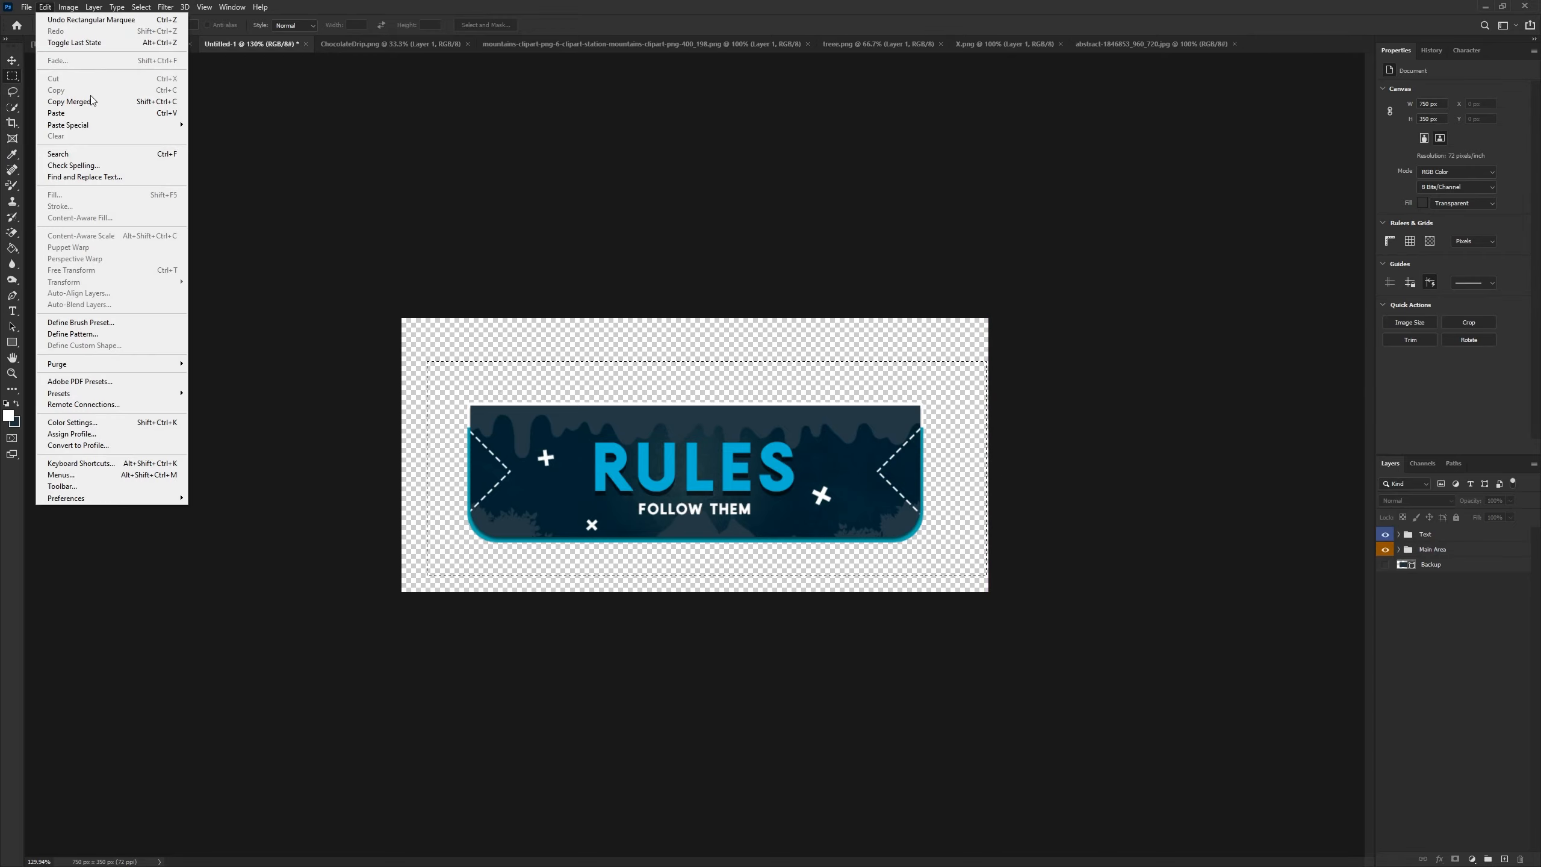
left_click(69, 101)
- Create a new 583 × 179 px document from the clipboard preset and paste the merged banner into it
left_click(26, 7)
left_click(37, 20)
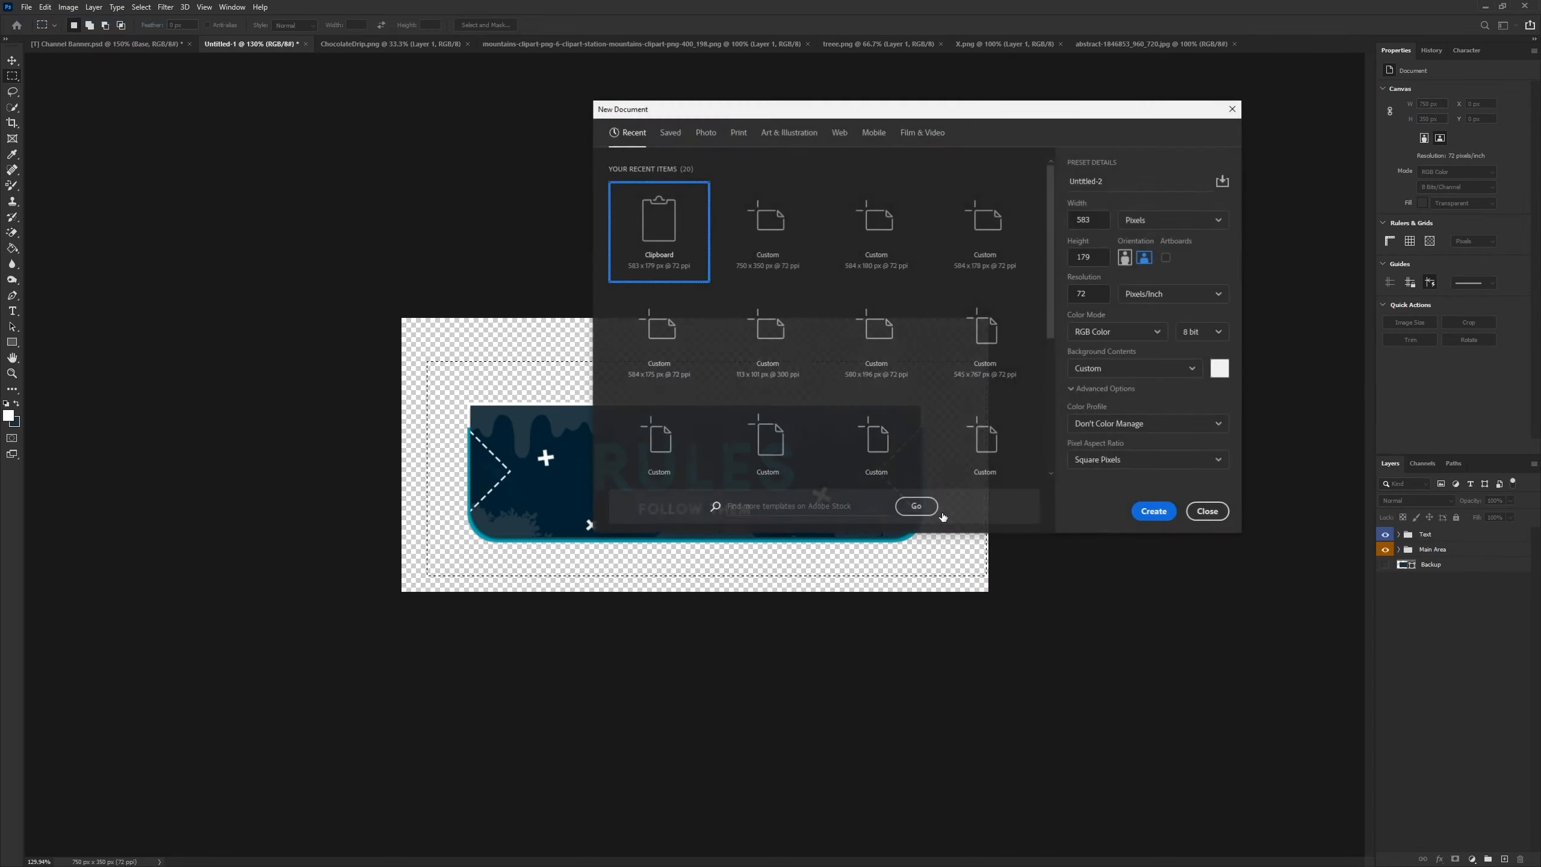
left_click(1153, 512)
key("ctrl+v")
- Delete the new document's background layer, leaving only the pasted banner layer
left_click(1439, 553)
key("Delete")
left_click(1413, 586)
scroll(552, 478, "up", 5)
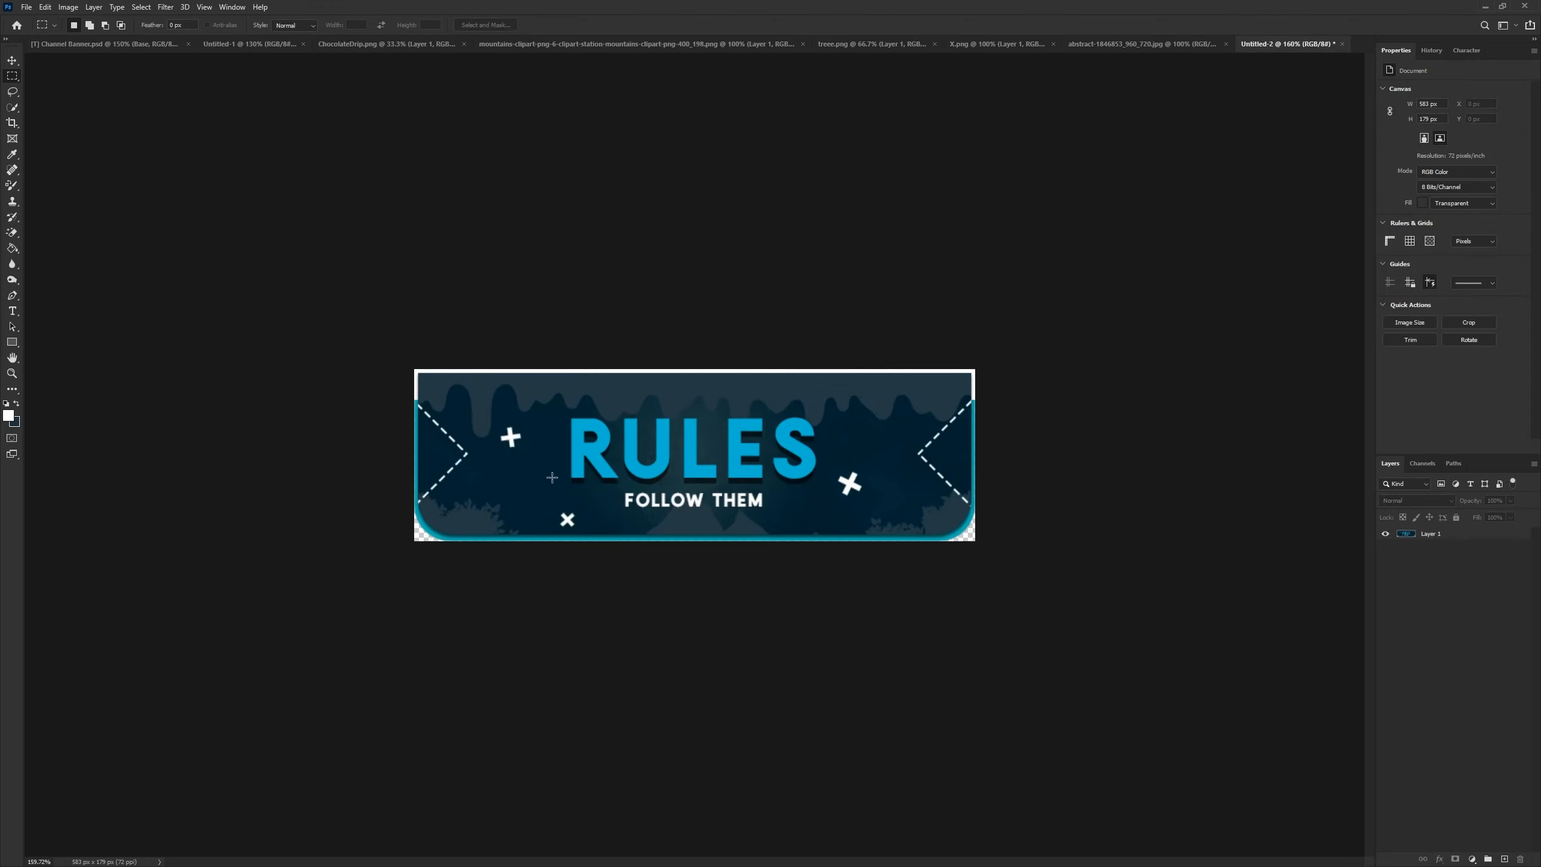
left_click(25, 7)
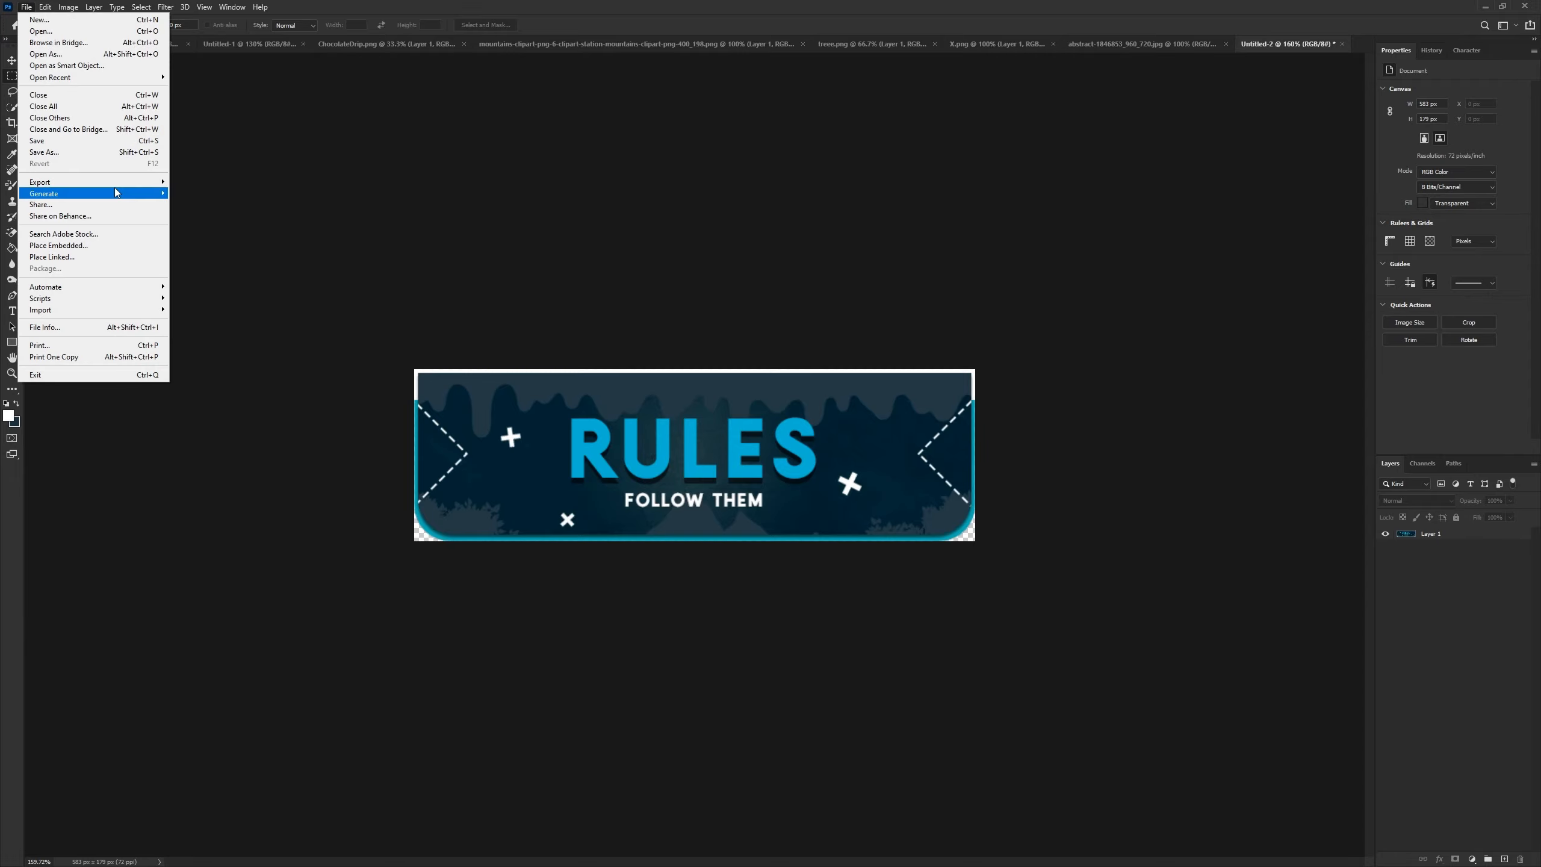
mouse_move(115, 183)
left_click(253, 230)
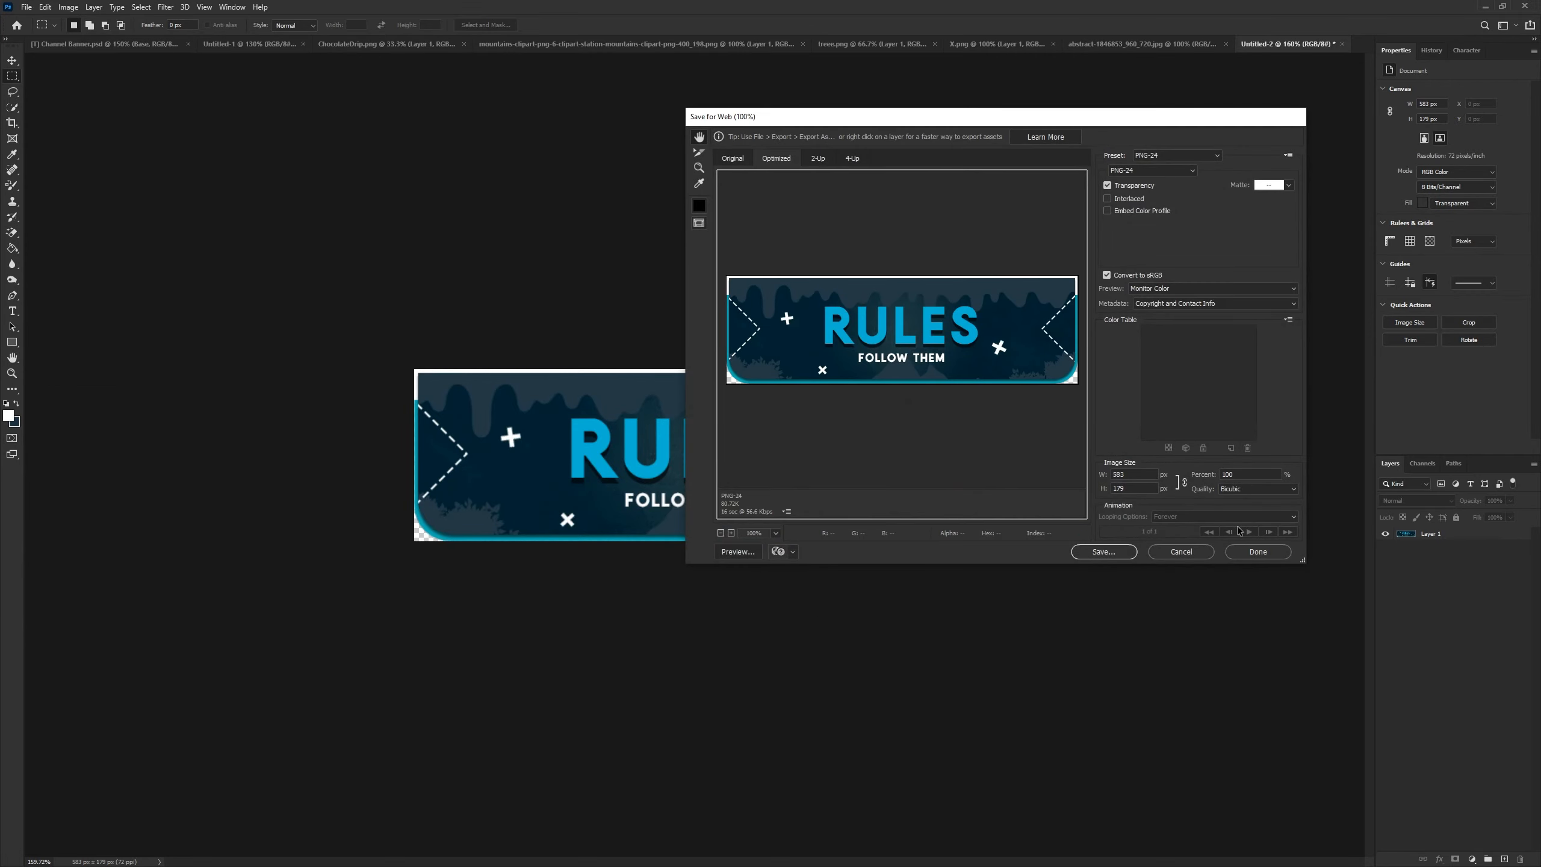
left_click(1180, 551)
- Save the banner document with Save As
left_click(27, 7)
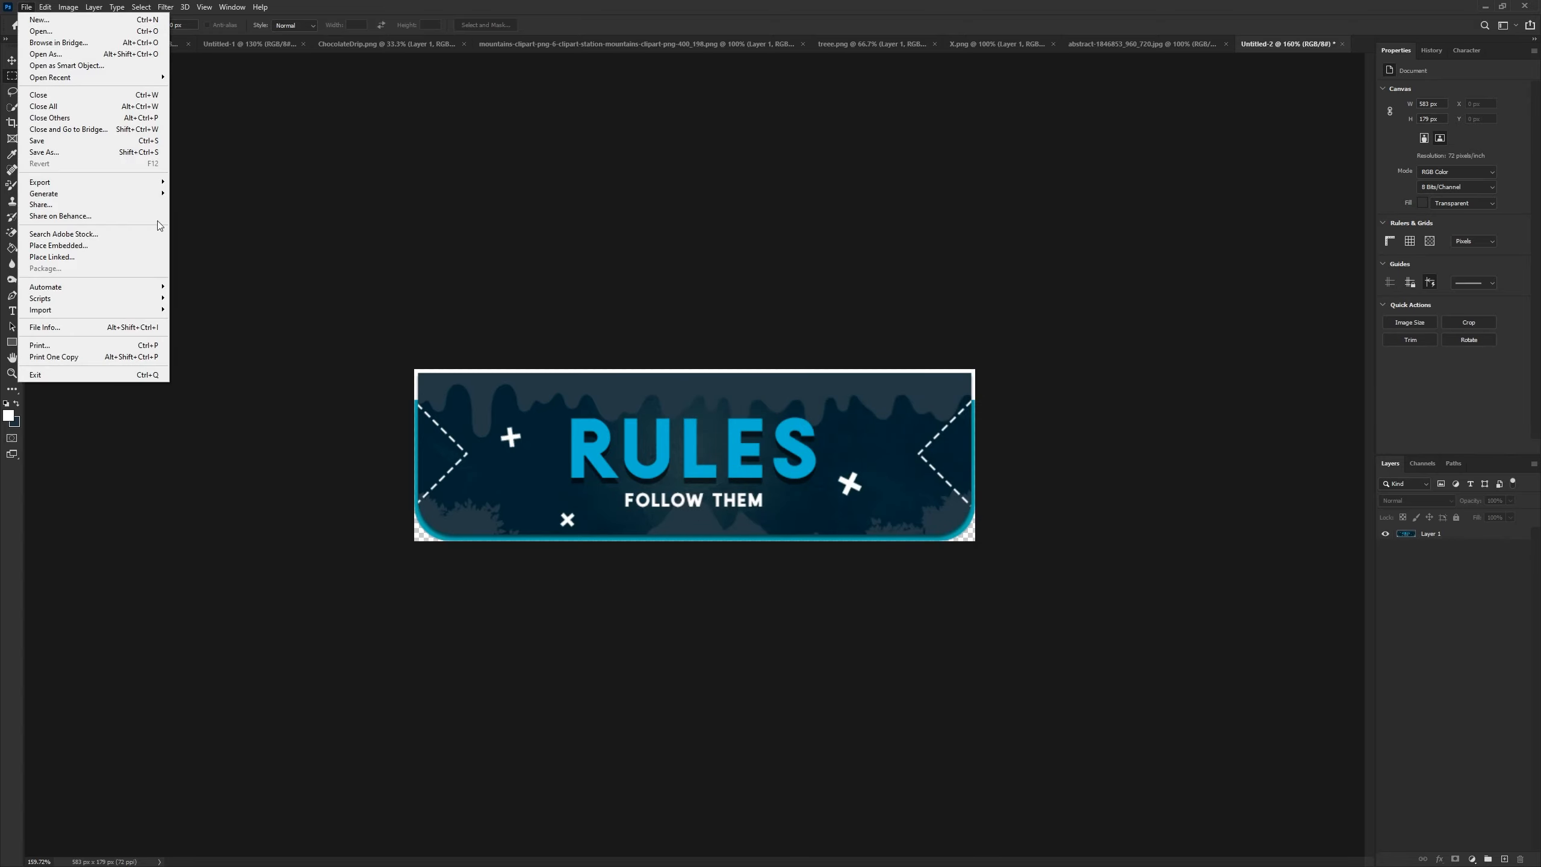
left_click(141, 157)
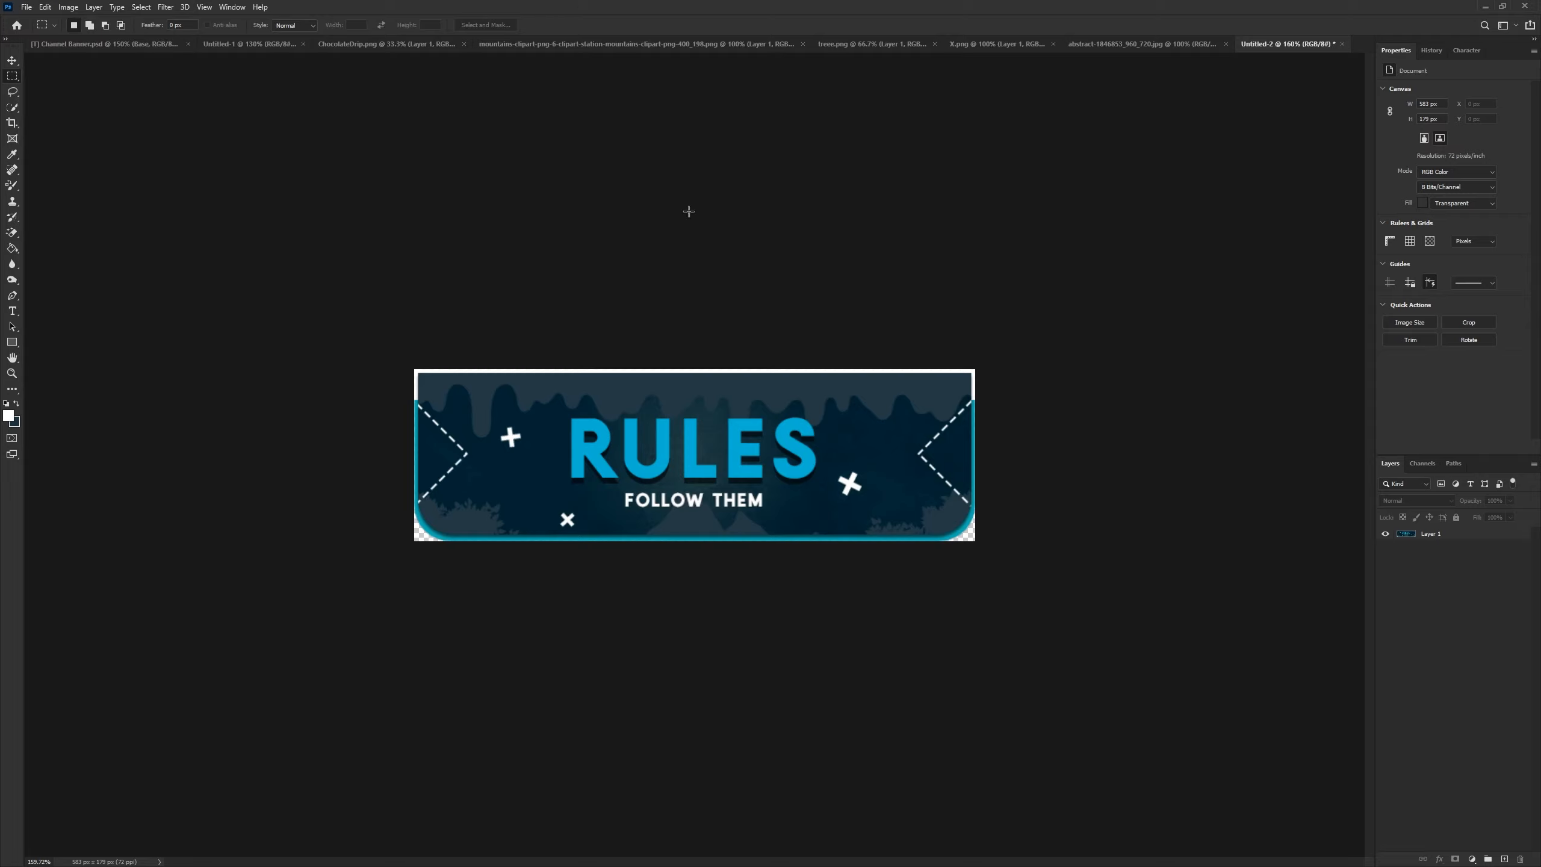